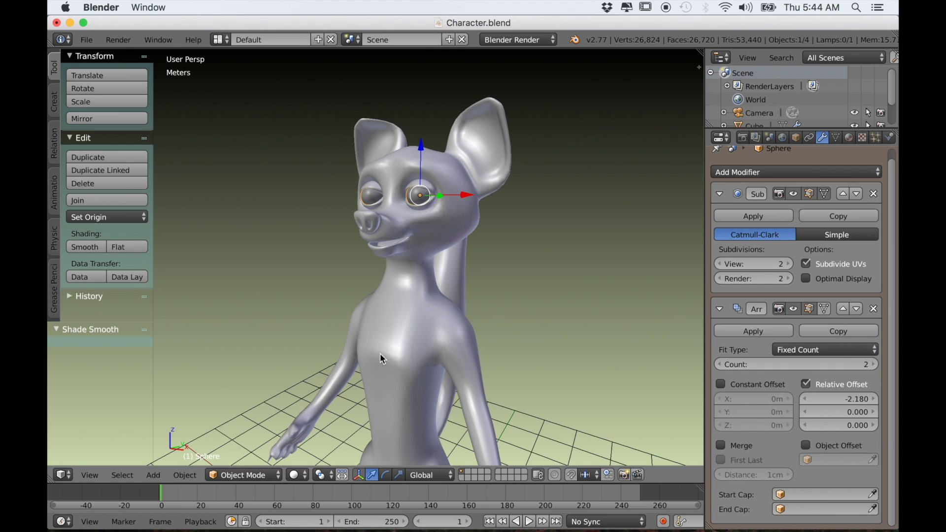
# Enter Edit Mode on the character's body mesh and clear the selection in vertex select mode
pyautogui.moveTo(380, 353); pyautogui.dragTo(378, 381, button='middle')
pyautogui.scroll(5, 391, 363)
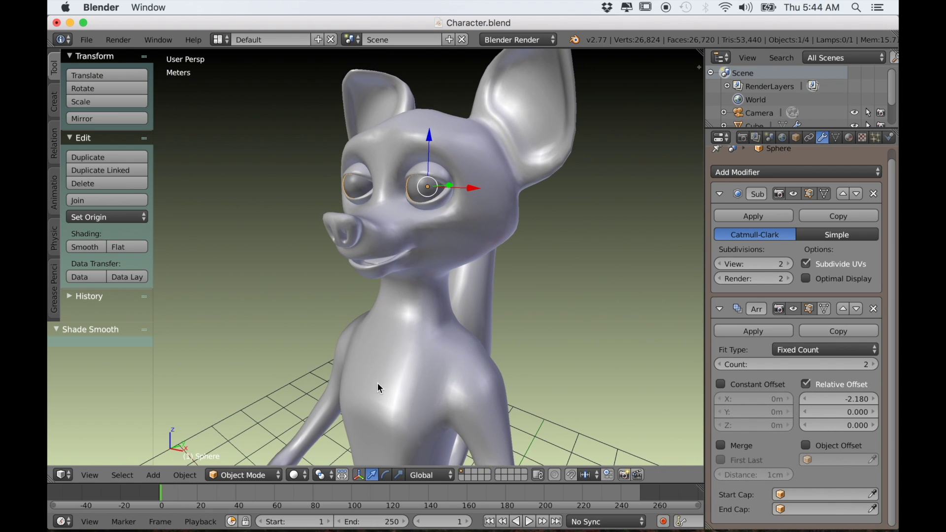
pyautogui.press('Tab')
pyautogui.press('Tab')
pyautogui.rightClick(378, 321)
pyautogui.press('Tab')
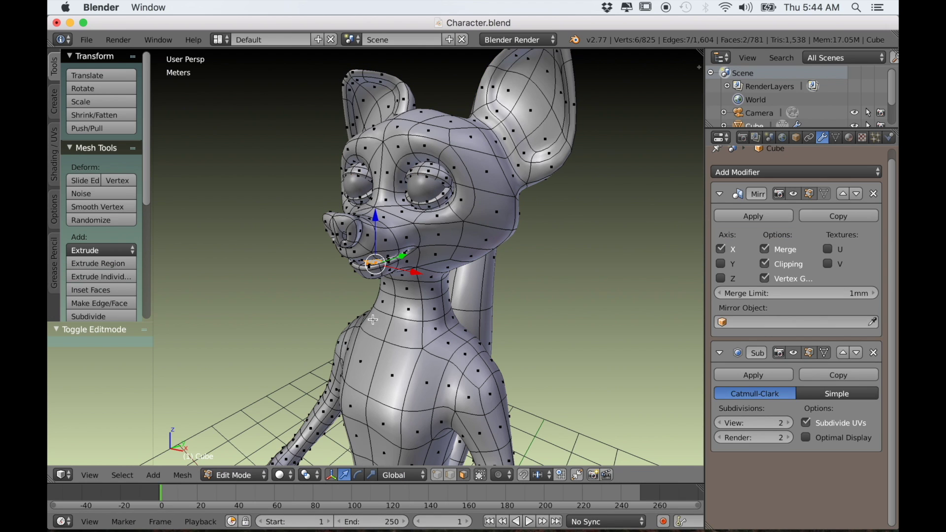
pyautogui.press('a')
pyautogui.moveTo(409, 383); pyautogui.dragTo(422, 382, button='middle')
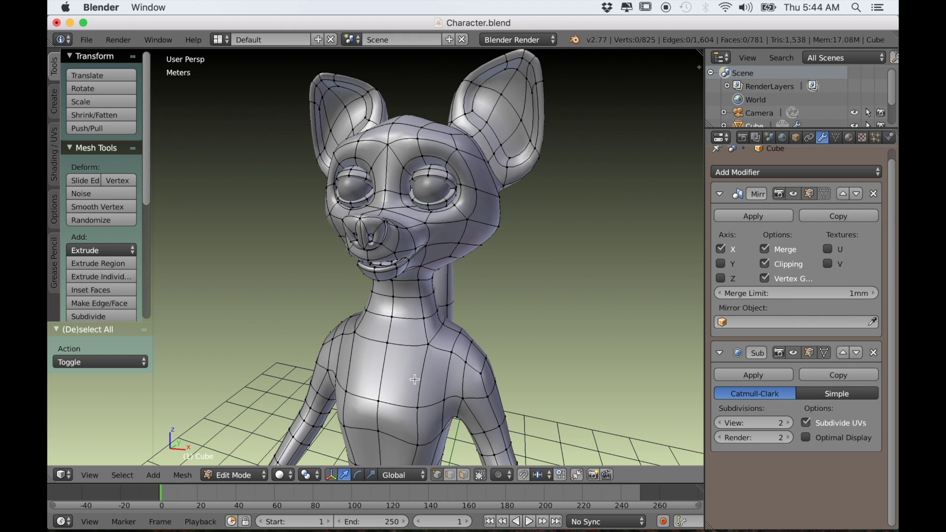
# Select one edge loop inside the upper mouth and one inside the lower mouth
pyautogui.scroll(3, 413, 379)
pyautogui.moveTo(413, 379); pyautogui.dragTo(370, 376, button='middle')
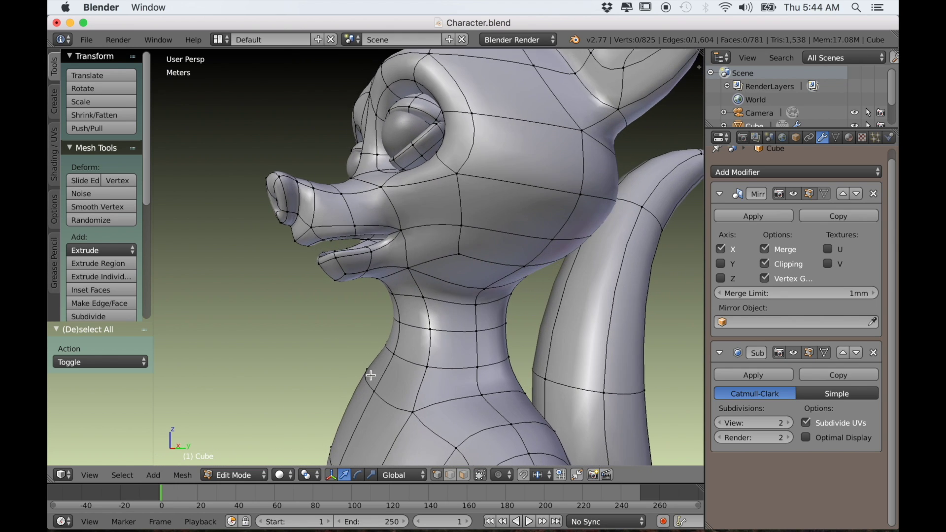
pyautogui.moveTo(369, 375); pyautogui.dragTo(360, 375, button='middle')
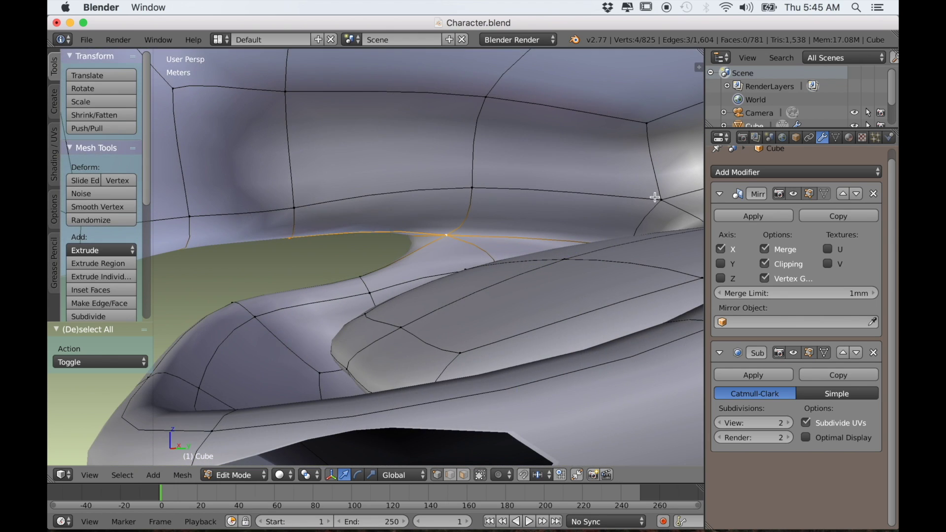
pyautogui.keyDown('alt'); pyautogui.click(653, 199); pyautogui.keyUp('alt')
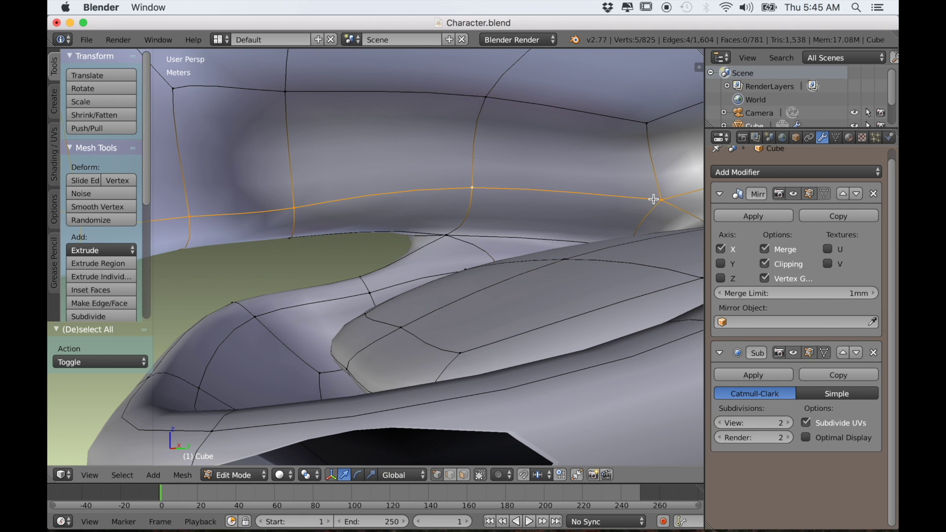
pyautogui.moveTo(625, 223); pyautogui.dragTo(641, 241, button='middle')
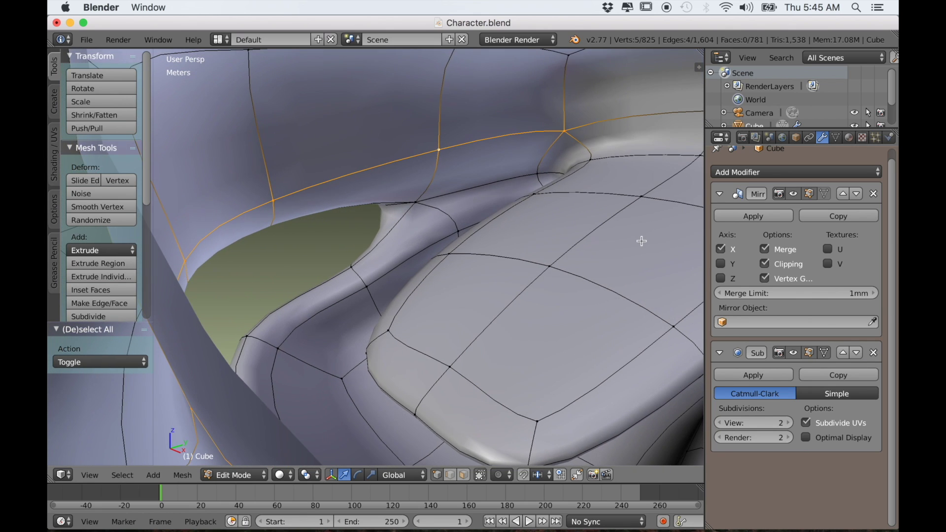
pyautogui.moveTo(555, 237); pyautogui.dragTo(393, 246, button='middle')
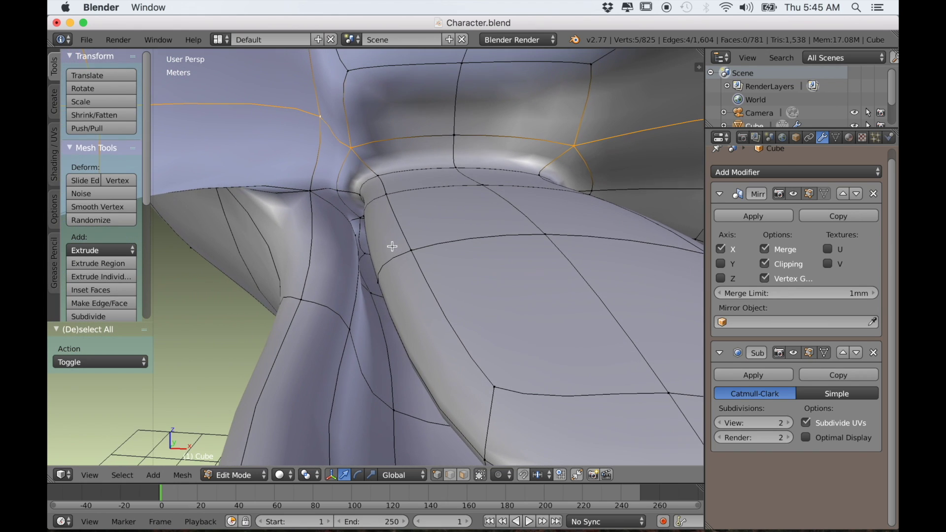
pyautogui.keyDown('alt'); pyautogui.keyDown('shift'); pyautogui.rightClick(346, 324); pyautogui.keyUp('shift'); pyautogui.keyUp('alt')
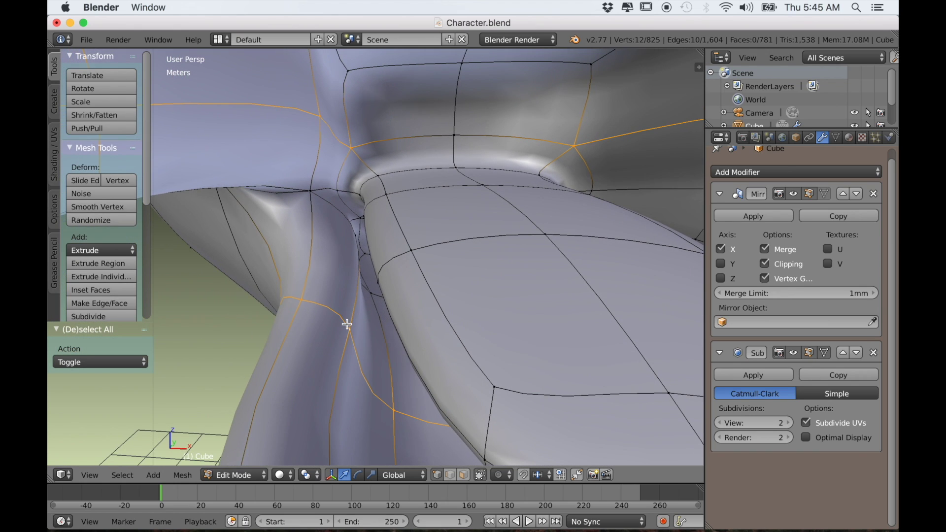
pyautogui.keyDown('alt'); pyautogui.keyDown('shift'); pyautogui.rightClick(350, 315); pyautogui.keyUp('shift'); pyautogui.keyUp('alt')
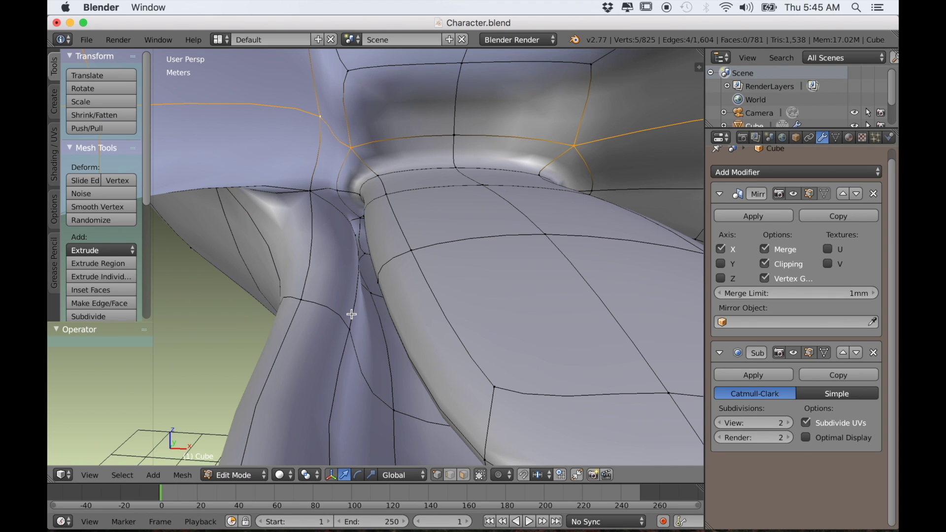
pyautogui.keyDown('alt'); pyautogui.keyDown('shift'); pyautogui.rightClick(355, 312); pyautogui.keyUp('shift'); pyautogui.keyUp('alt')
pyautogui.scroll(-10, 356, 314)
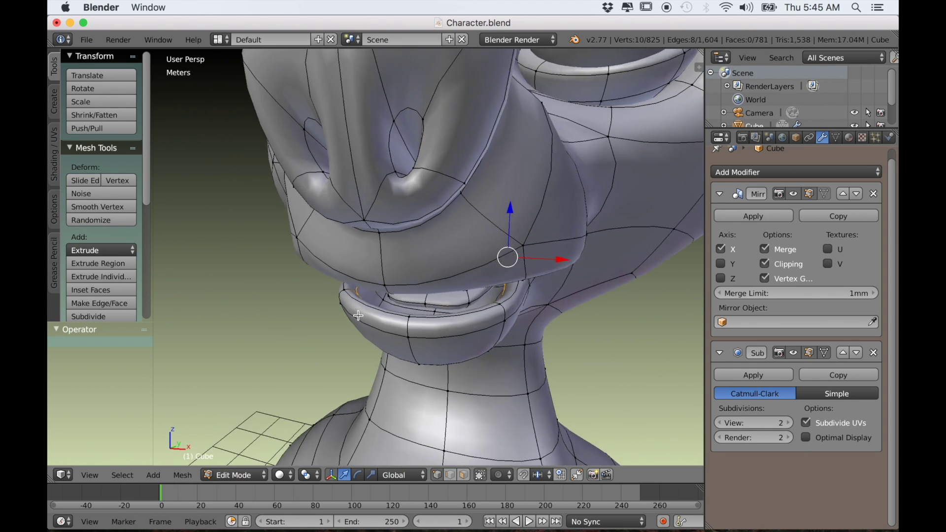
# In side wireframe view, box-deselect the rearmost vertices of both mouth loops, keeping only their front portions selected
pyautogui.moveTo(355, 314); pyautogui.dragTo(298, 302)
pyautogui.scroll(4, 298, 302)
pyautogui.moveTo(298, 302)
pyautogui.mouseDown(button='middle')
pyautogui.moveTo(312, 312)
pyautogui.moveTo(304, 308)
pyautogui.mouseUp(button='middle')
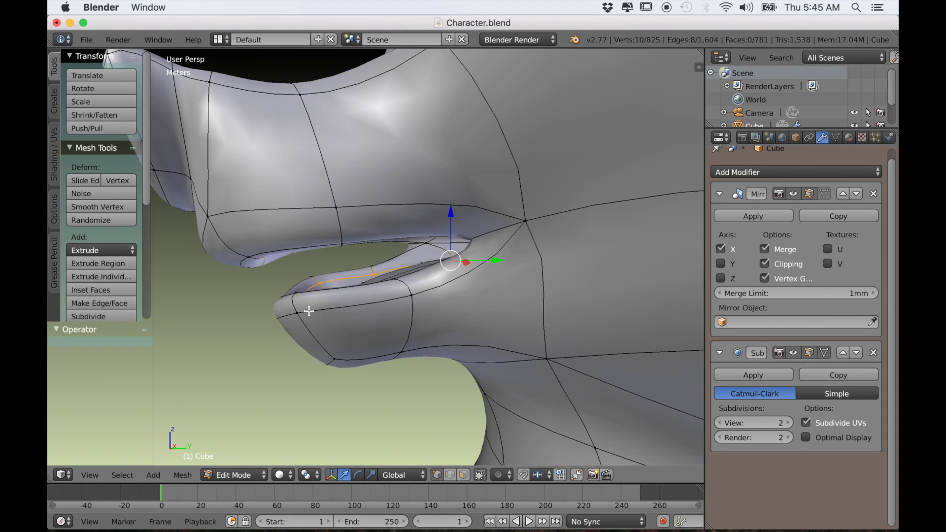
pyautogui.press('z')
pyautogui.scroll(-6, 336, 316)
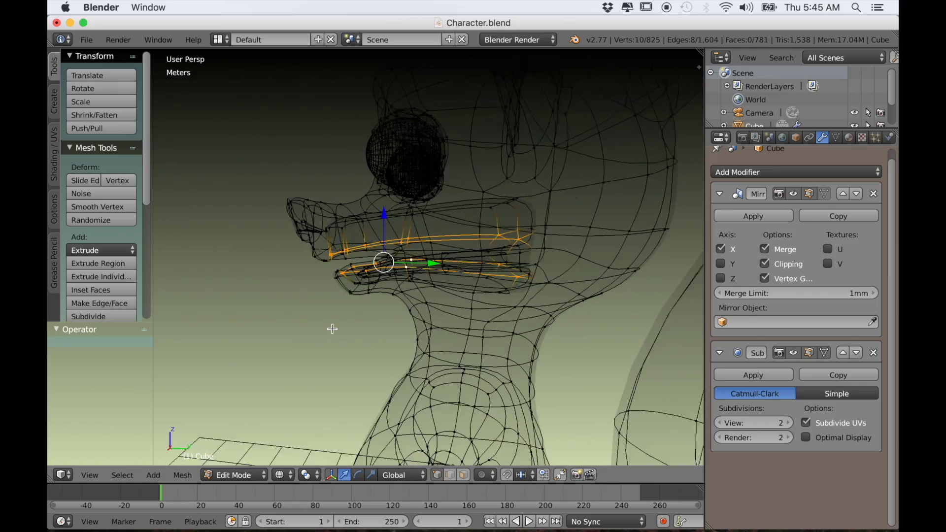
pyautogui.moveTo(333, 328); pyautogui.dragTo(356, 341, button='middle')
pyautogui.scroll(4, 347, 331)
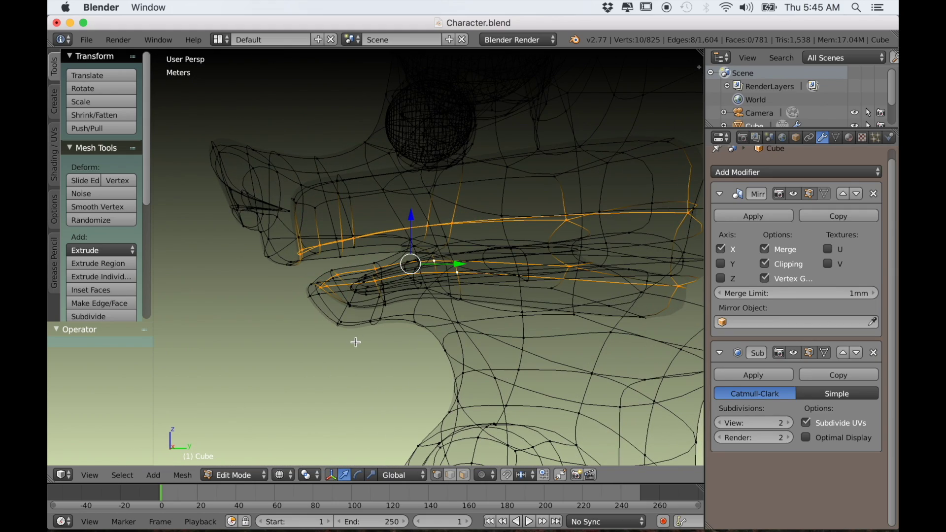
pyautogui.press('KP_1')
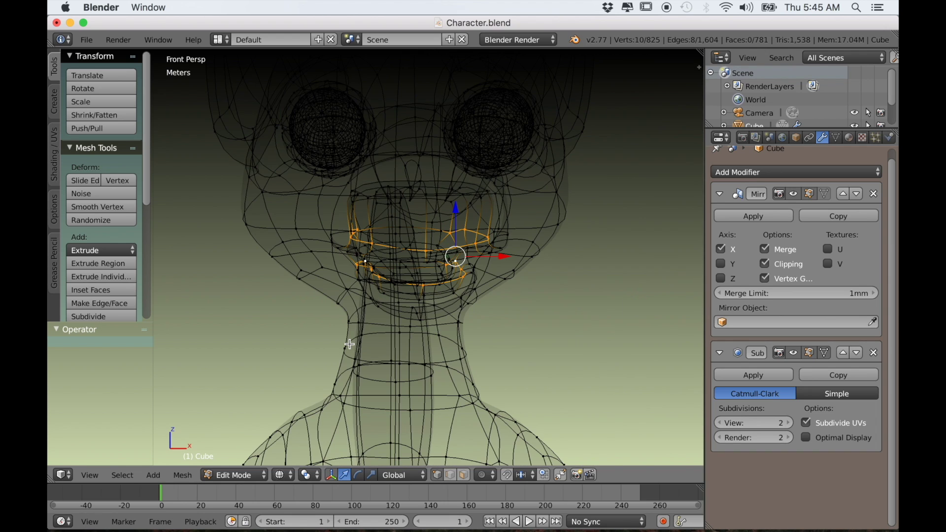
pyautogui.press('KP_3')
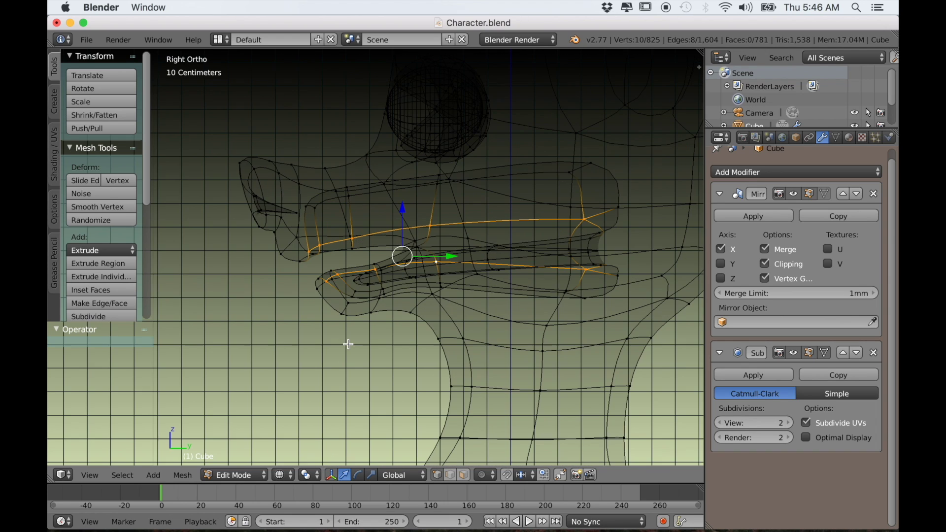
pyautogui.scroll(-3, 365, 344)
pyautogui.keyDown('shift'); pyautogui.moveTo(392, 330); pyautogui.dragTo(376, 353, button='middle'); pyautogui.keyUp('shift')
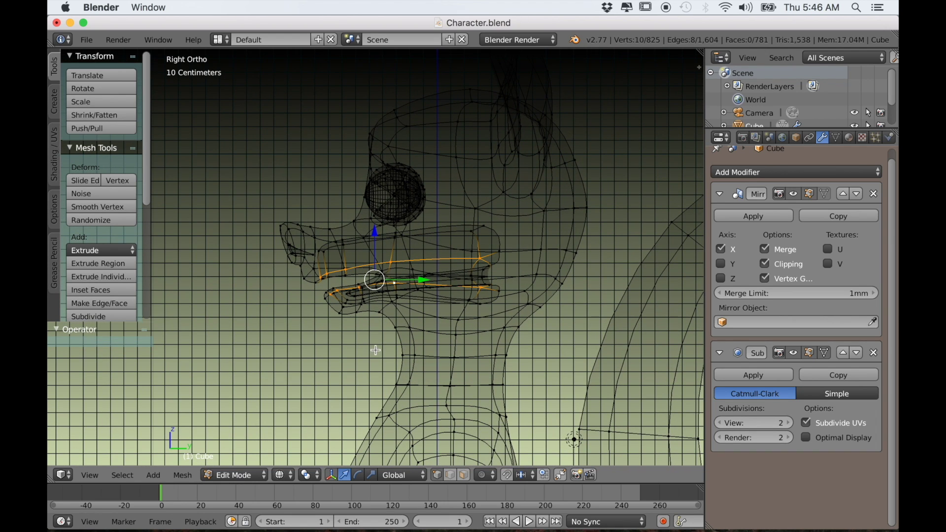
pyautogui.press('b')
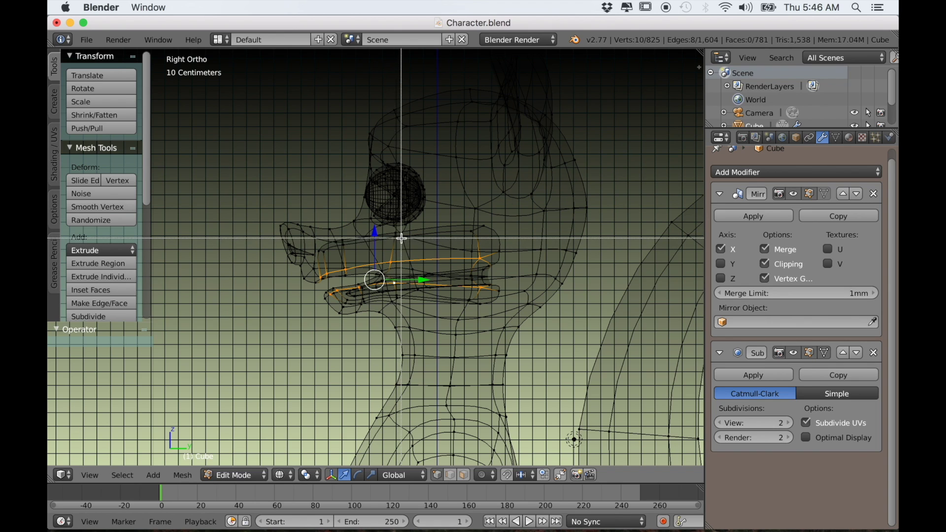
pyautogui.moveTo(422, 234); pyautogui.dragTo(544, 361, button='middle')
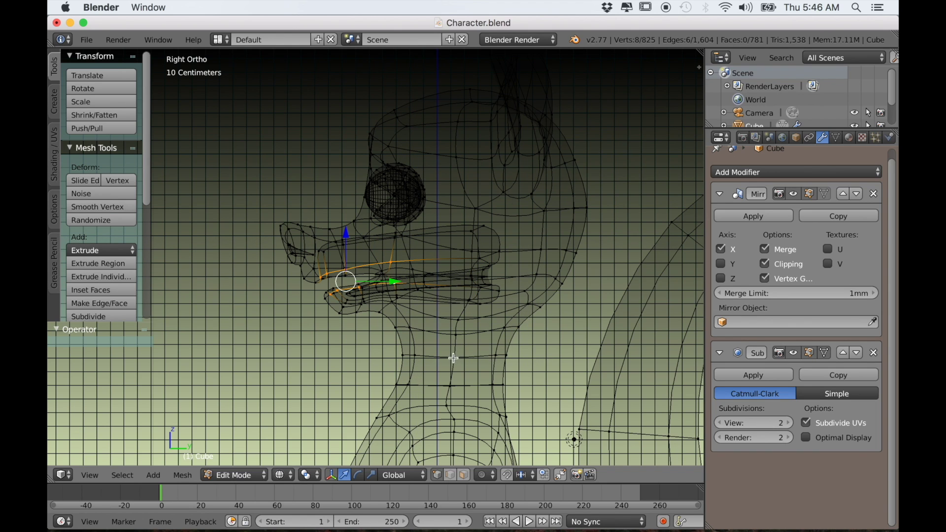
# Duplicate the selected mouth edges about 80.7 cm along negative Y, in front of the face, and return to solid shading
pyautogui.scroll(3, 454, 358)
pyautogui.keyDown('shift'); pyautogui.moveTo(383, 361); pyautogui.dragTo(459, 363, button='middle'); pyautogui.keyUp('shift')
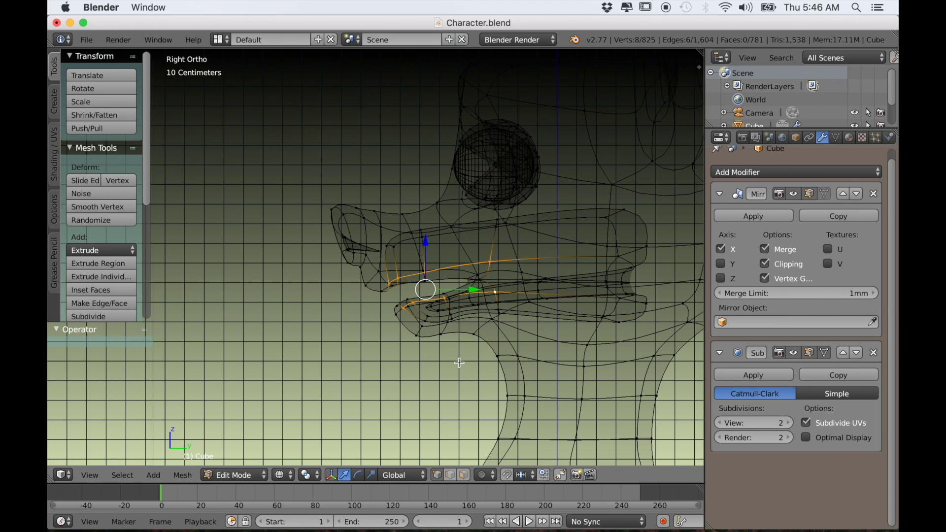
pyautogui.press('e')
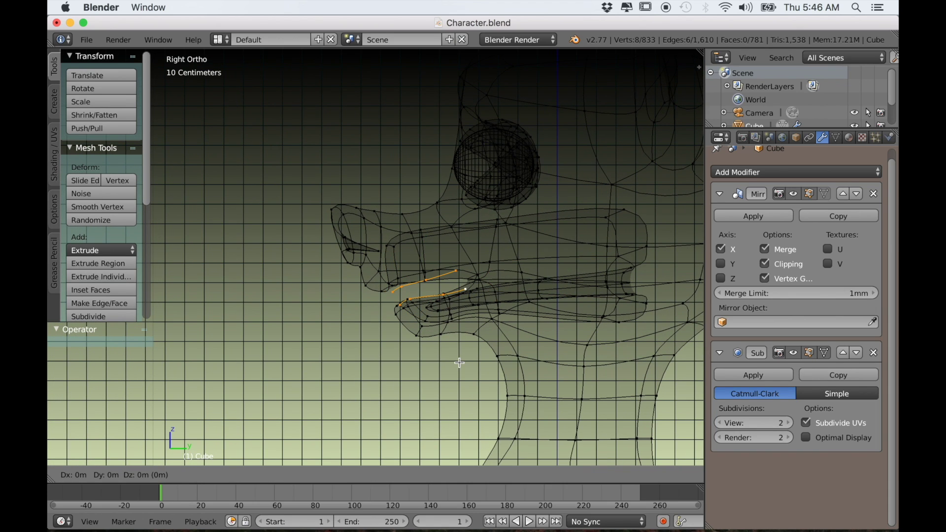
pyautogui.press('y')
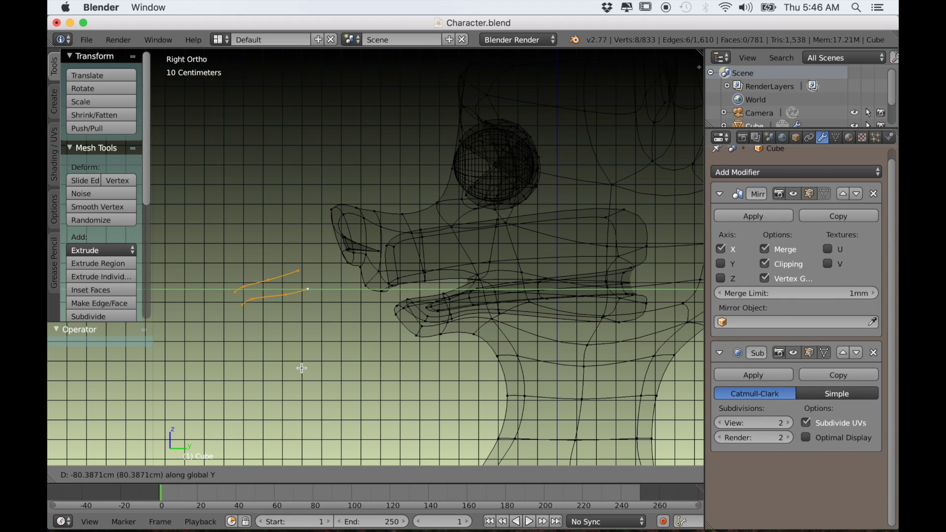
pyautogui.click(301, 368)
pyautogui.scroll(3, 289, 379)
pyautogui.keyDown('shift'); pyautogui.moveTo(290, 379); pyautogui.dragTo(418, 377, button='middle'); pyautogui.keyUp('shift')
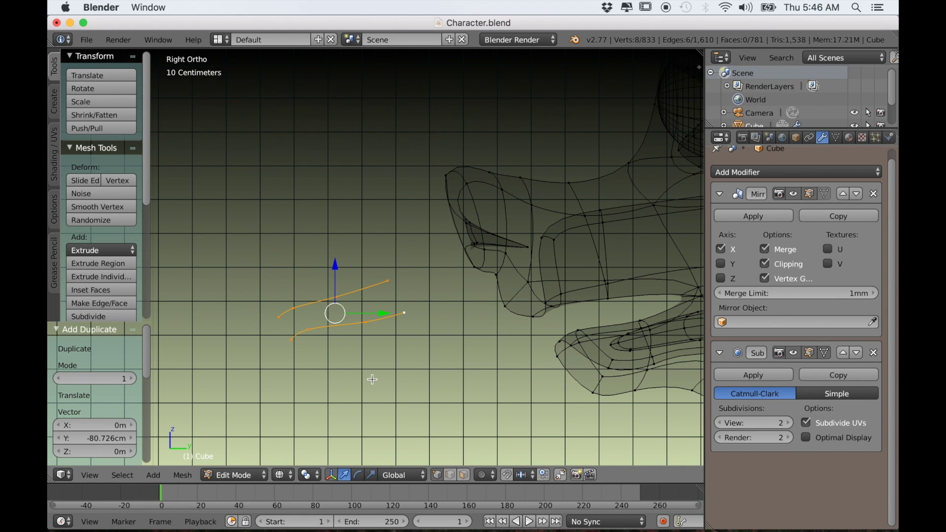
pyautogui.press('z')
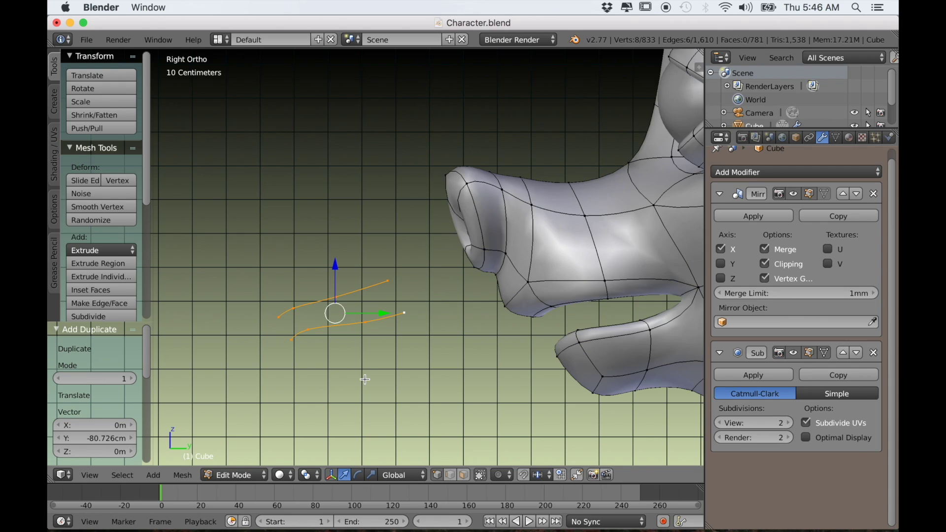
pyautogui.scroll(-4, 345, 376)
pyautogui.moveTo(344, 377); pyautogui.dragTo(364, 376, button='middle')
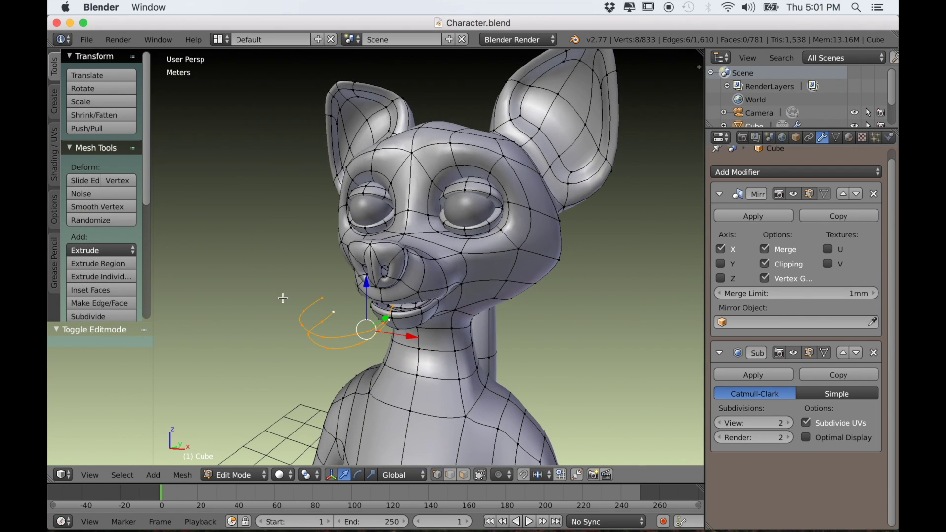
# Extrude the upper duplicated curve upward along Z into a curved strip, then clear the selection
pyautogui.moveTo(283, 298); pyautogui.dragTo(366, 319, button='middle')
pyautogui.press('KP_3')
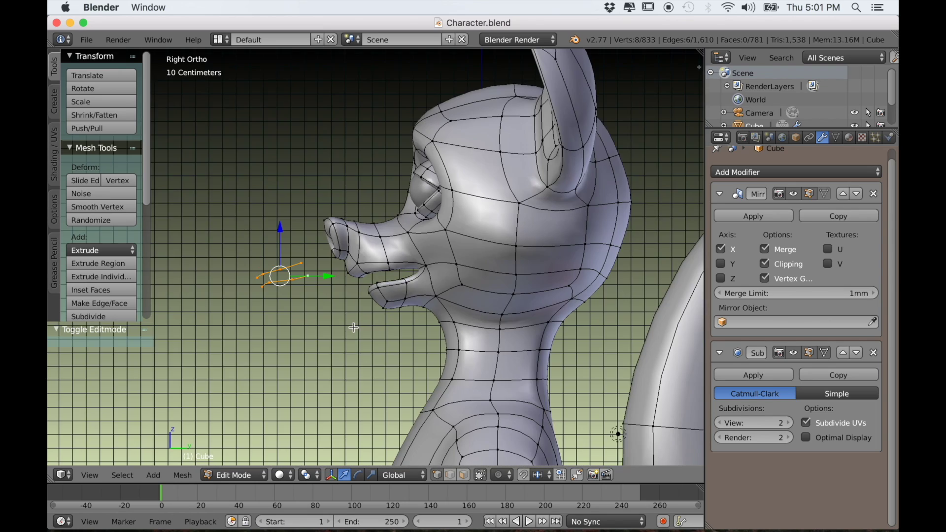
pyautogui.scroll(6, 345, 327)
pyautogui.scroll(-3, 429, 294)
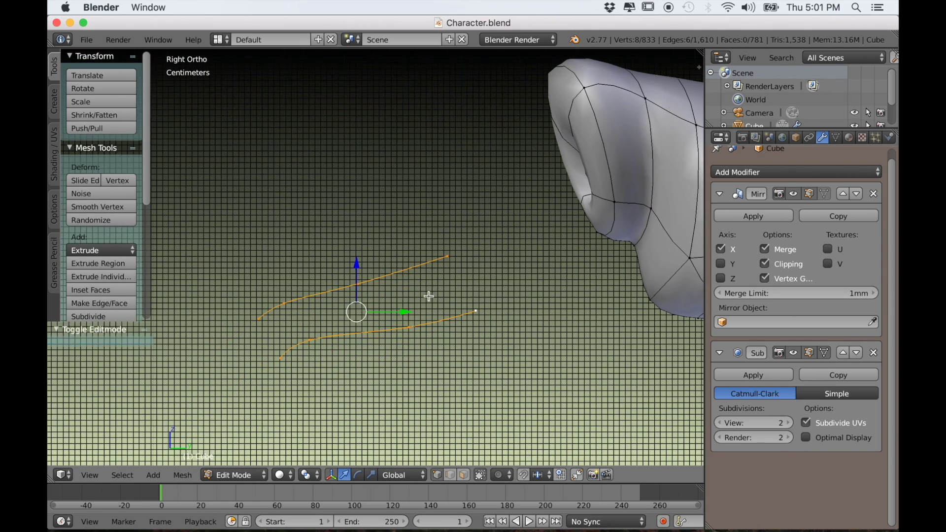
pyautogui.press('a')
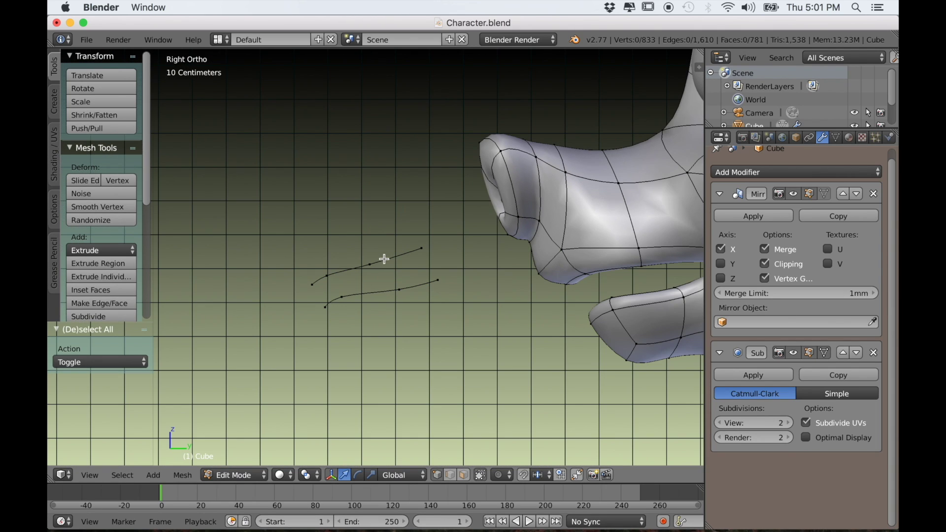
pyautogui.press('l')
pyautogui.press('e')
pyautogui.press('z')
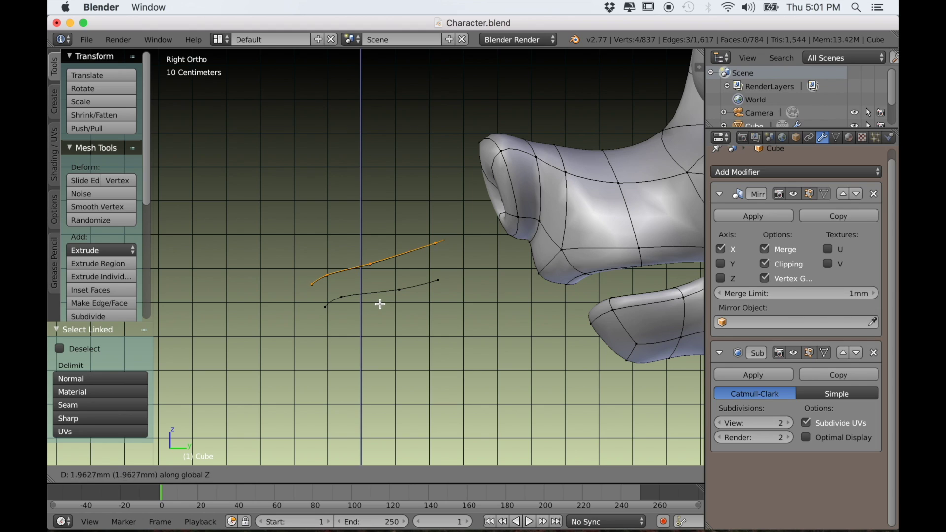
pyautogui.click(375, 269)
pyautogui.press('a')
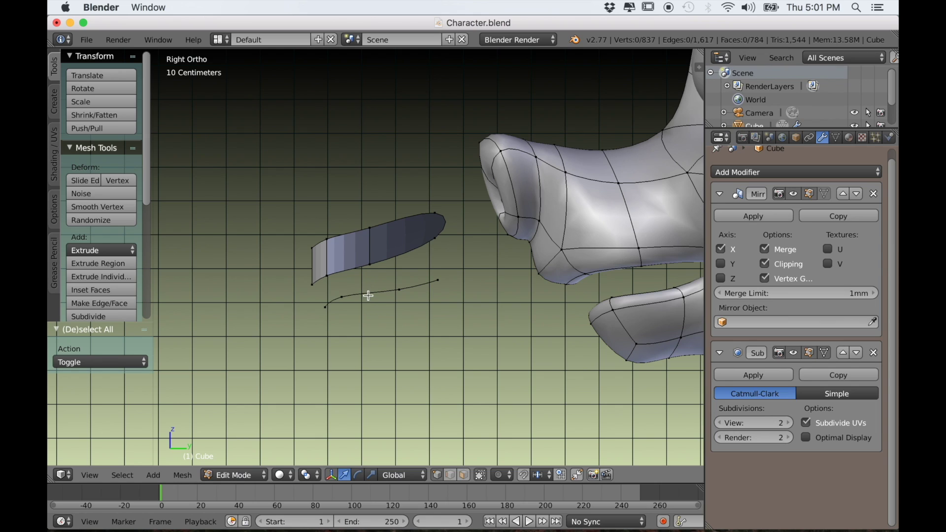
# Extrude the lower duplicated curve about 8.2 cm downward along Z into a matching strip
pyautogui.press('l')
pyautogui.press('e')
pyautogui.press('z')
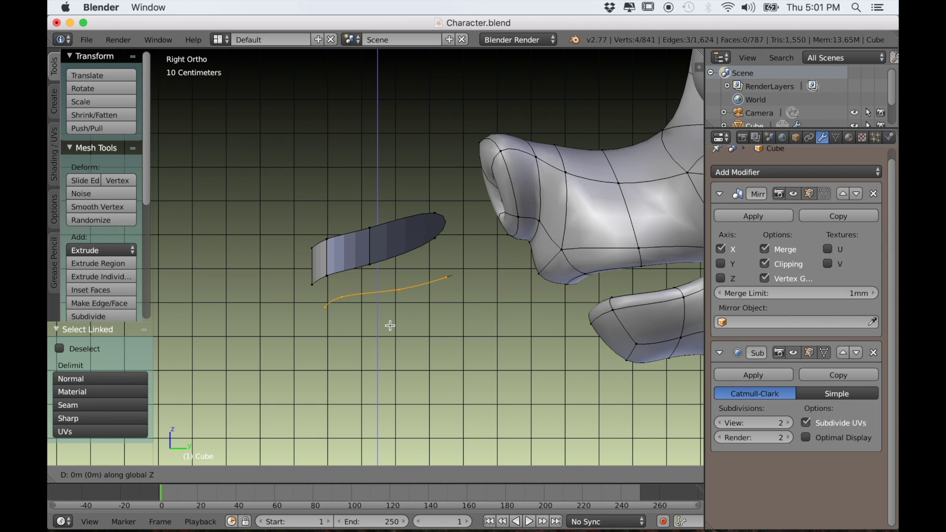
pyautogui.click(390, 338)
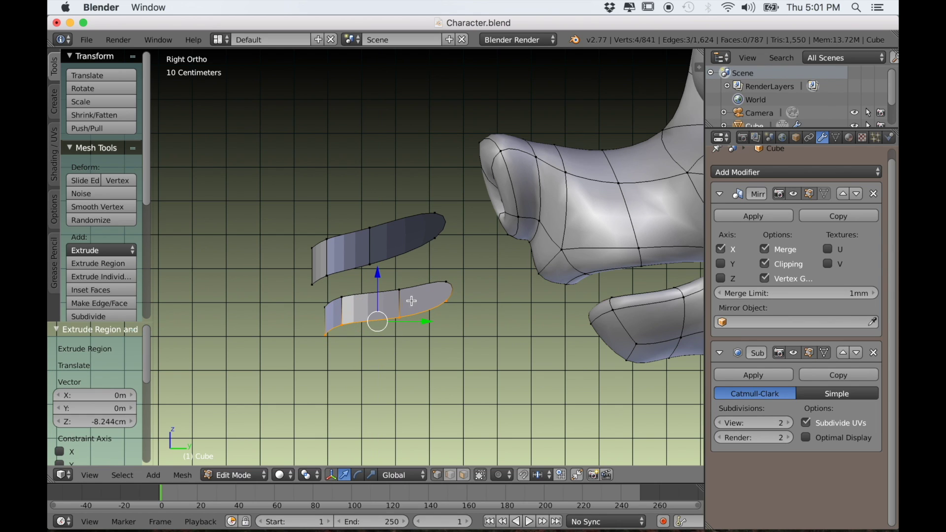
# Select the rear end edges of both strips and extrude them about 42.8 cm backward along Y
pyautogui.press('a')
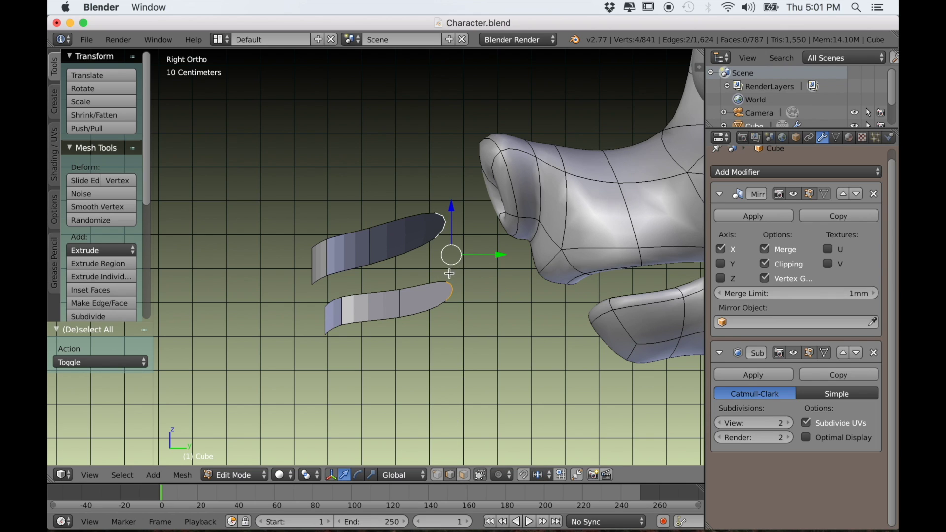
pyautogui.press('e')
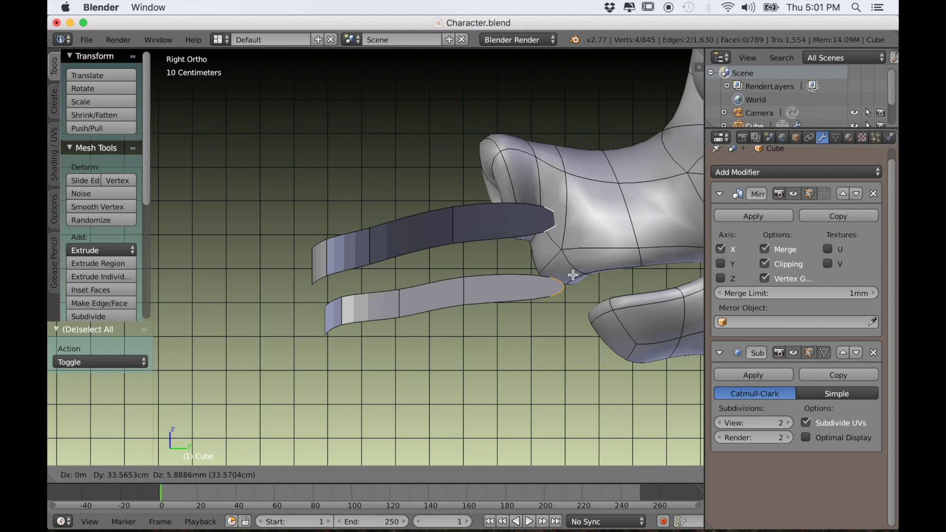
pyautogui.click(604, 277)
pyautogui.scroll(-3, 448, 282)
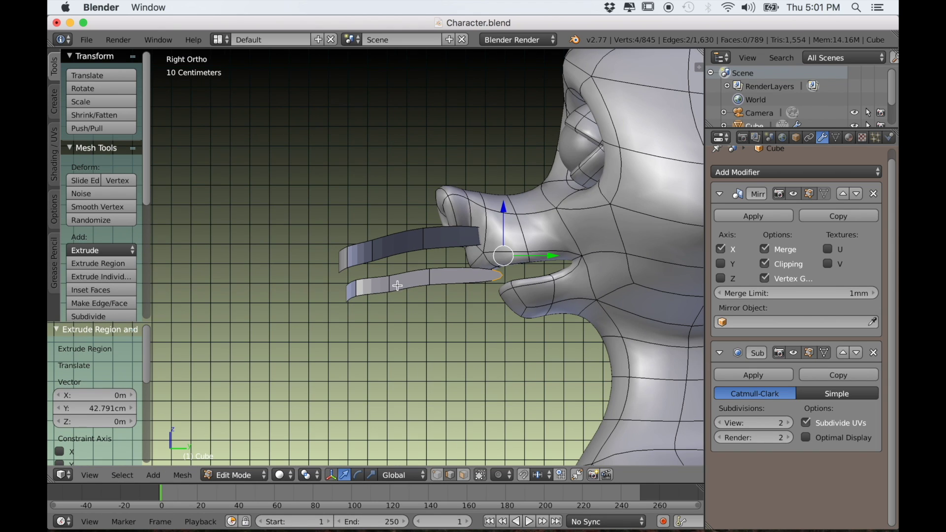
# Select both linked strips, shift them slightly farther in front of the face along Y, and clear the selection
pyautogui.press('l')
pyautogui.press('l')
pyautogui.moveTo(450, 266); pyautogui.dragTo(416, 267)
pyautogui.moveTo(416, 266); pyautogui.dragTo(344, 338, button='middle')
pyautogui.press('a')
# Turn on the face normals display and examine which way the normals of both strips point
pyautogui.scroll(4, 352, 333)
pyautogui.press('n')
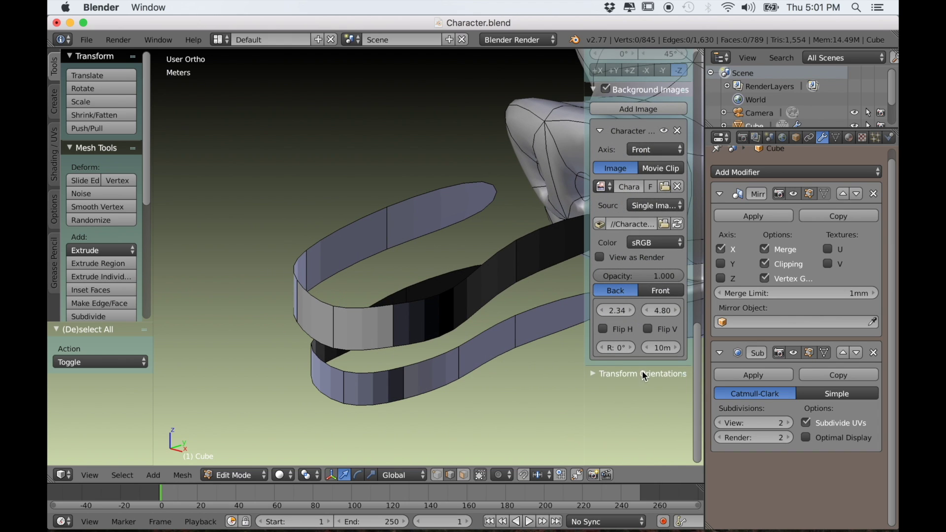
pyautogui.scroll(10, 622, 324)
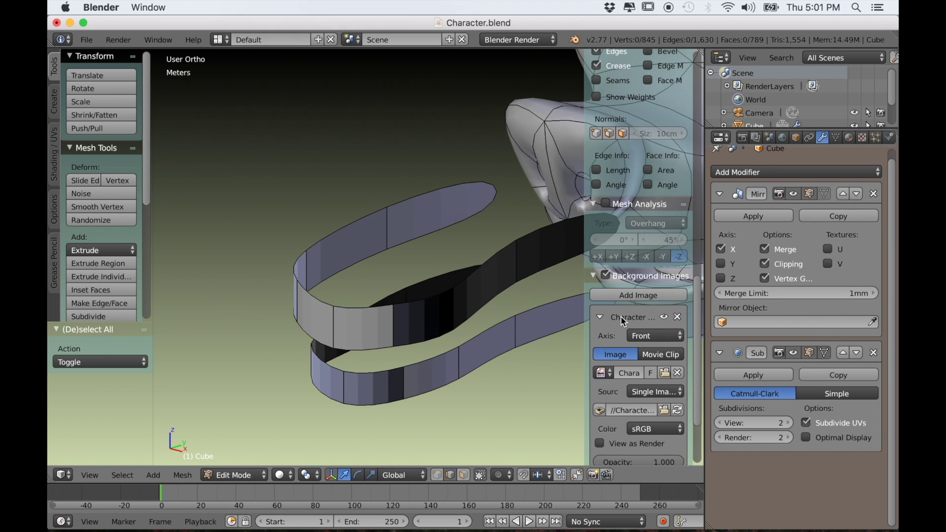
pyautogui.scroll(5, 622, 317)
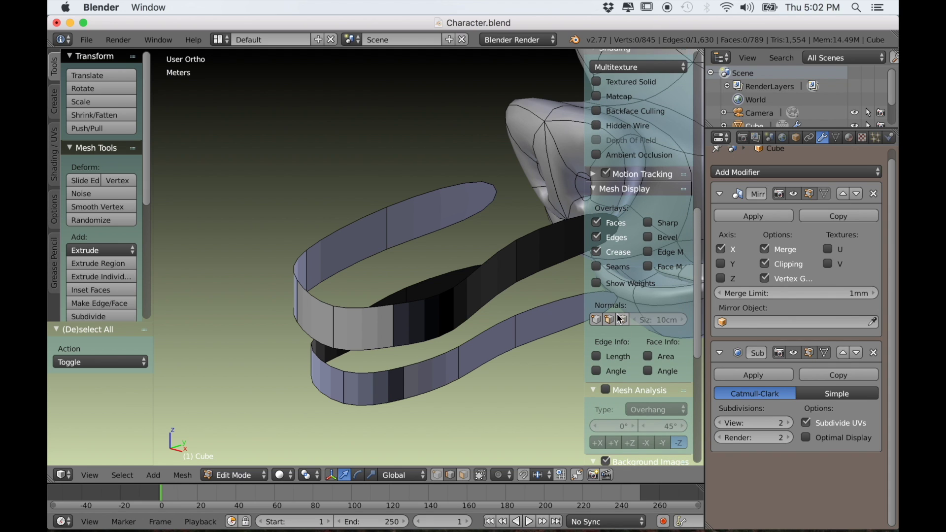
pyautogui.click(622, 319)
pyautogui.moveTo(478, 345); pyautogui.dragTo(431, 353, button='middle')
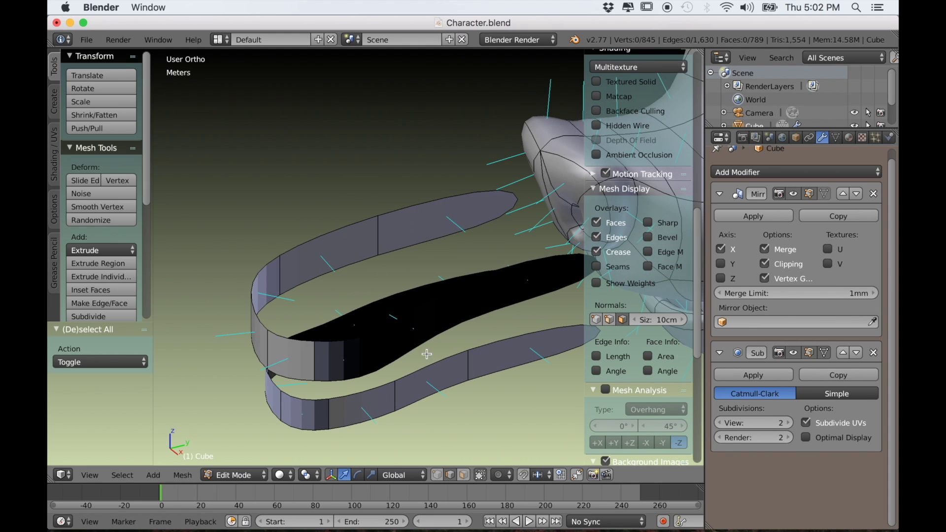
pyautogui.moveTo(304, 362); pyautogui.dragTo(479, 326, button='middle')
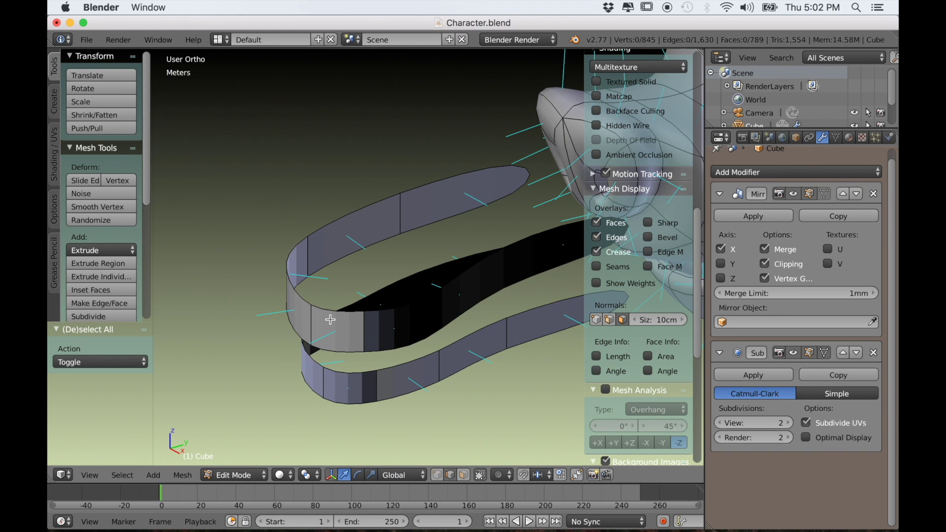
# Select both linked strips and recalculate their normals
pyautogui.press('l')
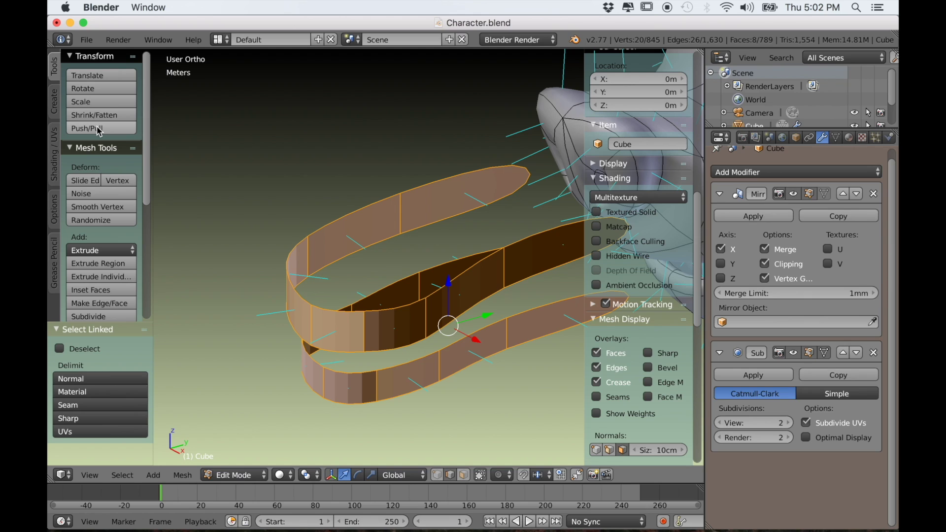
pyautogui.click(56, 143)
pyautogui.click(98, 172)
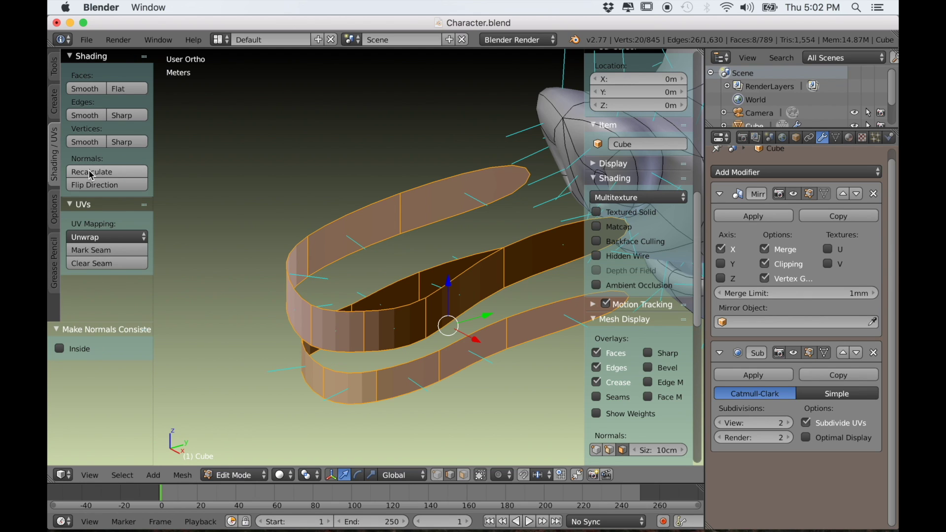
# Flip the normals of the upper strip, clear the selection, and turn off the face normals display
pyautogui.press('a')
pyautogui.moveTo(213, 256); pyautogui.dragTo(269, 319, button='middle')
pyautogui.press('l')
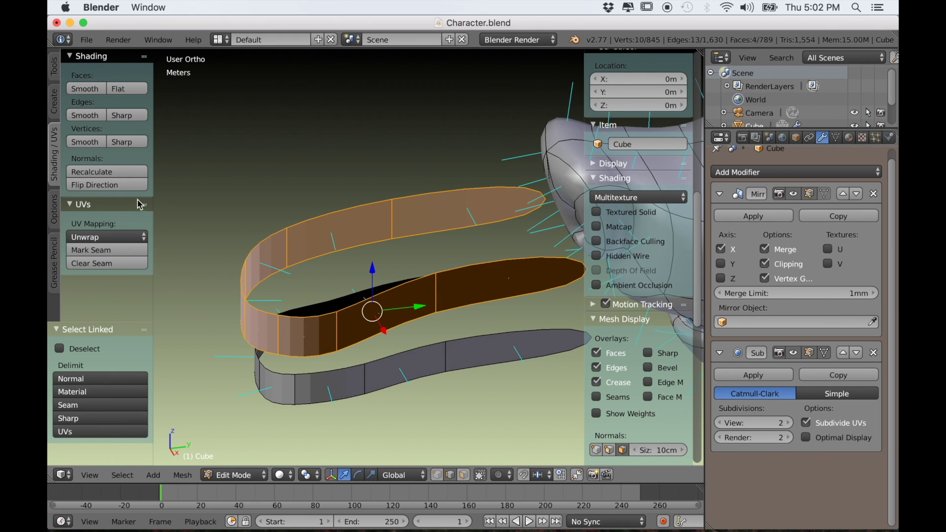
pyautogui.click(98, 184)
pyautogui.press('a')
pyautogui.moveTo(196, 231); pyautogui.dragTo(370, 281, button='middle')
pyautogui.click(624, 322)
# Extrude both strips in place and offset the new faces about 0.096 with Shrink/Fatten to give them thickness
pyautogui.moveTo(459, 304); pyautogui.dragTo(431, 319, button='middle')
pyautogui.press('l')
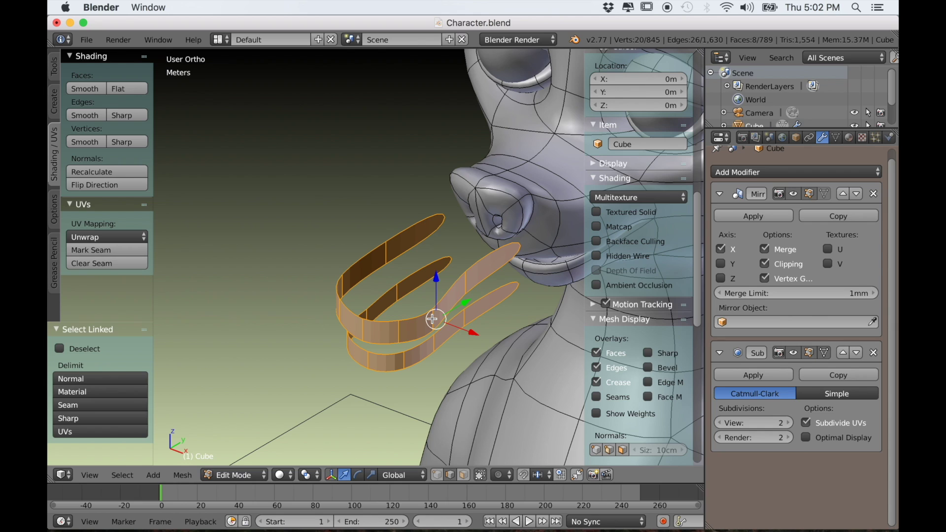
pyautogui.press('e')
pyautogui.rightClick(444, 336)
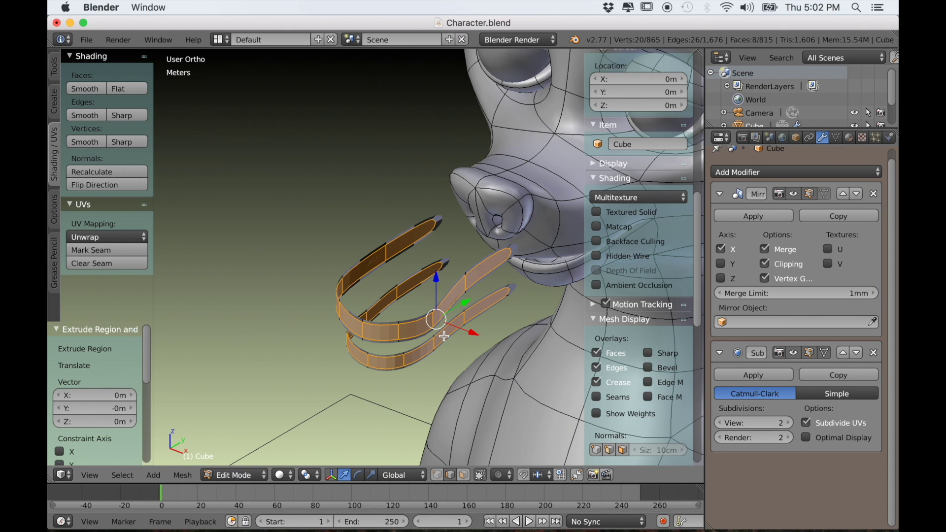
pyautogui.hotkey('alt', 's')
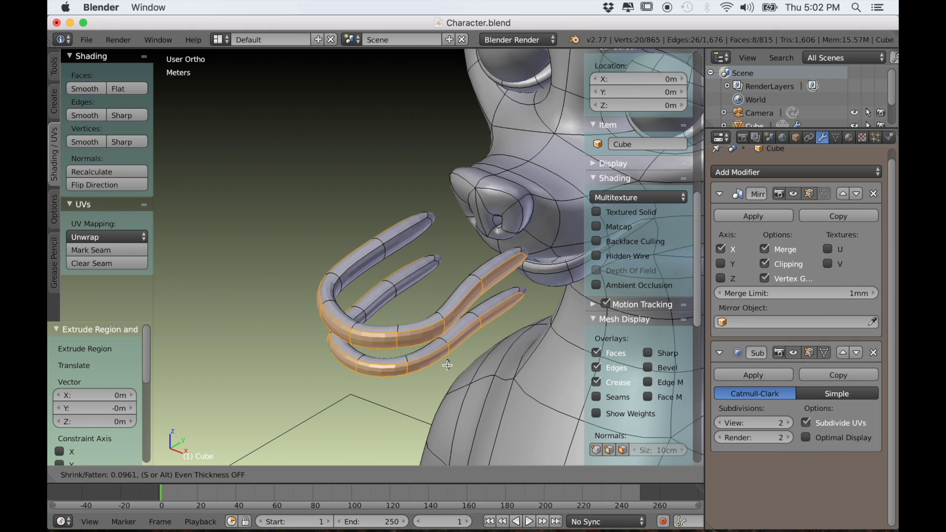
pyautogui.click(447, 364)
# Adjust the thickness of both bands by a small further Shrink/Fatten offset
pyautogui.moveTo(446, 365); pyautogui.dragTo(412, 374, button='middle')
pyautogui.hotkey('alt', 's')
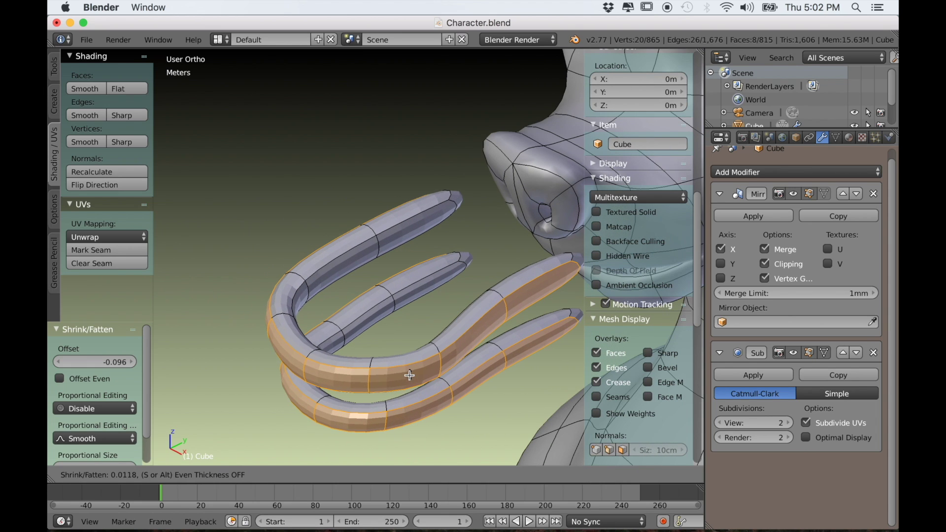
pyautogui.click(414, 375)
# Select both complete bands and move them about 1.18 m along Y into the mouth
pyautogui.moveTo(414, 375); pyautogui.dragTo(380, 347, button='middle')
pyautogui.press('l')
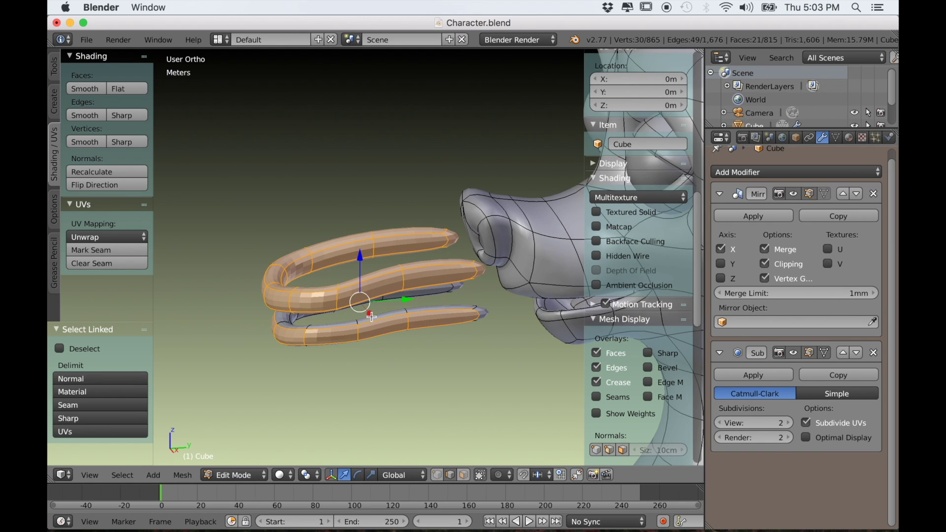
pyautogui.press('KP_3')
pyautogui.scroll(4, 400, 316)
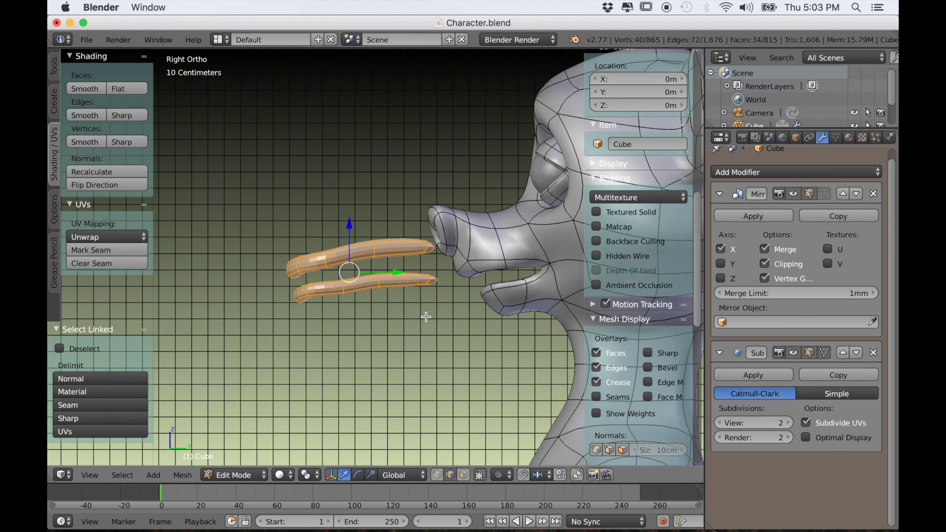
pyautogui.press('g')
pyautogui.press('y')
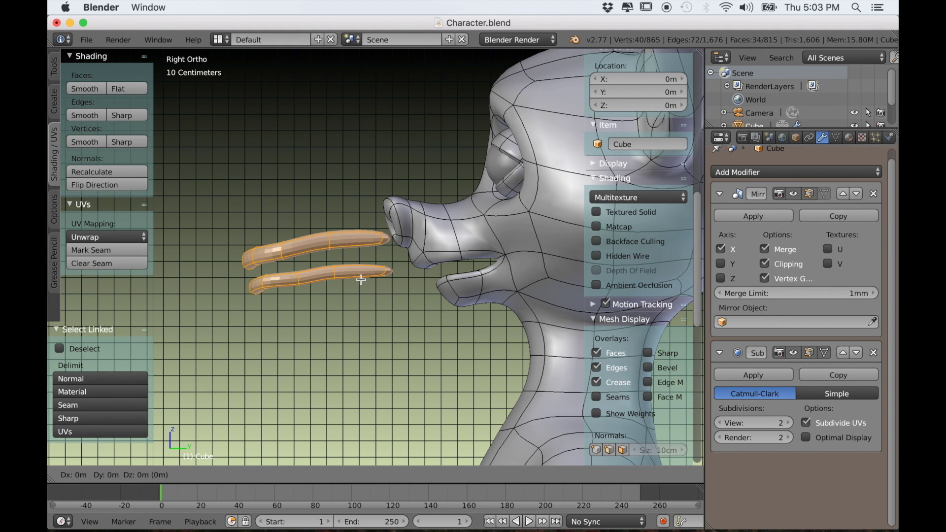
pyautogui.click(553, 302)
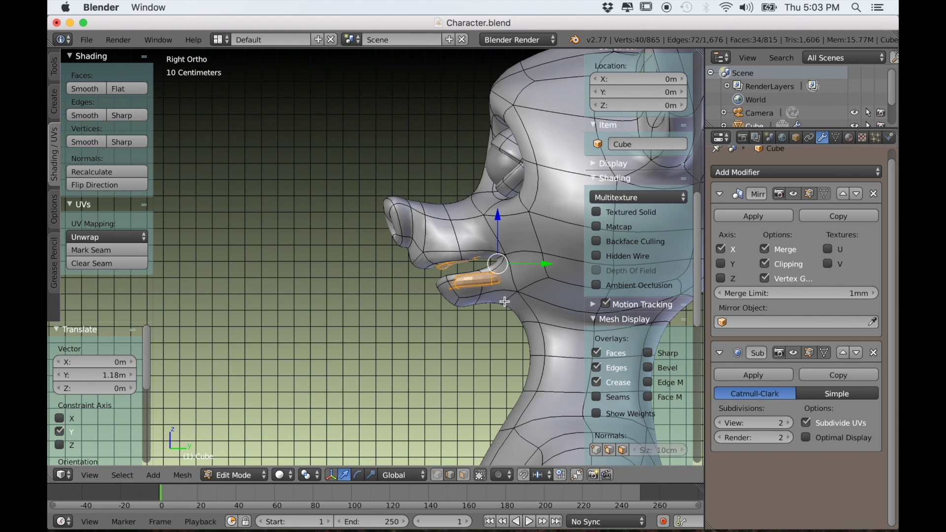
# Check the bands in wireframe and move them about 1.2 cm further along Y inside the mouth
pyautogui.press('z')
pyautogui.press('KP_Decimal')
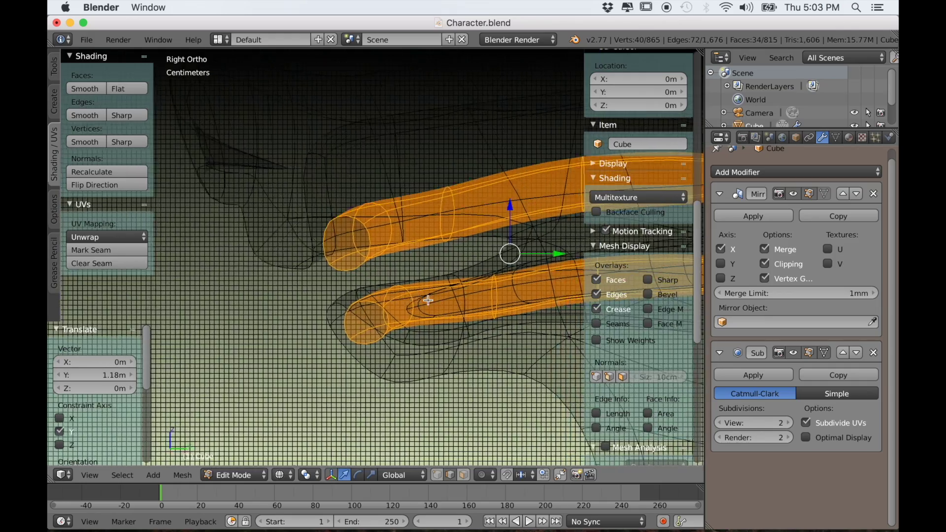
pyautogui.press('g')
pyautogui.press('y')
pyautogui.click(446, 254)
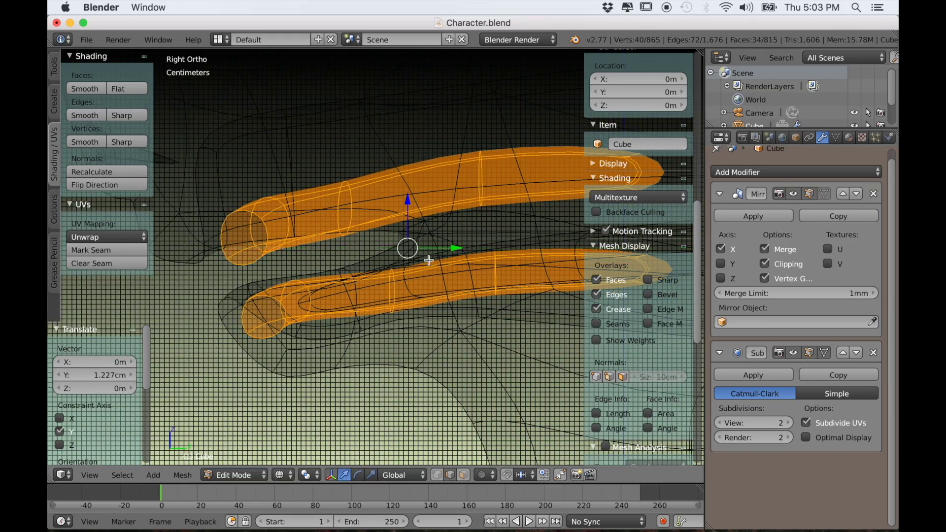
# Return to solid shading and move the lower band's faces protruding through the cheek about 9.2 cm inward along X
pyautogui.scroll(-5, 434, 256)
pyautogui.moveTo(433, 257)
pyautogui.mouseDown(button='middle')
pyautogui.moveTo(366, 308)
pyautogui.moveTo(428, 295)
pyautogui.moveTo(351, 302)
pyautogui.mouseUp(button='middle')
pyautogui.press('z')
pyautogui.scroll(5, 434, 306)
pyautogui.scroll(3, 416, 310)
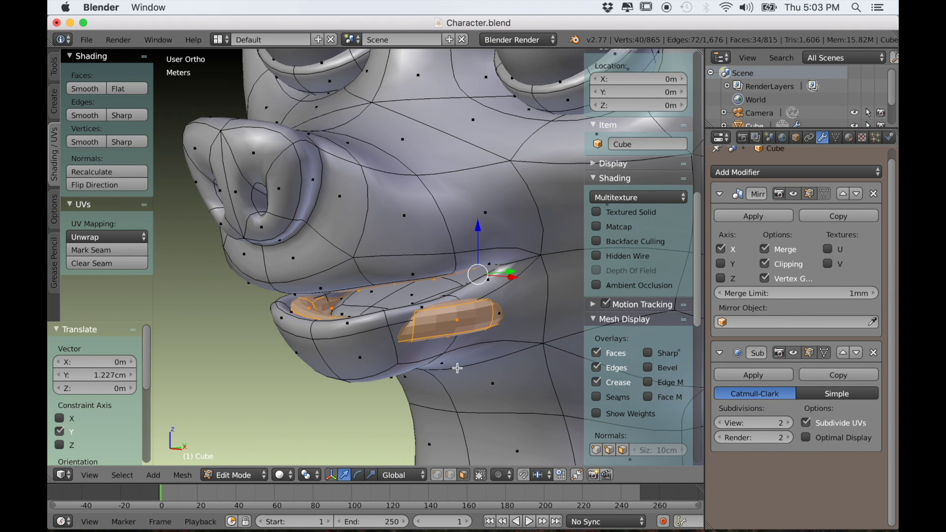
pyautogui.moveTo(451, 330); pyautogui.dragTo(473, 331, button='middle')
pyautogui.press('g')
pyautogui.press('x')
pyautogui.click(486, 347)
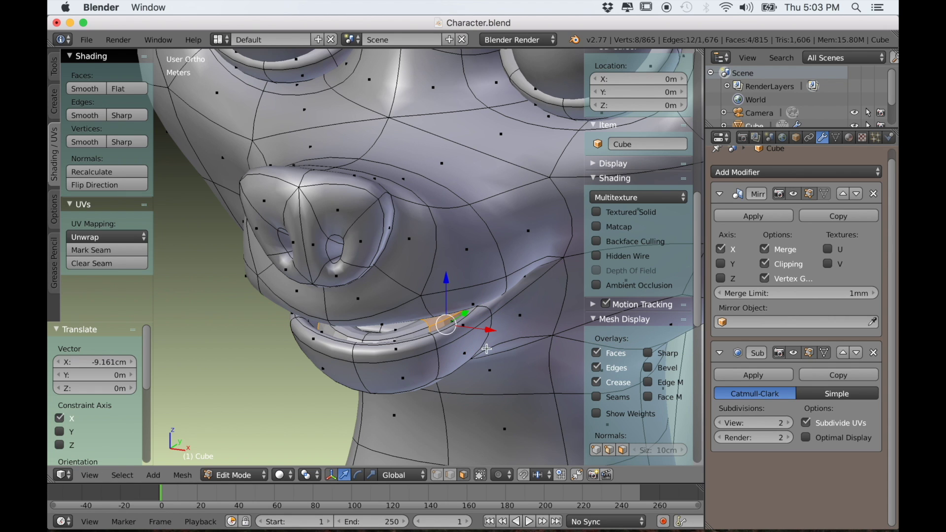
# Switch to perspective, select the cross-section edges on the side of the lower band, and move them about 3.7 cm outward along X
pyautogui.moveTo(486, 344); pyautogui.dragTo(449, 345, button='middle')
pyautogui.press('KP_5')
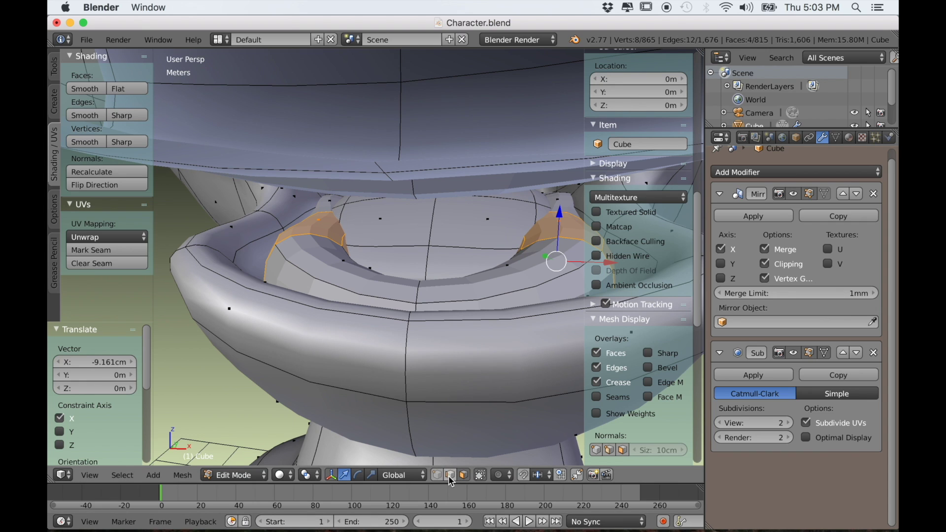
pyautogui.scroll(-2, 386, 320)
pyautogui.moveTo(392, 320); pyautogui.dragTo(462, 281, button='middle')
pyautogui.scroll(-8, 462, 282)
pyautogui.moveTo(400, 213); pyautogui.dragTo(254, 247, button='middle')
pyautogui.keyDown('ctrl'); pyautogui.rightClick(246, 242); pyautogui.keyUp('ctrl')
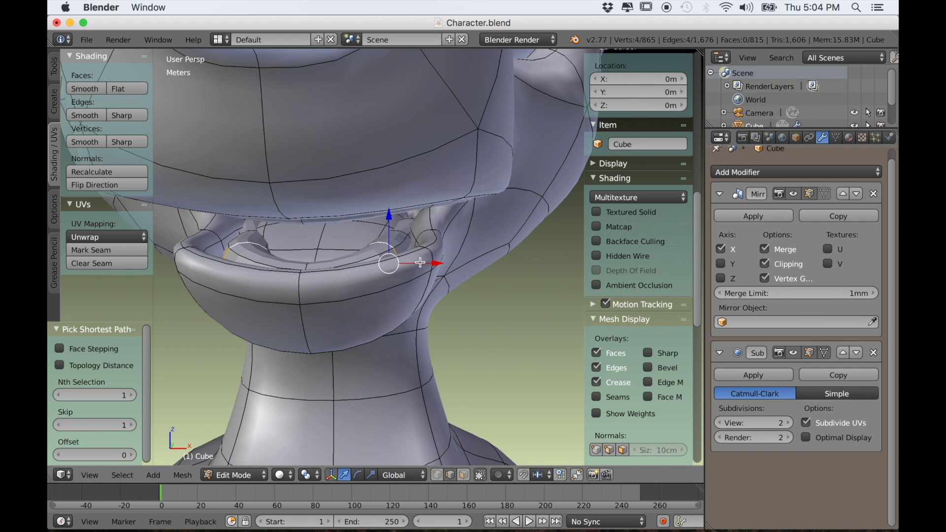
pyautogui.click(442, 269)
pyautogui.moveTo(442, 269); pyautogui.dragTo(406, 273, button='middle')
# Move the edges of the inner mouth wall near the mouth corner about 7.6 mm outward along X
pyautogui.moveTo(176, 240); pyautogui.dragTo(460, 234, button='middle')
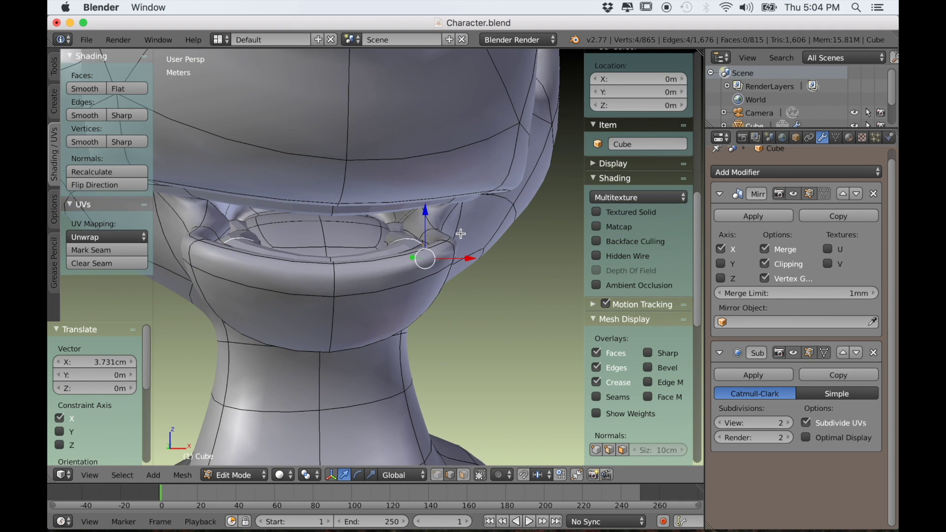
pyautogui.scroll(6, 414, 214)
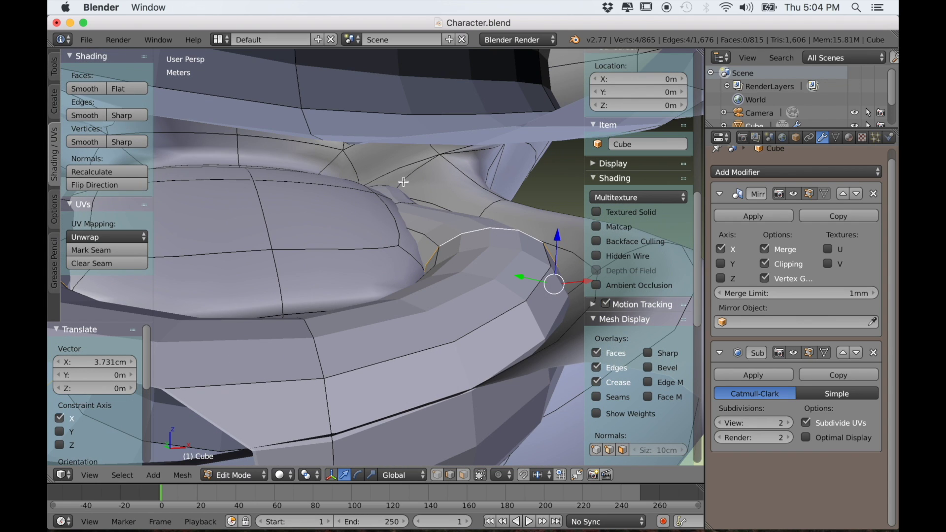
pyautogui.moveTo(403, 182); pyautogui.dragTo(501, 217, button='middle')
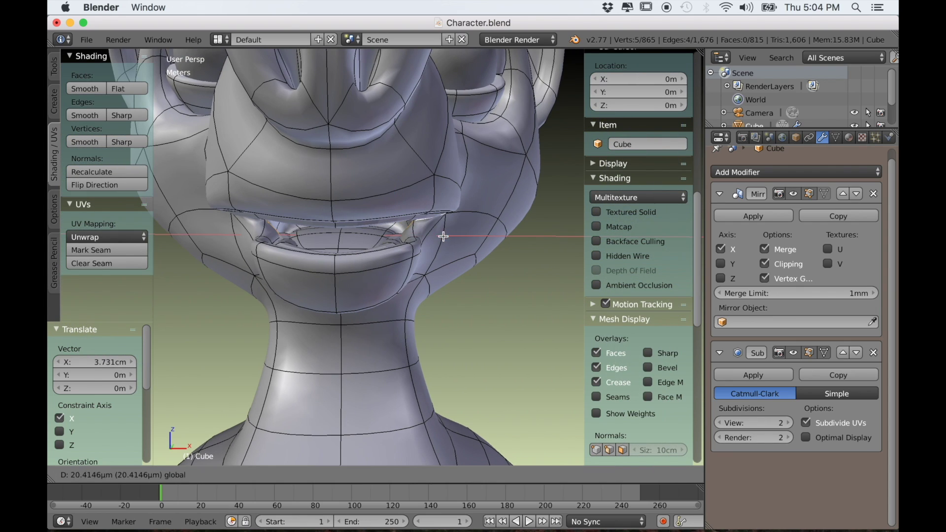
pyautogui.scroll(3, 456, 242)
pyautogui.moveTo(456, 242); pyautogui.dragTo(396, 287, button='middle')
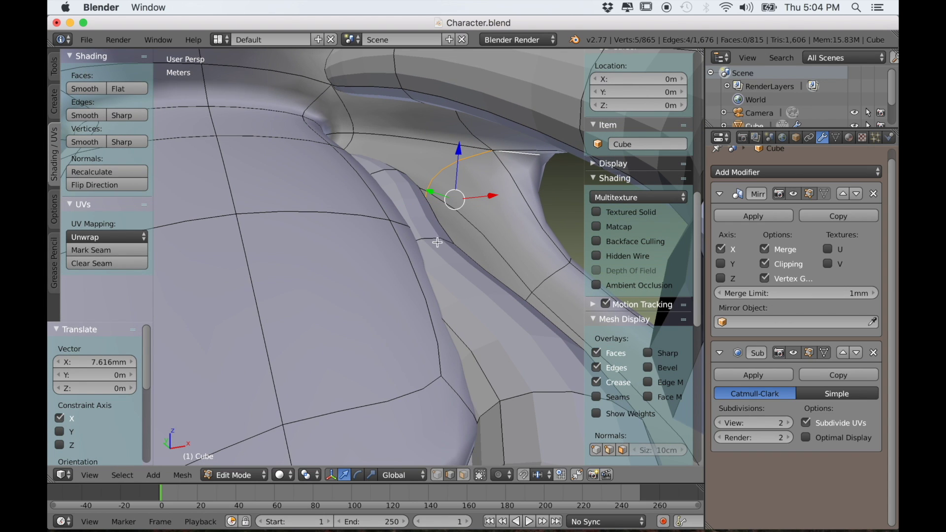
# Move the inner mouth wall vertex beside the band about 3.6 cm outward along X
pyautogui.moveTo(436, 243); pyautogui.dragTo(422, 266, button='middle')
pyautogui.press('g')
pyautogui.click(506, 277)
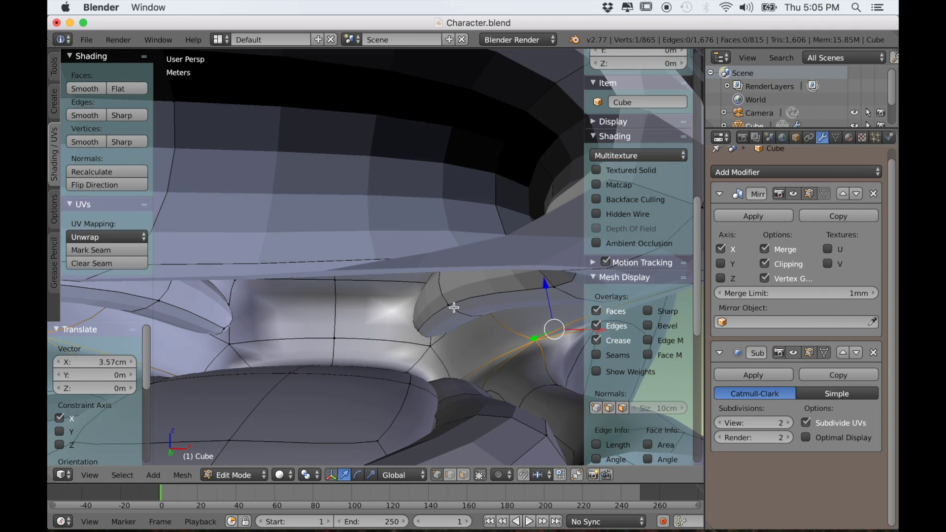
# Select the cross-section edge loop on the side of the upper band and fine-tune its position, finishing about 1.7 mm inward along X
pyautogui.keyDown('alt'); pyautogui.rightClick(454, 308); pyautogui.keyUp('alt')
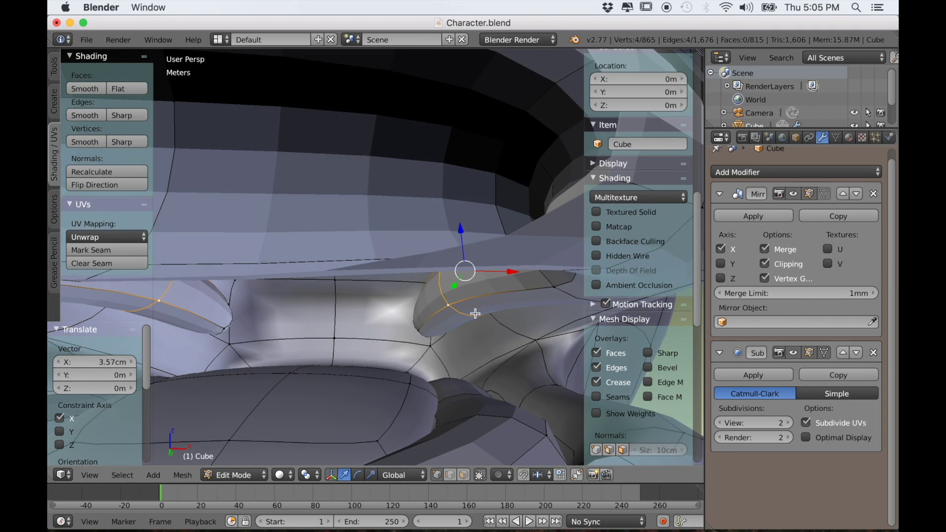
pyautogui.moveTo(475, 315); pyautogui.dragTo(477, 309, button='middle')
pyautogui.moveTo(503, 300); pyautogui.dragTo(515, 306)
pyautogui.moveTo(562, 288); pyautogui.dragTo(555, 266, button='middle')
pyautogui.moveTo(574, 258); pyautogui.dragTo(564, 258)
pyautogui.moveTo(564, 258); pyautogui.dragTo(494, 223, button='middle')
pyautogui.moveTo(473, 112); pyautogui.dragTo(466, 121)
# Add the neighbouring cross-section loop of the upper band to the selection and nudge both loops slightly along Y
pyautogui.moveTo(307, 232); pyautogui.dragTo(205, 304, button='middle')
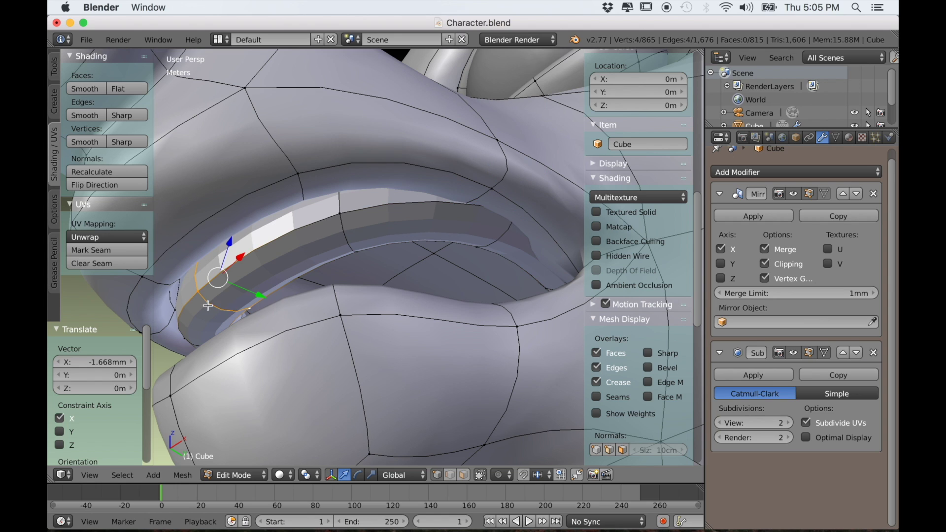
pyautogui.keyDown('alt'); pyautogui.keyDown('shift'); pyautogui.click(345, 241); pyautogui.keyUp('shift'); pyautogui.keyUp('alt')
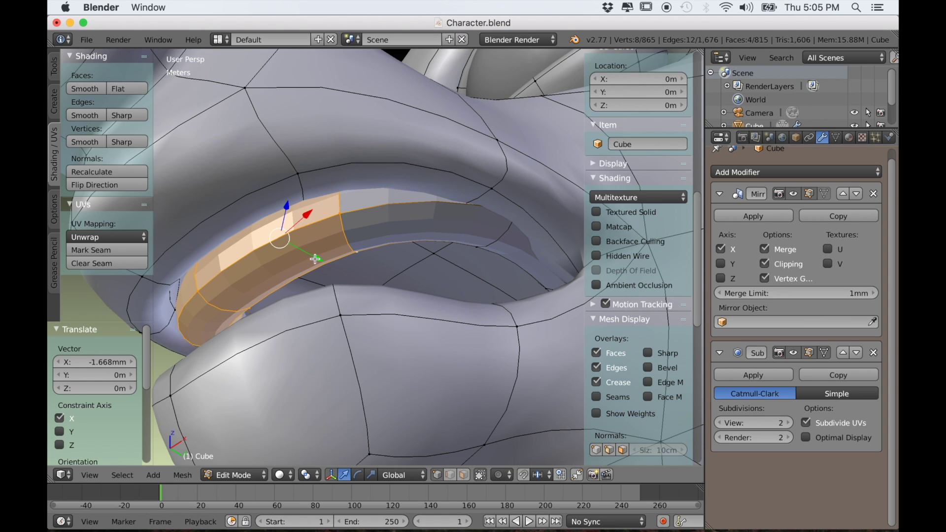
pyautogui.moveTo(315, 258); pyautogui.dragTo(308, 258)
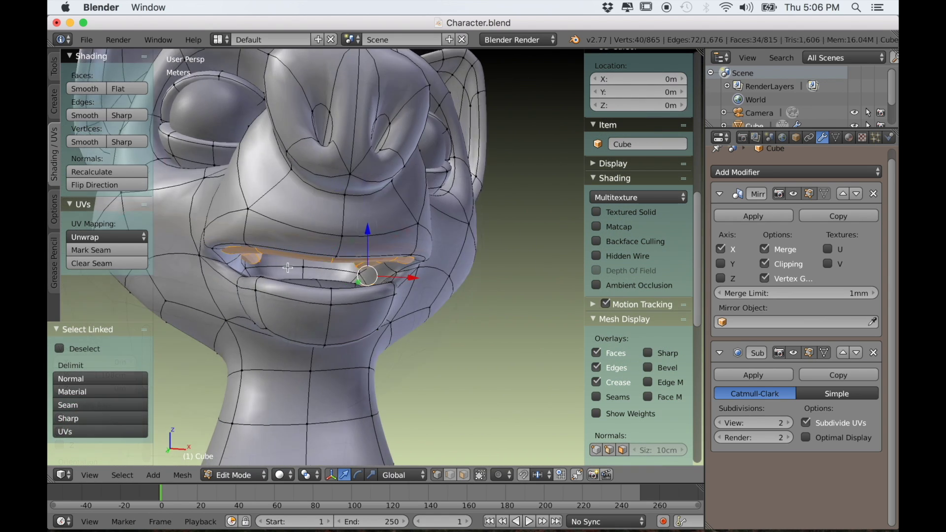
# Invert the selection of the two bands, hide the rest of the mesh, and switch to face selection
pyautogui.moveTo(241, 276); pyautogui.dragTo(266, 273, button='middle')
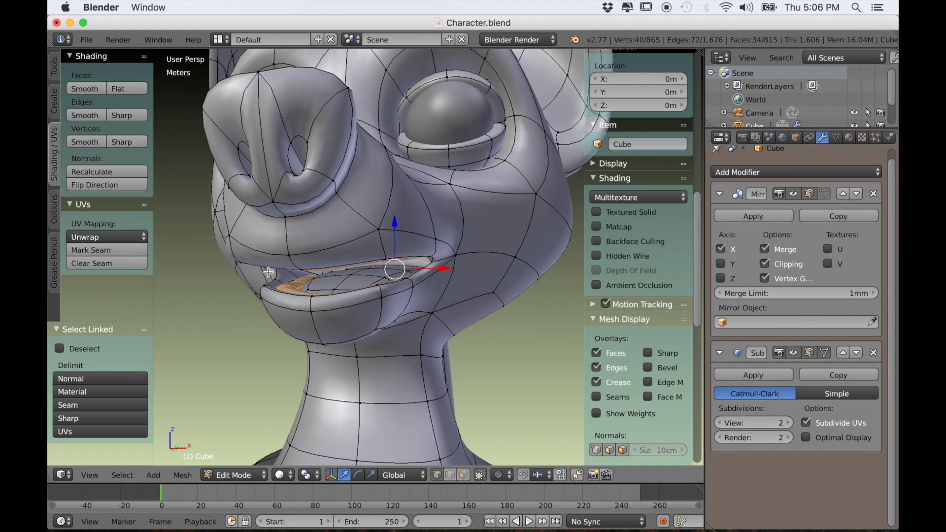
pyautogui.hotkey('ctrl', 'i')
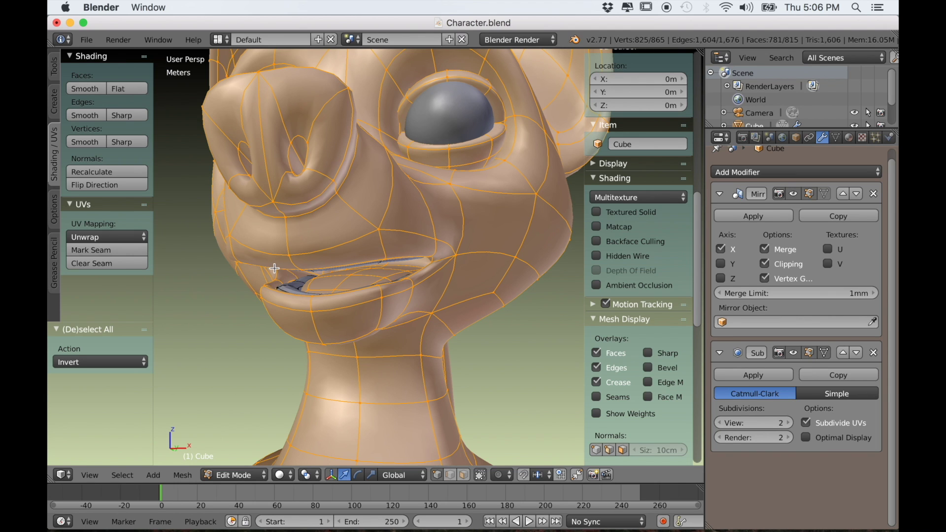
pyautogui.press('h')
pyautogui.moveTo(274, 268)
pyautogui.mouseDown(button='middle')
pyautogui.moveTo(539, 302)
pyautogui.moveTo(272, 277)
pyautogui.mouseUp(button='middle')
pyautogui.scroll(4, 280, 290)
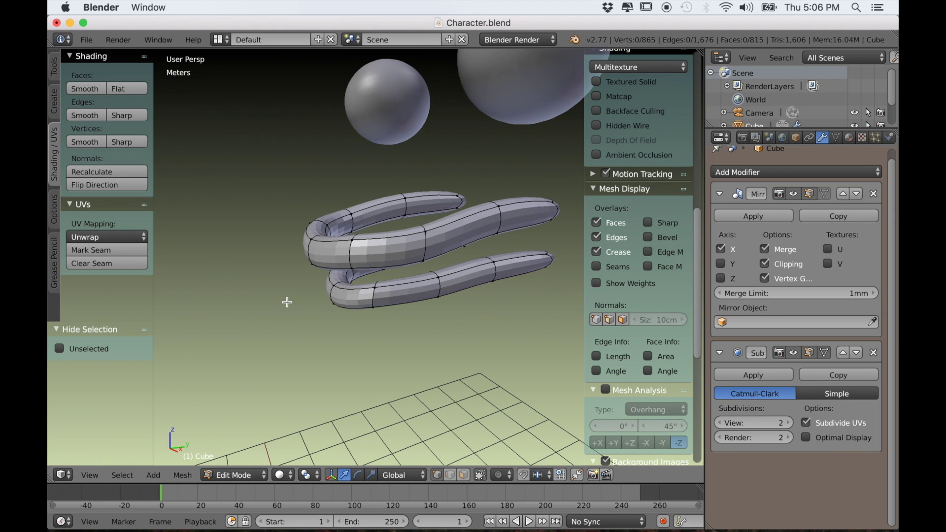
pyautogui.click(464, 476)
pyautogui.scroll(2, 386, 341)
pyautogui.moveTo(378, 316); pyautogui.dragTo(368, 330, button='middle')
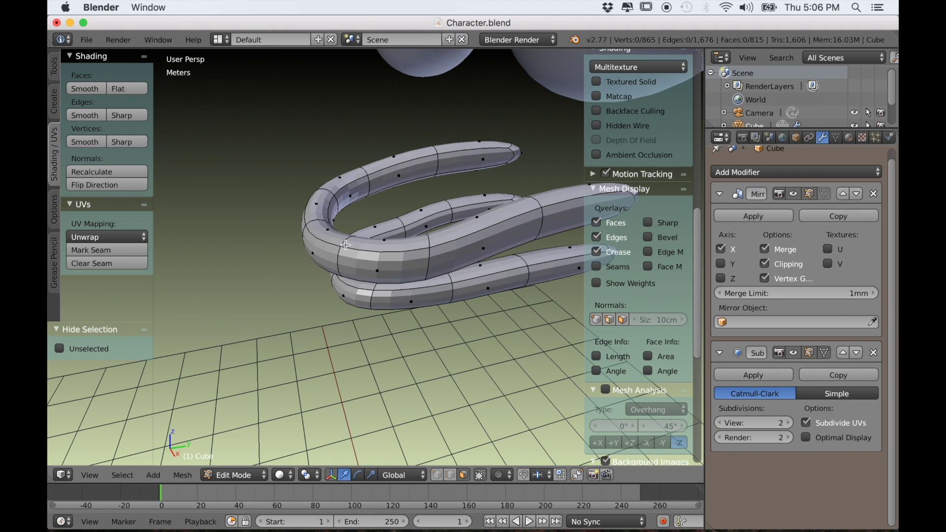
# Select the top faces of the upper band and the underside faces of the lower band, and delete those faces
pyautogui.rightClick(344, 240)
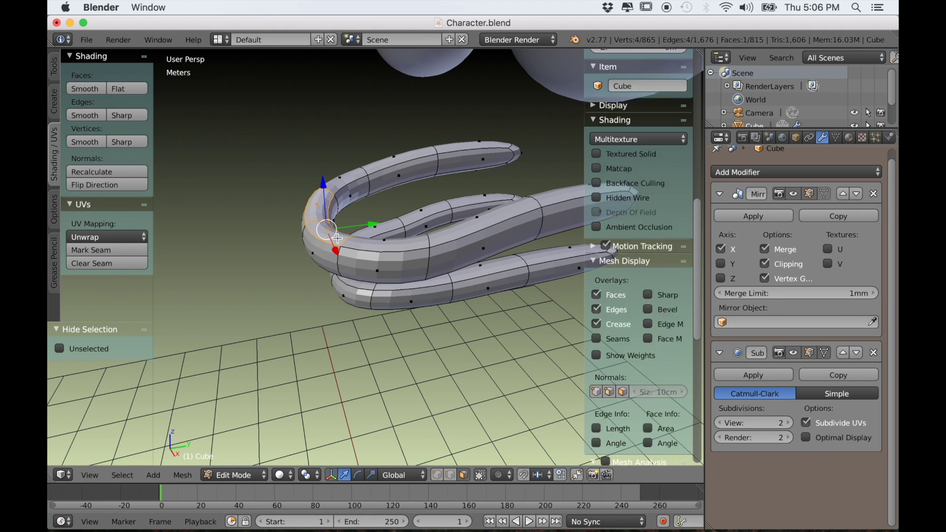
pyautogui.keyDown('shift'); pyautogui.rightClick(448, 232); pyautogui.keyUp('shift')
pyautogui.keyDown('shift'); pyautogui.rightClick(545, 200); pyautogui.keyUp('shift')
pyautogui.moveTo(551, 244); pyautogui.dragTo(418, 185, button='middle')
pyautogui.keyDown('shift'); pyautogui.rightClick(430, 326); pyautogui.keyUp('shift')
pyautogui.scroll(-5, 436, 327)
pyautogui.moveTo(445, 334); pyautogui.dragTo(370, 334, button='middle')
pyautogui.scroll(3, 434, 345)
pyautogui.keyDown('shift'); pyautogui.rightClick(458, 301); pyautogui.keyUp('shift')
pyautogui.scroll(2, 453, 334)
pyautogui.keyDown('shift'); pyautogui.rightClick(439, 329); pyautogui.keyUp('shift')
pyautogui.moveTo(438, 329); pyautogui.dragTo(361, 271, button='middle')
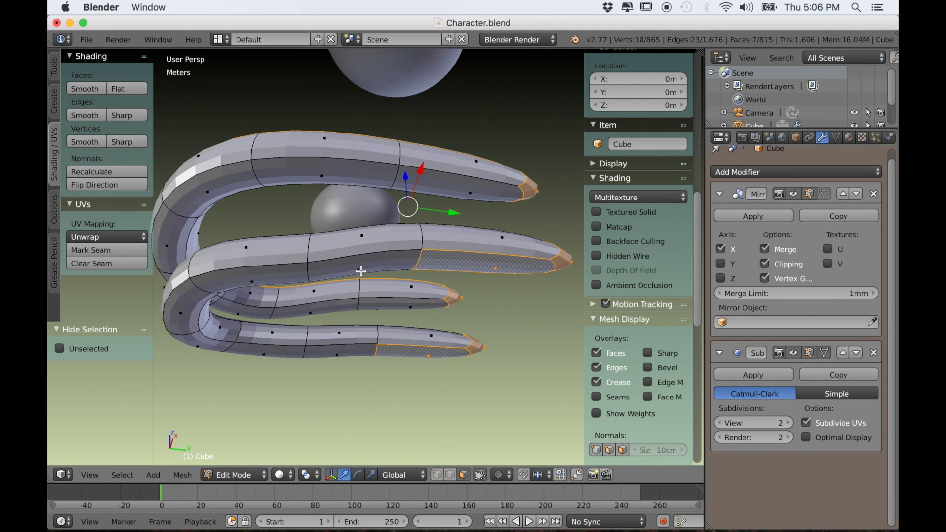
pyautogui.keyDown('shift'); pyautogui.rightClick(285, 274); pyautogui.keyUp('shift')
pyautogui.moveTo(284, 274); pyautogui.dragTo(311, 308, button='middle')
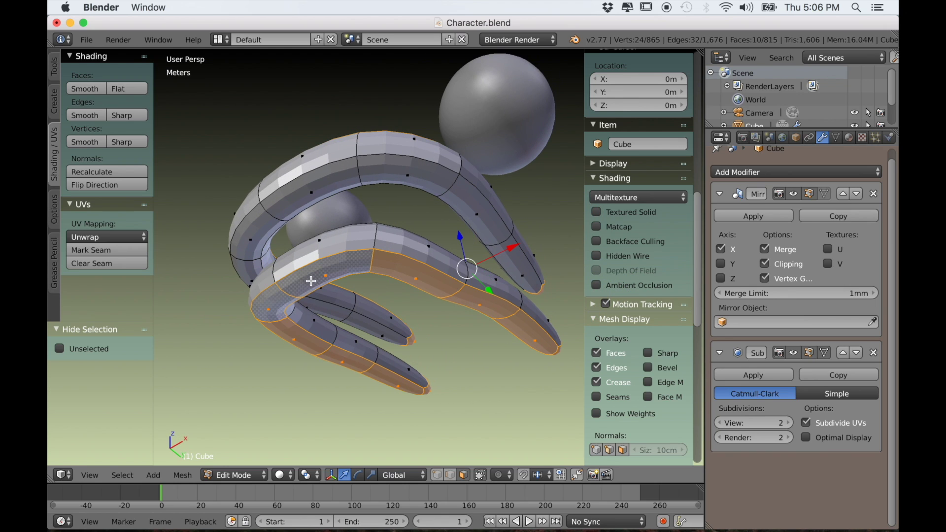
pyautogui.press('x')
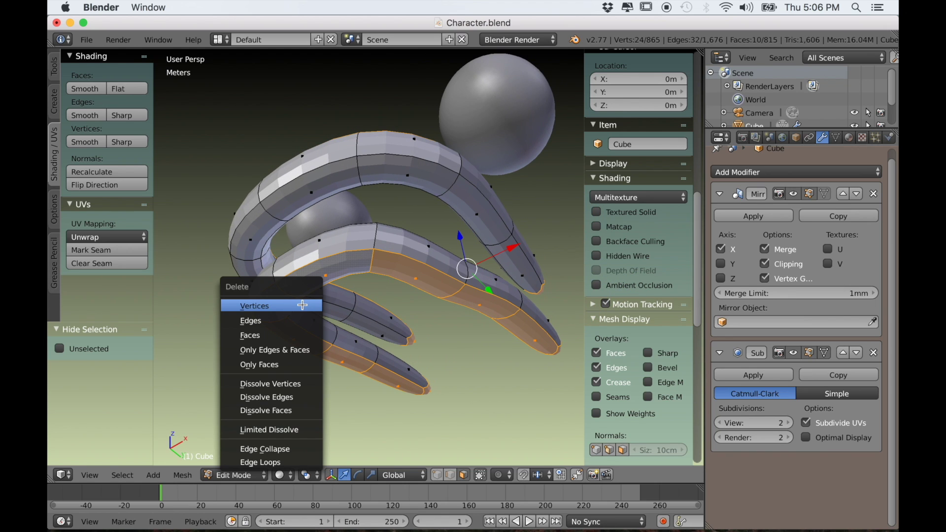
pyautogui.click(292, 330)
pyautogui.moveTo(306, 323); pyautogui.dragTo(341, 336, button='middle')
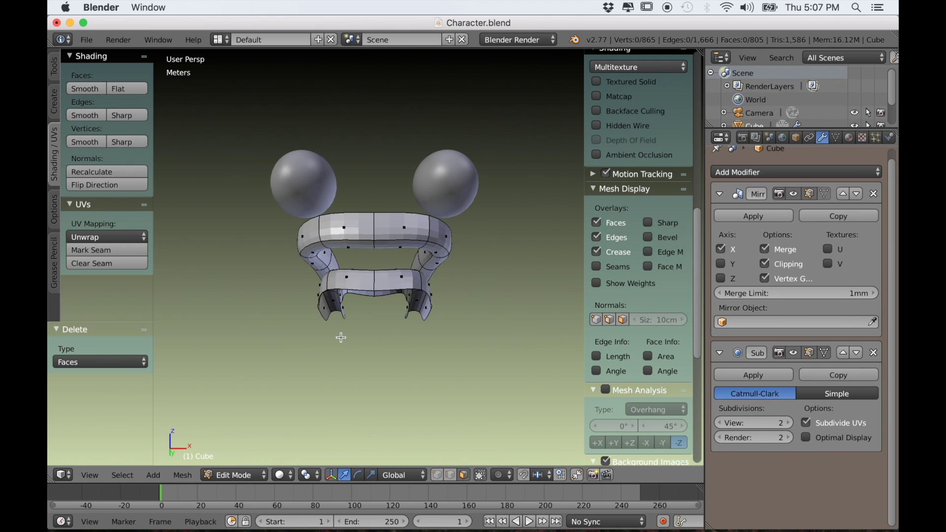
# Select the centre edge on the underside of the upper band in edge selection and snap the 3D cursor to it
pyautogui.scroll(2, 341, 337)
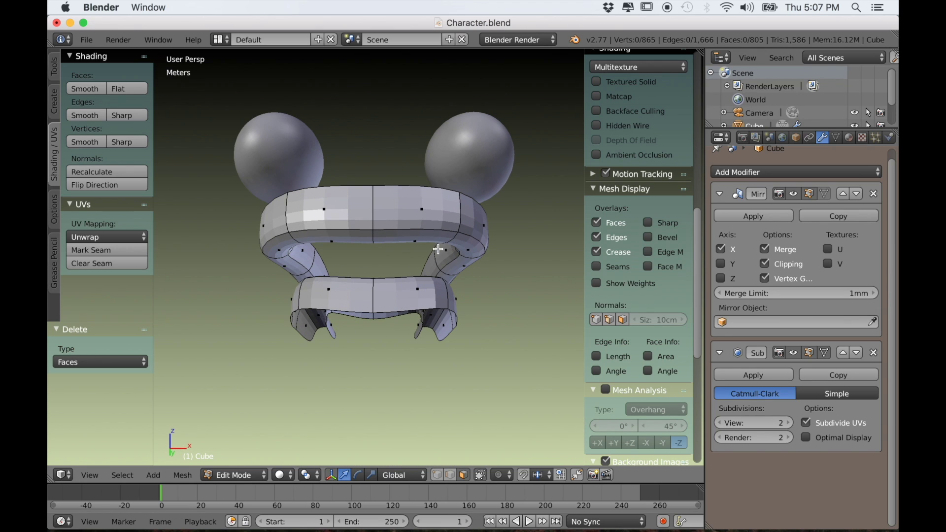
pyautogui.rightClick(457, 239)
pyautogui.moveTo(457, 240); pyautogui.dragTo(443, 418, button='middle')
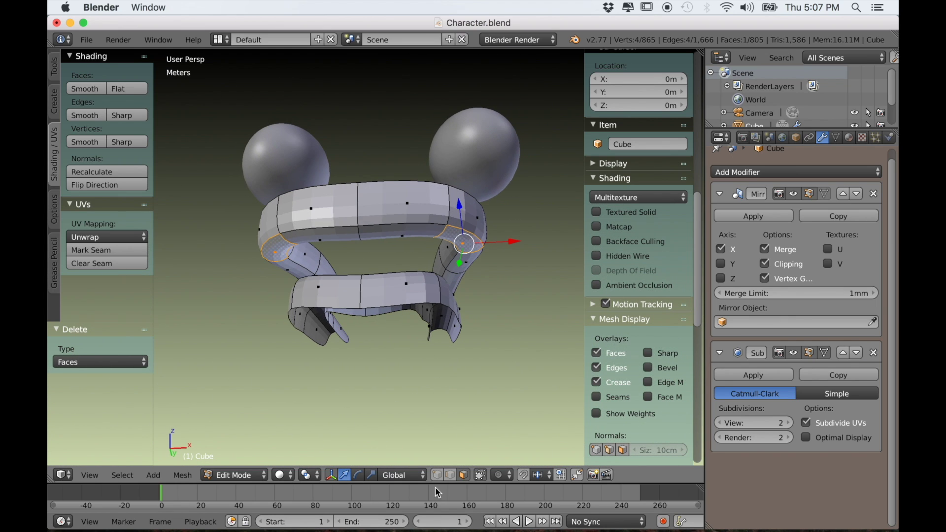
pyautogui.moveTo(443, 235); pyautogui.dragTo(392, 287, button='middle')
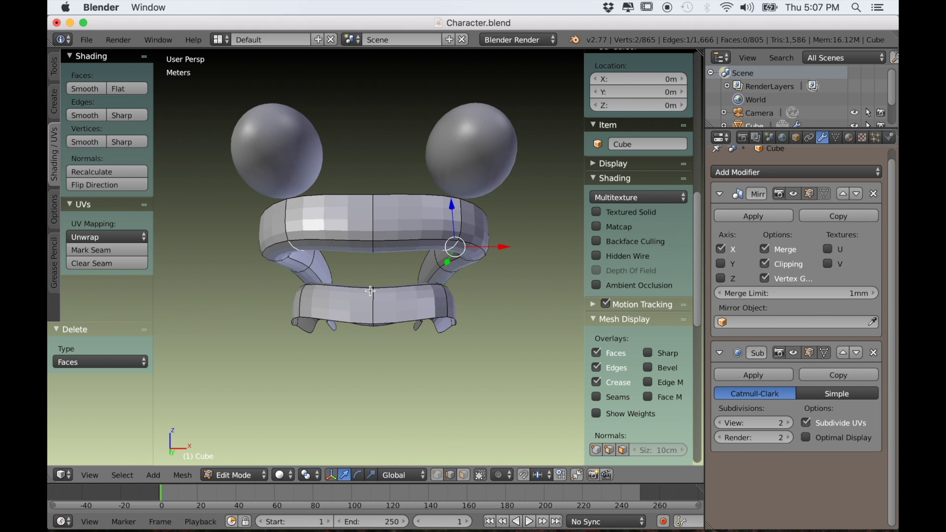
pyautogui.scroll(2, 365, 287)
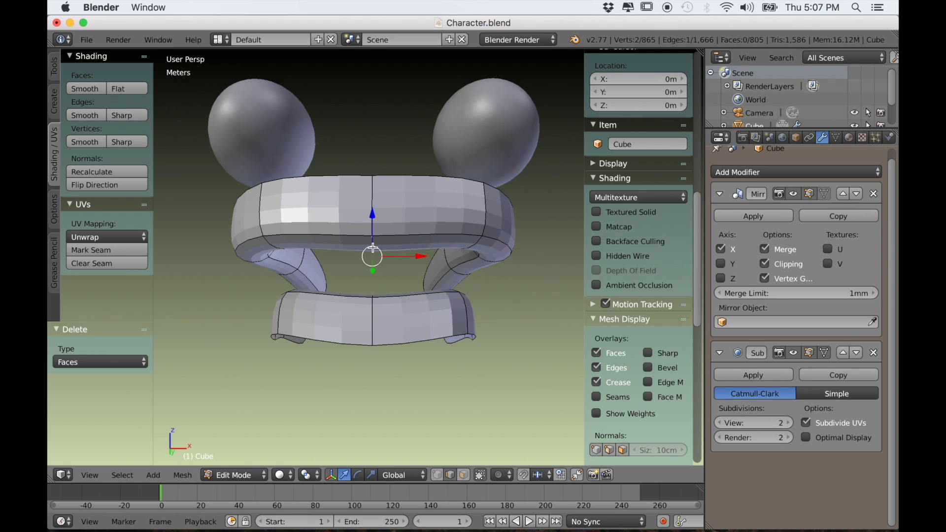
pyautogui.scroll(1, 406, 297)
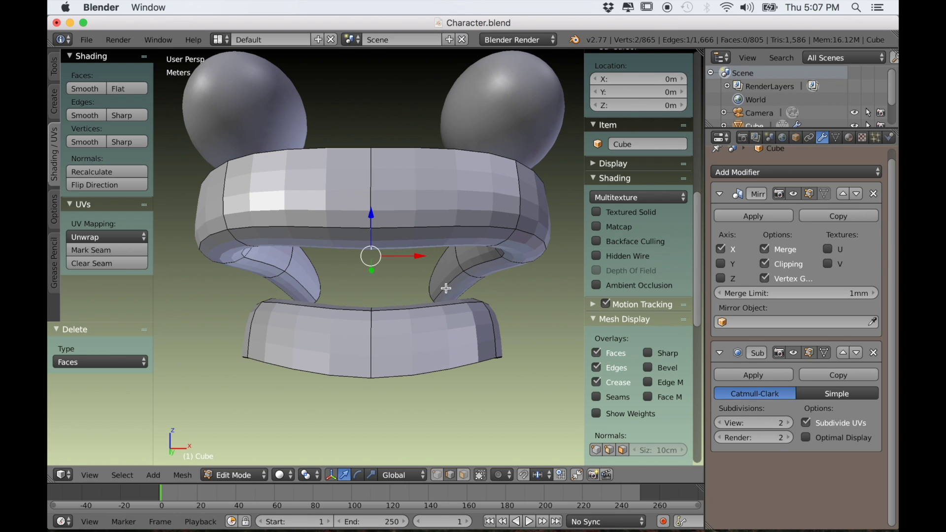
pyautogui.hotkey('shift', 's')
pyautogui.click(418, 331)
pyautogui.moveTo(577, 274); pyautogui.dragTo(580, 281, button='middle')
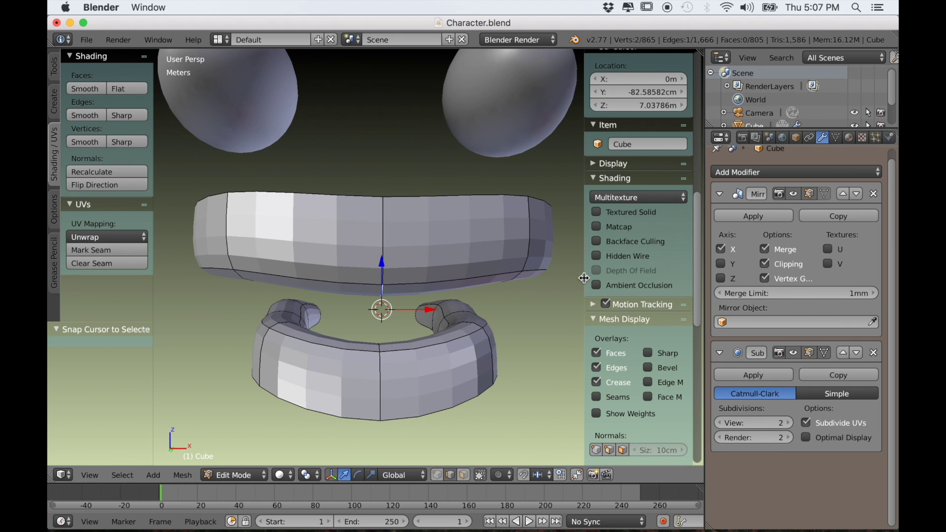
# Turn off Clipping on the Mirror modifier, add a cube at the 3D cursor, and scale it to about 0.117
pyautogui.click(770, 264)
pyautogui.hotkey('shift', 'a')
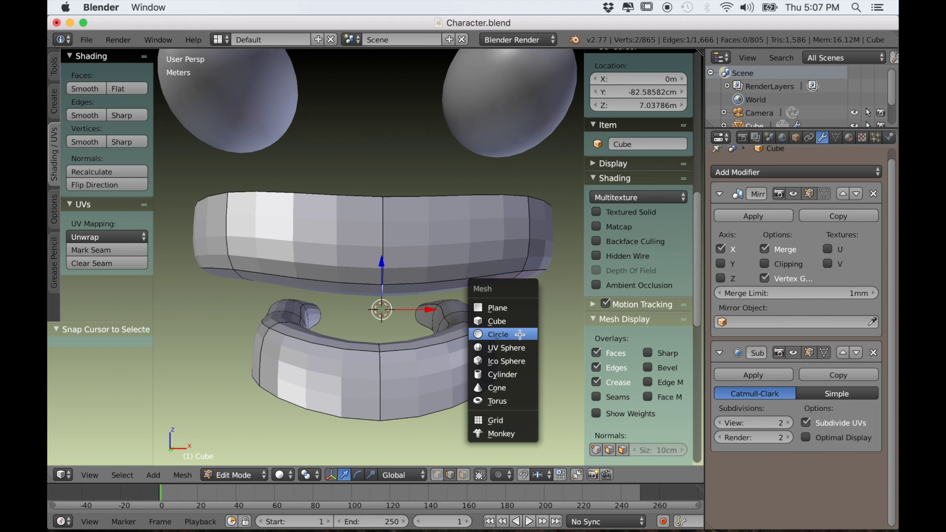
pyautogui.click(508, 321)
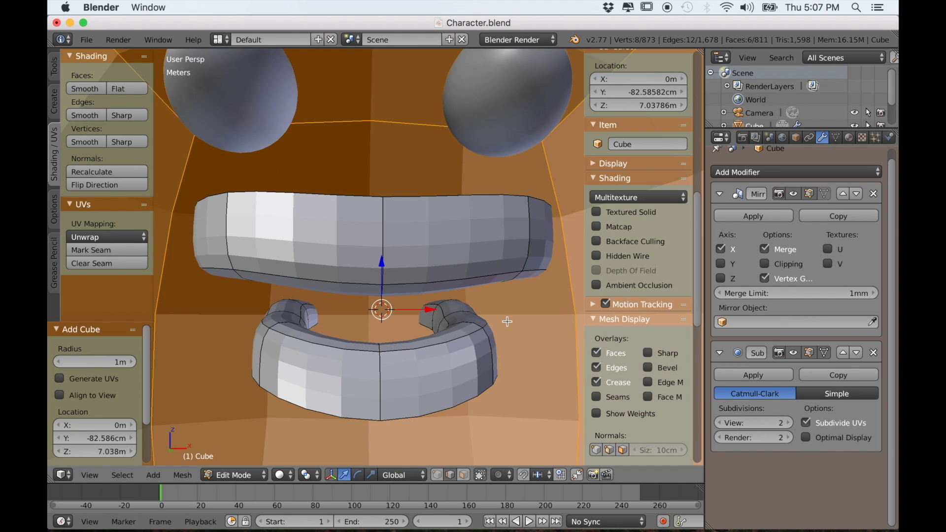
pyautogui.press('s')
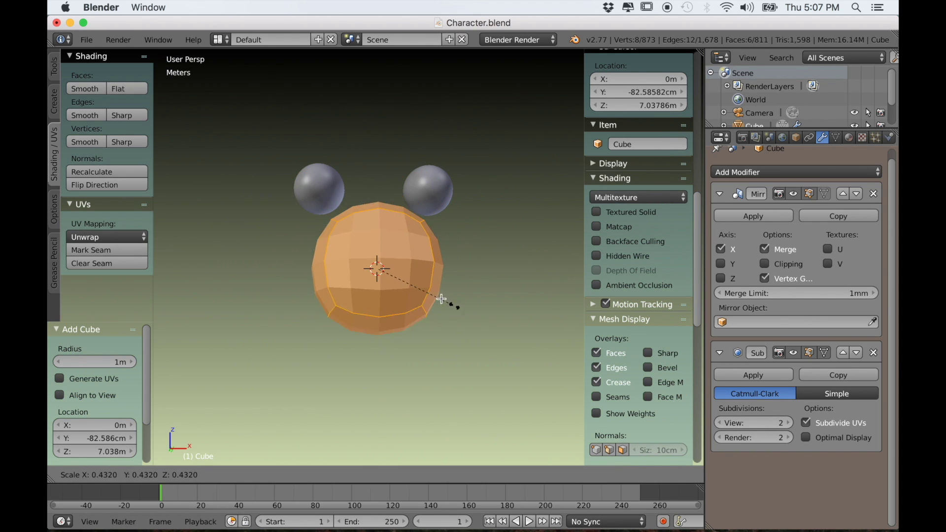
pyautogui.click(399, 276)
pyautogui.scroll(4, 446, 320)
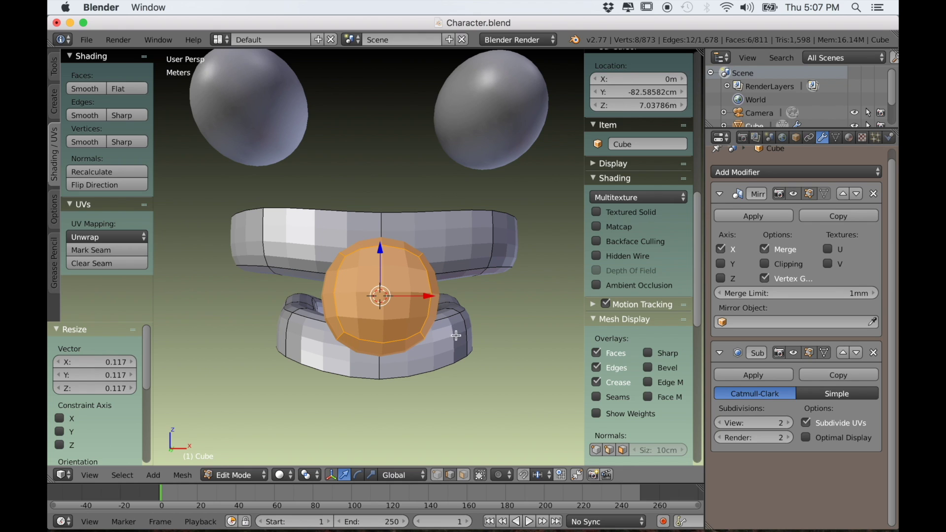
# In front orthographic view, shrink the cube to tooth size and raise it about 1.8 cm along Z into the upper band
pyautogui.press('KP_1')
pyautogui.press('KP_5')
pyautogui.scroll(2, 457, 343)
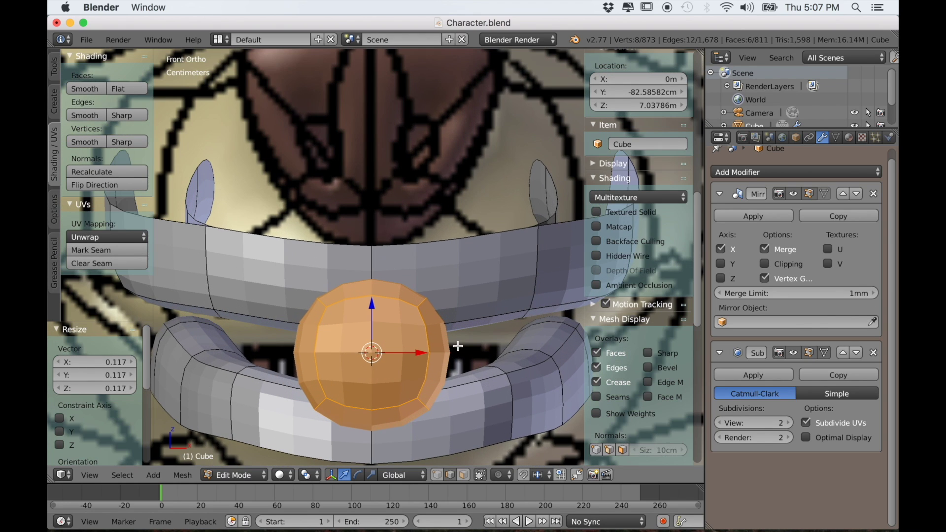
pyautogui.press('s')
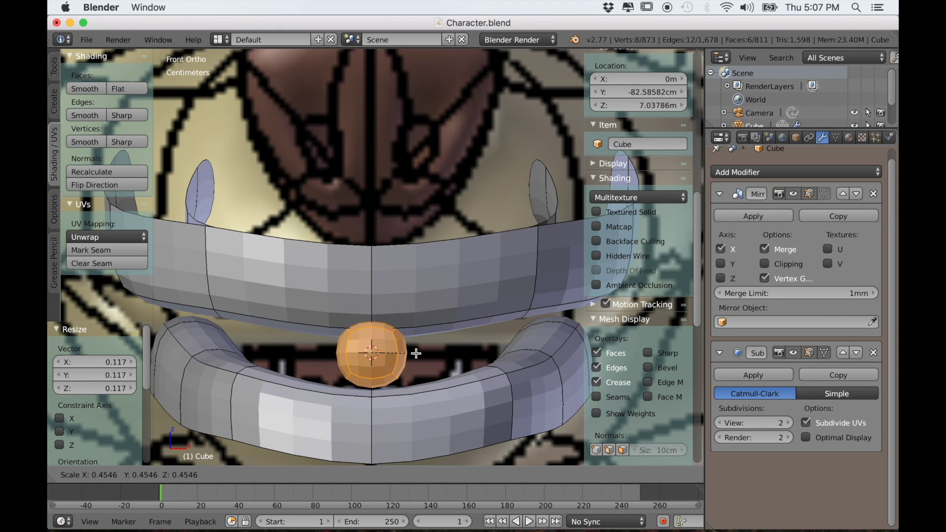
pyautogui.click(399, 351)
pyautogui.moveTo(370, 321); pyautogui.dragTo(378, 304)
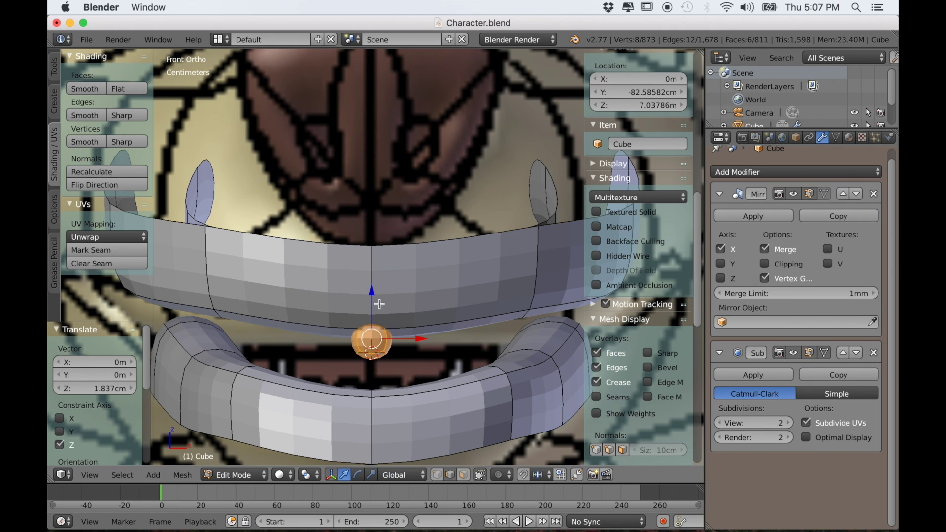
# Move the tooth cube backward along Y so it sits under the middle of the upper band's thickness
pyautogui.moveTo(402, 325); pyautogui.dragTo(370, 299, button='middle')
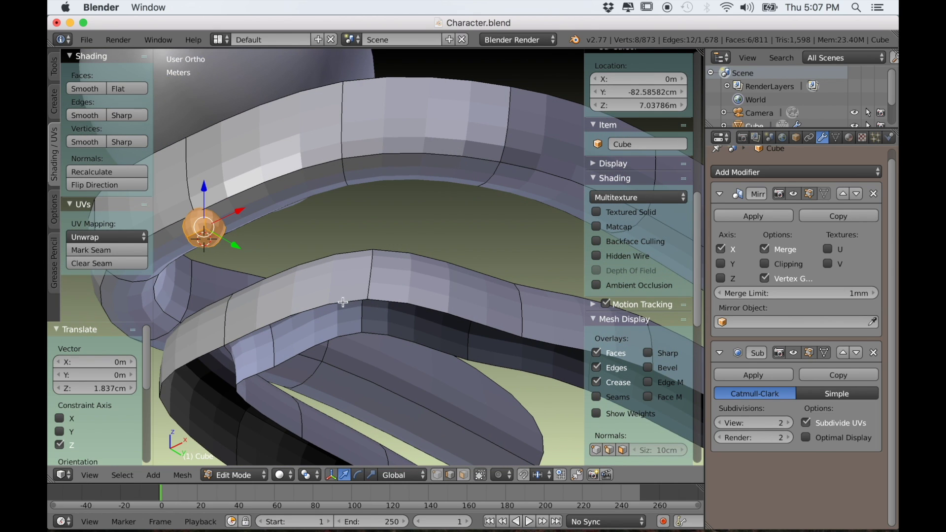
pyautogui.press('KP_Decimal')
pyautogui.scroll(-4, 334, 311)
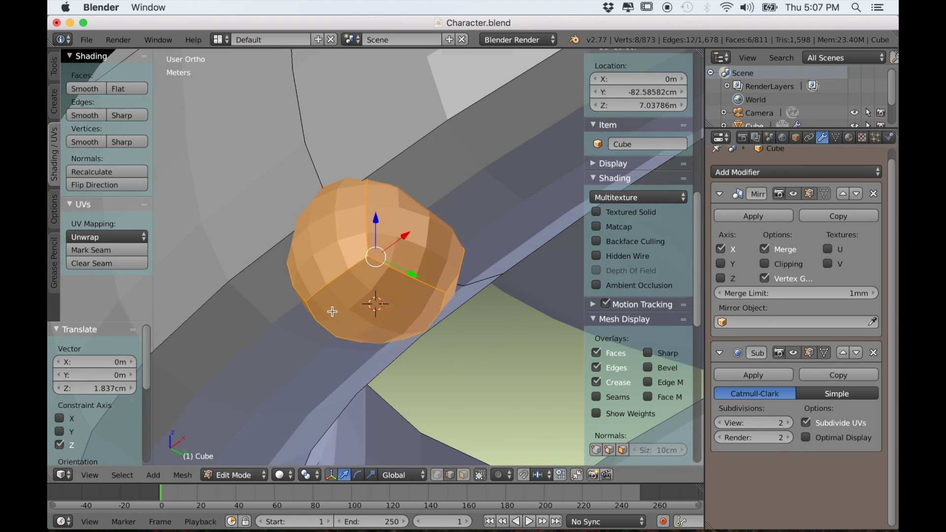
pyautogui.moveTo(331, 313); pyautogui.dragTo(404, 288, button='middle')
pyautogui.moveTo(420, 269); pyautogui.dragTo(478, 272)
# Move the tooth cube about 2.9 cm along X off the centre line and fine-tune its spacing from its mirrored copy
pyautogui.moveTo(472, 272)
pyautogui.mouseDown(button='middle')
pyautogui.moveTo(493, 288)
pyautogui.moveTo(458, 274)
pyautogui.mouseUp(button='middle')
pyautogui.moveTo(429, 263); pyautogui.dragTo(491, 269)
pyautogui.moveTo(491, 269); pyautogui.dragTo(491, 277, button='middle')
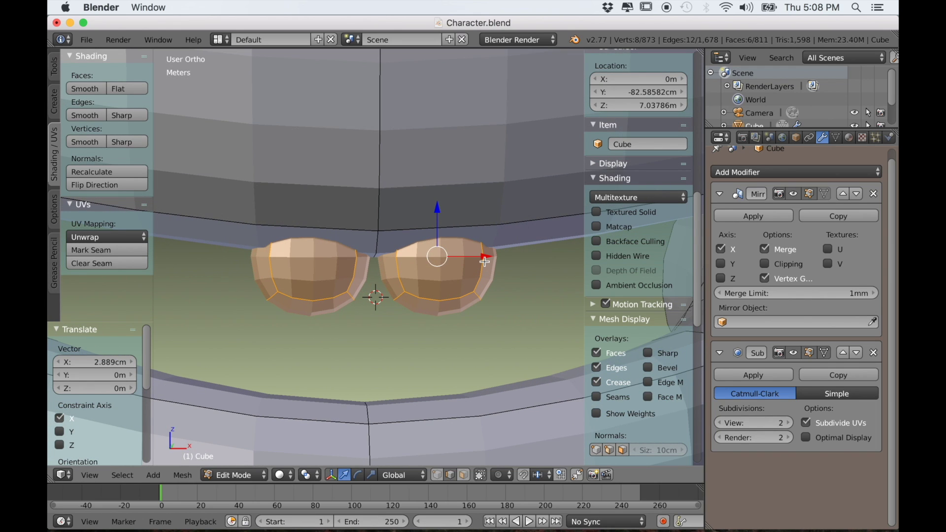
pyautogui.moveTo(484, 261); pyautogui.dragTo(482, 261)
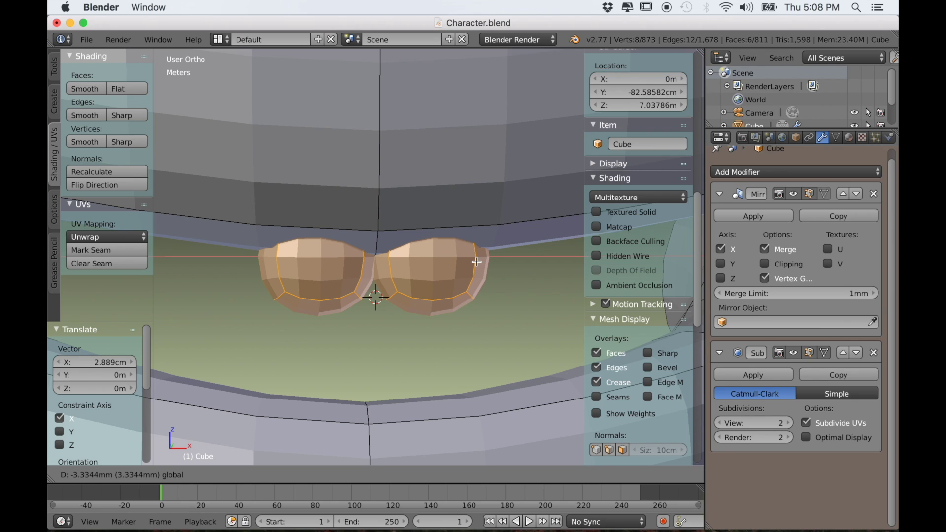
pyautogui.moveTo(483, 263); pyautogui.dragTo(482, 263)
# Lower the top face of the tooth cube about 6.5 mm along Z and delete that face
pyautogui.moveTo(483, 263); pyautogui.dragTo(428, 324, button='middle')
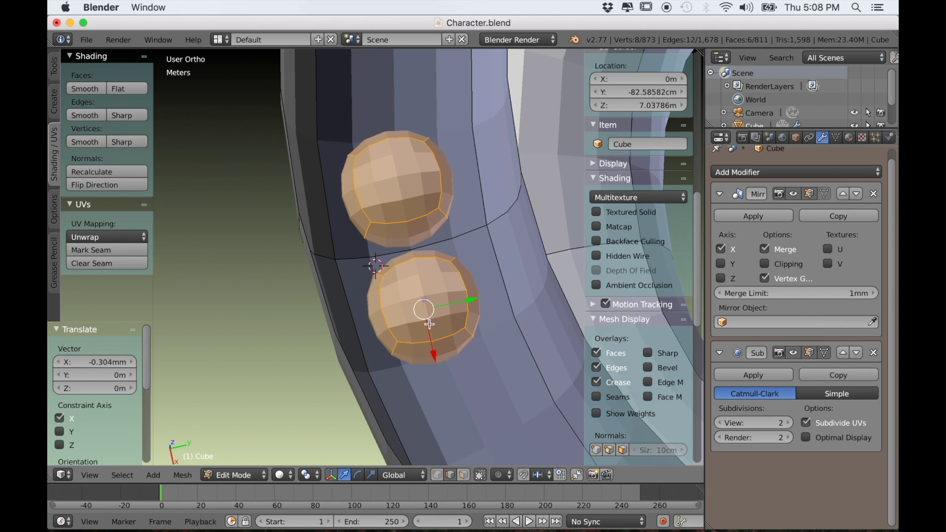
pyautogui.rightClick(436, 306)
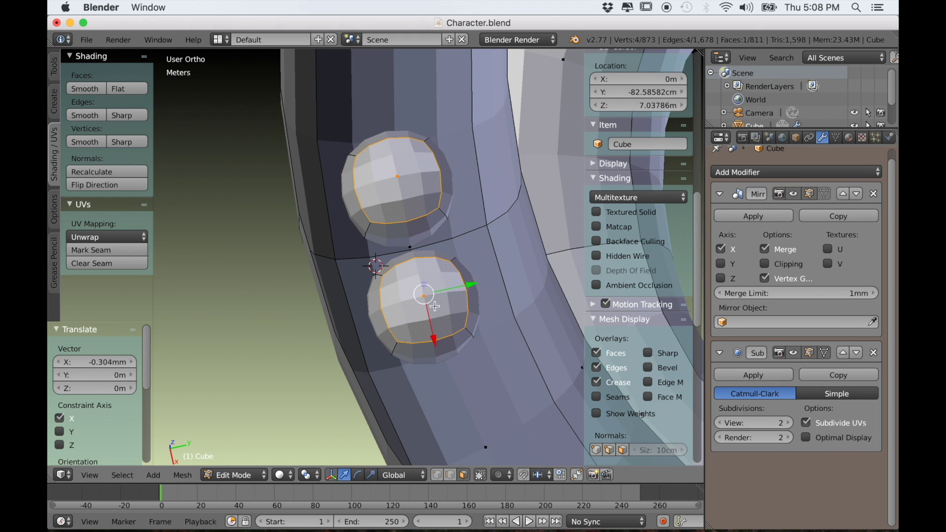
pyautogui.moveTo(420, 382); pyautogui.dragTo(419, 222, button='middle')
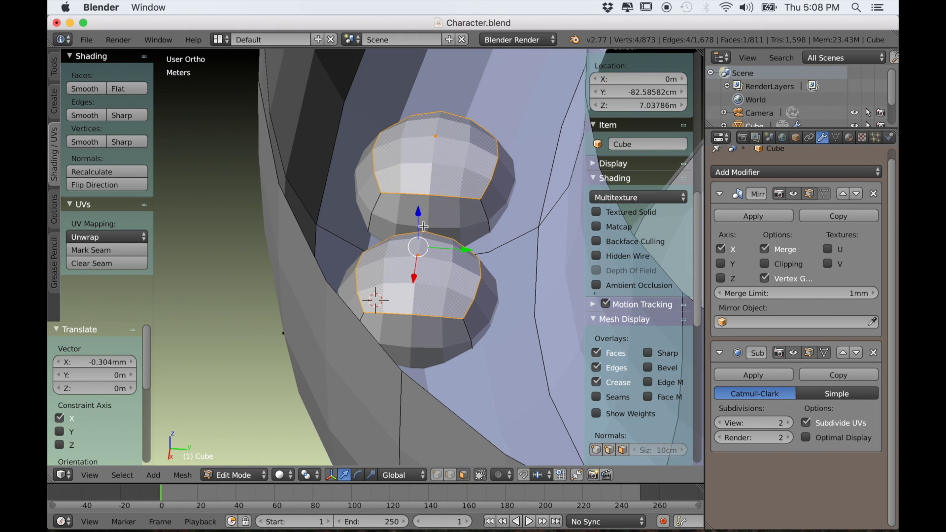
pyautogui.press('g')
pyautogui.press('z')
pyautogui.click(424, 249)
pyautogui.press('x')
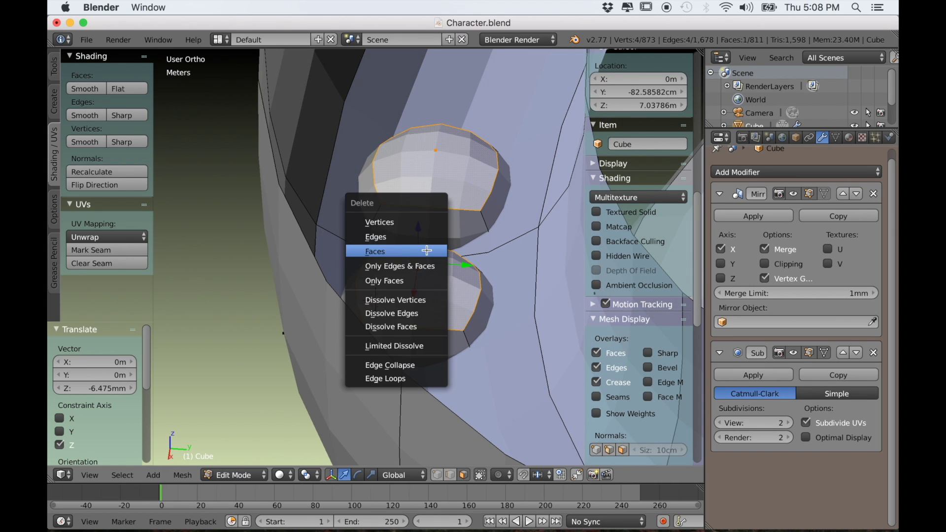
pyautogui.click(427, 250)
# Select the whole linked tooth mesh and nudge it outward along X by about 1.2 mm and a further 0.5 mm
pyautogui.moveTo(376, 302); pyautogui.dragTo(411, 278, button='middle')
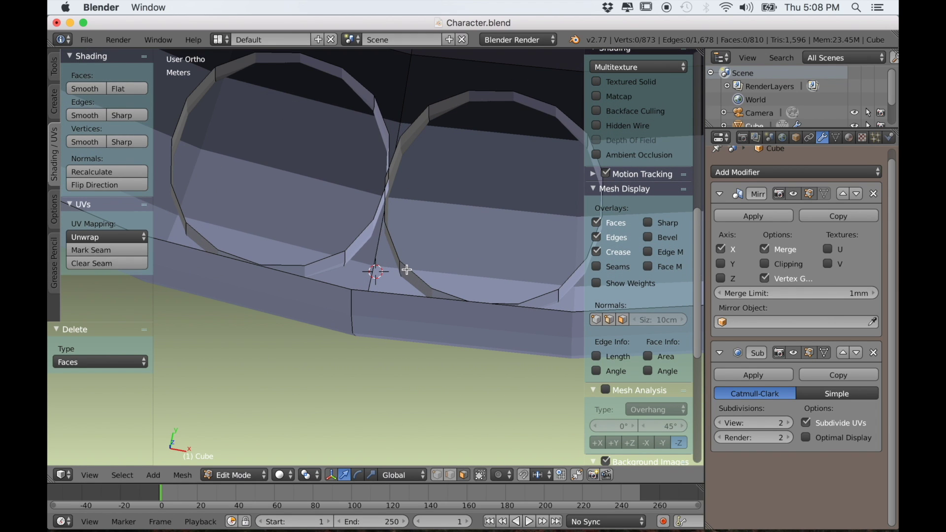
pyautogui.press('l')
pyautogui.moveTo(533, 232); pyautogui.dragTo(538, 228, button='middle')
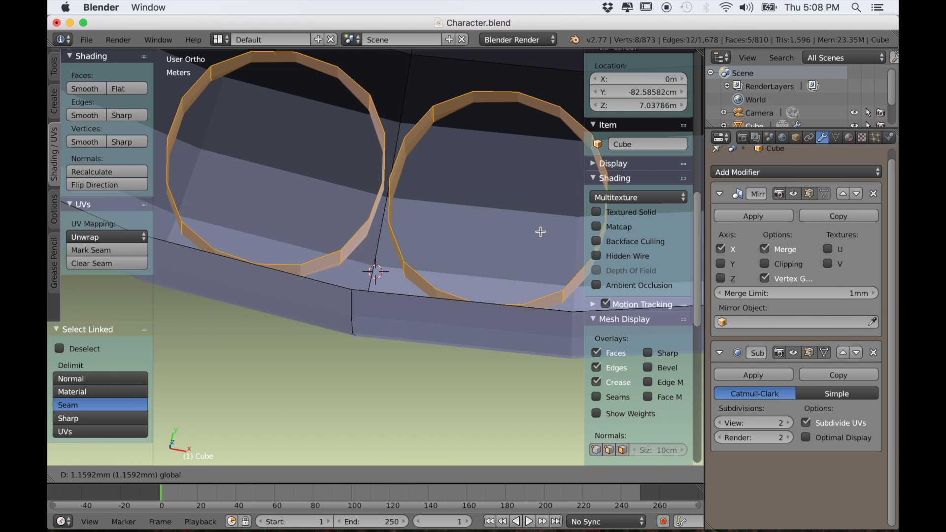
pyautogui.moveTo(539, 228); pyautogui.dragTo(503, 258)
pyautogui.moveTo(502, 258); pyautogui.dragTo(456, 286, button='middle')
pyautogui.scroll(2, 457, 285)
pyautogui.press('g')
pyautogui.press('x')
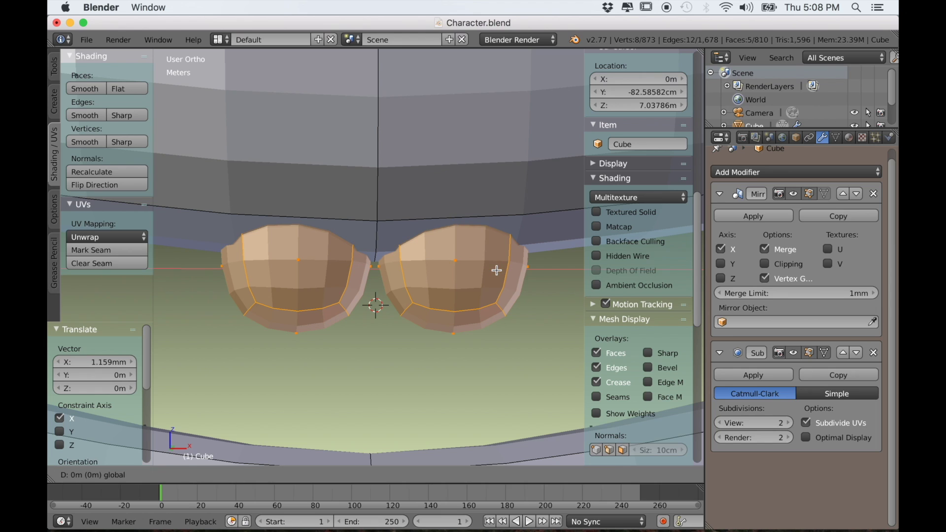
pyautogui.click(495, 281)
# In front view, duplicate the tooth and place the copy about 5.8 cm outward along X
pyautogui.scroll(-4, 495, 296)
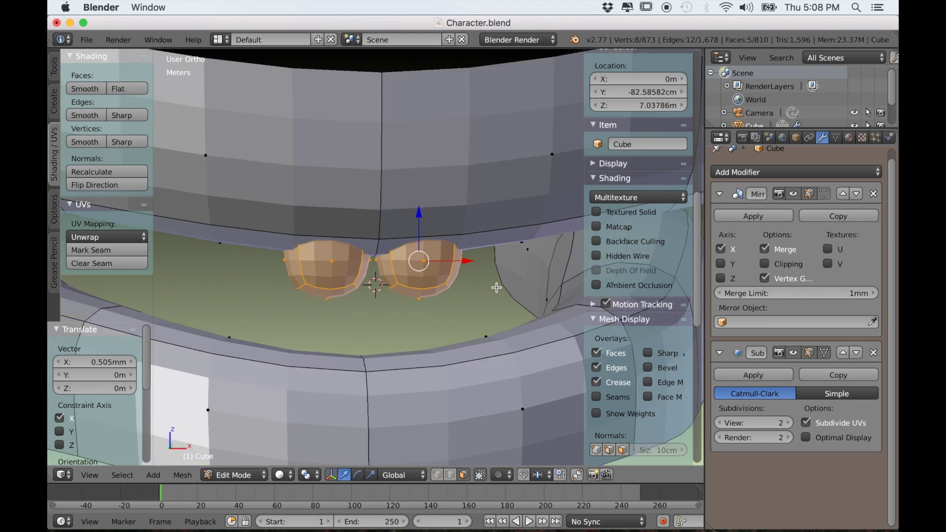
pyautogui.press('KP_1')
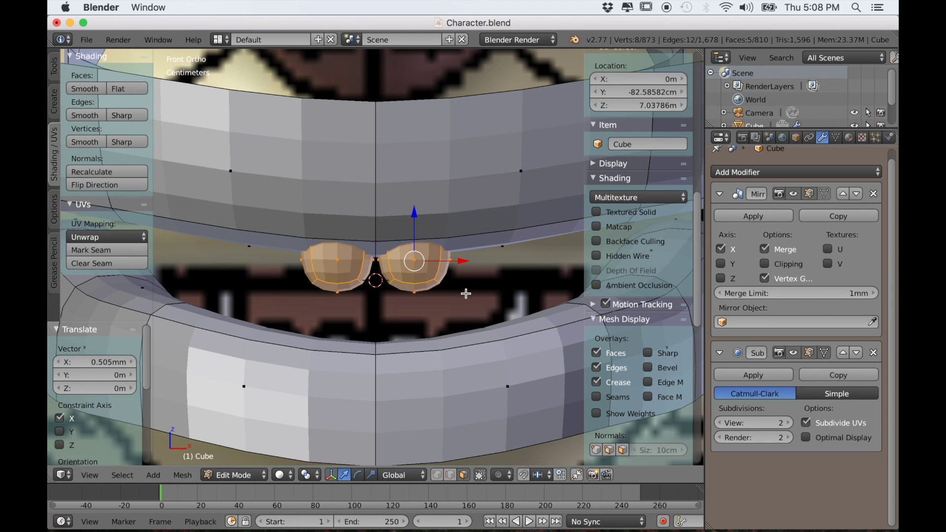
pyautogui.hotkey('shift', 'd')
pyautogui.press('x')
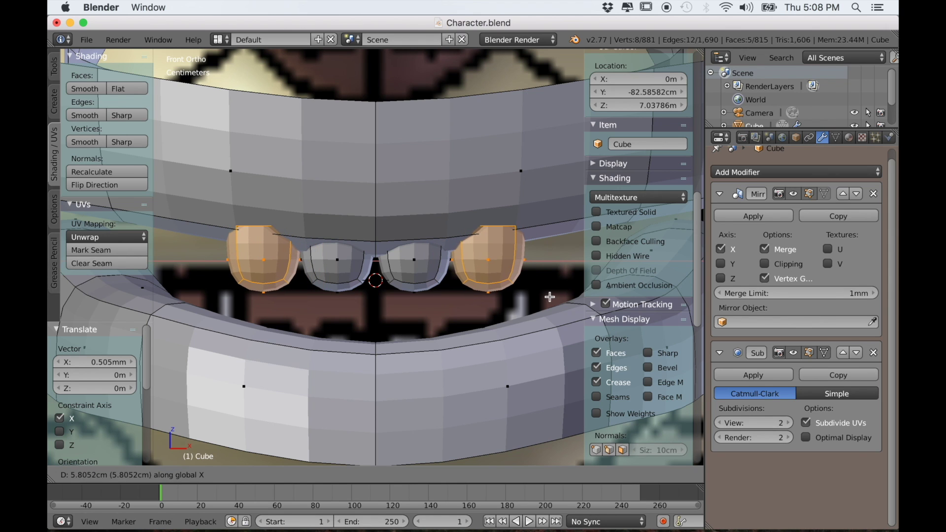
pyautogui.click(546, 297)
# Nudge the duplicated tooth along X and move it about 6.4 mm along Y to follow the band's curve
pyautogui.moveTo(545, 298); pyautogui.dragTo(496, 266, button='middle')
pyautogui.moveTo(535, 239); pyautogui.dragTo(537, 239)
pyautogui.moveTo(490, 196); pyautogui.dragTo(492, 182)
pyautogui.scroll(-3, 486, 226)
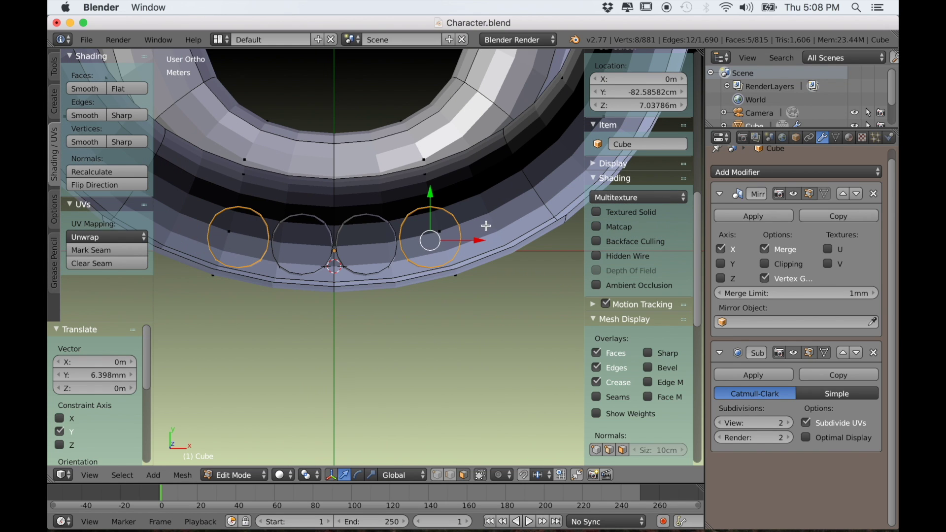
pyautogui.scroll(-2, 481, 283)
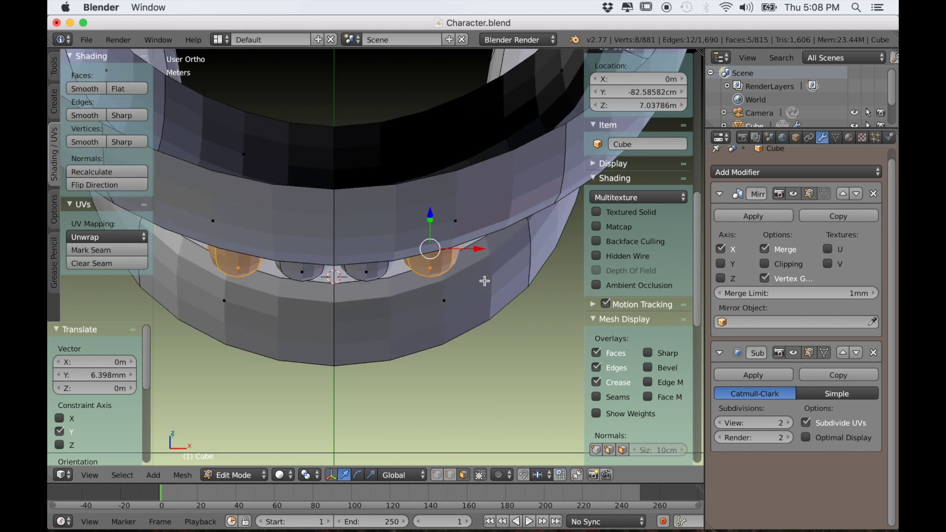
pyautogui.press('KP_1')
pyautogui.scroll(-3, 473, 296)
pyautogui.scroll(7, 465, 329)
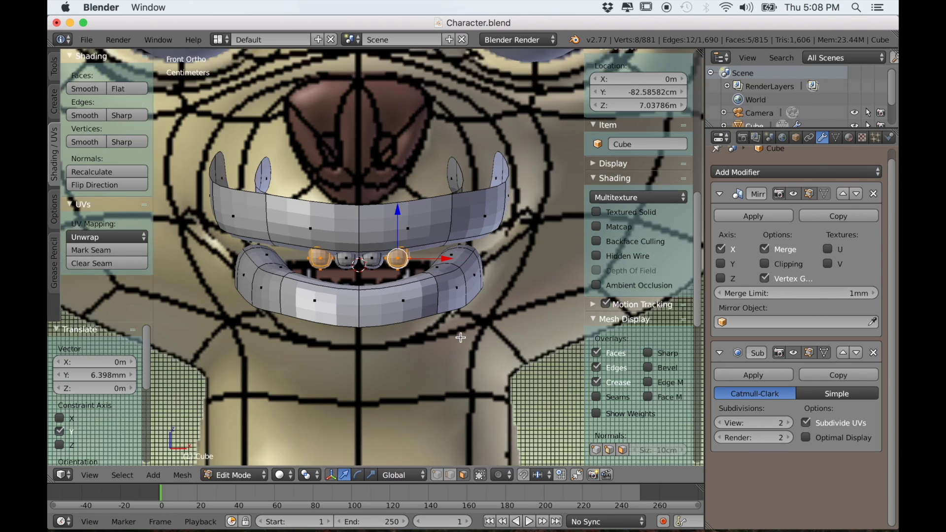
# In front view, duplicate the second upper tooth and place the copy about 7.2 cm outward along X
pyautogui.scroll(-4, 427, 342)
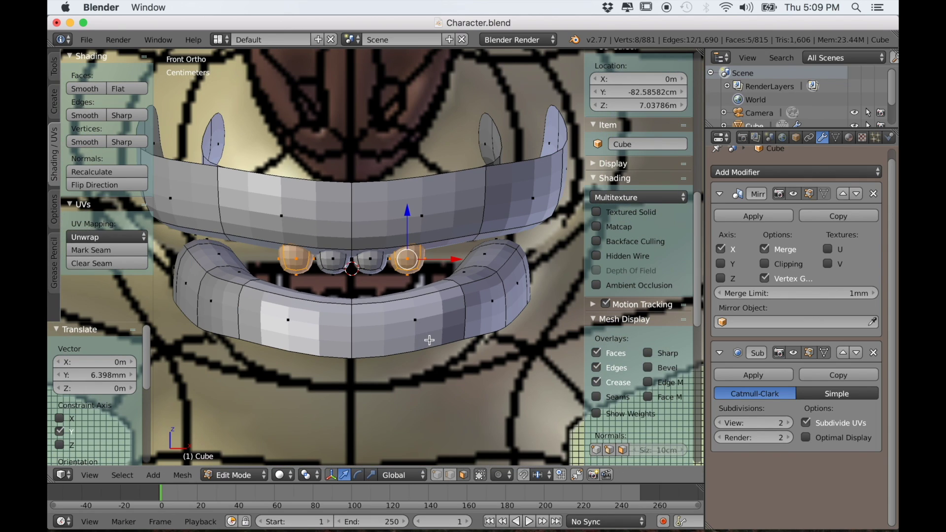
pyautogui.scroll(-3, 430, 340)
pyautogui.scroll(2, 434, 342)
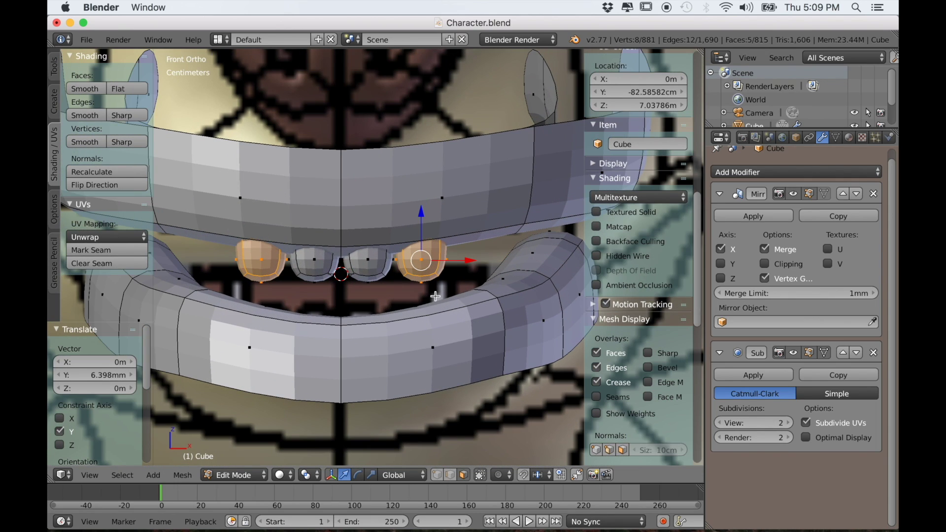
pyautogui.keyDown('shift'); pyautogui.moveTo(443, 291); pyautogui.dragTo(404, 306, button='middle'); pyautogui.keyUp('shift')
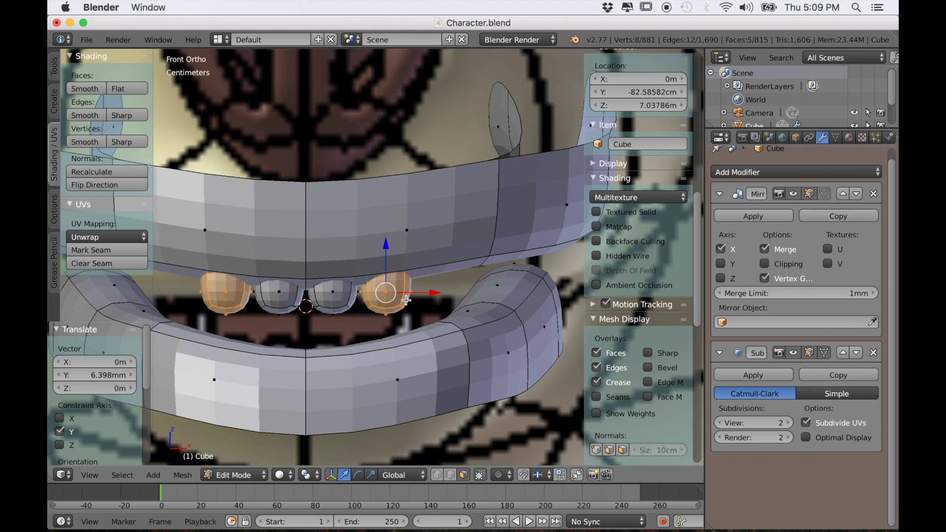
pyautogui.hotkey('shift', 'd')
pyautogui.press('x')
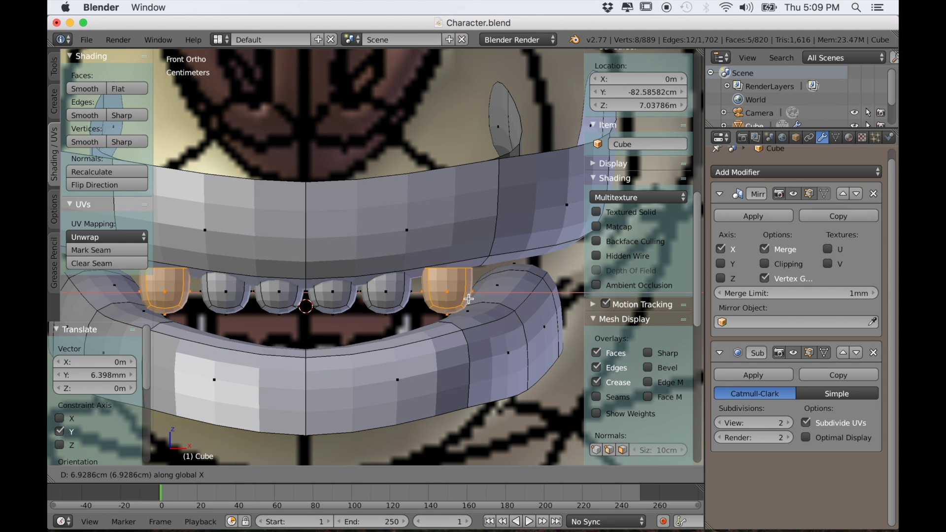
pyautogui.click(469, 299)
# Move the new tooth back along Y to follow the gum band's curve, with a correction of about -5.2 mm
pyautogui.moveTo(470, 299); pyautogui.dragTo(438, 322, button='middle')
pyautogui.press('g')
pyautogui.press('y')
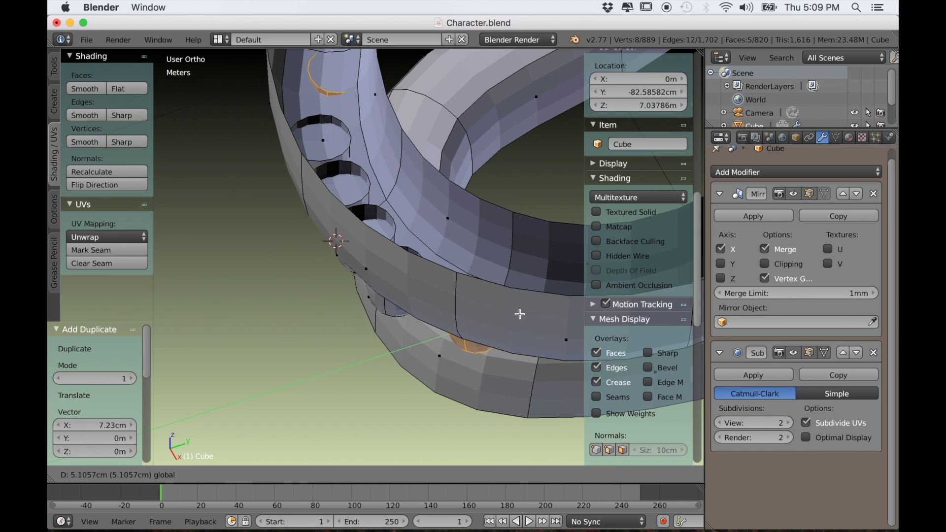
pyautogui.click(528, 313)
pyautogui.moveTo(527, 312); pyautogui.dragTo(525, 247, button='middle')
pyautogui.press('g')
pyautogui.press('y')
pyautogui.click(525, 246)
# Fine-tune the new tooth's position inside the upper gum band, checking from top view and other angles
pyautogui.press('KP_7')
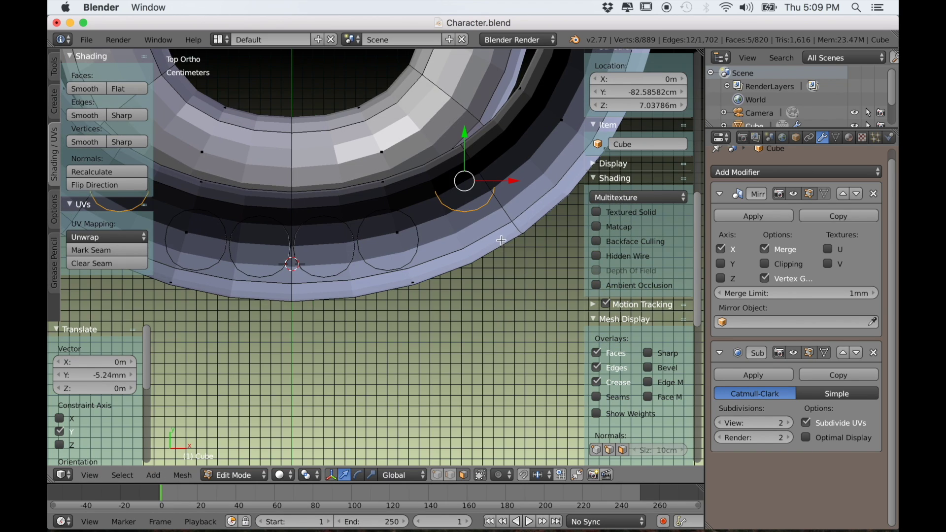
pyautogui.moveTo(466, 137); pyautogui.dragTo(495, 207)
pyautogui.moveTo(495, 207); pyautogui.dragTo(496, 309, button='middle')
pyautogui.moveTo(477, 272); pyautogui.dragTo(477, 262)
pyautogui.moveTo(477, 262); pyautogui.dragTo(505, 301, button='middle')
pyautogui.moveTo(508, 302); pyautogui.dragTo(507, 303)
pyautogui.moveTo(476, 342); pyautogui.dragTo(499, 301, button='middle')
# Select the new tooth's bottom face, lower it about 4.4 cm along Z and nudge it into place
pyautogui.rightClick(485, 310)
pyautogui.moveTo(488, 274); pyautogui.dragTo(461, 327)
pyautogui.moveTo(460, 327); pyautogui.dragTo(423, 301, button='middle')
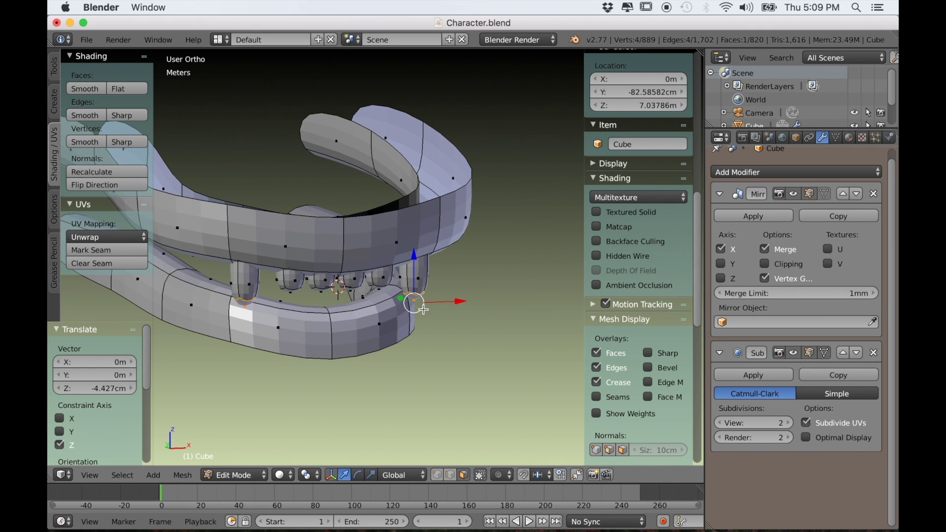
pyautogui.scroll(2, 424, 299)
pyautogui.moveTo(455, 306); pyautogui.dragTo(452, 320)
pyautogui.moveTo(452, 320); pyautogui.dragTo(448, 334, button='middle')
# Scale the fang's tip face and raise it about 2.9 cm along Z
pyautogui.press('s')
pyautogui.click(492, 376)
pyautogui.press('g')
pyautogui.press('z')
pyautogui.click(483, 304)
# Select the edge loop around the fang's upper opening, enlarge it and shift it about -4.5 mm along X
pyautogui.moveTo(483, 303); pyautogui.dragTo(425, 383, button='middle')
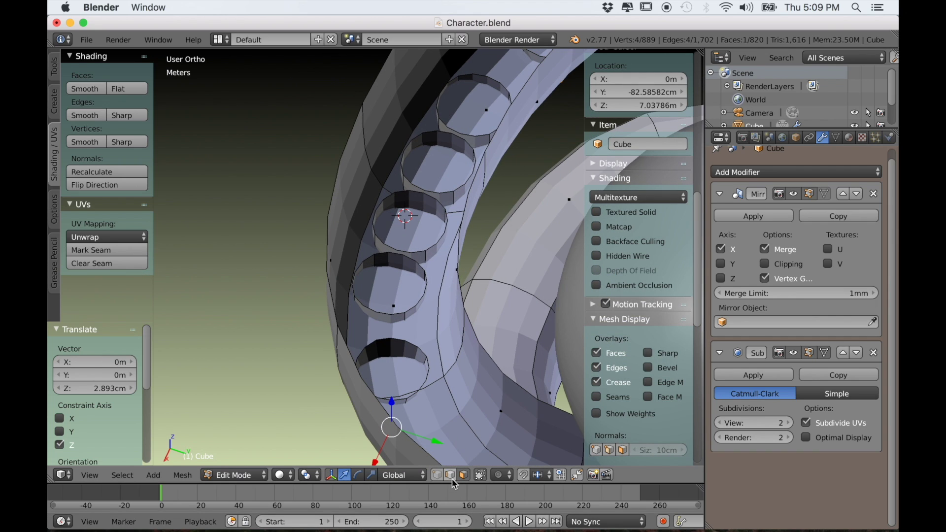
pyautogui.moveTo(419, 372); pyautogui.dragTo(416, 352, button='middle')
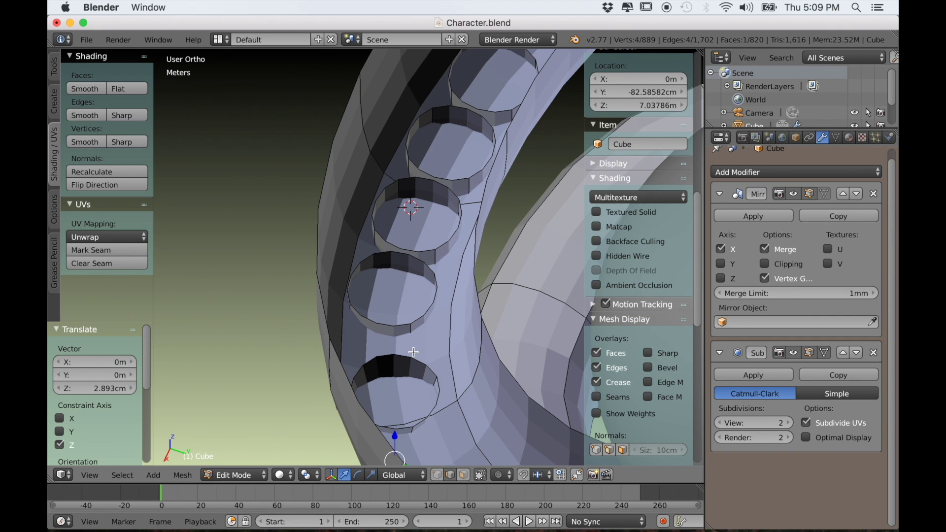
pyautogui.press('s')
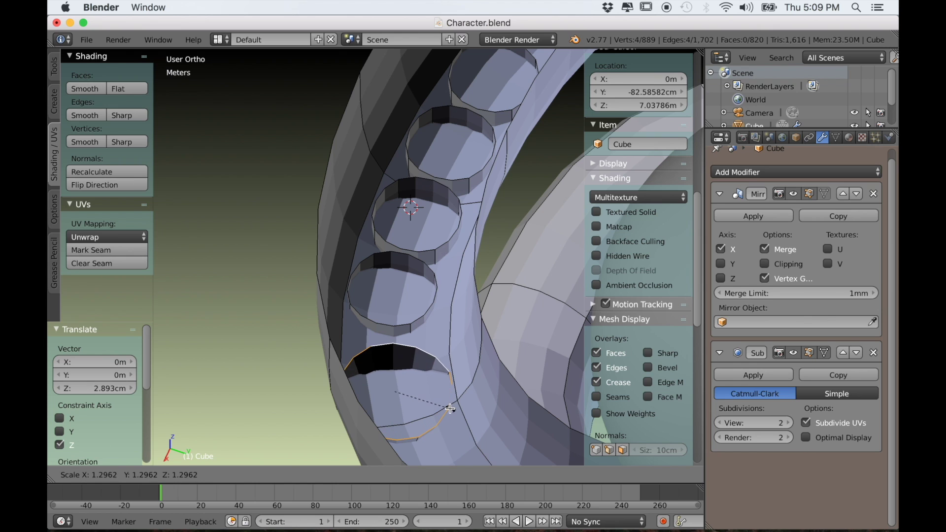
pyautogui.click(441, 404)
pyautogui.moveTo(436, 405); pyautogui.dragTo(442, 407)
pyautogui.moveTo(441, 406); pyautogui.dragTo(507, 351, button='middle')
pyautogui.moveTo(521, 266); pyautogui.dragTo(524, 262)
# Switch to face selection, select the fang's tip face and lower it about 1.2 cm along Z
pyautogui.scroll(-5, 516, 283)
pyautogui.moveTo(516, 282); pyautogui.dragTo(403, 348, button='middle')
pyautogui.scroll(3, 515, 339)
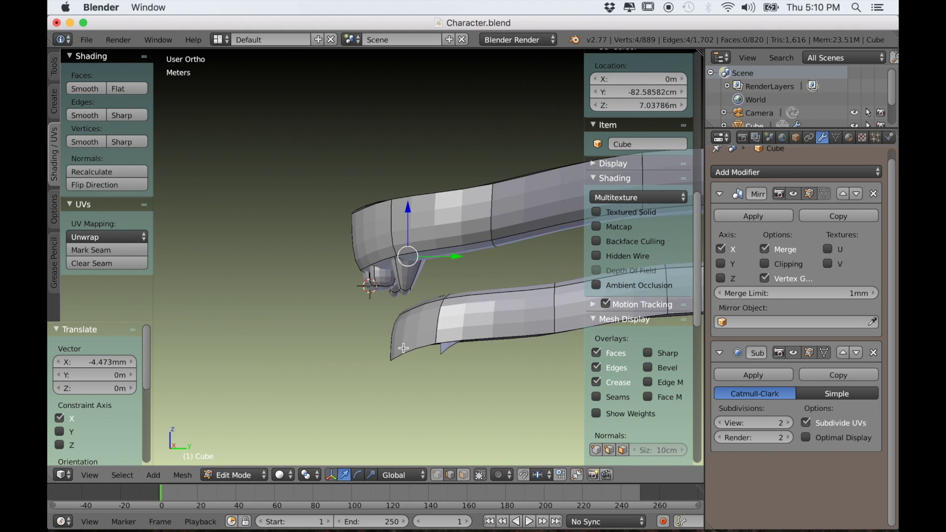
pyautogui.scroll(3, 416, 400)
pyautogui.scroll(-5, 640, 296)
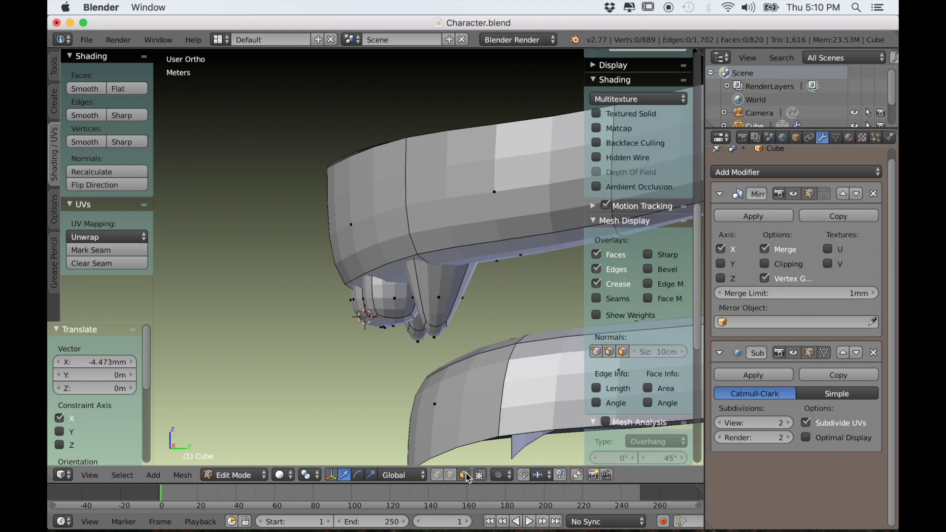
pyautogui.scroll(5, 640, 296)
pyautogui.rightClick(429, 331)
pyautogui.press('g')
pyautogui.press('z')
pyautogui.click(431, 308)
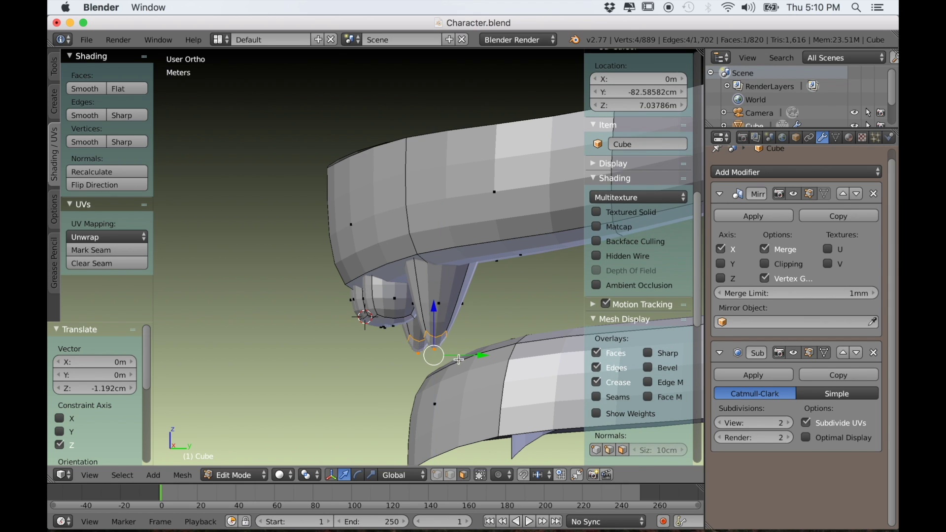
# Lower the fang's tip face slightly more and shrink it to about 0.70
pyautogui.moveTo(434, 315); pyautogui.dragTo(473, 399, button='middle')
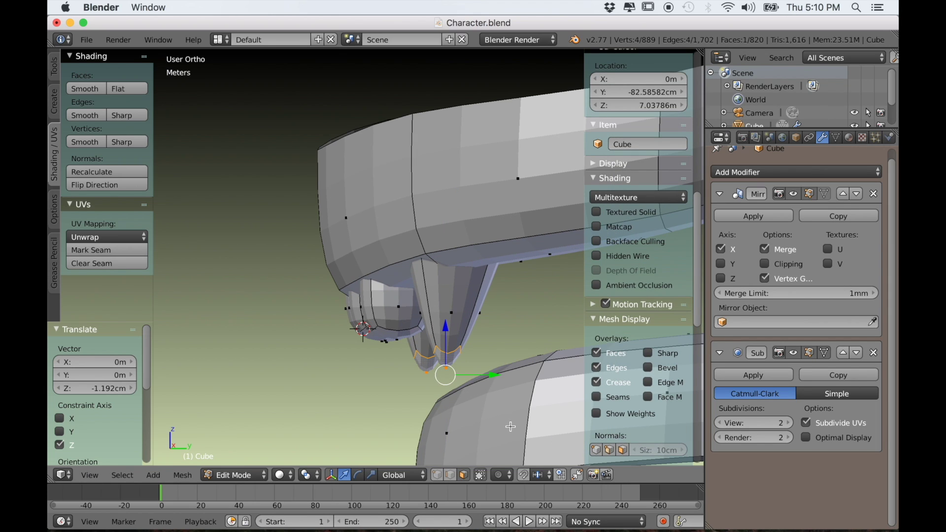
pyautogui.moveTo(444, 331); pyautogui.dragTo(445, 340)
pyautogui.press('s')
pyautogui.click(489, 378)
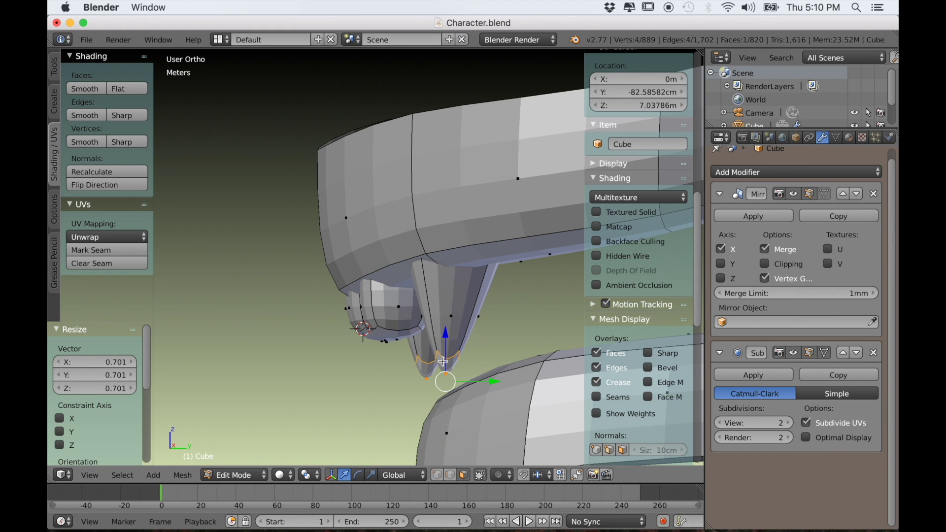
# Select the rounded front teeth as linked meshes and flatten them along Y to 0.650
pyautogui.moveTo(442, 361); pyautogui.dragTo(467, 351, button='middle')
pyautogui.press('a')
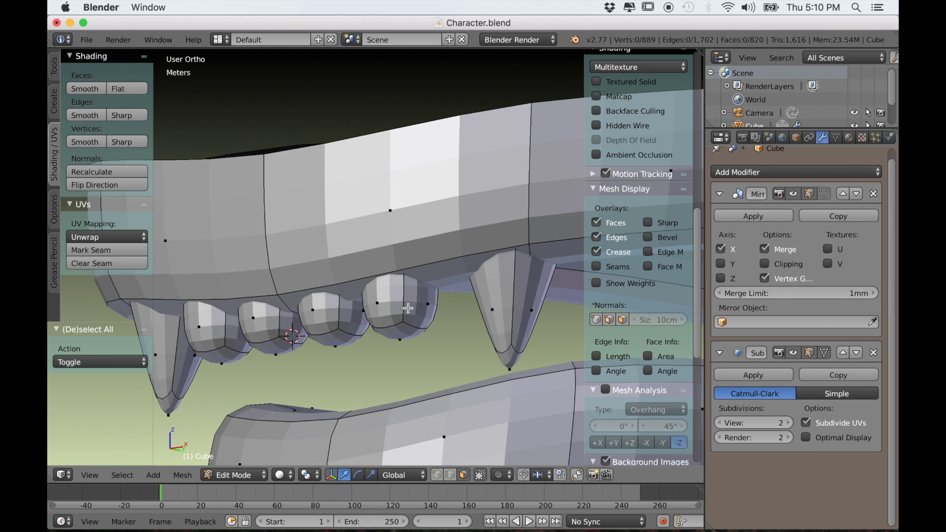
pyautogui.press('l')
pyautogui.moveTo(376, 349); pyautogui.dragTo(387, 382, button='middle')
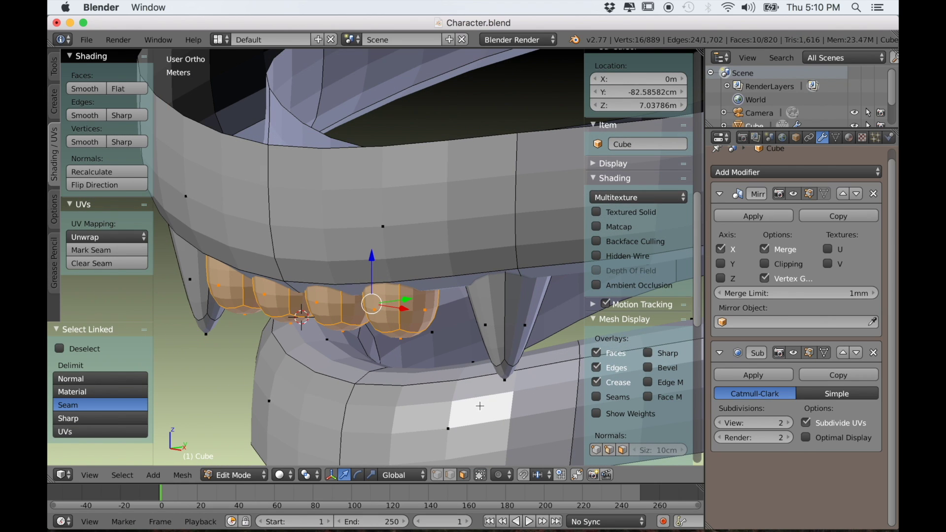
pyautogui.press('s')
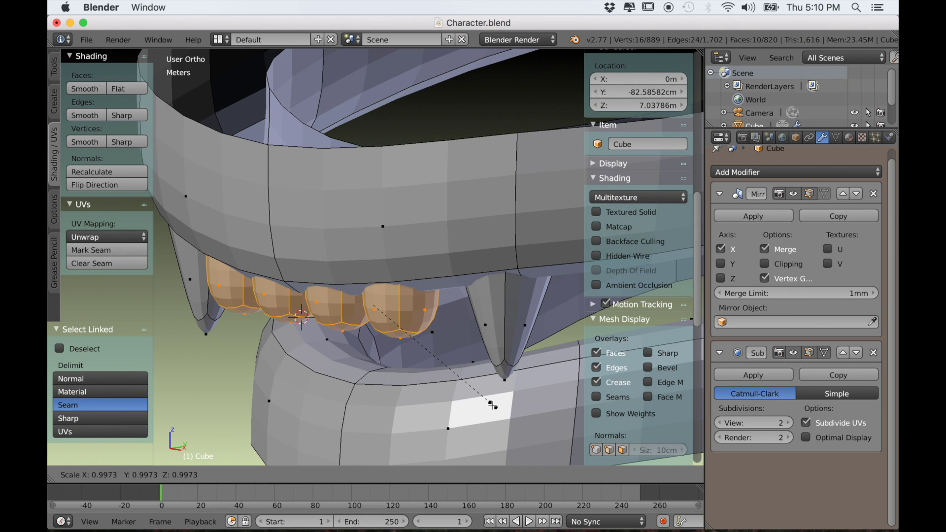
pyautogui.press('y')
pyautogui.click(449, 373)
pyautogui.moveTo(449, 373); pyautogui.dragTo(487, 328, button='middle')
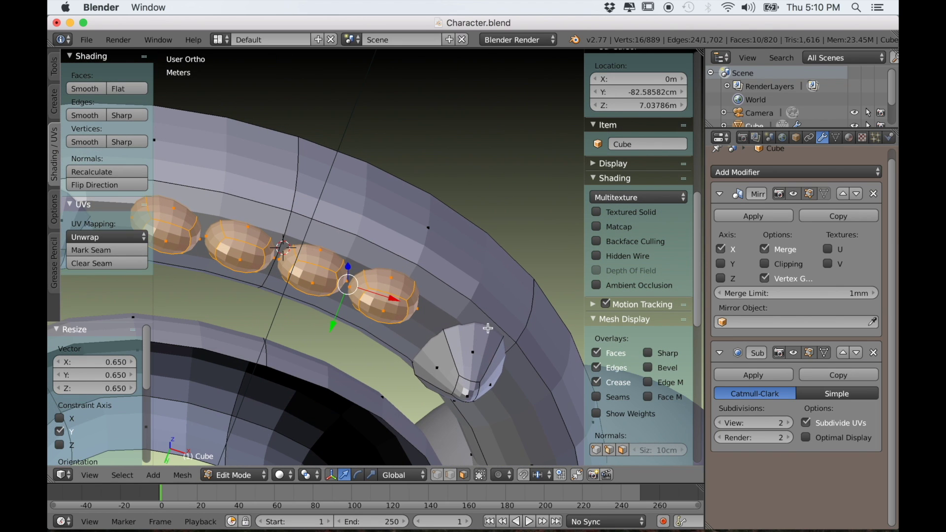
# Reposition the flattened front teeth along Y within the gum band, finishing with a nudge of about 1.6 mm
pyautogui.press('g')
pyautogui.press('y')
pyautogui.click(330, 322)
pyautogui.moveTo(330, 322); pyautogui.dragTo(391, 327, button='middle')
pyautogui.press('g')
pyautogui.press('y')
pyautogui.click(332, 325)
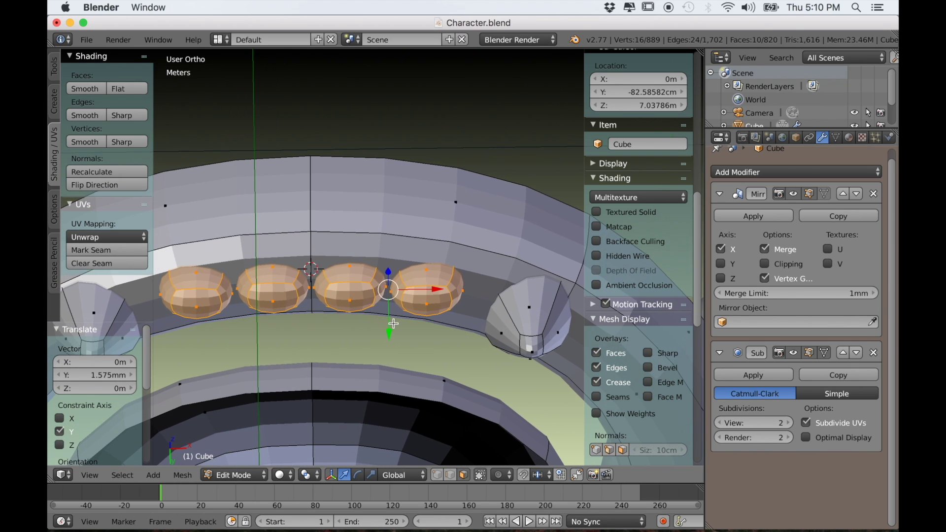
# Select only the outer front tooth and move it about 2.1 mm outward along X
pyautogui.press('a')
pyautogui.press('l')
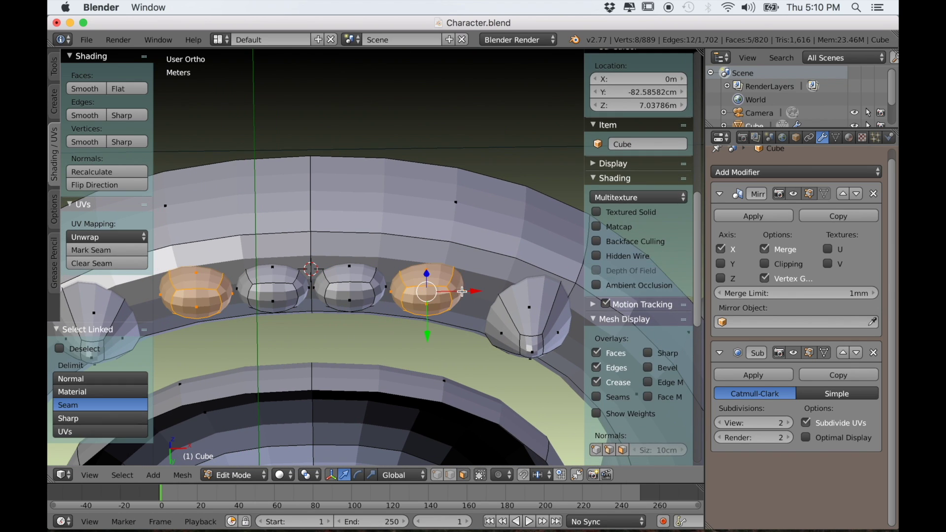
pyautogui.press('g')
pyautogui.press('x')
pyautogui.click(470, 298)
pyautogui.scroll(1, 478, 322)
pyautogui.moveTo(478, 323); pyautogui.dragTo(480, 314, button='middle')
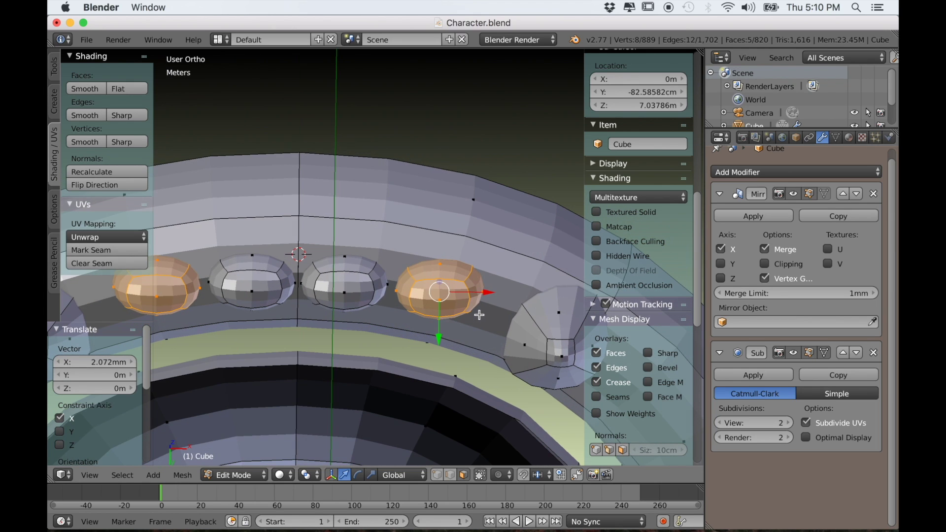
# Rotate the outer front tooth about 8.9° around Z to follow the gum's curve
pyautogui.press('r')
pyautogui.press('z')
pyautogui.click(514, 359)
pyautogui.press('g')
pyautogui.rightClick(481, 362)
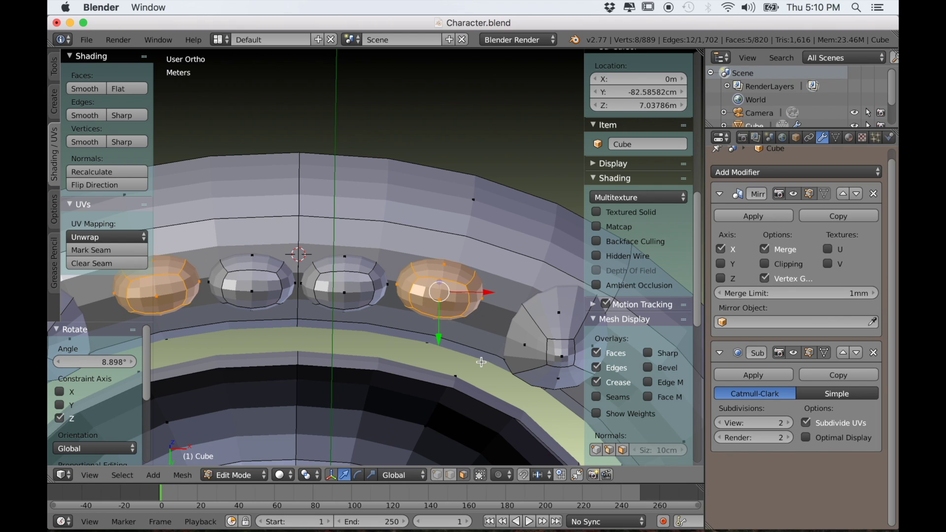
# In top view, move the outer front tooth outward and back along the band, then rotate it about -1.5°
pyautogui.press('KP_1')
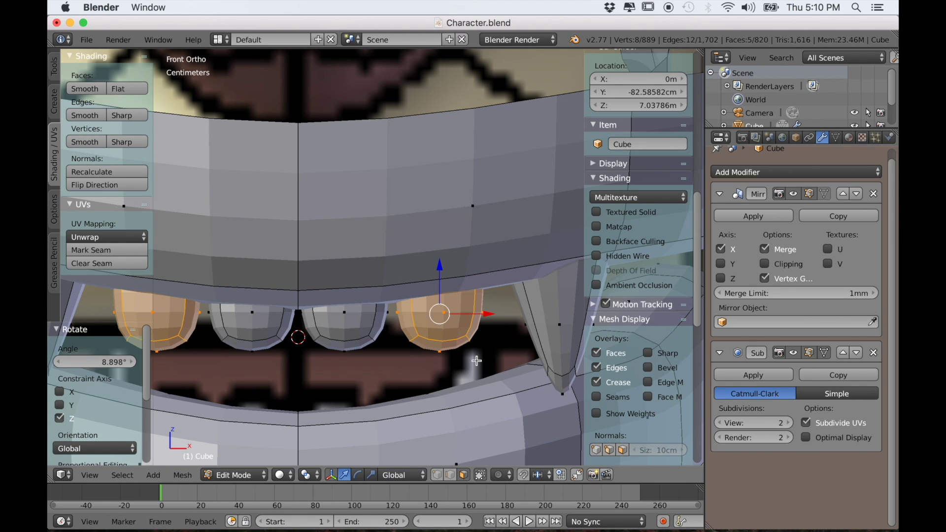
pyautogui.press('KP_7')
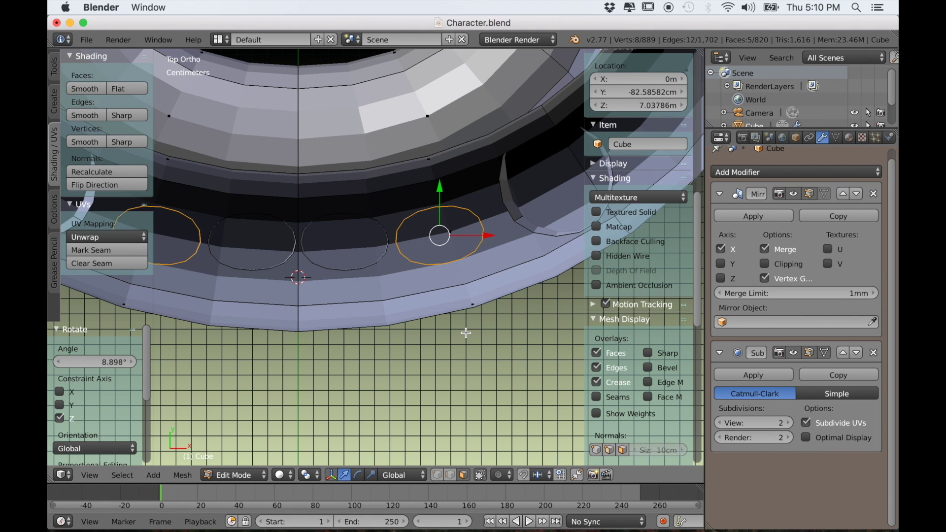
pyautogui.press('g')
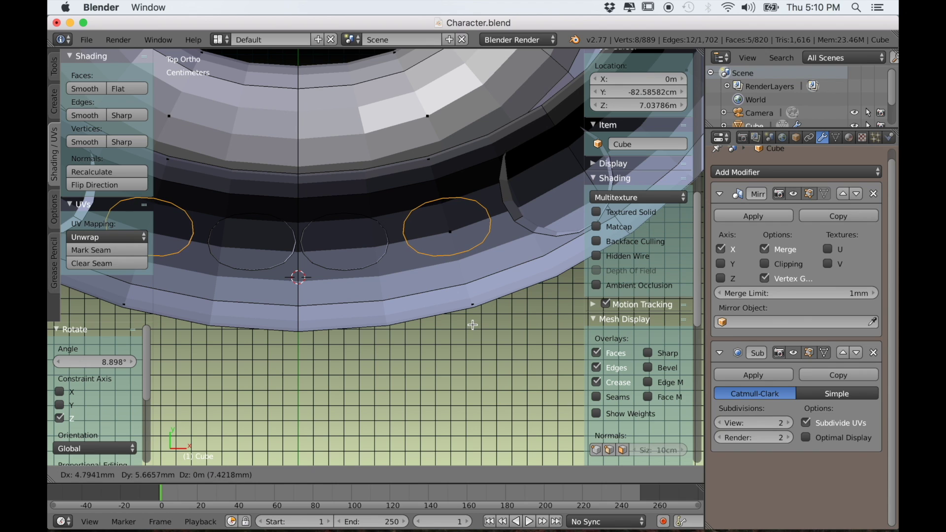
pyautogui.press('Escape')
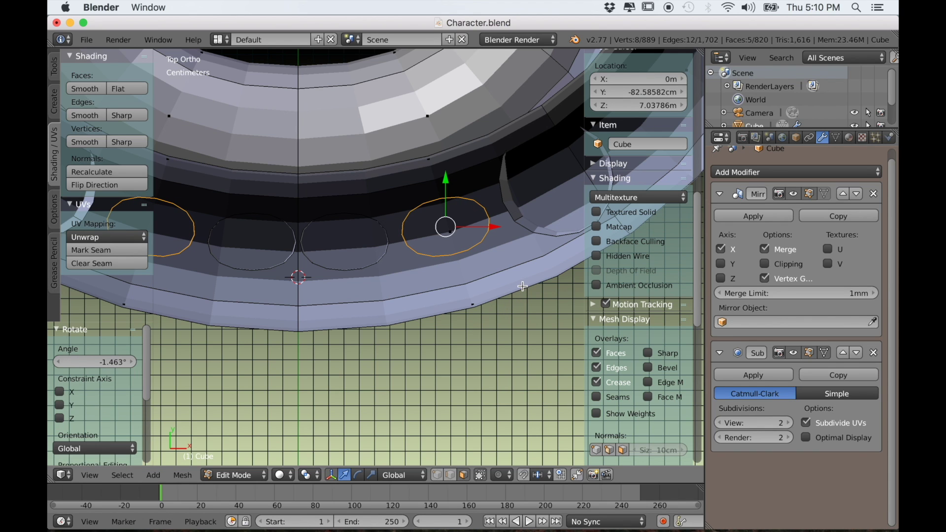
# Select the central front tooth and nudge it outward along X, ending with about 2.5 mm
pyautogui.press('a')
pyautogui.moveTo(348, 265); pyautogui.dragTo(358, 316, button='middle')
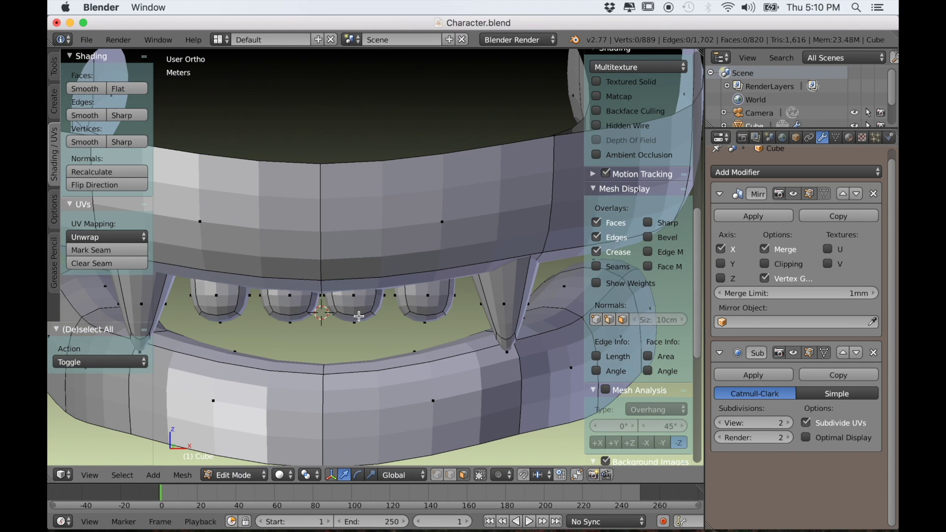
pyautogui.press('l')
pyautogui.press('g')
pyautogui.press('x')
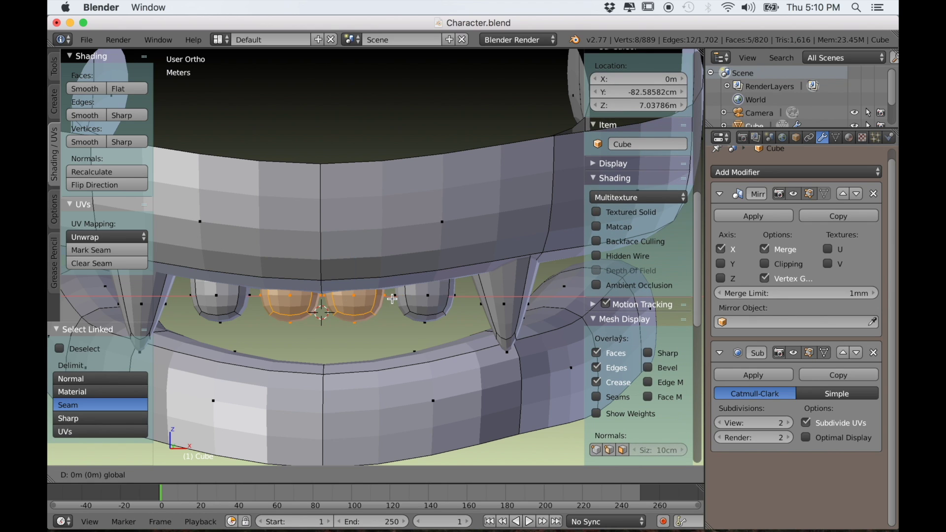
pyautogui.click(396, 299)
pyautogui.press('g')
pyautogui.press('x')
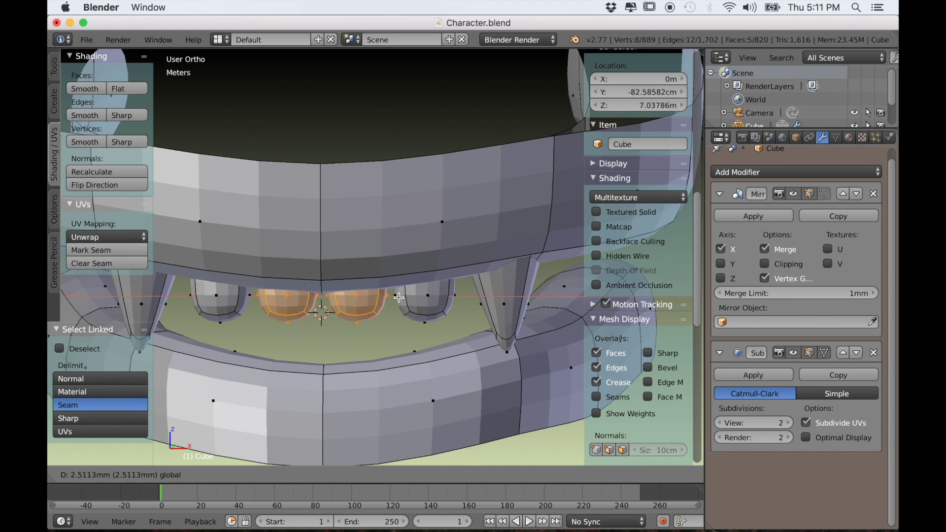
pyautogui.click(396, 296)
# Select the fang's tip face and shift it back along Y, correcting it by about -4.5 mm
pyautogui.moveTo(396, 297); pyautogui.dragTo(335, 371, button='middle')
pyautogui.scroll(-4, 283, 376)
pyautogui.scroll(3, 329, 373)
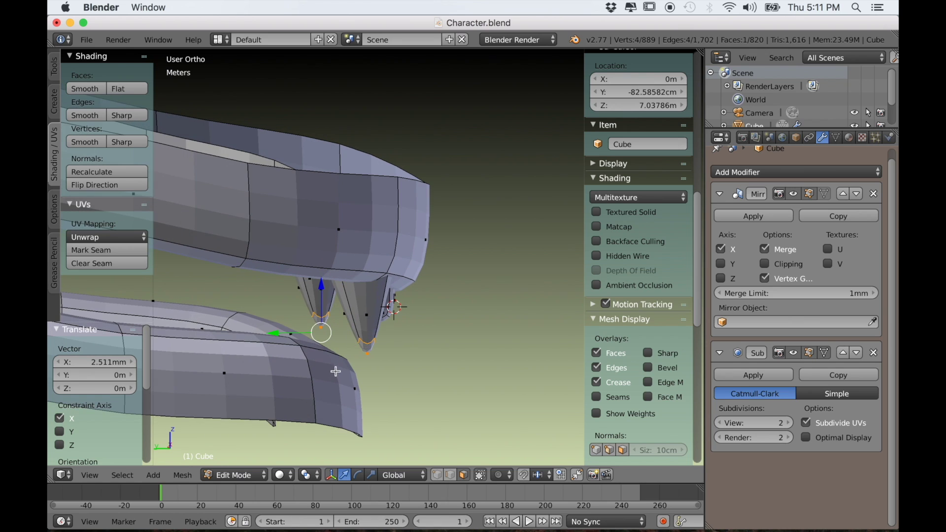
pyautogui.moveTo(293, 336); pyautogui.dragTo(267, 334)
pyautogui.moveTo(268, 334); pyautogui.dragTo(367, 340, button='middle')
pyautogui.moveTo(282, 319); pyautogui.dragTo(296, 319)
pyautogui.moveTo(296, 319); pyautogui.dragTo(238, 393, button='middle')
pyautogui.scroll(-3, 458, 325)
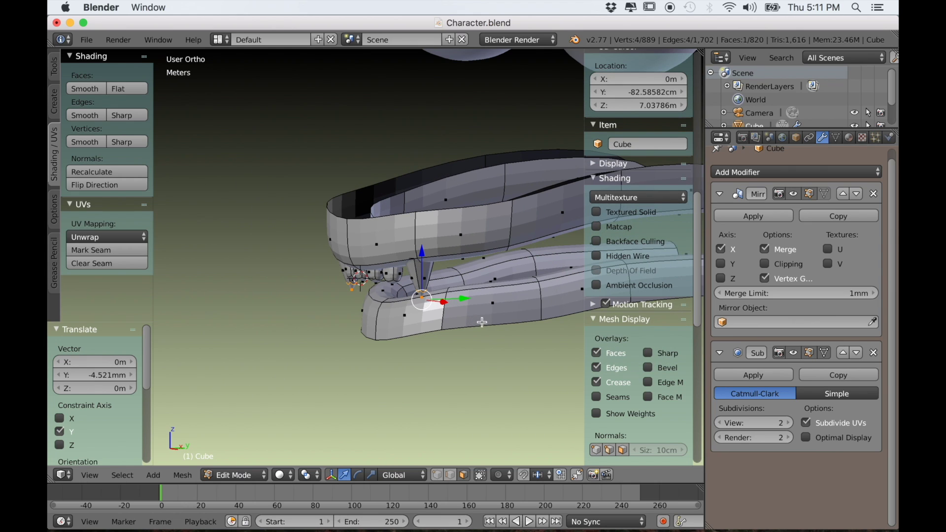
# Select the whole upper fang and duplicate it in side view, placing the copy about 17.3 cm back along Y and 3.7 cm up
pyautogui.press('l')
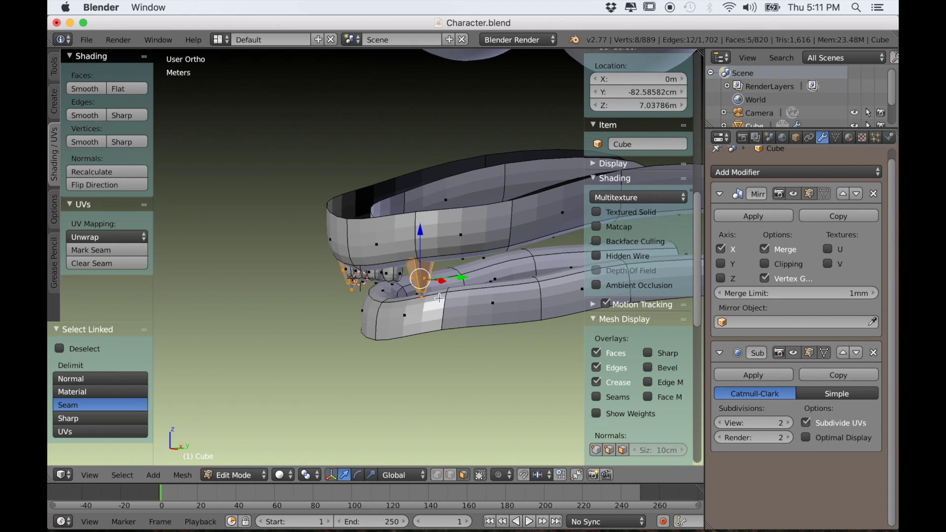
pyautogui.press('KP_3')
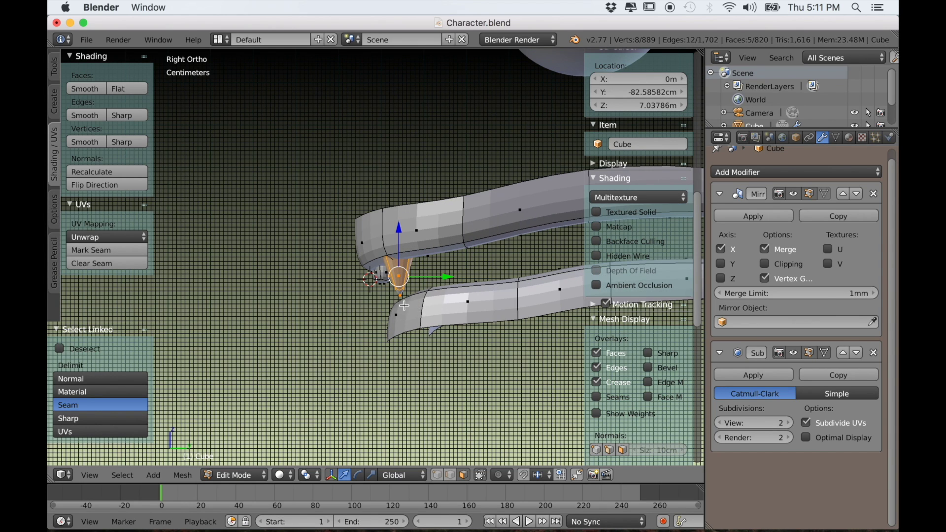
pyautogui.press('g')
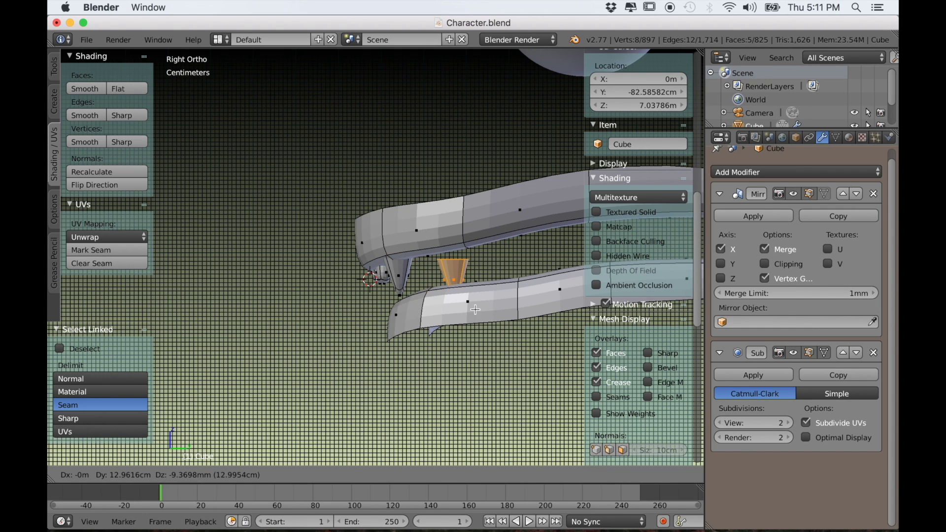
pyautogui.click(490, 290)
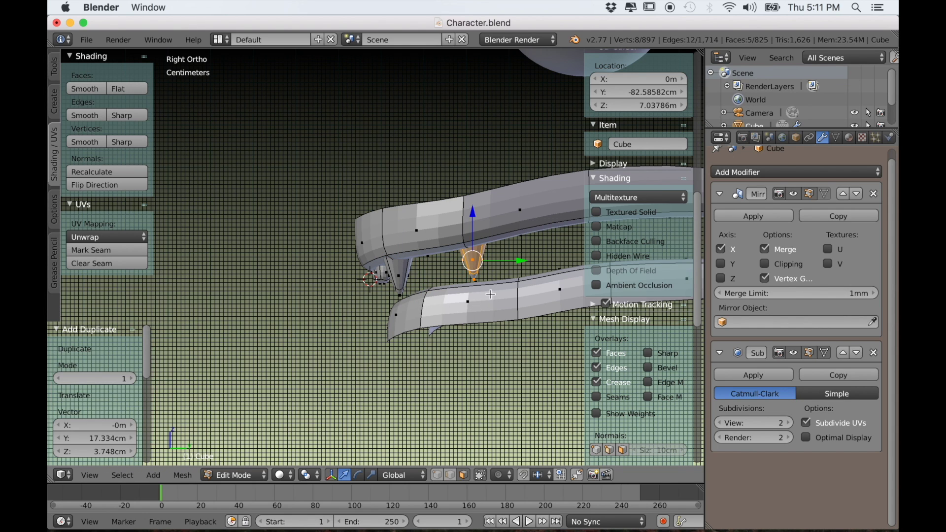
# Scale the duplicated fang by about 1.74 along Y and raise its tip face about 1.8 cm along Z
pyautogui.scroll(3, 488, 292)
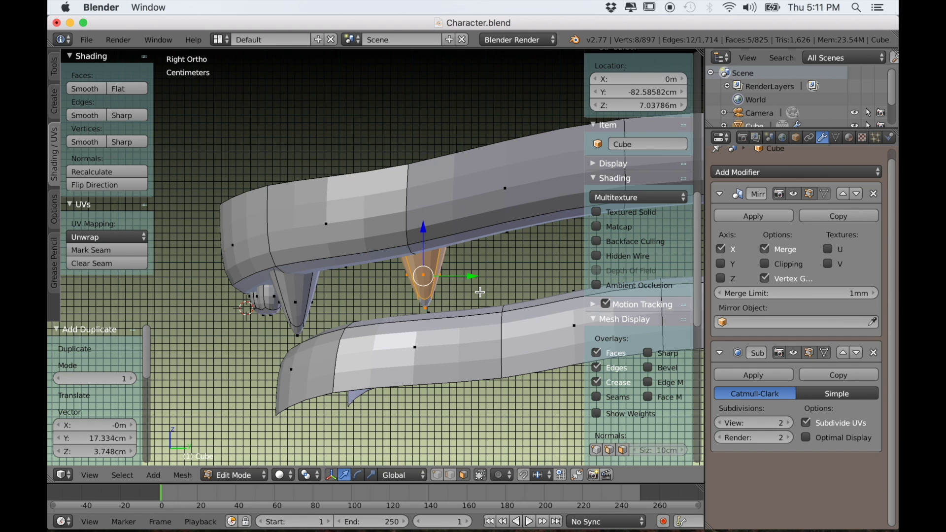
pyautogui.press('s')
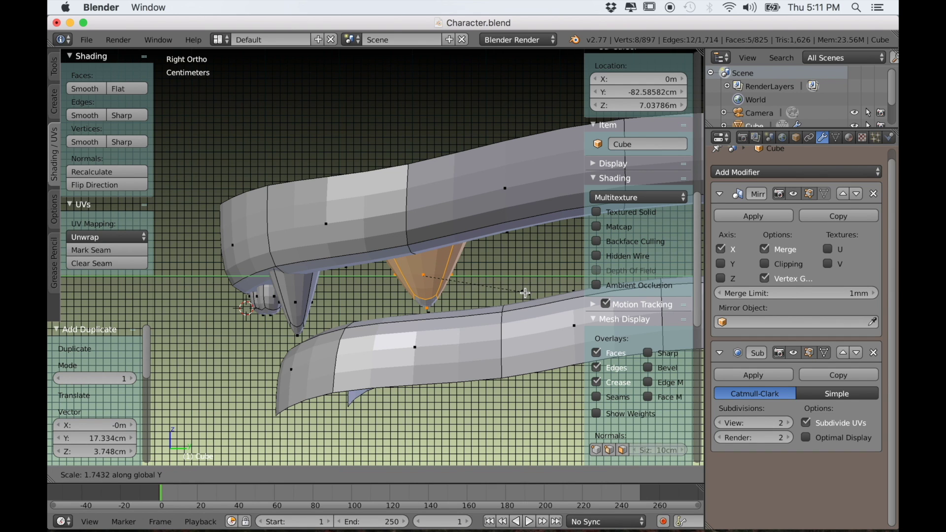
pyautogui.click(524, 293)
pyautogui.rightClick(426, 304)
pyautogui.press('g')
pyautogui.press('z')
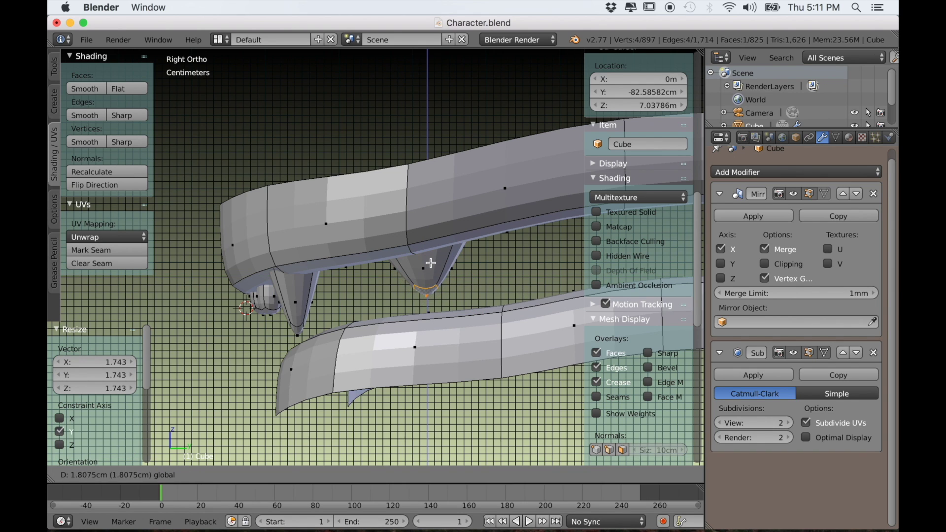
pyautogui.click(430, 263)
# Select the whole widened tooth and move it about 12.4 cm outward along X, correcting it by about -4.6 mm
pyautogui.scroll(-4, 430, 263)
pyautogui.moveTo(430, 263); pyautogui.dragTo(512, 306, button='middle')
pyautogui.scroll(3, 513, 306)
pyautogui.moveTo(434, 240); pyautogui.dragTo(460, 231, button='middle')
pyautogui.press('l')
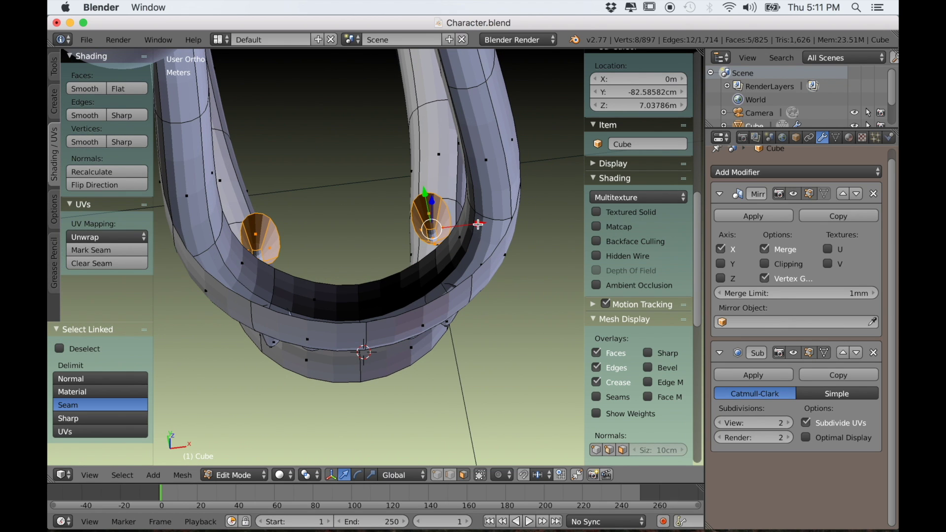
pyautogui.moveTo(478, 225); pyautogui.dragTo(518, 223)
pyautogui.click(542, 226)
pyautogui.moveTo(541, 226); pyautogui.dragTo(388, 297, button='middle')
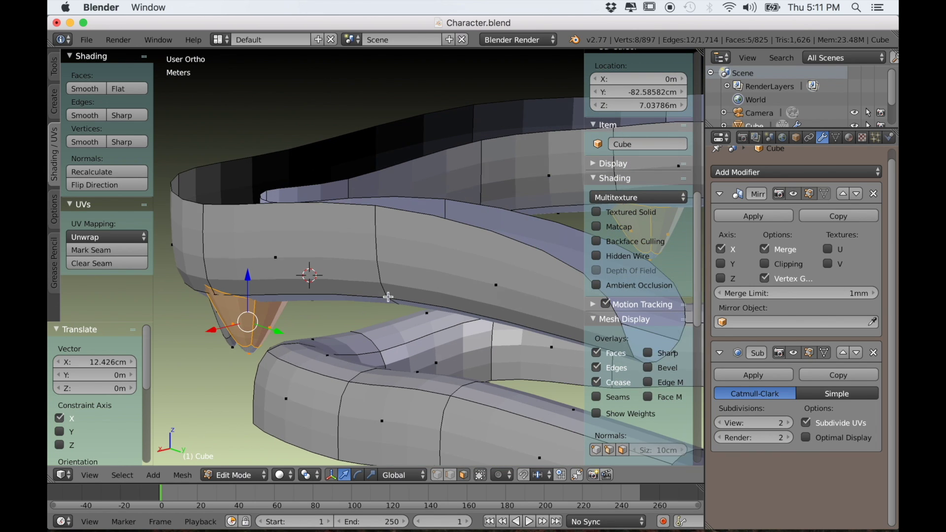
pyautogui.moveTo(213, 329); pyautogui.dragTo(216, 328)
pyautogui.moveTo(217, 328); pyautogui.dragTo(261, 289, button='middle')
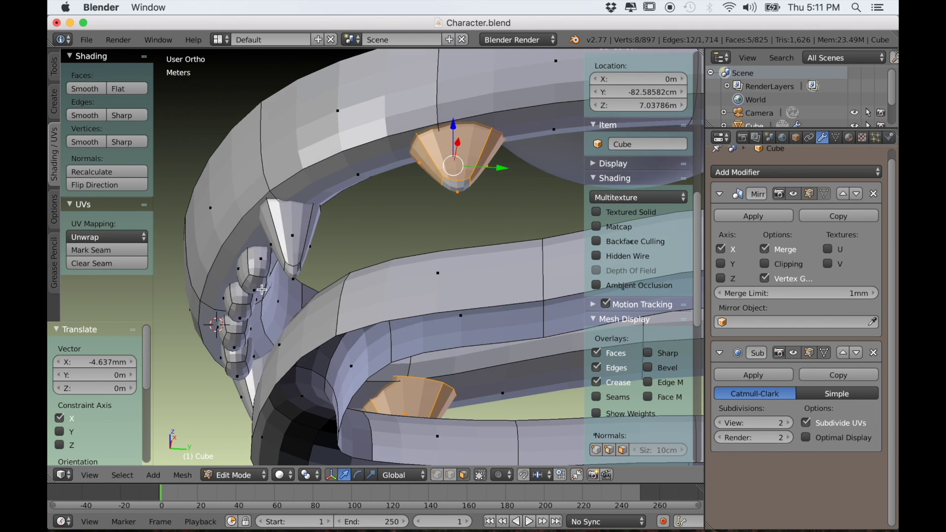
# Rotate the widened tooth about -5° around Z to follow the upper gum
pyautogui.press('KP_Decimal')
pyautogui.moveTo(274, 476); pyautogui.dragTo(436, 332, button='middle')
pyautogui.press('r')
pyautogui.press('z')
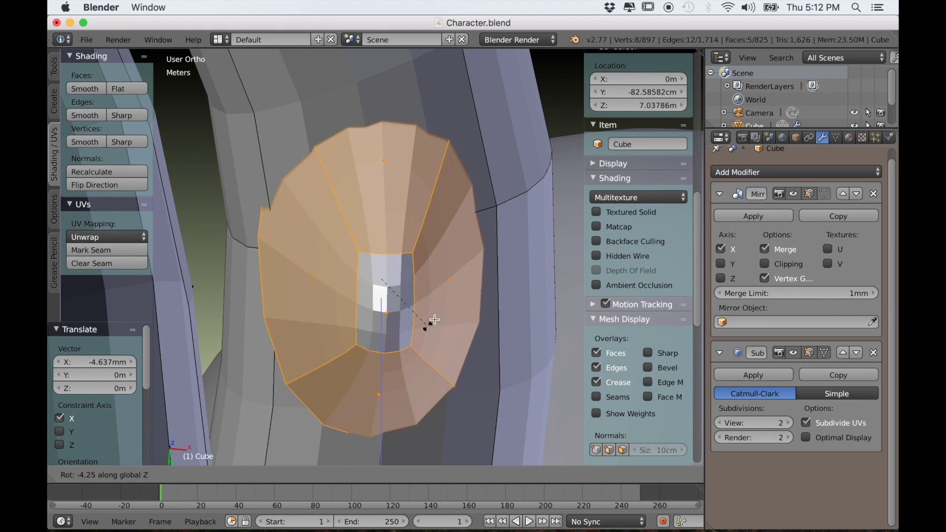
pyautogui.click(431, 328)
# Scale the widened tooth to about 0.64 along X and rotate it a further -4.6° around Z
pyautogui.moveTo(431, 328); pyautogui.dragTo(371, 307, button='middle')
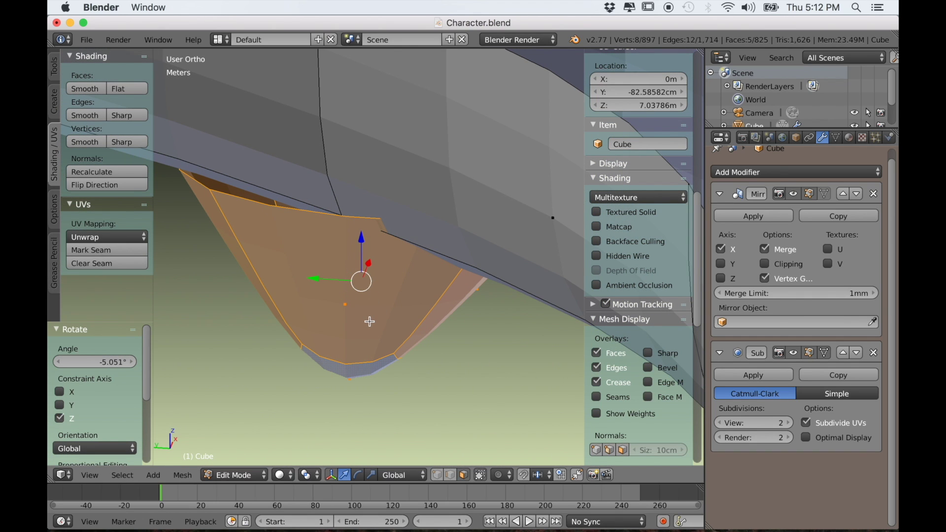
pyautogui.press('s')
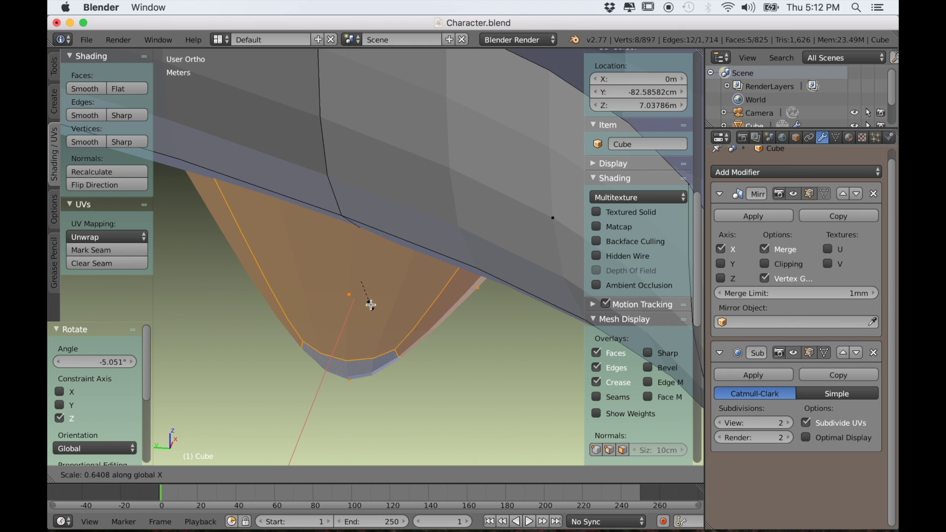
pyautogui.click(370, 305)
pyautogui.moveTo(371, 301); pyautogui.dragTo(342, 232, button='middle')
pyautogui.press('r')
pyautogui.press('z')
pyautogui.click(482, 294)
# Duplicate the widened tooth in side view, placing the copy about 20.5 cm back along Y and 4.5 cm up
pyautogui.moveTo(482, 294); pyautogui.dragTo(358, 361, button='middle')
pyautogui.scroll(-4, 424, 338)
pyautogui.press('KP_3')
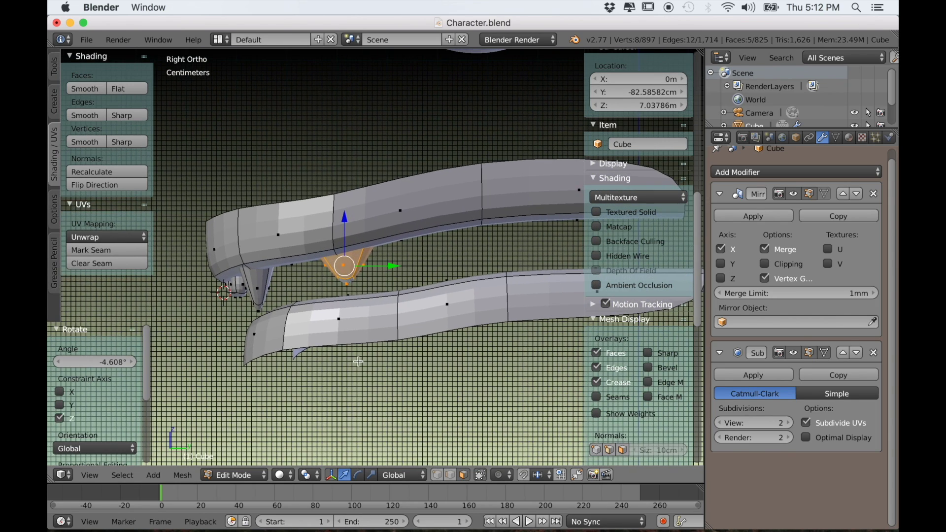
pyautogui.hotkey('shift', 'd')
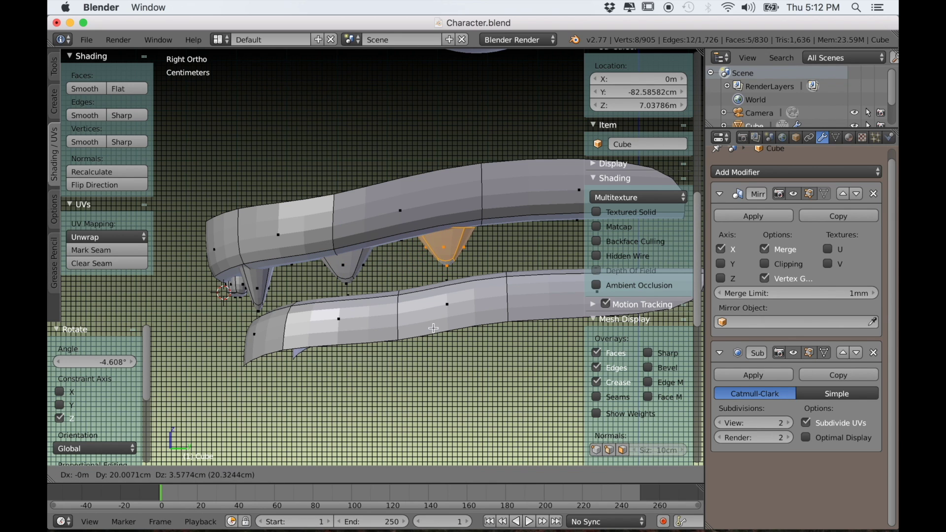
pyautogui.click(435, 324)
# Widen the rear tooth copy by about 1.3 along Y and raise it about 2.7 mm along Z
pyautogui.scroll(-2, 434, 322)
pyautogui.scroll(2, 447, 331)
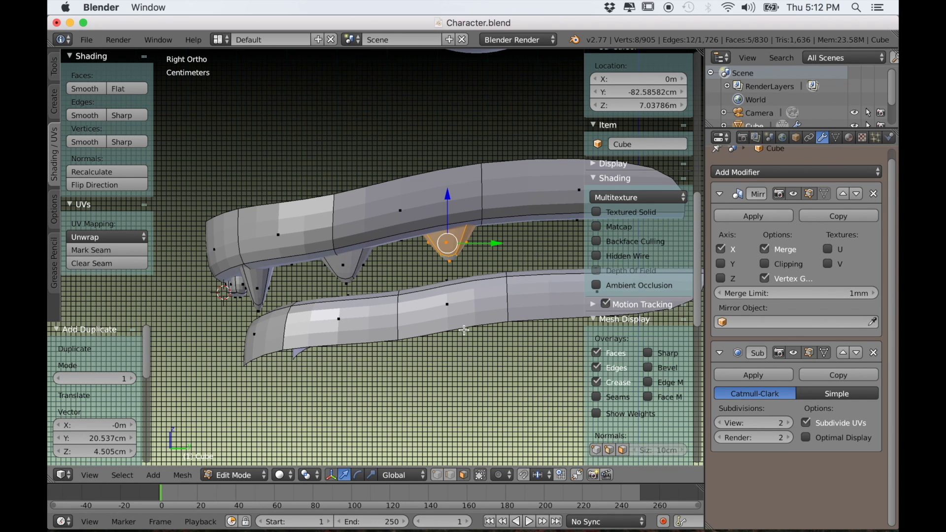
pyautogui.press('s')
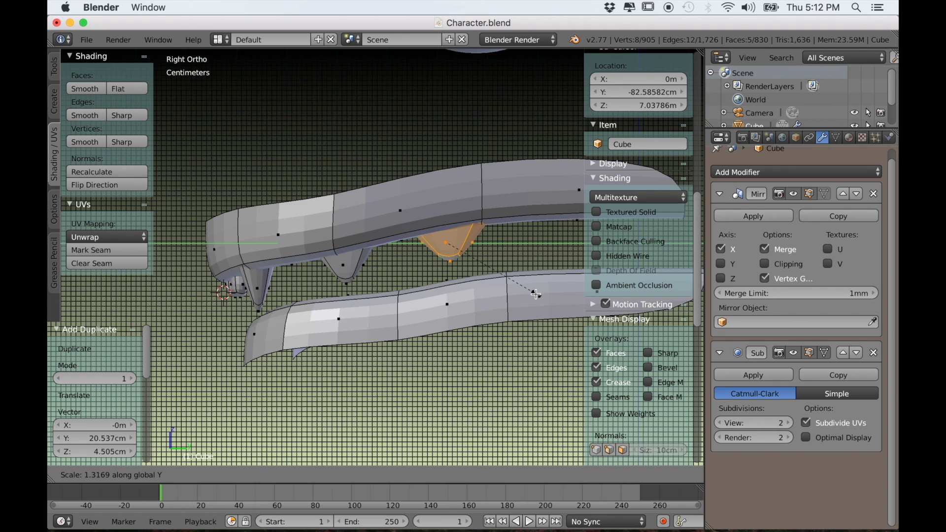
pyautogui.click(540, 295)
pyautogui.moveTo(449, 196); pyautogui.dragTo(450, 196)
# Rotate the rear tooth about 8.6° around Z to align it with the upper gum
pyautogui.moveTo(450, 196); pyautogui.dragTo(450, 323, button='middle')
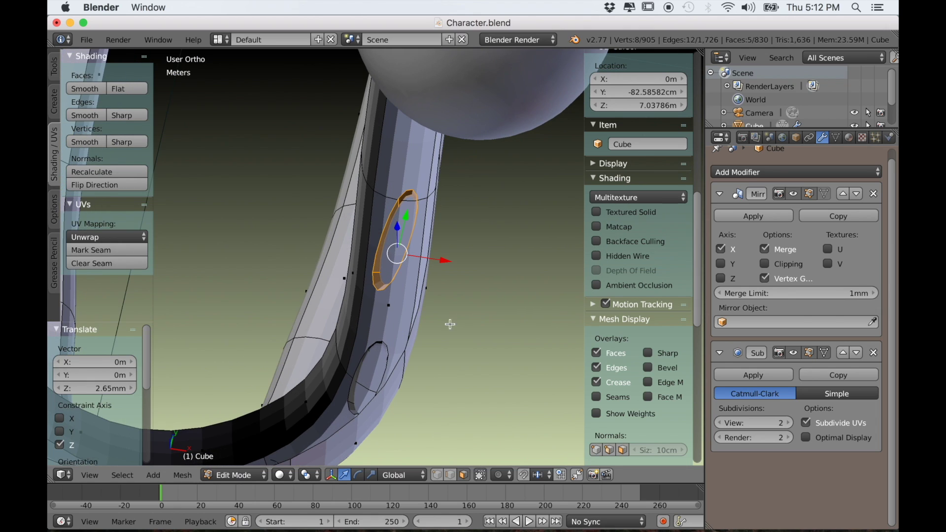
pyautogui.press('r')
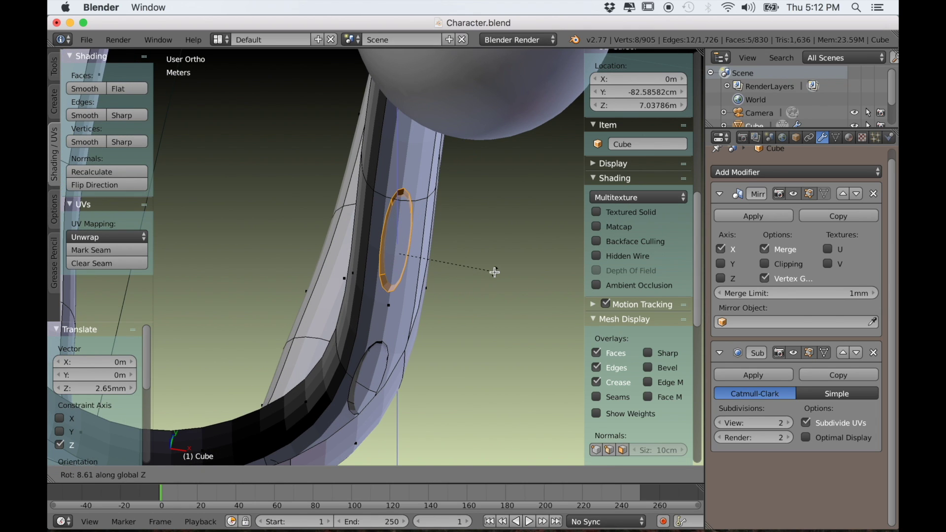
pyautogui.click(495, 272)
# Select only the upper front teeth, duplicate them, rotate the copies -180° around X and lower them about 5.6 cm along Z
pyautogui.scroll(-5, 363, 308)
pyautogui.moveTo(363, 308); pyautogui.dragTo(381, 270, button='middle')
pyautogui.scroll(2, 381, 270)
pyautogui.moveTo(300, 328); pyautogui.dragTo(377, 300, button='middle')
pyautogui.moveTo(306, 295); pyautogui.dragTo(414, 302, button='middle')
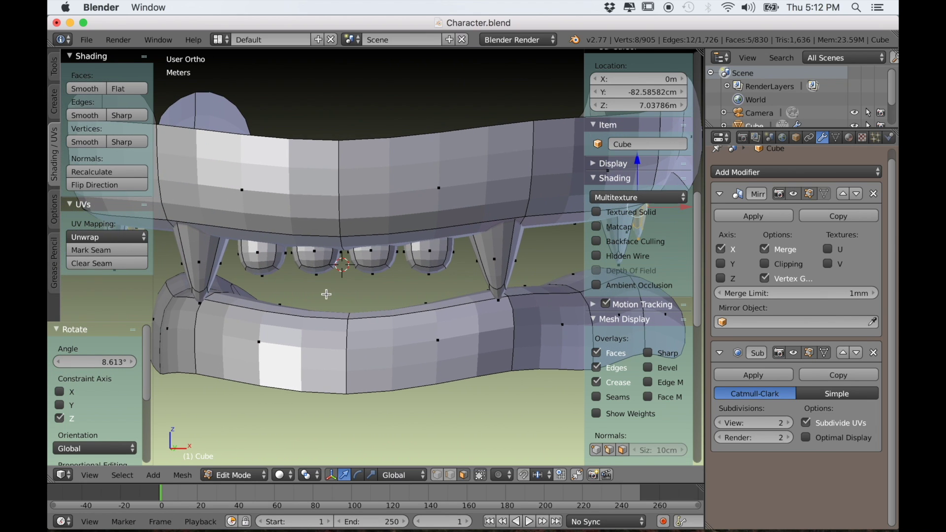
pyautogui.press('a')
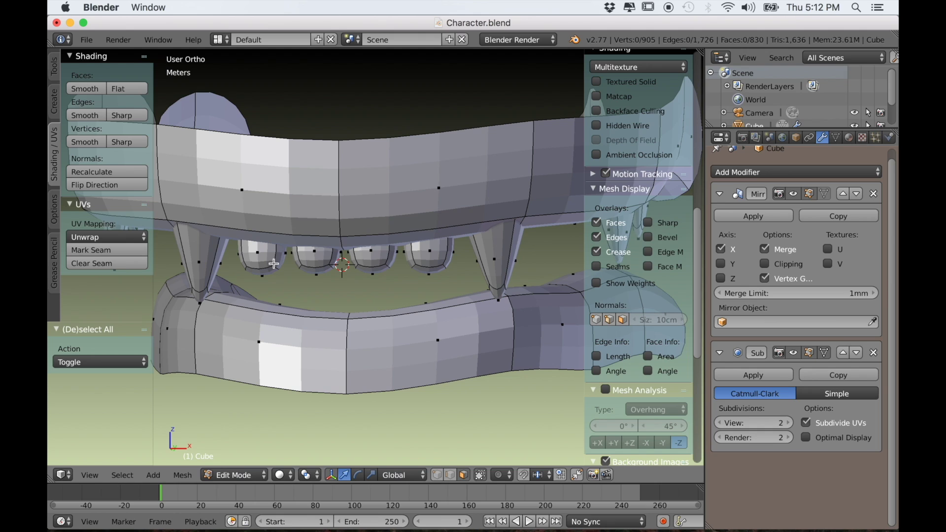
pyautogui.press('l')
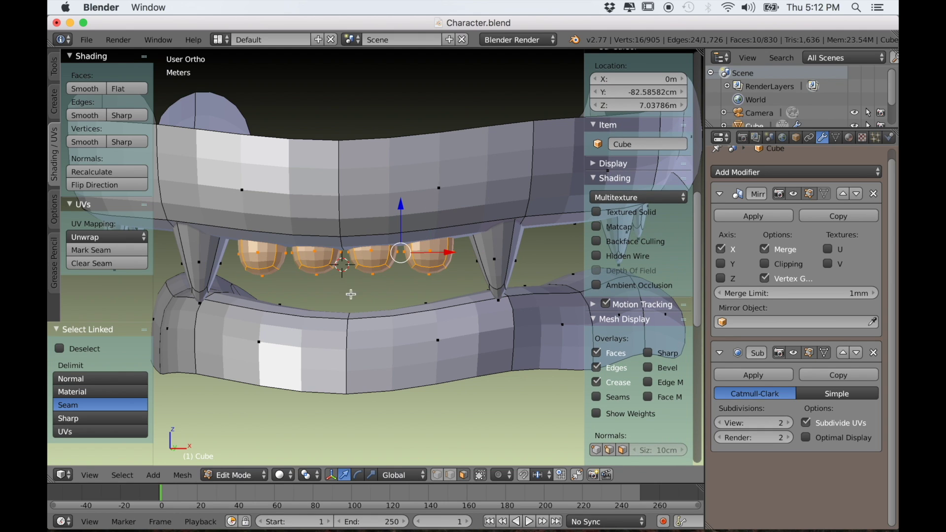
pyautogui.hotkey('shift', 'd')
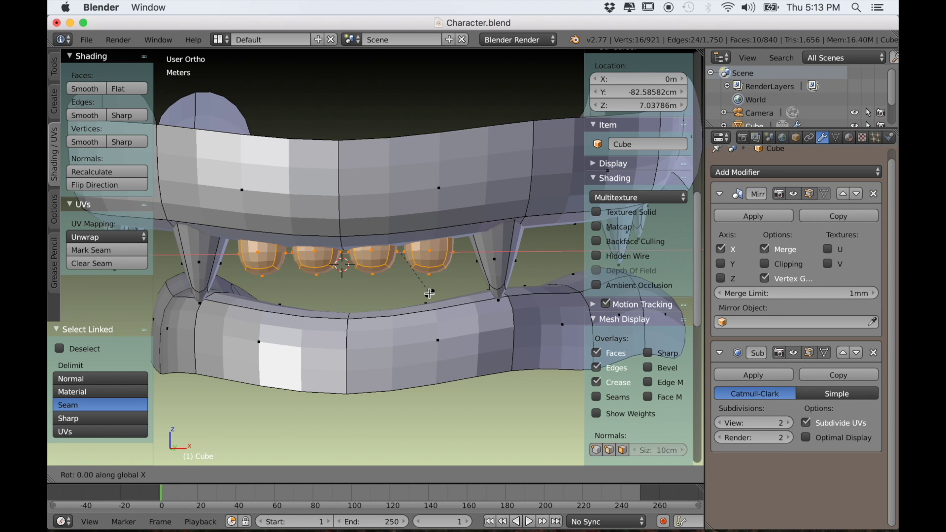
pyautogui.hotkey('shift', 'd')
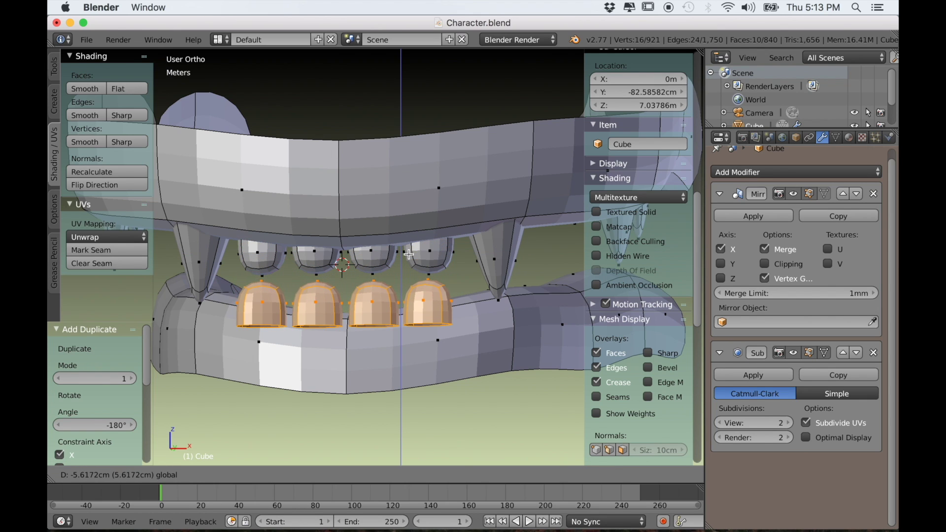
pyautogui.click(408, 253)
# Move the duplicated lower front teeth about 5.1 cm back along Y onto the lower gum band
pyautogui.moveTo(409, 254); pyautogui.dragTo(354, 309, button='middle')
pyautogui.press('KP_Decimal')
pyautogui.scroll(-4, 373, 311)
pyautogui.press('g')
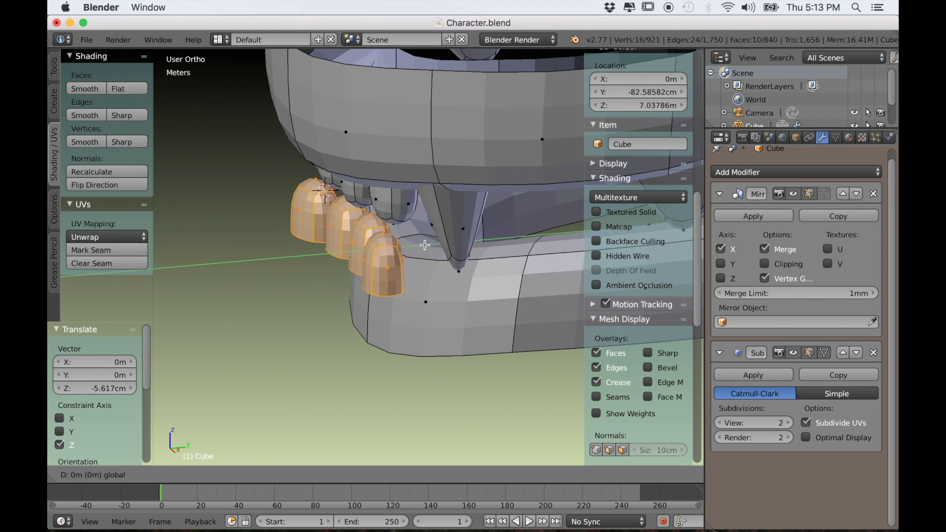
pyautogui.press('y')
pyautogui.click(472, 242)
# Scale the lower front teeth to about 0.87 and shift them slightly inward along X
pyautogui.moveTo(462, 284); pyautogui.dragTo(425, 290, button='middle')
pyautogui.scroll(2, 455, 298)
pyautogui.press('s')
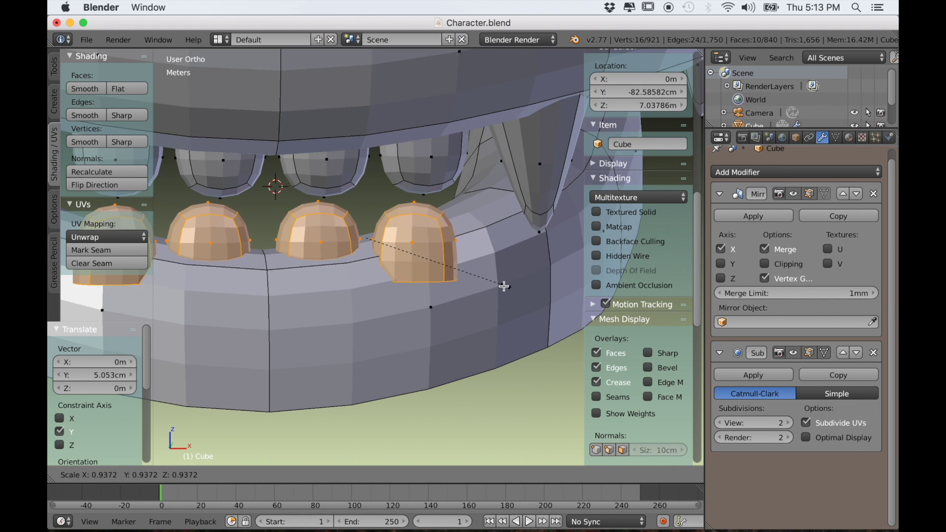
pyautogui.click(497, 282)
pyautogui.press('g')
pyautogui.press('x')
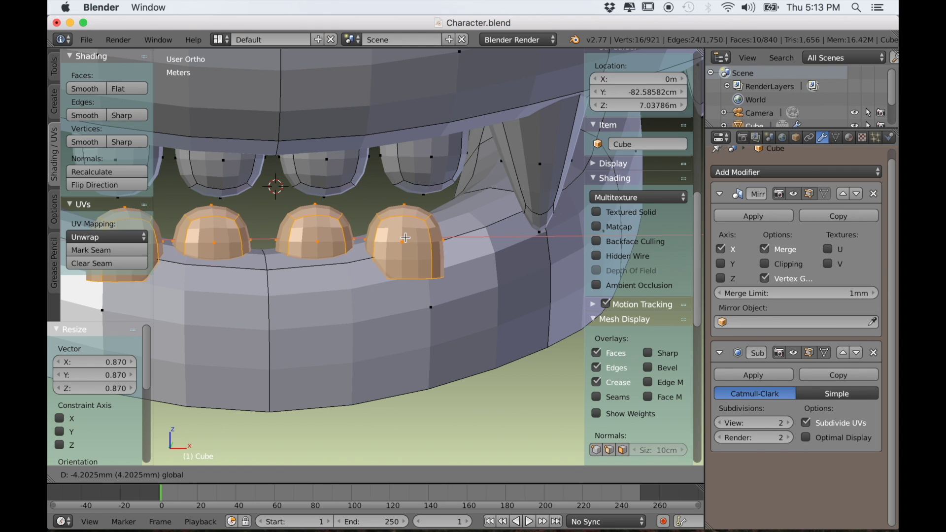
pyautogui.click(402, 237)
# Select the outer lower front tooth, move it back about 2.6 cm along Y and rotate it to follow the gum's curve
pyautogui.press('a')
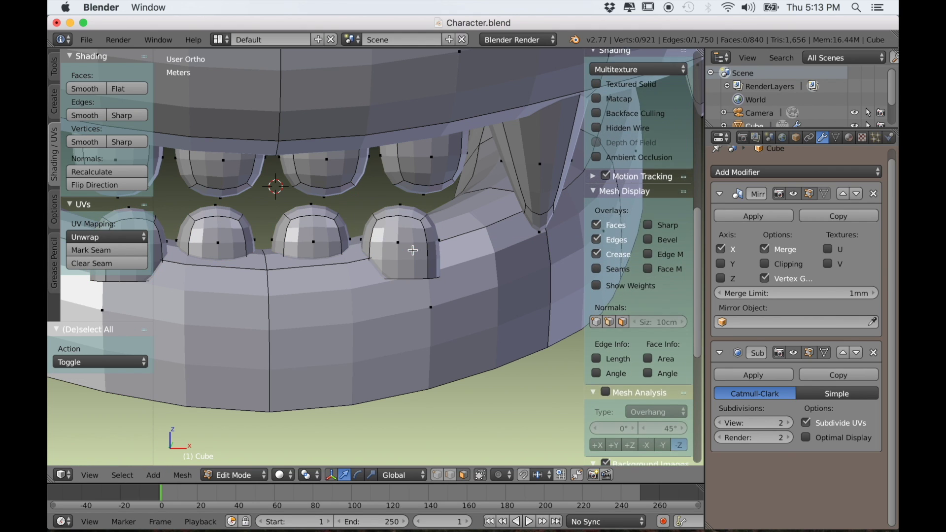
pyautogui.press('l')
pyautogui.moveTo(402, 239); pyautogui.dragTo(493, 317, button='middle')
pyautogui.moveTo(462, 207); pyautogui.dragTo(479, 194)
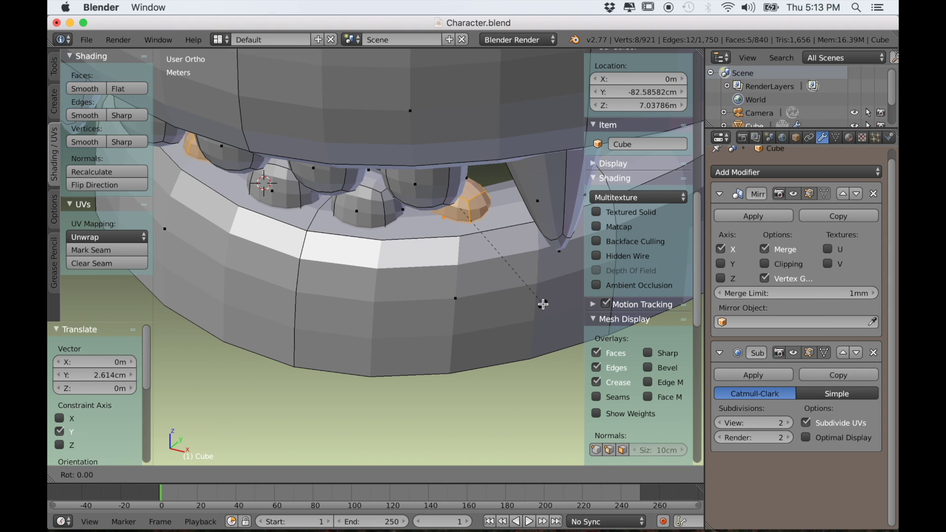
pyautogui.click(570, 228)
pyautogui.moveTo(446, 340); pyautogui.dragTo(407, 305, button='middle')
pyautogui.moveTo(460, 249); pyautogui.dragTo(458, 251)
# Select the central lower front tooth and nudge it slightly into place on the gum
pyautogui.press('a')
pyautogui.press('l')
pyautogui.moveTo(376, 251); pyautogui.dragTo(373, 252)
pyautogui.click(373, 252)
pyautogui.scroll(-5, 372, 251)
pyautogui.press('a')
# Select the whole upper fang, duplicate it and rotate the copy 180° around X so it points upward
pyautogui.moveTo(333, 323); pyautogui.dragTo(450, 257, button='middle')
pyautogui.scroll(4, 425, 329)
pyautogui.press('a')
pyautogui.press('a')
pyautogui.press('l')
pyautogui.keyDown('shift'); pyautogui.moveTo(468, 276); pyautogui.dragTo(493, 288, button='middle'); pyautogui.keyUp('shift')
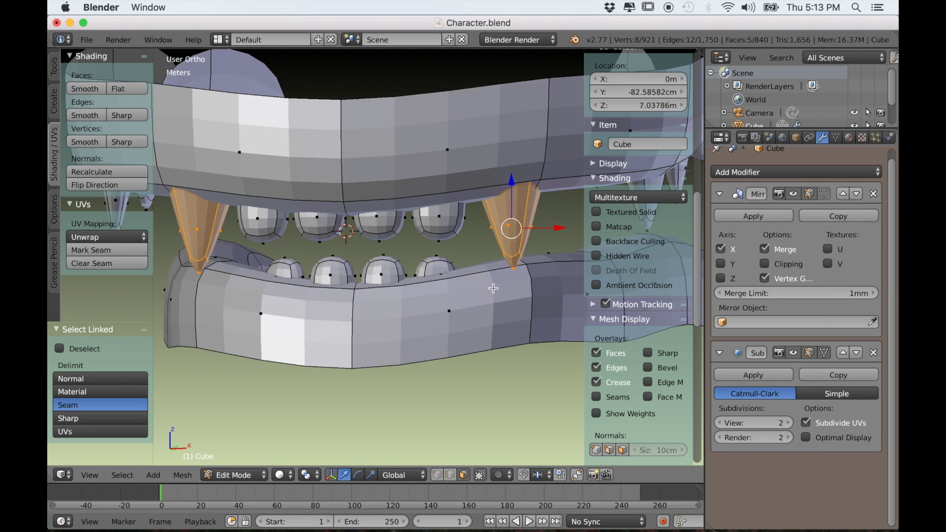
pyautogui.press('e')
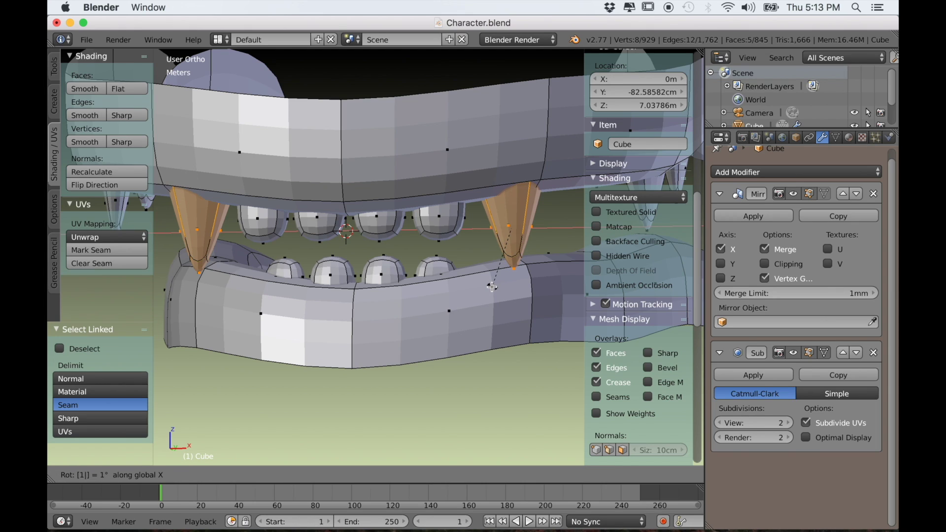
pyautogui.press('Return')
# Lower the flipped fang copy along Z and scale it to about 0.66
pyautogui.moveTo(492, 287); pyautogui.dragTo(441, 291, button='middle')
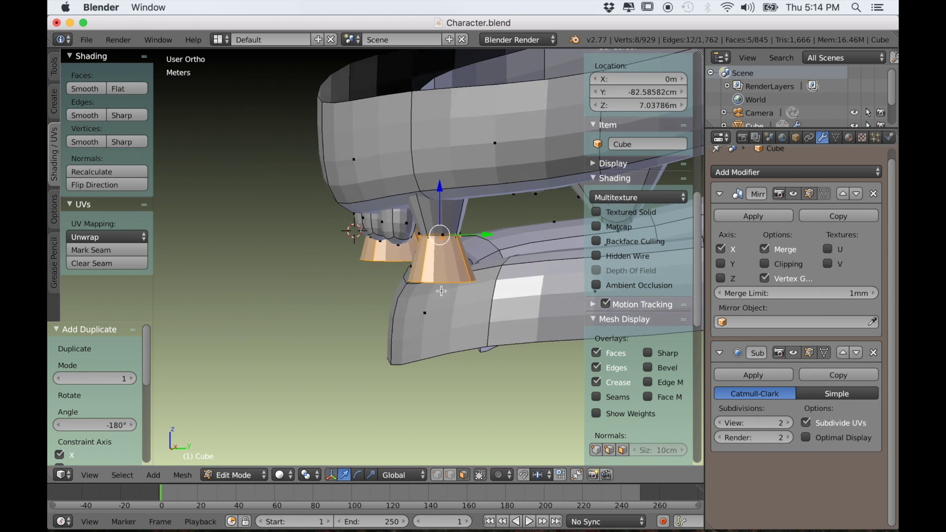
pyautogui.moveTo(436, 194); pyautogui.dragTo(437, 208)
pyautogui.press('s')
pyautogui.click(484, 251)
# Move the lower fang back along Y behind the upper fang and raise it about 1.7 cm along Z
pyautogui.moveTo(484, 251); pyautogui.dragTo(525, 251)
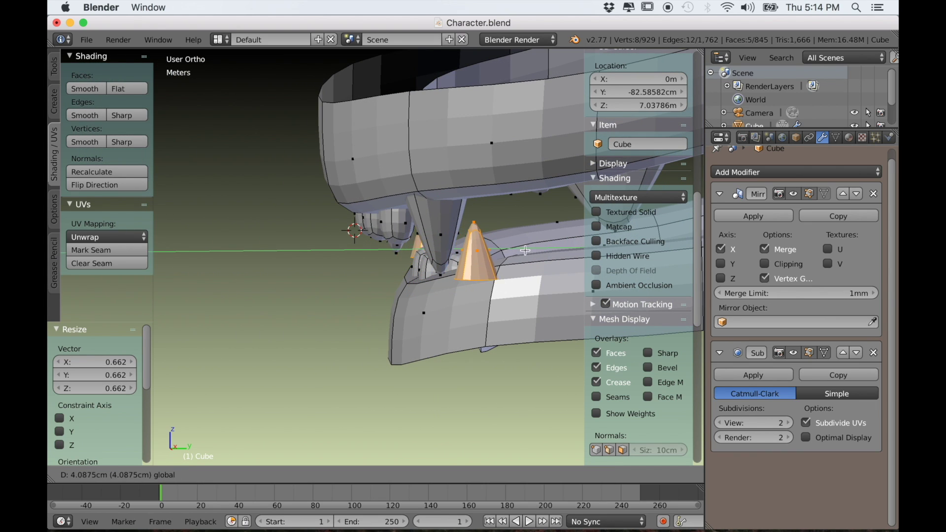
pyautogui.click(571, 253)
pyautogui.press('g')
pyautogui.press('z')
pyautogui.click(535, 192)
# Fine-tune the lower fang's placement over the lower gum band with small shifts
pyautogui.moveTo(535, 192); pyautogui.dragTo(414, 315, button='middle')
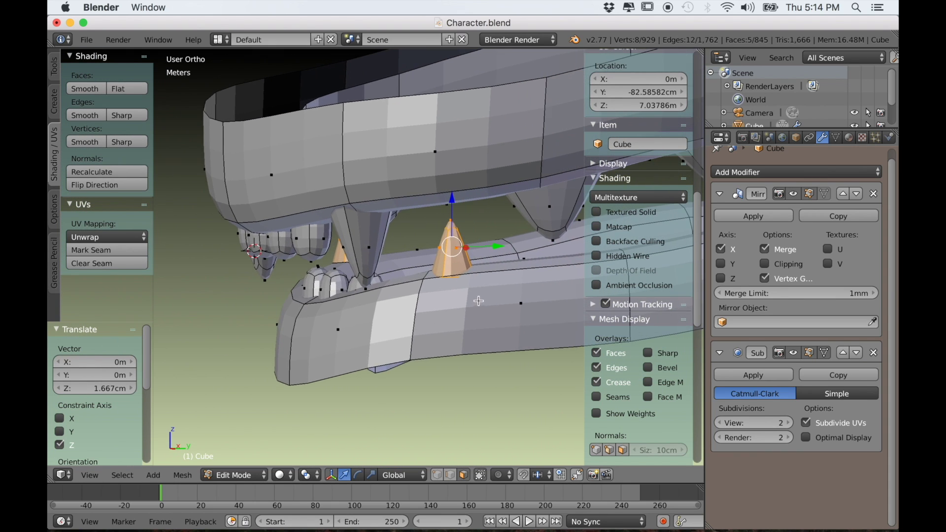
pyautogui.scroll(2, 477, 300)
pyautogui.moveTo(516, 199); pyautogui.dragTo(534, 198)
pyautogui.scroll(-2, 505, 282)
pyautogui.moveTo(504, 283); pyautogui.dragTo(309, 418, button='middle')
pyautogui.scroll(2, 380, 379)
pyautogui.moveTo(545, 191); pyautogui.dragTo(534, 198)
# Select the whole lower fang and raise it about 1.5 mm along Z
pyautogui.press('l')
pyautogui.moveTo(486, 294); pyautogui.dragTo(403, 275, button='middle')
pyautogui.moveTo(381, 283); pyautogui.dragTo(380, 279)
pyautogui.moveTo(380, 279); pyautogui.dragTo(337, 362, button='middle')
pyautogui.scroll(-3, 277, 318)
pyautogui.press('KP_3')
pyautogui.scroll(3, 391, 353)
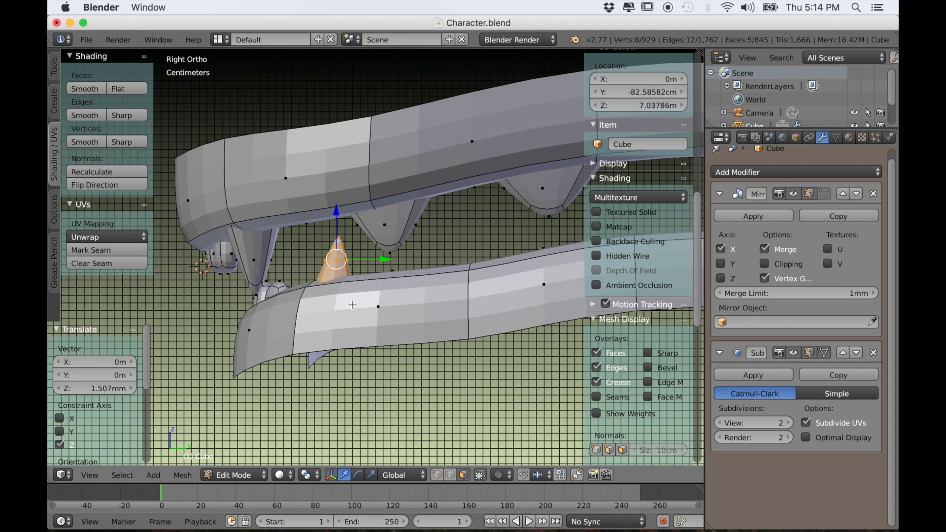
# Duplicate the lower fang about 17.3 cm back along Y and reshape the copy wider with a rotation of about -6°
pyautogui.press('e')
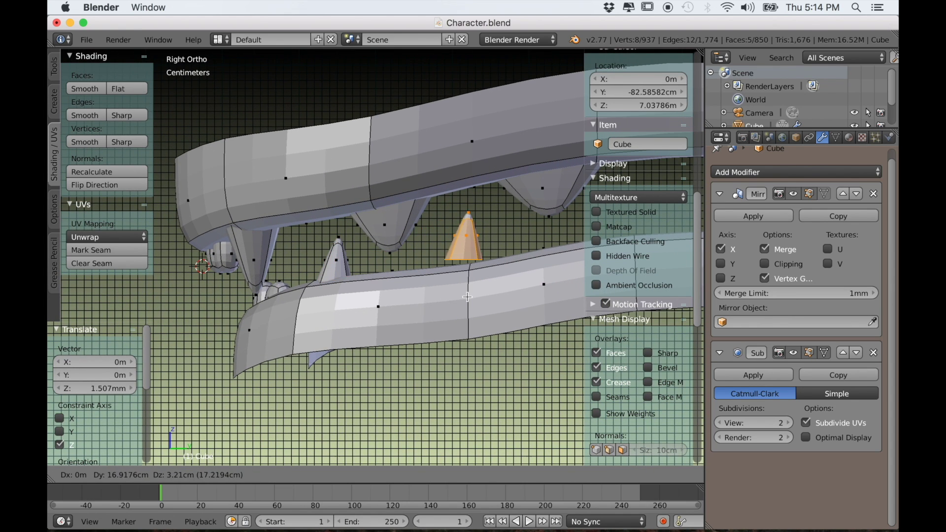
pyautogui.click(468, 302)
pyautogui.keyDown('shift'); pyautogui.moveTo(484, 250); pyautogui.dragTo(443, 273, button='middle'); pyautogui.keyUp('shift')
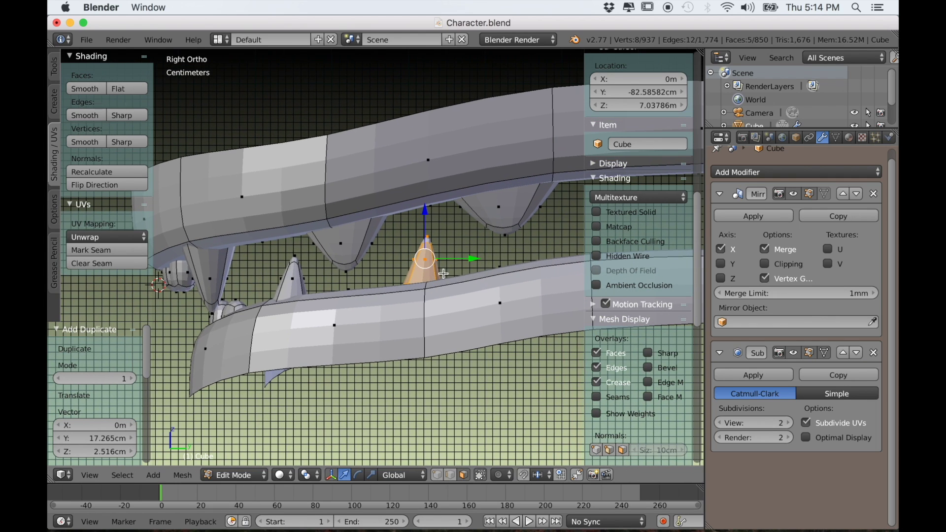
pyautogui.click(506, 278)
pyautogui.click(464, 260)
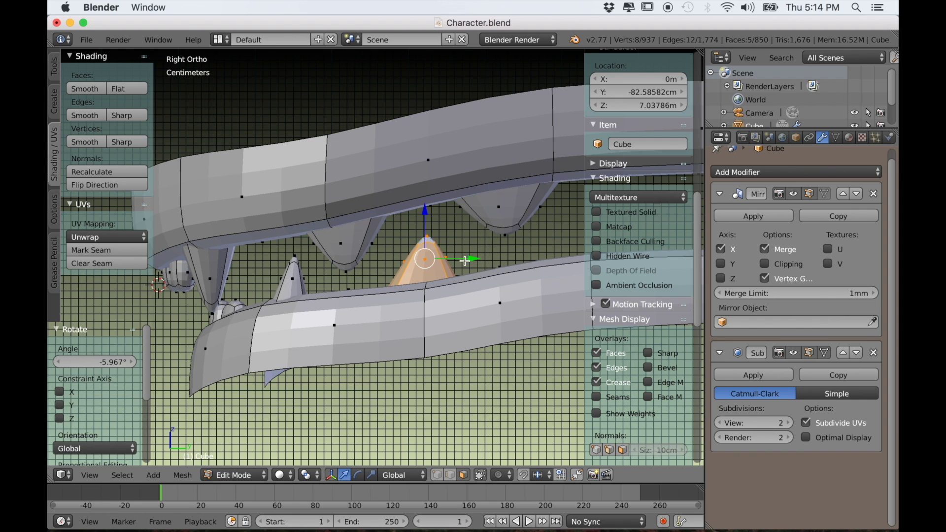
# Adjust the wide lower tooth's height along Z and move it about 4.5 cm along X over the gum
pyautogui.press('g')
pyautogui.press('z')
pyautogui.click(446, 220)
pyautogui.moveTo(445, 220); pyautogui.dragTo(506, 285, button='middle')
pyautogui.press('g')
pyautogui.press('x')
pyautogui.click(513, 231)
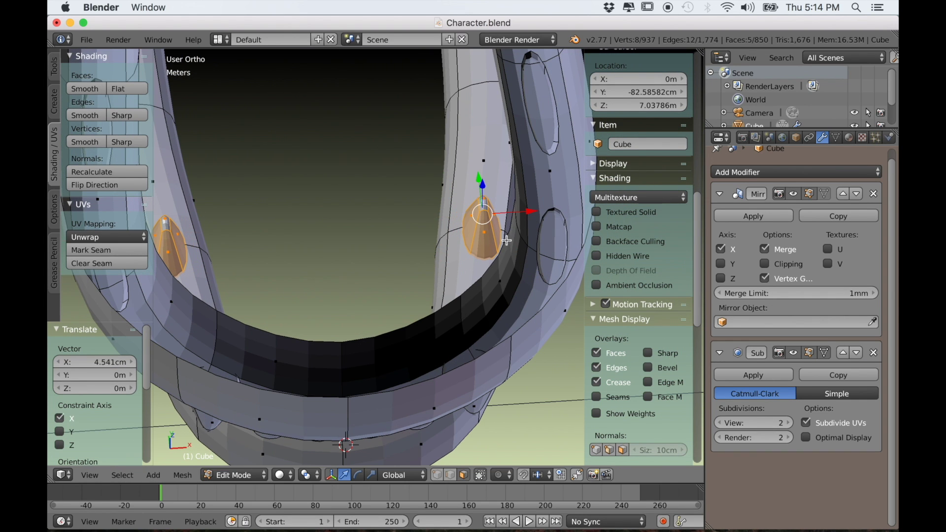
# Rotate the wide lower tooth around Z by about -4.1° and -5.9° to follow the gum, and shift it about -3.4 mm along X
pyautogui.scroll(5, 492, 236)
pyautogui.moveTo(336, 308); pyautogui.dragTo(376, 284, button='middle')
pyautogui.press('r')
pyautogui.click(397, 302)
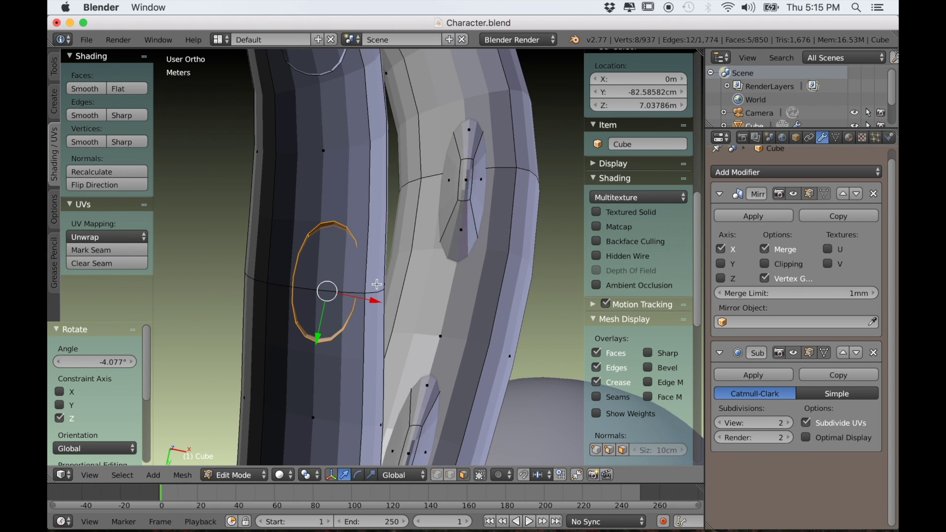
pyautogui.click(404, 284)
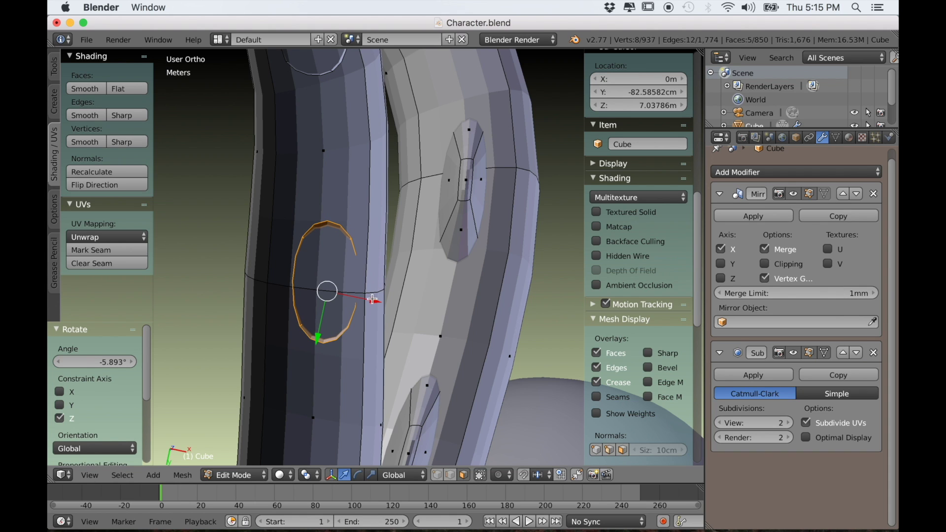
pyautogui.moveTo(362, 302); pyautogui.dragTo(367, 299)
# Duplicate the wide lower tooth about 21.7 cm back along Y and 3.6 cm up along Z
pyautogui.moveTo(367, 300); pyautogui.dragTo(425, 358, button='middle')
pyautogui.scroll(-5, 409, 341)
pyautogui.scroll(1, 374, 432)
pyautogui.press('KP_3')
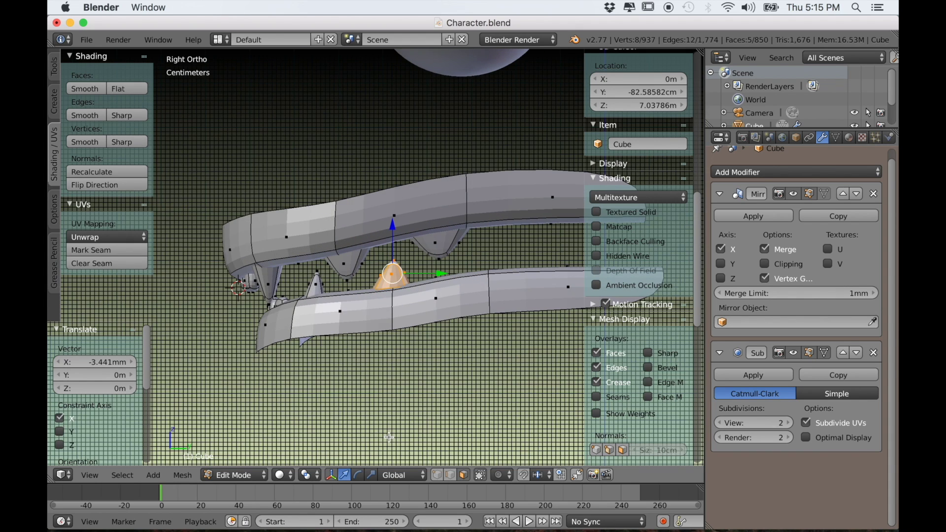
pyautogui.scroll(3, 304, 398)
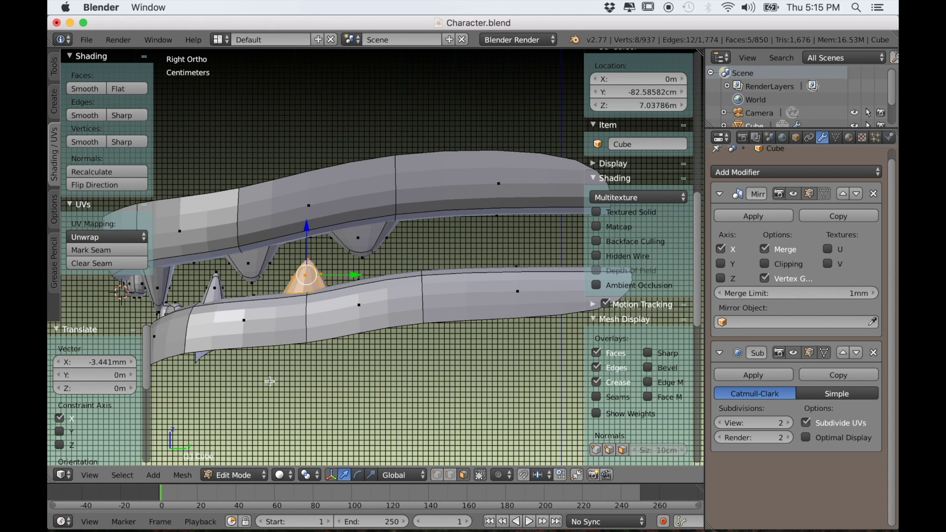
pyautogui.hotkey('shift', 'd')
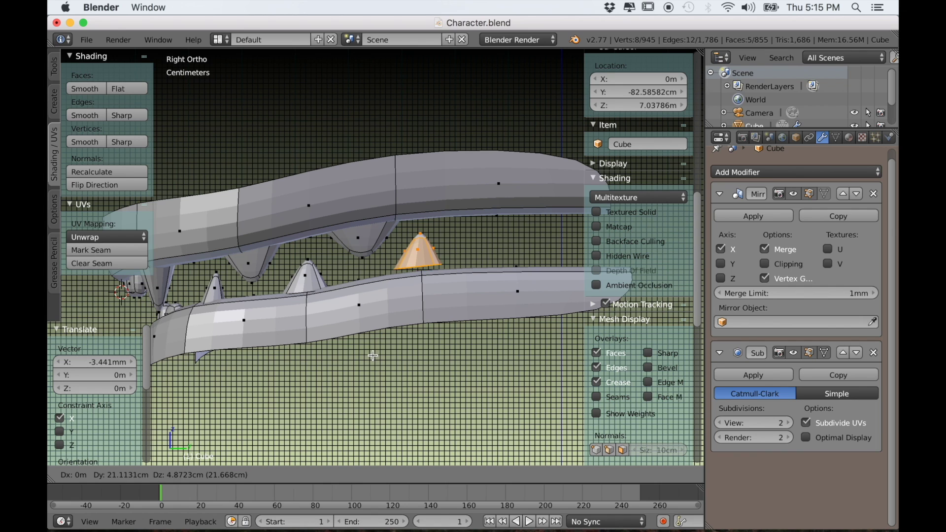
pyautogui.click(376, 362)
# Center the rearmost lower tooth on the gum by moving it about 3.4 cm along X and back about 3.6 mm
pyautogui.moveTo(387, 359); pyautogui.dragTo(482, 393, button='middle')
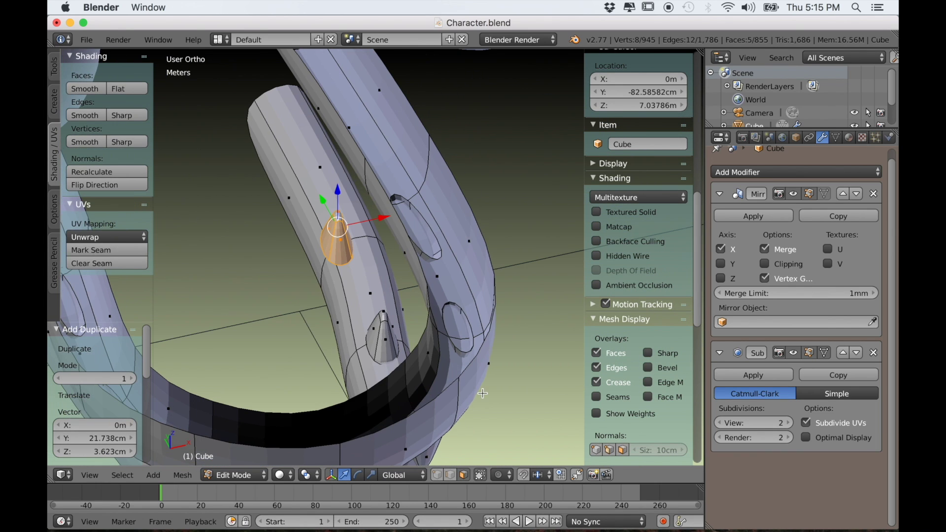
pyautogui.moveTo(380, 217); pyautogui.dragTo(382, 217)
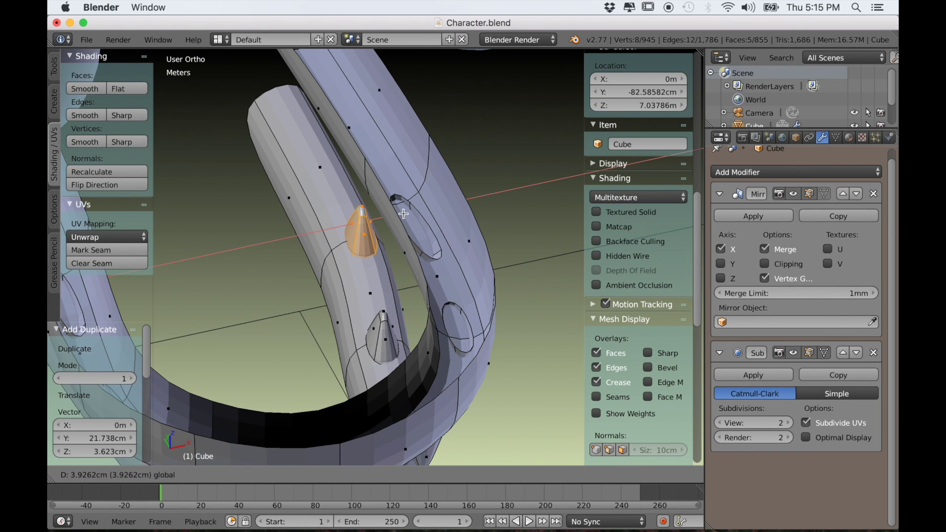
pyautogui.moveTo(398, 214); pyautogui.dragTo(400, 215)
pyautogui.moveTo(400, 215); pyautogui.dragTo(355, 286, button='middle')
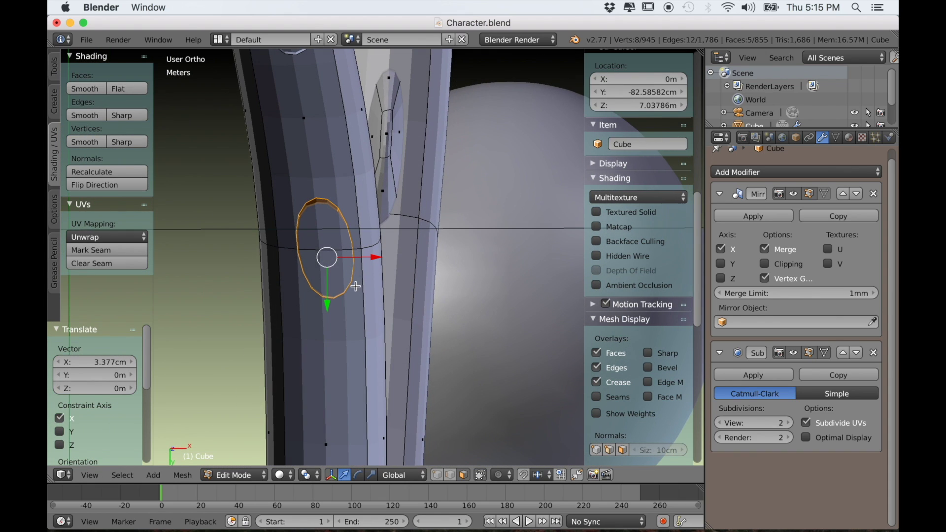
pyautogui.click(404, 328)
pyautogui.moveTo(376, 259); pyautogui.dragTo(373, 259)
pyautogui.moveTo(374, 259); pyautogui.dragTo(339, 327, button='middle')
pyautogui.scroll(-4, 330, 321)
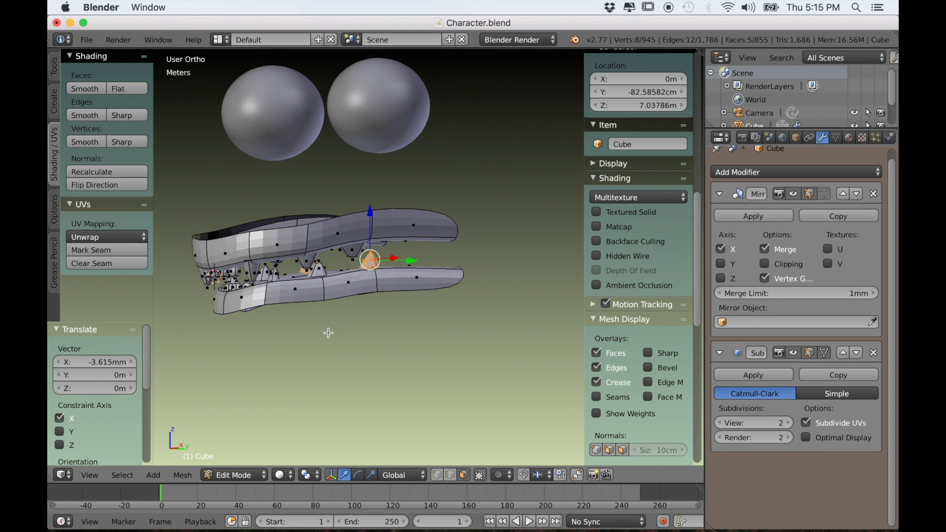
# Fine-tune the rearmost lower tooth's placement on the gum with small shifts and deselect everything
pyautogui.scroll(4, 338, 328)
pyautogui.moveTo(215, 361); pyautogui.dragTo(294, 227, button='middle')
pyautogui.scroll(3, 255, 349)
pyautogui.moveTo(337, 218); pyautogui.dragTo(332, 216)
pyautogui.moveTo(291, 184); pyautogui.dragTo(289, 175)
pyautogui.scroll(-3, 288, 175)
pyautogui.moveTo(288, 175); pyautogui.dragTo(375, 409, button='middle')
pyautogui.scroll(2, 437, 377)
pyautogui.press('a')
# Reveal the hidden character body around the teeth and clear the selection
pyautogui.scroll(-5, 641, 296)
pyautogui.scroll(-2, 368, 414)
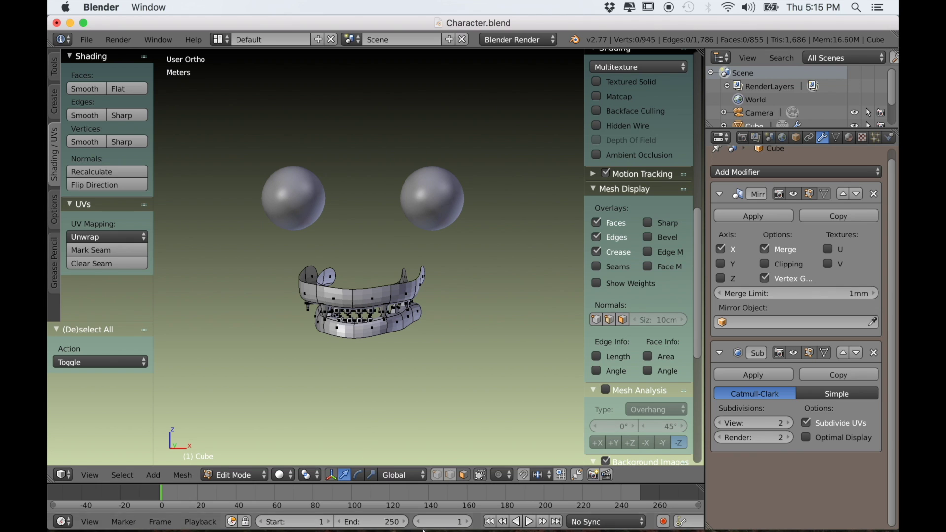
pyautogui.scroll(1, 376, 392)
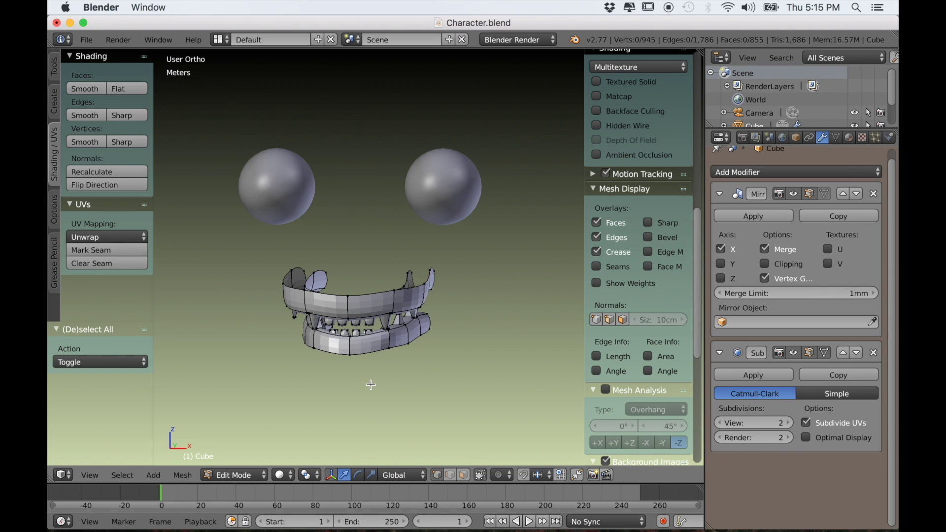
pyautogui.hotkey('alt', 'h')
pyautogui.moveTo(379, 369); pyautogui.dragTo(429, 343, button='middle')
pyautogui.scroll(3, 429, 343)
pyautogui.scroll(-5, 429, 343)
pyautogui.moveTo(434, 384); pyautogui.dragTo(389, 359, button='middle')
pyautogui.press('a')
pyautogui.scroll(5, 312, 380)
pyautogui.scroll(-3, 389, 360)
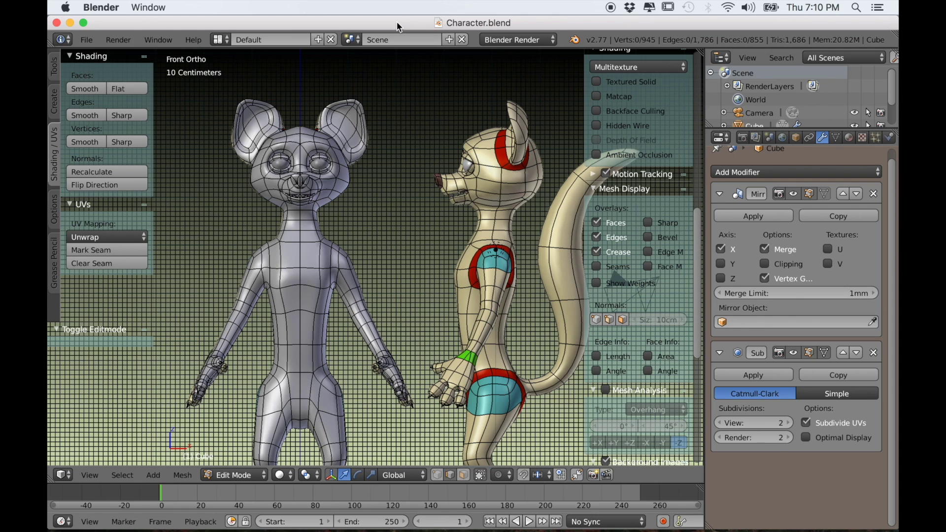
# Hide the front background reference image and close the viewport's tool and properties shelves
pyautogui.scroll(-10, 646, 369)
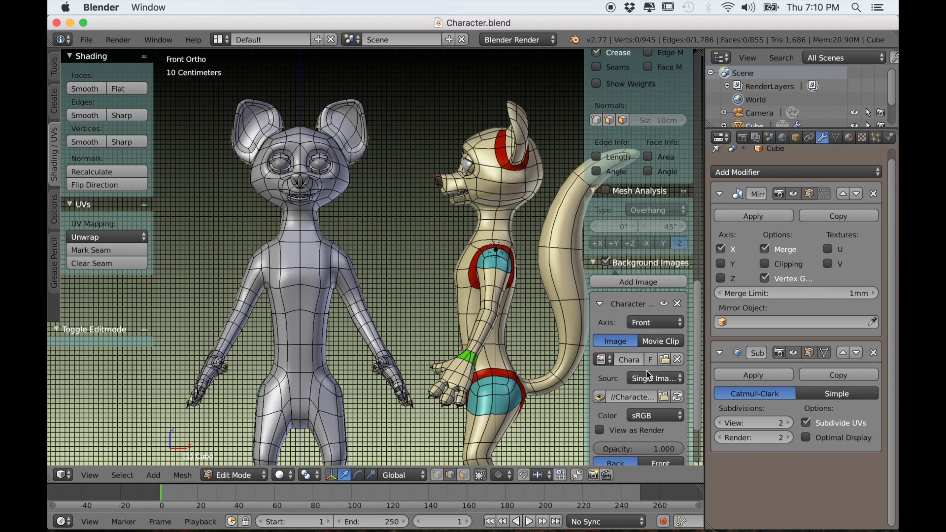
pyautogui.click(662, 278)
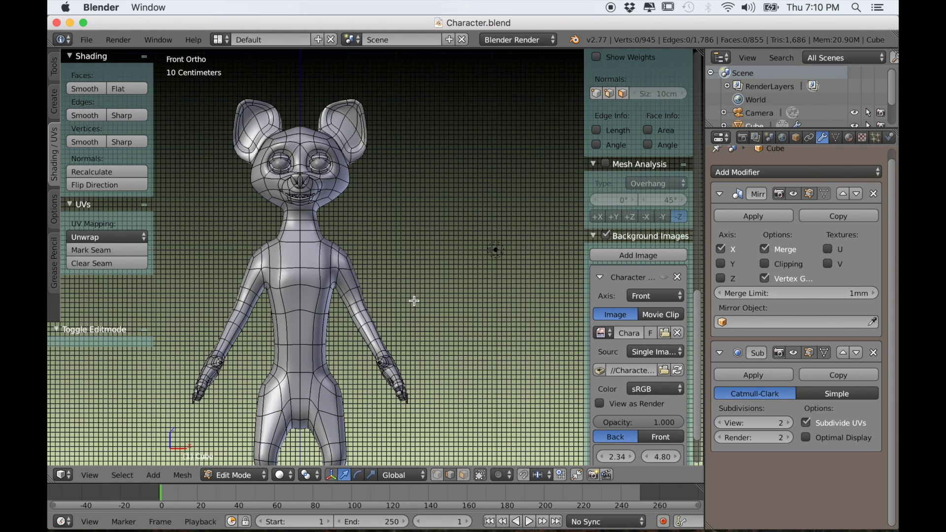
pyautogui.press('t')
pyautogui.press('n')
pyautogui.keyDown('shift'); pyautogui.hscroll(-5, 417, 313); pyautogui.keyUp('shift')
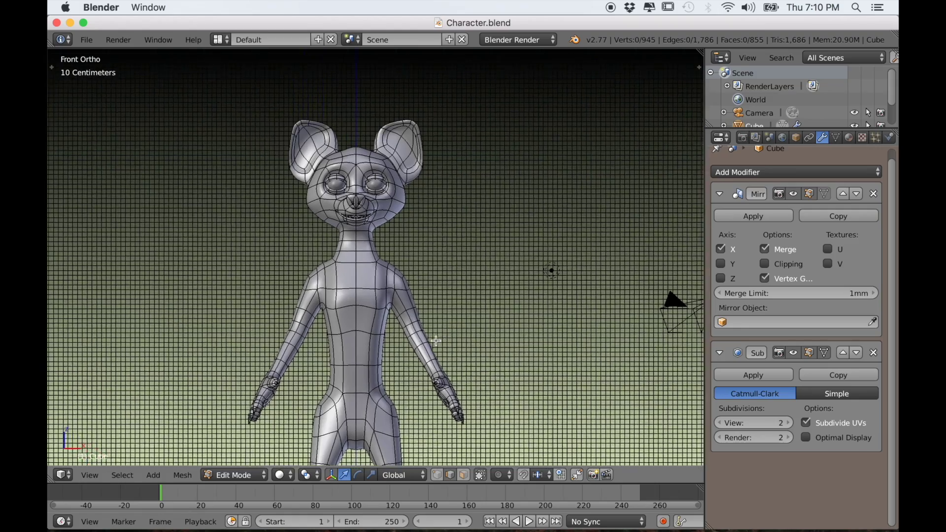
# Mark a seam across the forehead, down the middle of the back of the head and around the top of the neck
pyautogui.moveTo(468, 319); pyautogui.dragTo(471, 285, button='middle')
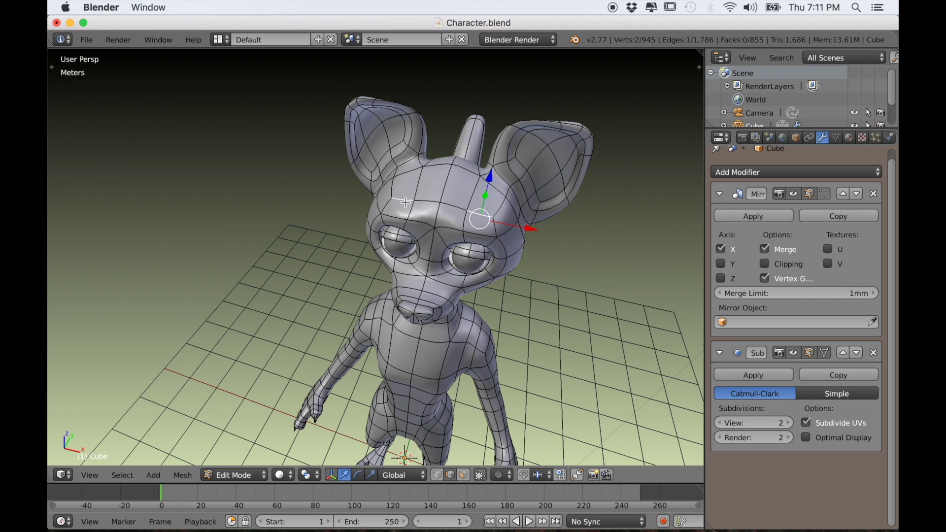
pyautogui.moveTo(445, 203); pyautogui.dragTo(423, 193, button='middle')
pyautogui.keyDown('shift'); pyautogui.rightClick(453, 206); pyautogui.keyUp('shift')
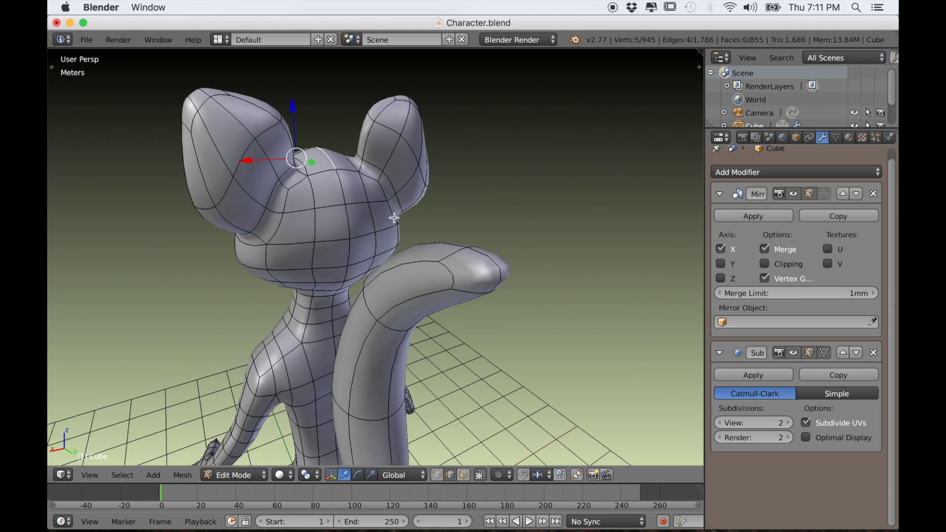
pyautogui.scroll(5, 415, 191)
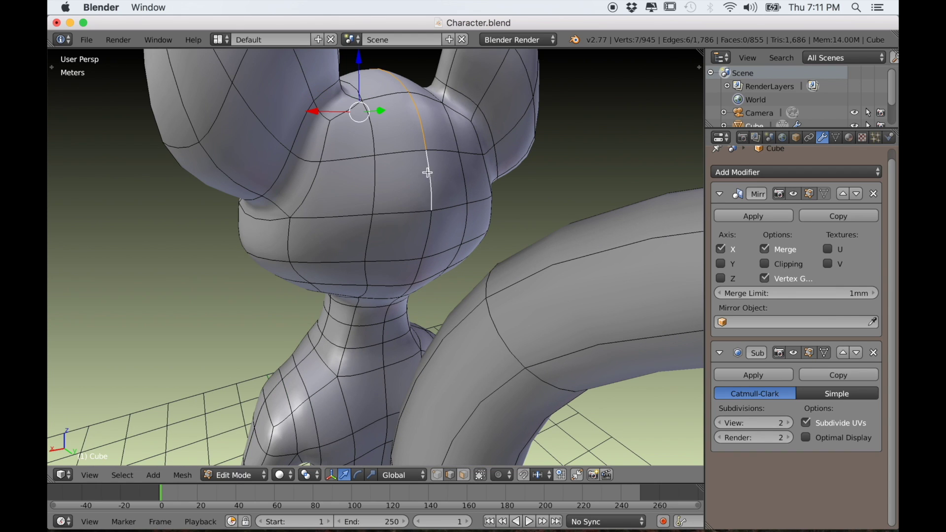
pyautogui.moveTo(417, 296); pyautogui.dragTo(441, 265, button='middle')
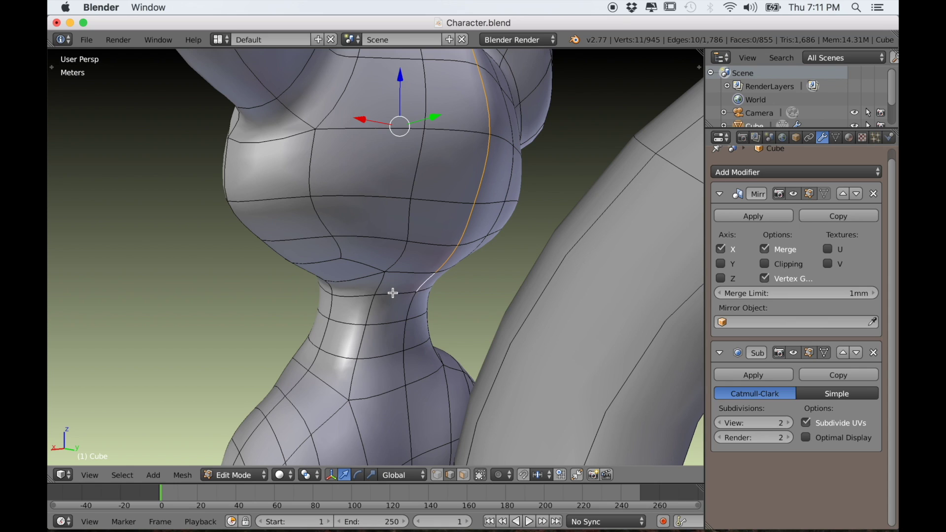
pyautogui.hotkey('ctrl', 'e')
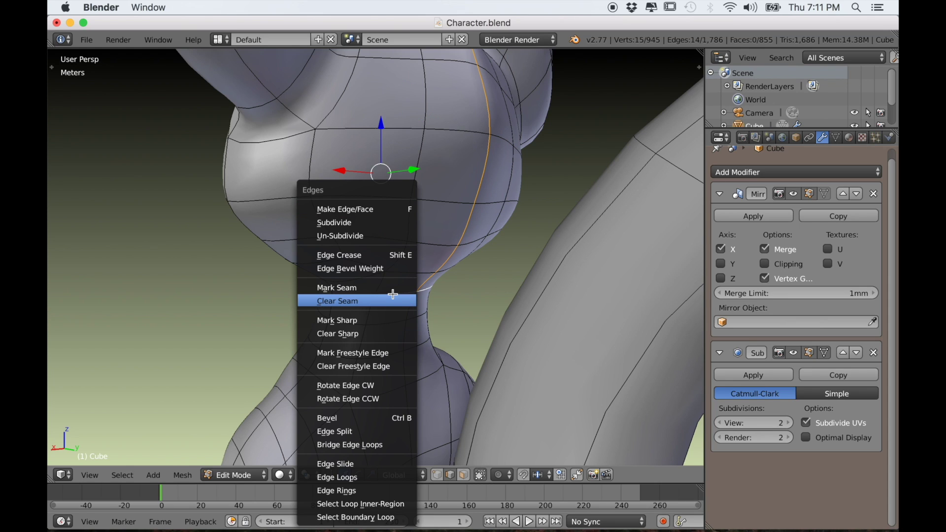
pyautogui.click(381, 290)
# Mark the edge loop around the base of the ear as a seam
pyautogui.scroll(-5, 380, 290)
pyautogui.moveTo(381, 290); pyautogui.dragTo(502, 300, button='middle')
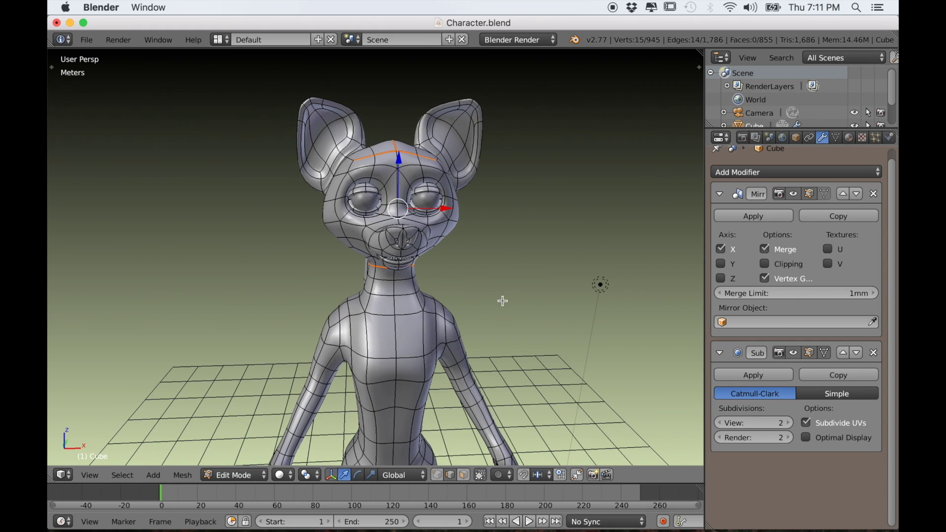
pyautogui.moveTo(492, 255); pyautogui.dragTo(455, 277, button='middle')
pyautogui.scroll(3, 456, 277)
pyautogui.moveTo(429, 310); pyautogui.dragTo(402, 263, button='middle')
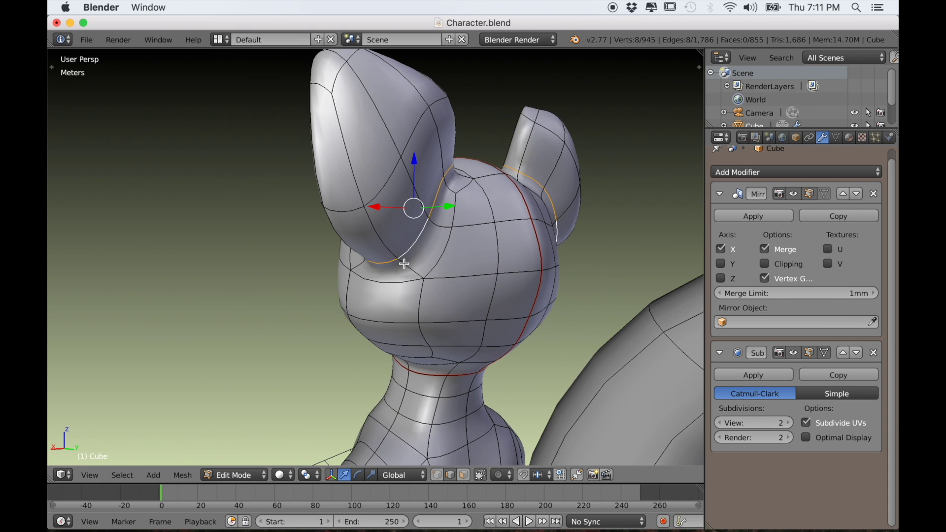
pyautogui.click(404, 264)
# Mark the edges along the outer rim of the ear as a seam
pyautogui.moveTo(401, 264); pyautogui.dragTo(468, 254, button='middle')
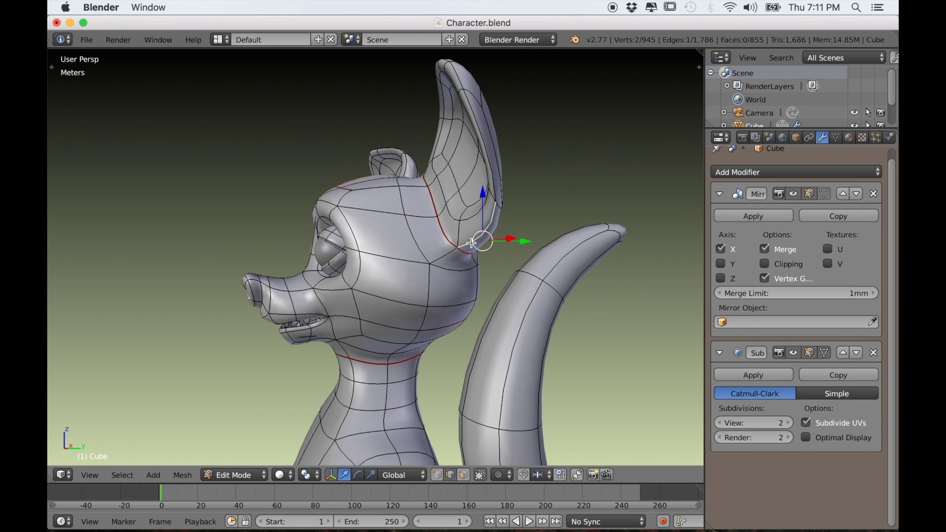
pyautogui.moveTo(475, 239); pyautogui.dragTo(431, 317, button='middle')
pyautogui.hotkey('ctrl', 'e')
pyautogui.click(488, 259)
# Mark the edges behind the nose as a seam and deselect everything
pyautogui.scroll(5, 430, 318)
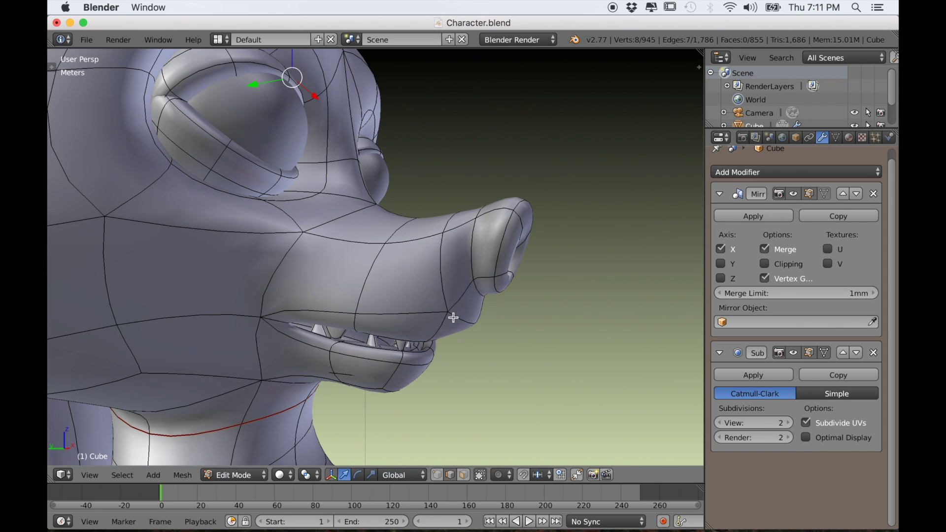
pyautogui.scroll(-5, 505, 301)
pyautogui.moveTo(505, 301); pyautogui.dragTo(419, 300, button='middle')
pyautogui.scroll(4, 358, 320)
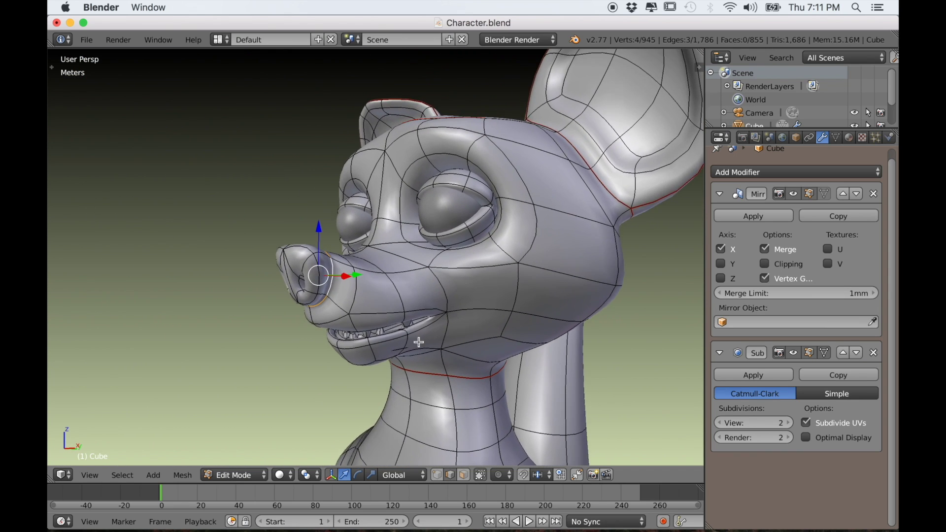
pyautogui.hotkey('ctrl', 'e')
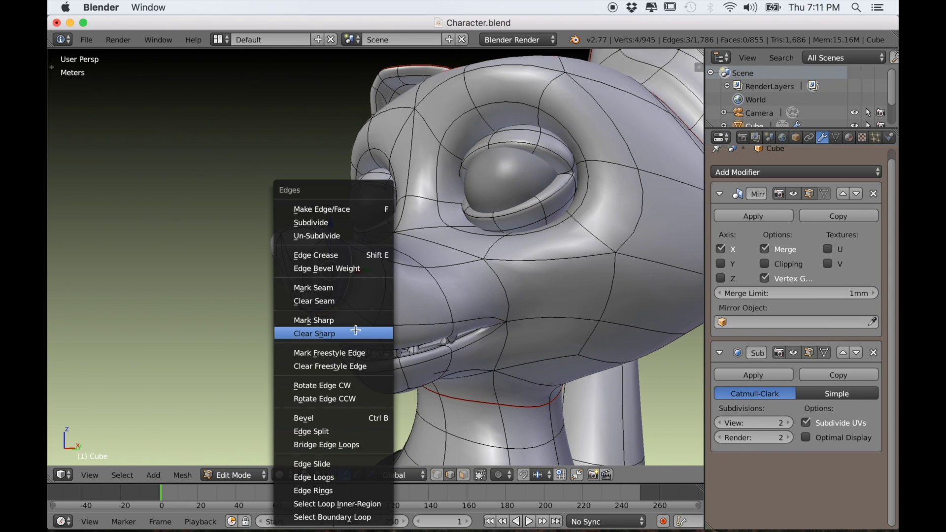
pyautogui.click(328, 288)
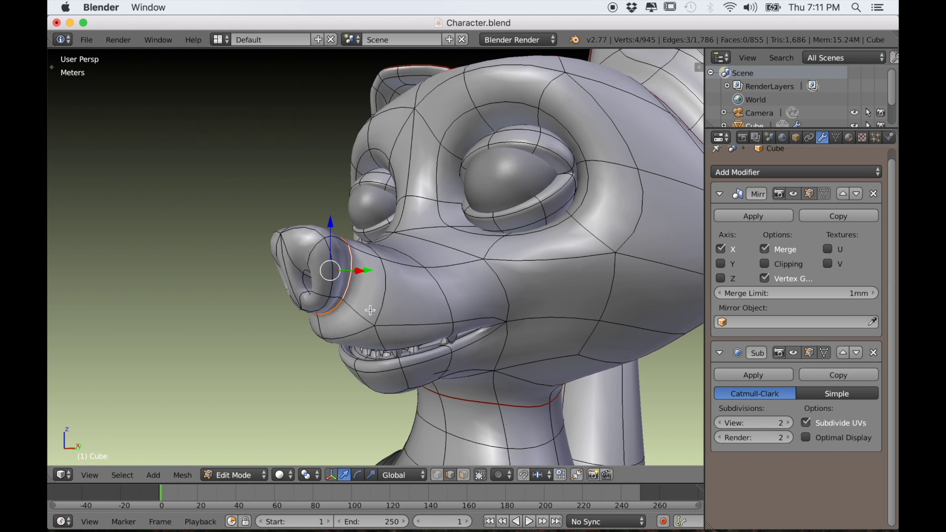
pyautogui.press('a')
# Mark the edge loop around the wrist as a seam
pyautogui.scroll(-1, 366, 336)
pyautogui.moveTo(366, 335); pyautogui.dragTo(447, 330, button='middle')
pyautogui.keyDown('shift'); pyautogui.moveTo(447, 330); pyautogui.dragTo(492, 253, button='middle'); pyautogui.keyUp('shift')
pyautogui.scroll(-3, 553, 269)
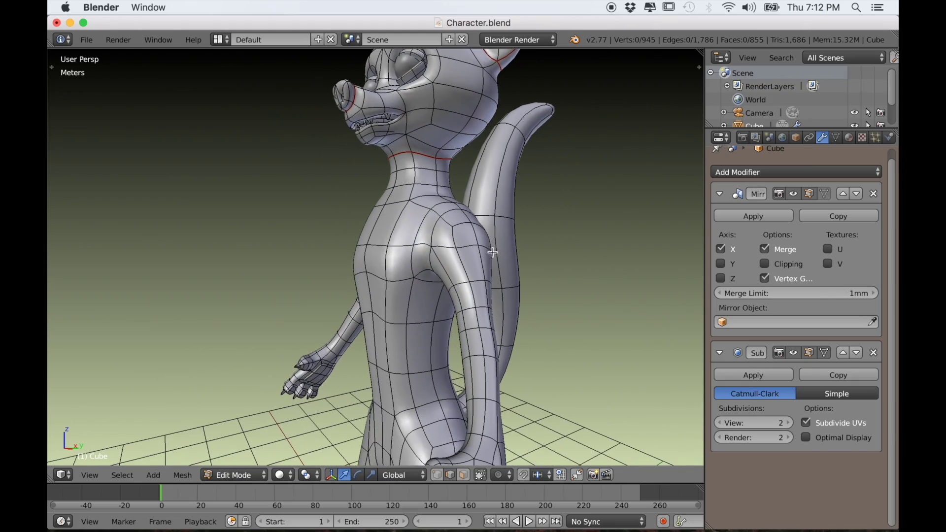
pyautogui.scroll(-2, 504, 307)
pyautogui.moveTo(504, 306); pyautogui.dragTo(485, 340, button='middle')
pyautogui.keyDown('shift'); pyautogui.moveTo(485, 340); pyautogui.dragTo(492, 212, button='middle'); pyautogui.keyUp('shift')
pyautogui.scroll(4, 512, 246)
pyautogui.moveTo(571, 301); pyautogui.dragTo(510, 308, button='middle')
pyautogui.scroll(3, 511, 308)
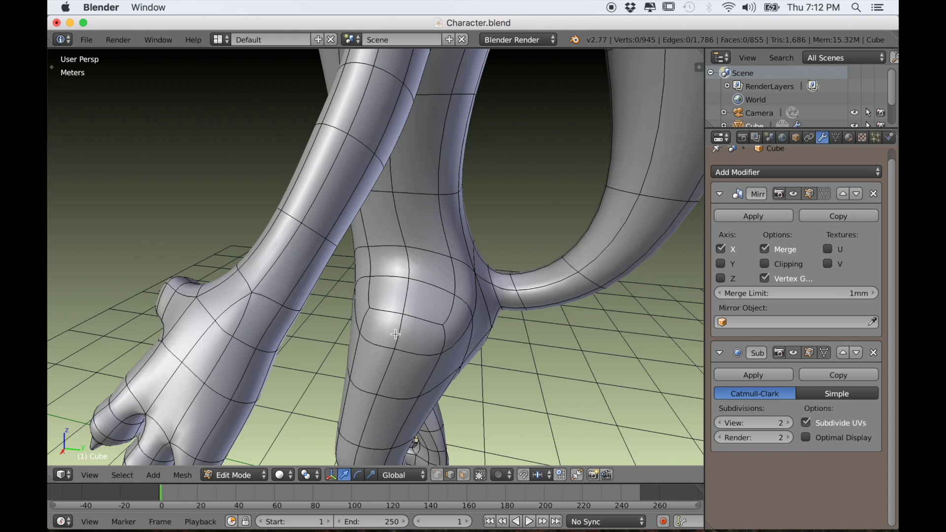
pyautogui.moveTo(406, 333); pyautogui.dragTo(441, 329, button='middle')
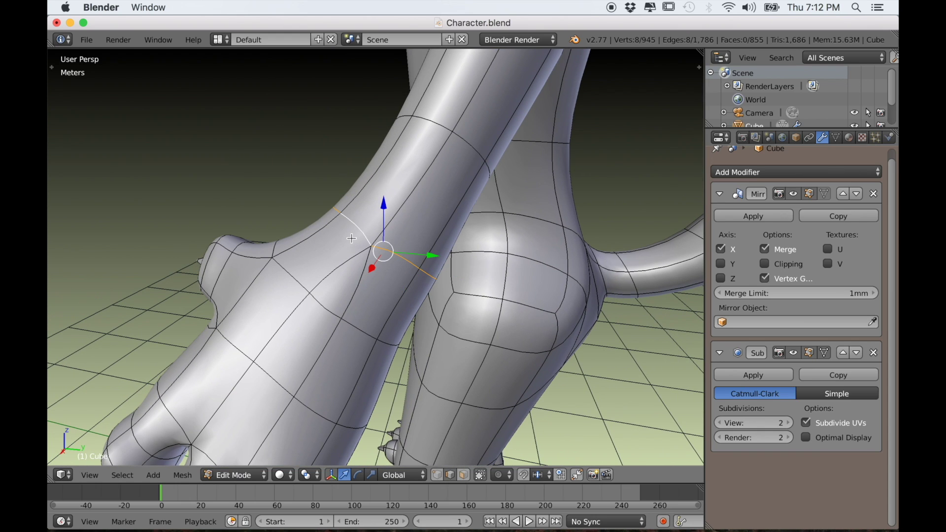
pyautogui.hotkey('ctrl', 'e')
pyautogui.click(351, 239)
# Mark the edge loop around the ankle as a seam
pyautogui.scroll(-5, 351, 239)
pyautogui.moveTo(347, 298); pyautogui.dragTo(400, 215, button='middle')
pyautogui.scroll(6, 435, 283)
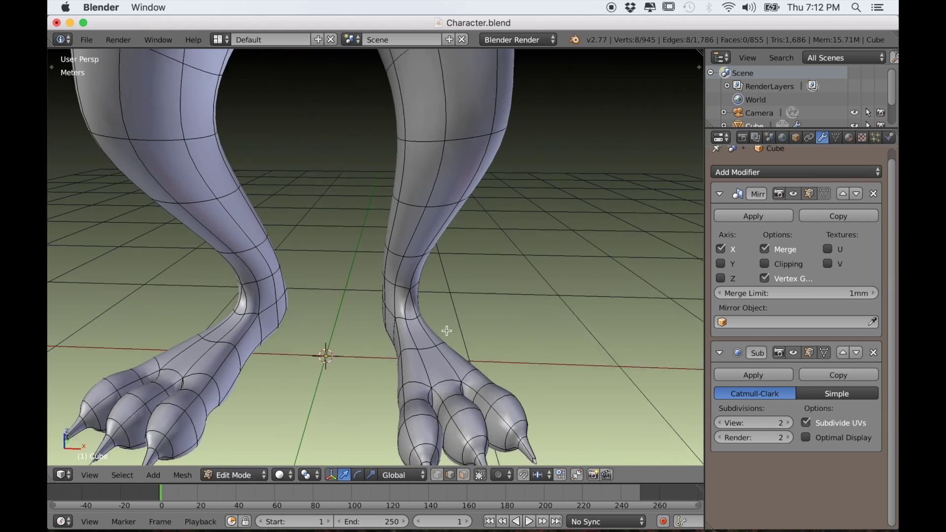
pyautogui.moveTo(448, 306); pyautogui.dragTo(532, 333, button='middle')
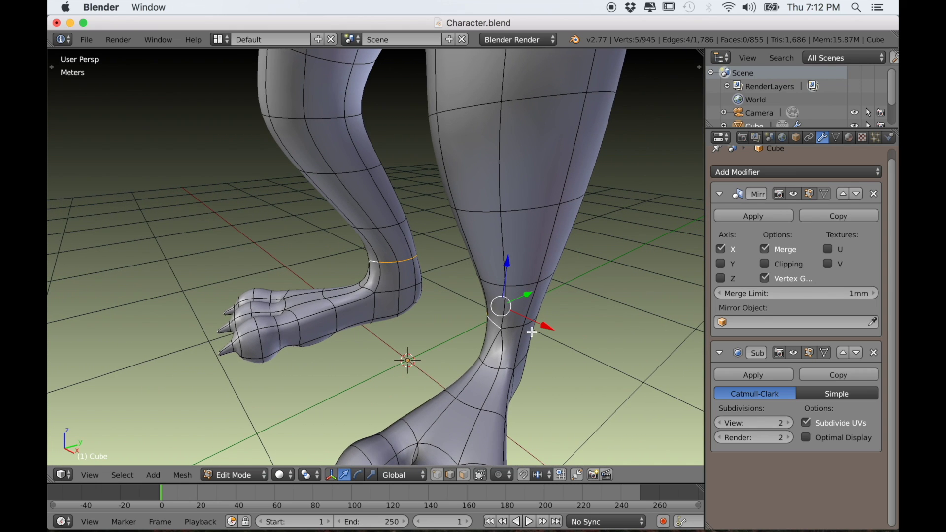
pyautogui.keyDown('alt'); pyautogui.keyDown('shift'); pyautogui.rightClick(513, 326); pyautogui.keyUp('shift'); pyautogui.keyUp('alt')
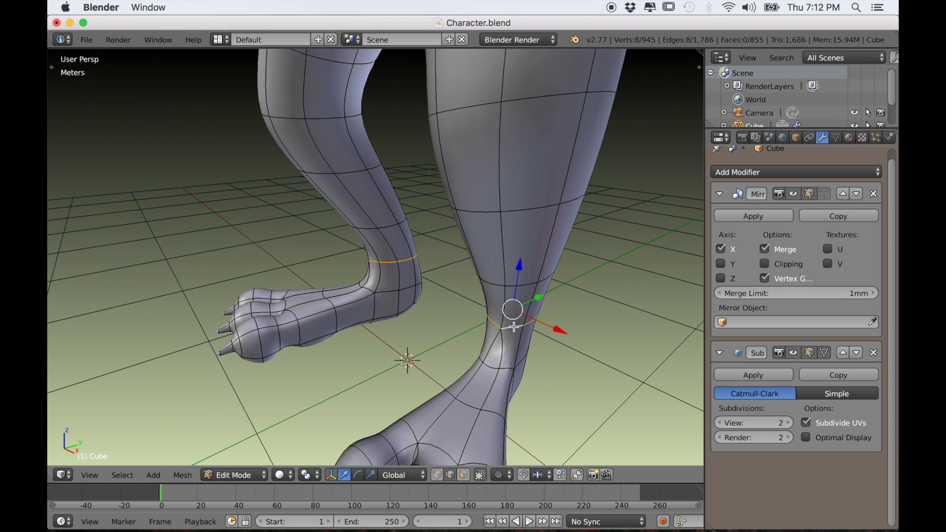
pyautogui.hotkey('ctrl', 'e')
pyautogui.click(493, 288)
# Mark the edges from the crotch down the inner side of the leg to the ankle loop as a seam
pyautogui.moveTo(480, 322); pyautogui.dragTo(425, 335, button='middle')
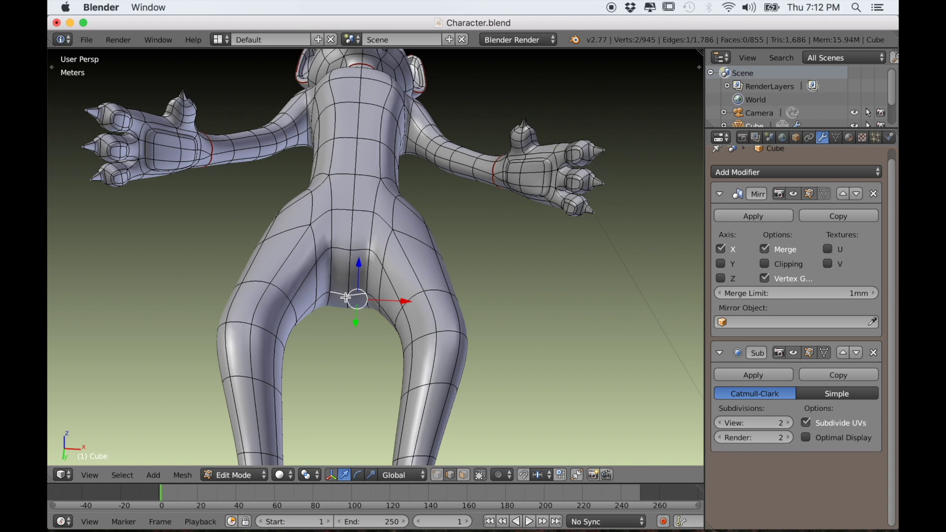
pyautogui.press('KP_Decimal')
pyautogui.scroll(-10, 361, 335)
pyautogui.moveTo(369, 371); pyautogui.dragTo(429, 211, button='middle')
pyautogui.keyDown('shift'); pyautogui.rightClick(422, 171); pyautogui.keyUp('shift')
pyautogui.keyDown('shift'); pyautogui.rightClick(468, 206); pyautogui.keyUp('shift')
pyautogui.moveTo(481, 230); pyautogui.dragTo(462, 197, button='middle')
pyautogui.keyDown('shift'); pyautogui.rightClick(491, 319); pyautogui.keyUp('shift')
pyautogui.keyDown('shift'); pyautogui.rightClick(488, 357); pyautogui.keyUp('shift')
pyautogui.scroll(-4, 500, 394)
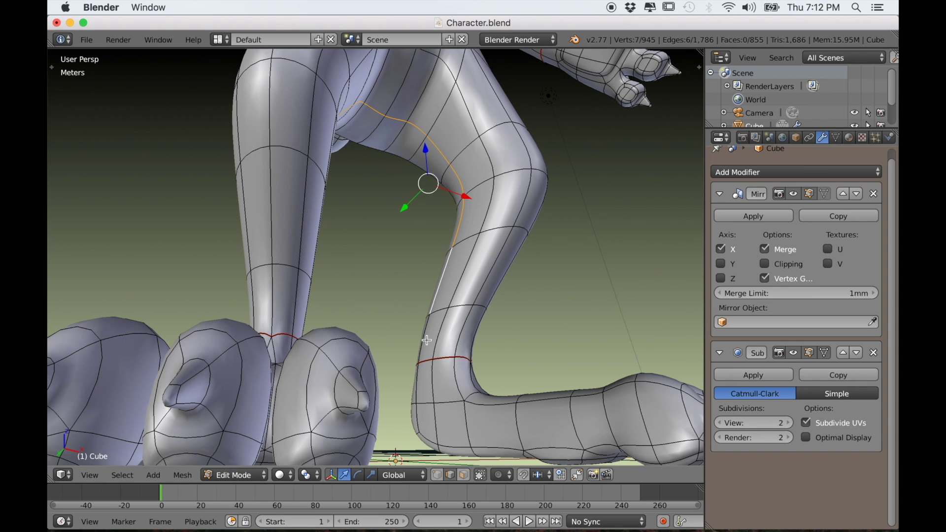
pyautogui.keyDown('shift'); pyautogui.rightClick(428, 340); pyautogui.keyUp('shift')
pyautogui.moveTo(429, 340); pyautogui.dragTo(515, 362, button='middle')
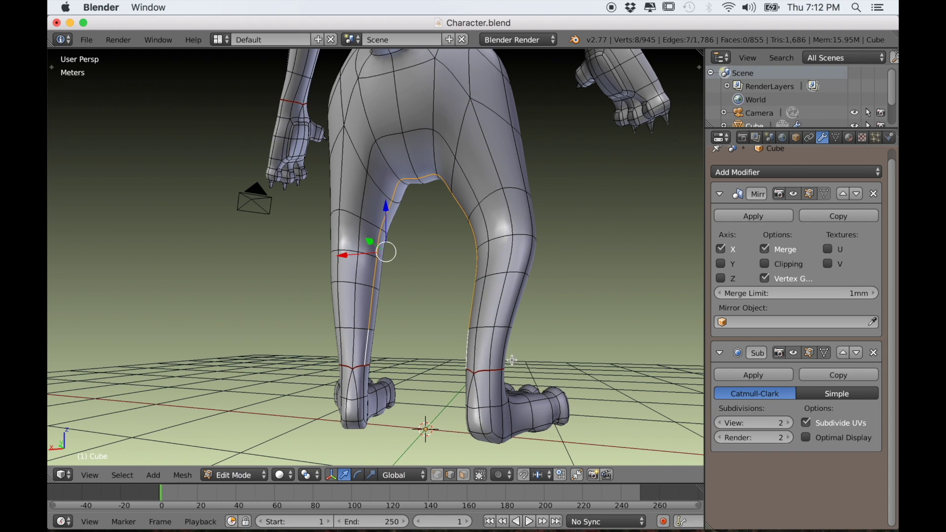
pyautogui.hotkey('ctrl', 'e')
pyautogui.click(472, 285)
# Select the chain of edges running up the outer side of the leg from the ankle seam to the hip
pyautogui.moveTo(389, 307); pyautogui.dragTo(434, 313, button='middle')
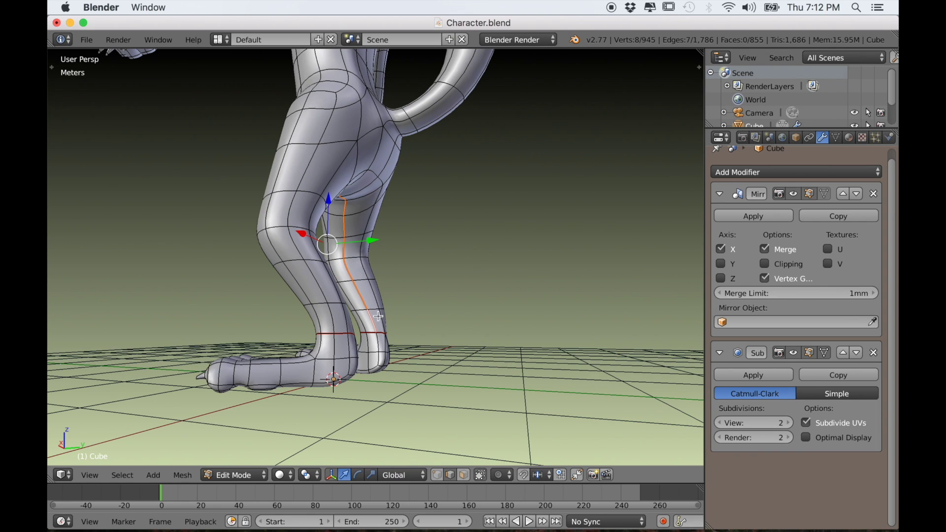
pyautogui.moveTo(332, 321); pyautogui.dragTo(363, 335, button='middle')
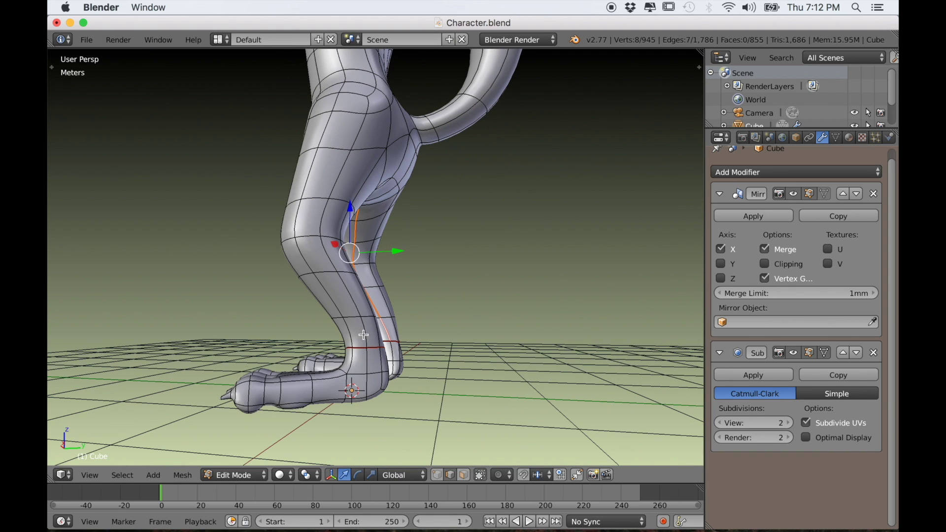
pyautogui.moveTo(329, 200); pyautogui.dragTo(353, 231, button='middle')
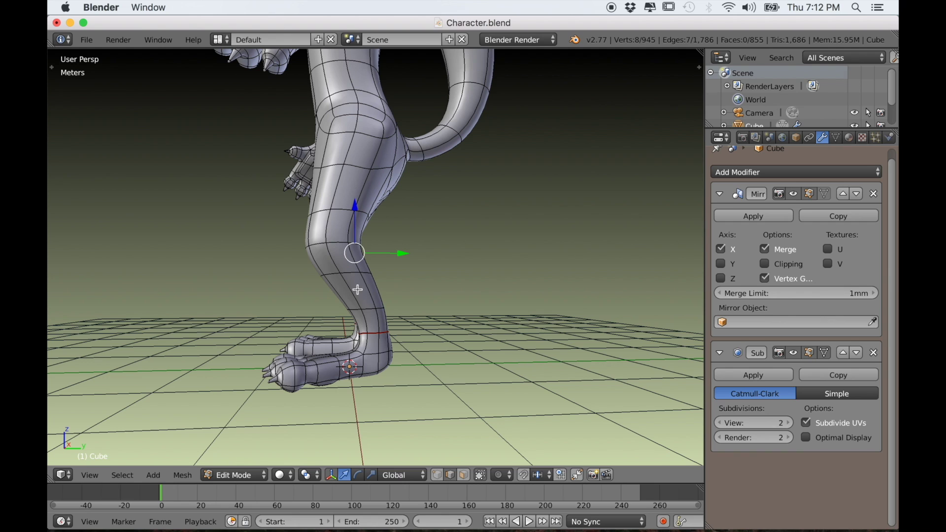
pyautogui.rightClick(363, 320)
pyautogui.keyDown('shift'); pyautogui.rightClick(357, 302); pyautogui.keyUp('shift')
pyautogui.keyDown('shift'); pyautogui.rightClick(333, 260); pyautogui.keyUp('shift')
pyautogui.keyDown('shift'); pyautogui.rightClick(334, 216); pyautogui.keyUp('shift')
pyautogui.keyDown('shift'); pyautogui.rightClick(342, 194); pyautogui.keyUp('shift')
pyautogui.keyDown('shift'); pyautogui.rightClick(348, 154); pyautogui.keyUp('shift')
pyautogui.keyDown('shift'); pyautogui.rightClick(354, 125); pyautogui.keyUp('shift')
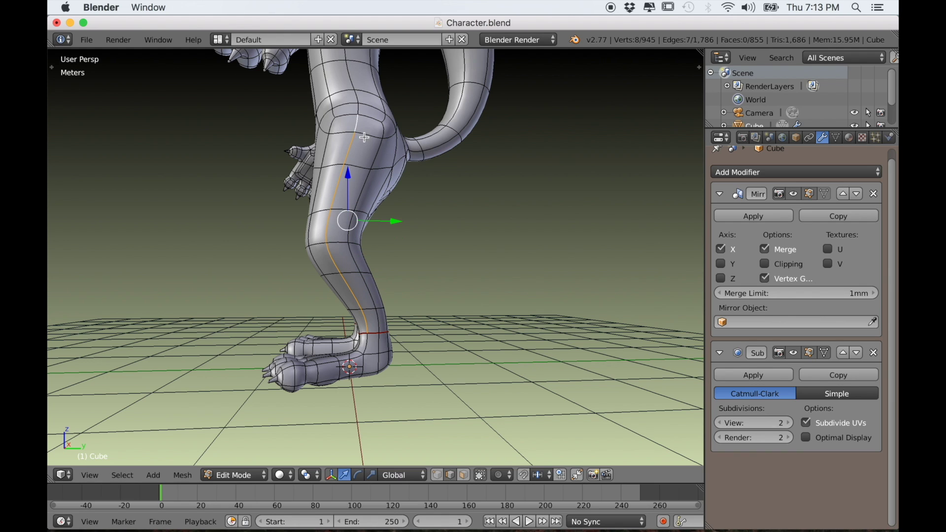
# Extend the selection up the side of the torso and along the underside of the arm to the wrist, and mark it as a seam
pyautogui.scroll(3, 433, 200)
pyautogui.scroll(5, 433, 200)
pyautogui.keyDown('shift'); pyautogui.rightClick(431, 121); pyautogui.keyUp('shift')
pyautogui.keyDown('shift'); pyautogui.rightClick(431, 92); pyautogui.keyUp('shift')
pyautogui.moveTo(430, 91); pyautogui.dragTo(428, 172, button='middle')
pyautogui.keyDown('shift'); pyautogui.rightClick(438, 221); pyautogui.keyUp('shift')
pyautogui.keyDown('shift'); pyautogui.rightClick(422, 133); pyautogui.keyUp('shift')
pyautogui.keyDown('shift'); pyautogui.rightClick(421, 71); pyautogui.keyUp('shift')
pyautogui.moveTo(421, 71); pyautogui.dragTo(434, 205, button='middle')
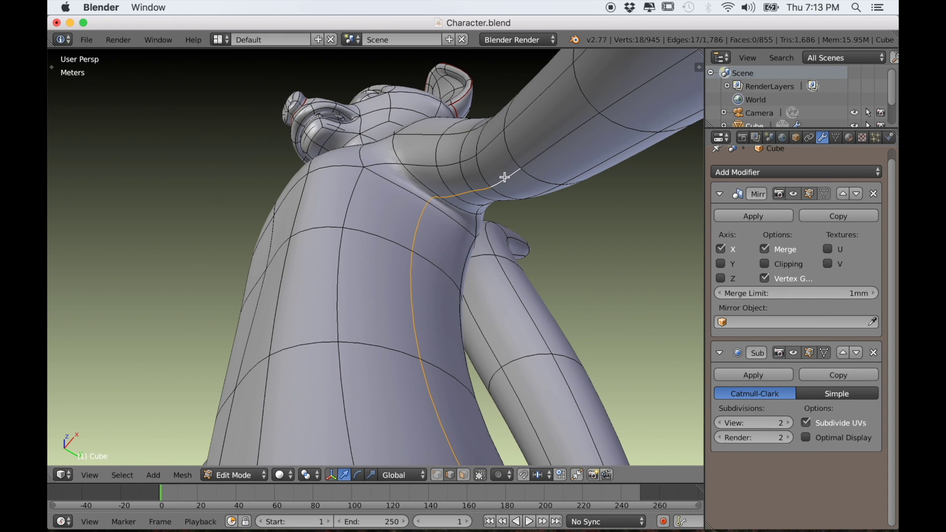
pyautogui.moveTo(539, 157); pyautogui.dragTo(551, 213, button='middle')
pyautogui.keyDown('shift'); pyautogui.rightClick(468, 229); pyautogui.keyUp('shift')
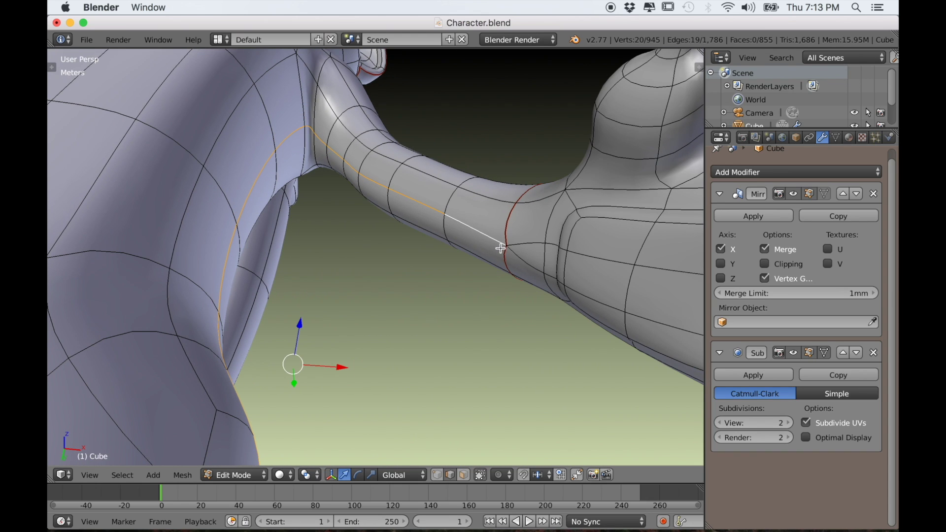
pyautogui.hotkey('ctrl', 'e')
pyautogui.click(497, 249)
# Select the chain of edges along the outer side of the arm from the wrist seam to the upper arm
pyautogui.moveTo(498, 247); pyautogui.dragTo(412, 306, button='middle')
pyautogui.scroll(1, 363, 324)
pyautogui.rightClick(301, 306)
pyautogui.keyDown('shift'); pyautogui.rightClick(332, 249); pyautogui.keyUp('shift')
pyautogui.keyDown('shift'); pyautogui.rightClick(350, 203); pyautogui.keyUp('shift')
pyautogui.keyDown('shift'); pyautogui.rightClick(362, 156); pyautogui.keyUp('shift')
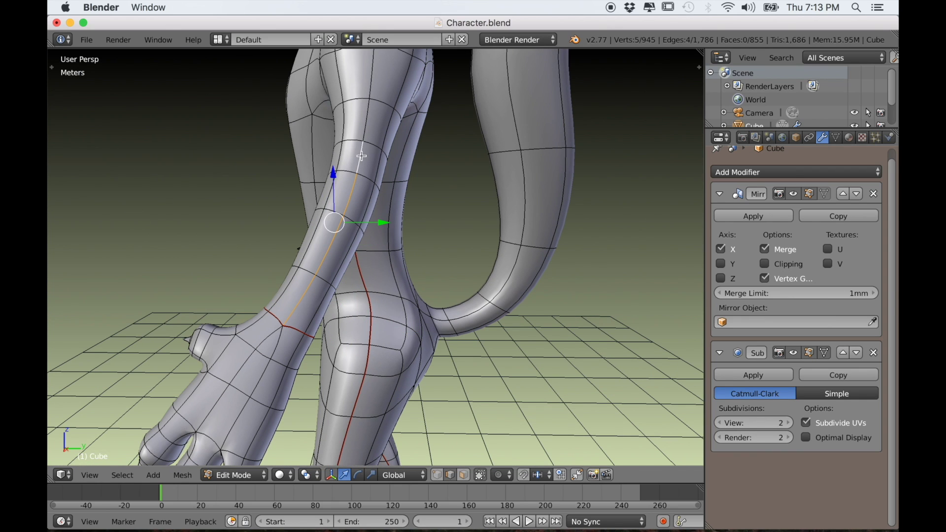
pyautogui.keyDown('shift'); pyautogui.rightClick(373, 101); pyautogui.keyUp('shift')
pyautogui.moveTo(367, 116); pyautogui.dragTo(390, 258, button='middle')
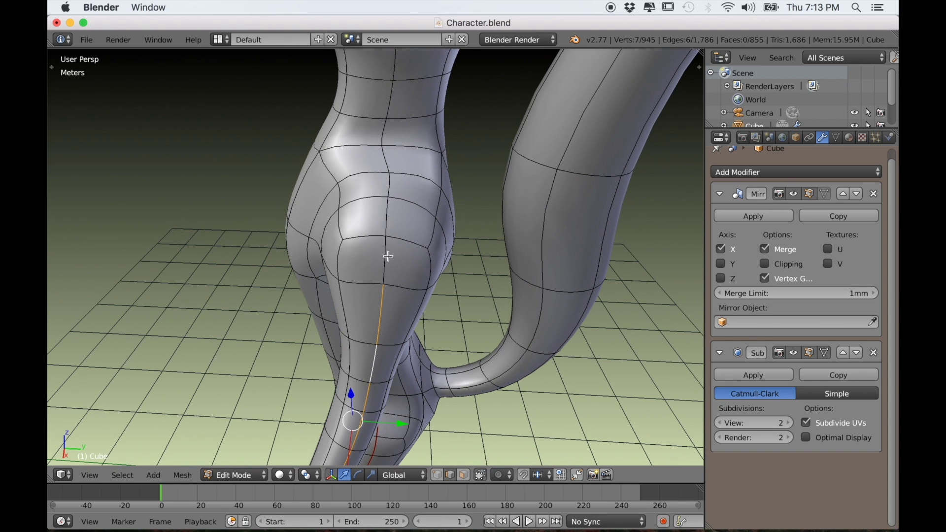
# Extend the arm selection over the shoulder to the neck seam and mark it as a seam
pyautogui.keyDown('shift'); pyautogui.rightClick(385, 261); pyautogui.keyUp('shift')
pyautogui.keyDown('shift'); pyautogui.rightClick(387, 227); pyautogui.keyUp('shift')
pyautogui.keyDown('shift'); pyautogui.rightClick(388, 201); pyautogui.keyUp('shift')
pyautogui.keyDown('shift'); pyautogui.rightClick(385, 160); pyautogui.keyUp('shift')
pyautogui.keyDown('shift'); pyautogui.rightClick(383, 127); pyautogui.keyUp('shift')
pyautogui.keyDown('shift'); pyautogui.moveTo(396, 116); pyautogui.dragTo(409, 227, button='middle'); pyautogui.keyUp('shift')
pyautogui.keyDown('shift'); pyautogui.rightClick(407, 180); pyautogui.keyUp('shift')
pyautogui.hotkey('ctrl', 'e')
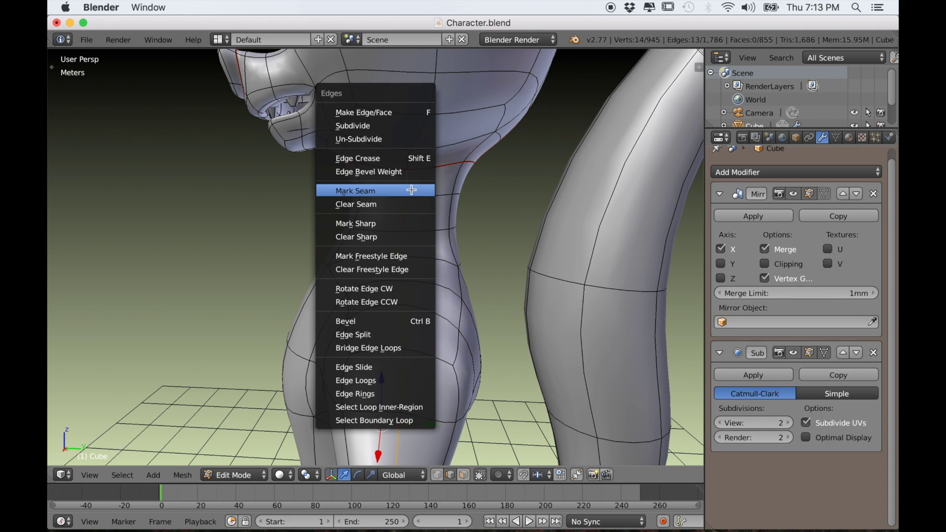
pyautogui.click(411, 190)
# Select the lower edges along the outer side of the foot from the heel towards the outer toe
pyautogui.scroll(-5, 412, 191)
pyautogui.moveTo(412, 197); pyautogui.dragTo(413, 148, button='middle')
pyautogui.scroll(-2, 454, 263)
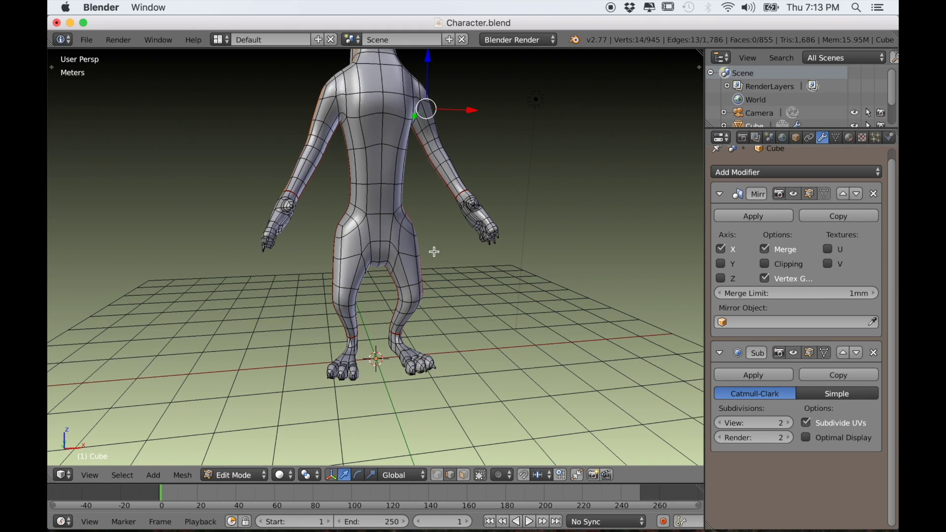
pyautogui.scroll(2, 457, 360)
pyautogui.moveTo(448, 383); pyautogui.dragTo(507, 338, button='middle')
pyautogui.scroll(4, 450, 338)
pyautogui.scroll(-2, 450, 338)
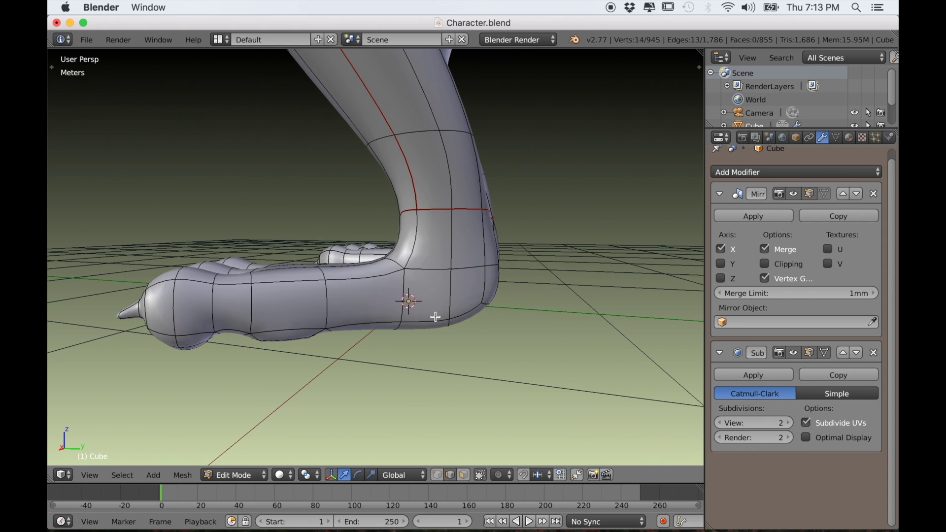
pyautogui.rightClick(463, 313)
pyautogui.keyDown('shift'); pyautogui.rightClick(419, 323); pyautogui.keyUp('shift')
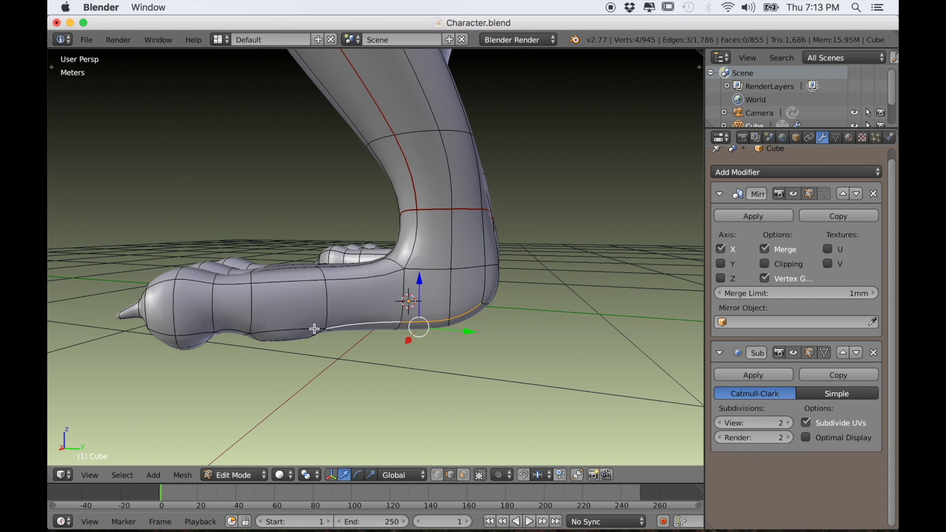
pyautogui.moveTo(258, 347); pyautogui.dragTo(274, 345, button='middle')
pyautogui.keyDown('shift'); pyautogui.rightClick(338, 302); pyautogui.keyUp('shift')
pyautogui.keyDown('shift'); pyautogui.rightClick(308, 308); pyautogui.keyUp('shift')
# Extend the selection around the front of the outer toe and onto the adjacent side of the middle toe
pyautogui.moveTo(276, 307); pyautogui.dragTo(397, 271, button='middle')
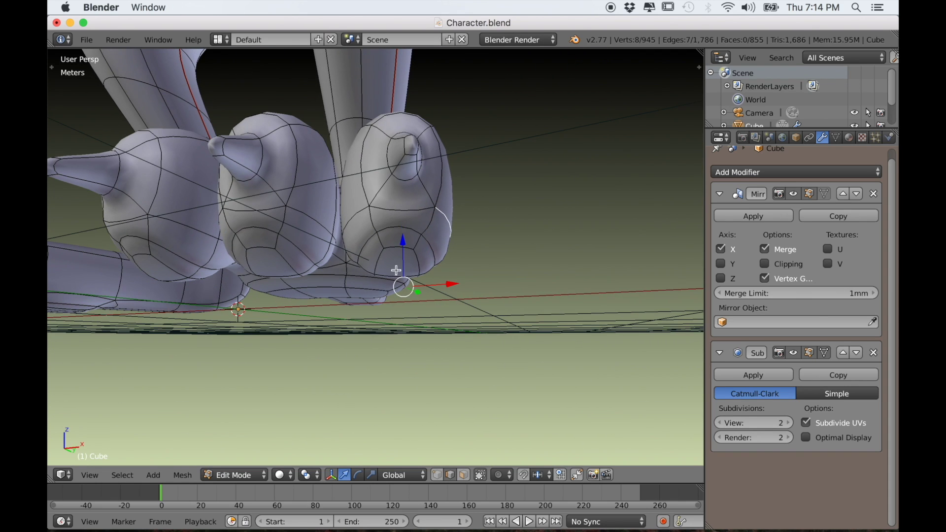
pyautogui.keyDown('shift'); pyautogui.rightClick(379, 210); pyautogui.keyUp('shift')
pyautogui.keyDown('shift'); pyautogui.rightClick(379, 210); pyautogui.keyUp('shift')
pyautogui.keyDown('shift'); pyautogui.rightClick(378, 208); pyautogui.keyUp('shift')
pyautogui.scroll(4, 387, 235)
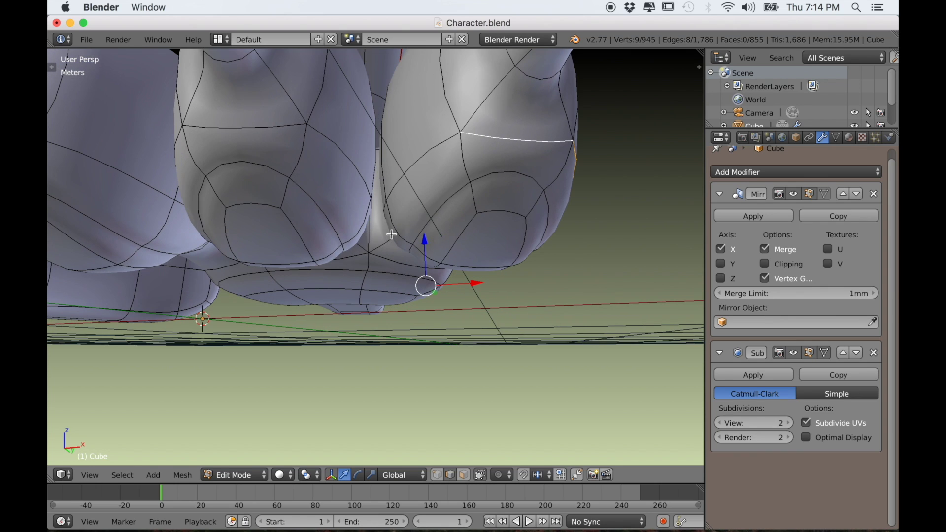
pyautogui.keyDown('shift'); pyautogui.rightClick(397, 209); pyautogui.keyUp('shift')
pyautogui.keyDown('shift'); pyautogui.rightClick(367, 192); pyautogui.keyUp('shift')
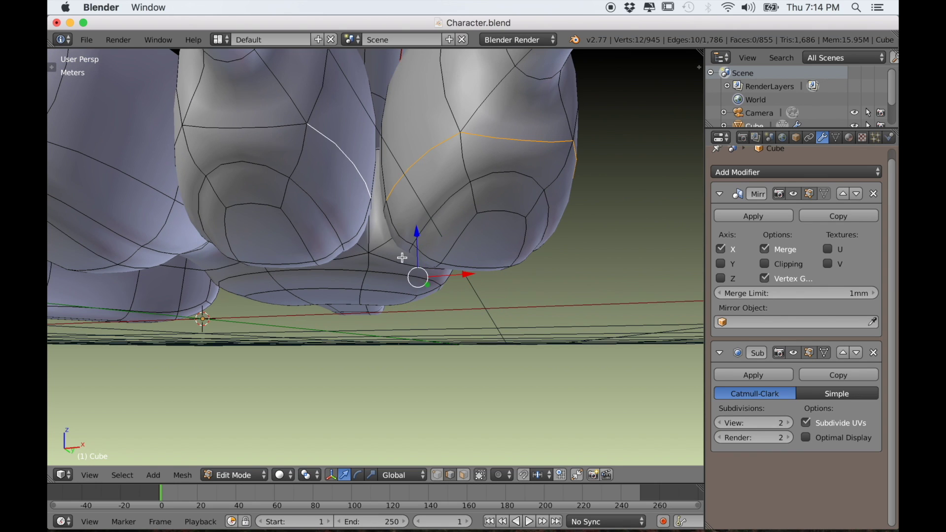
# Add the edges in the gap between the outer and middle toes, then those around the middle toe
pyautogui.scroll(-4, 402, 257)
pyautogui.moveTo(402, 257); pyautogui.dragTo(420, 336, button='middle')
pyautogui.scroll(2, 389, 278)
pyautogui.scroll(2, 419, 336)
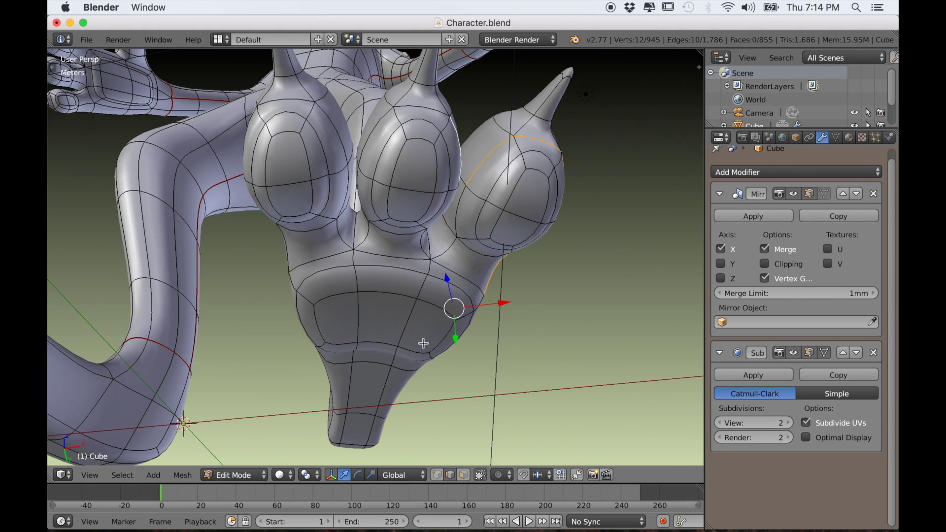
pyautogui.keyDown('shift'); pyautogui.rightClick(426, 242); pyautogui.keyUp('shift')
pyautogui.keyDown('shift'); pyautogui.rightClick(407, 237); pyautogui.keyUp('shift')
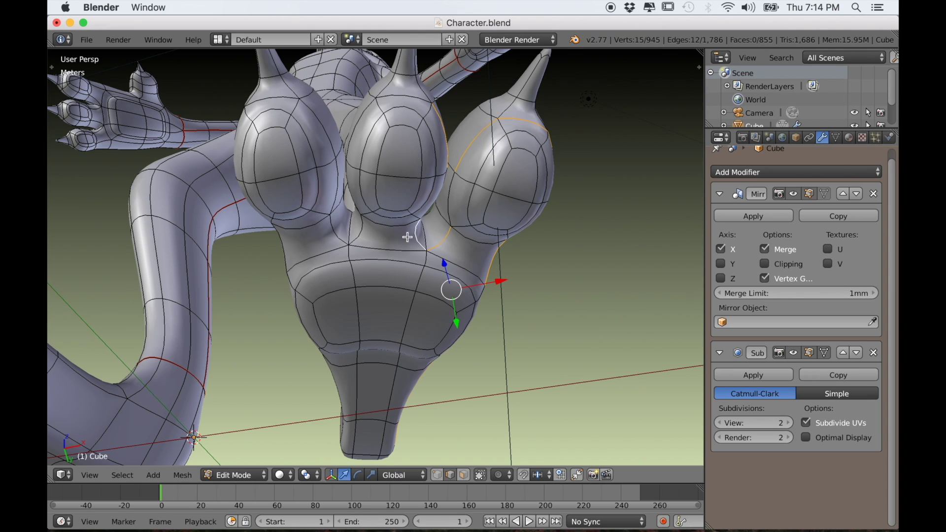
pyautogui.keyDown('shift'); pyautogui.rightClick(363, 228); pyautogui.keyUp('shift')
pyautogui.keyDown('shift'); pyautogui.rightClick(357, 143); pyautogui.keyUp('shift')
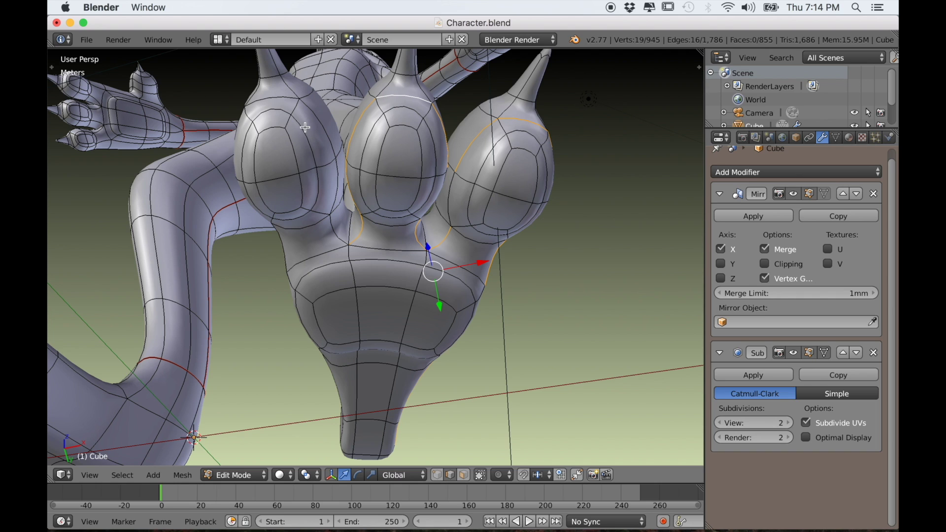
# Continue the selection around the inner toe and back along the inner side of the foot towards the heel
pyautogui.keyDown('shift'); pyautogui.rightClick(313, 105); pyautogui.keyUp('shift')
pyautogui.keyDown('shift'); pyautogui.rightClick(280, 102); pyautogui.keyUp('shift')
pyautogui.moveTo(279, 158); pyautogui.dragTo(330, 142, button='middle')
pyautogui.keyDown('shift'); pyautogui.rightClick(355, 124); pyautogui.keyUp('shift')
pyautogui.keyDown('shift'); pyautogui.rightClick(315, 242); pyautogui.keyUp('shift')
pyautogui.keyDown('shift'); pyautogui.rightClick(309, 260); pyautogui.keyUp('shift')
pyautogui.keyDown('shift'); pyautogui.rightClick(282, 348); pyautogui.keyUp('shift')
pyautogui.moveTo(259, 382); pyautogui.dragTo(363, 249, button='middle')
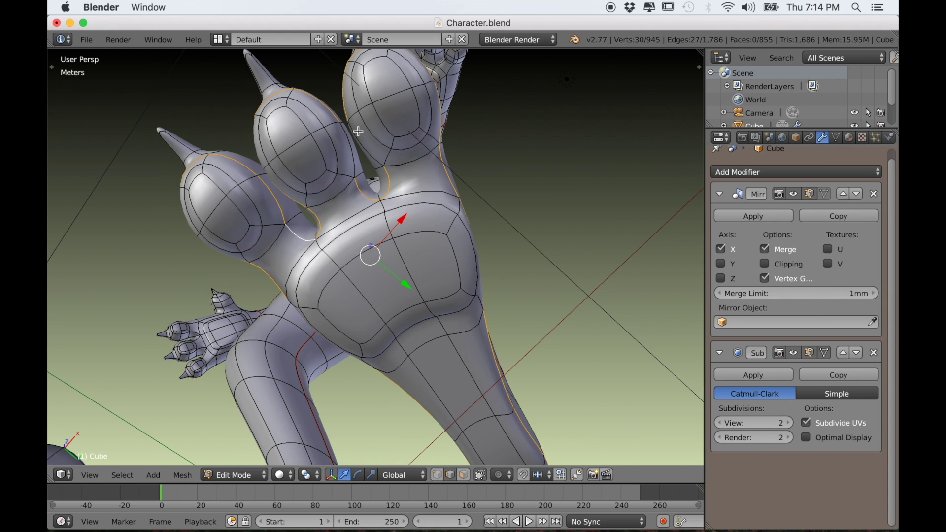
# Complete the sole outline across the back of the heel and mark the selected edges as a seam
pyautogui.moveTo(361, 161); pyautogui.dragTo(405, 173, button='middle')
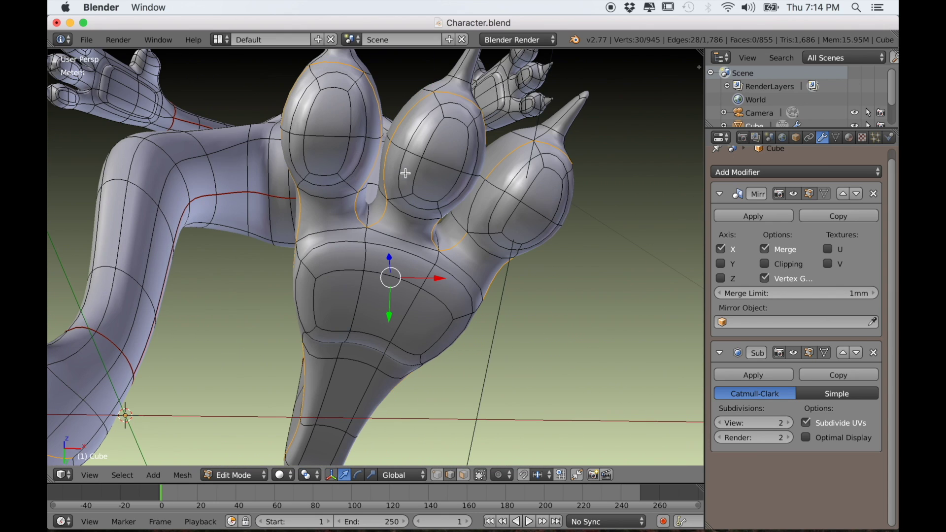
pyautogui.moveTo(491, 226)
pyautogui.mouseDown(button='middle')
pyautogui.moveTo(507, 238)
pyautogui.moveTo(443, 280)
pyautogui.moveTo(413, 270)
pyautogui.moveTo(369, 298)
pyautogui.moveTo(318, 297)
pyautogui.moveTo(261, 328)
pyautogui.mouseUp(button='middle')
pyautogui.press('z')
pyautogui.press('z')
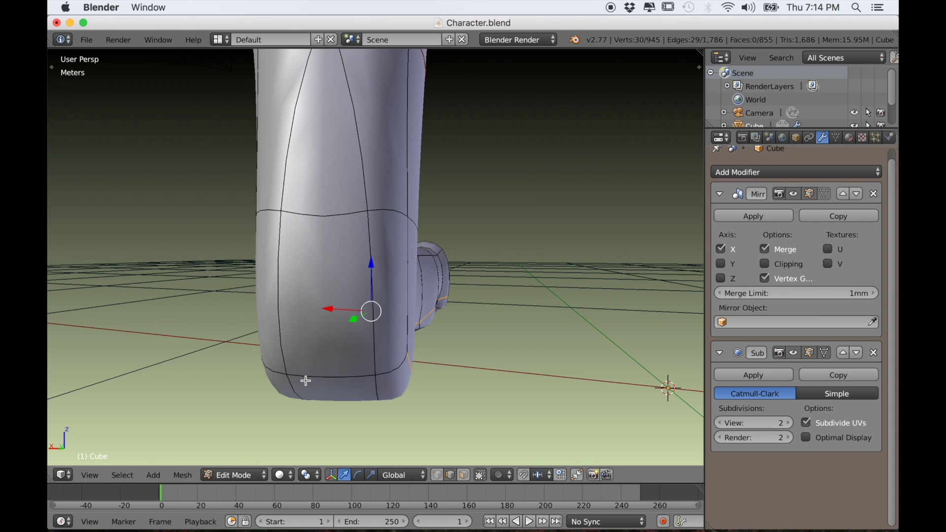
pyautogui.moveTo(307, 377); pyautogui.dragTo(350, 374, button='middle')
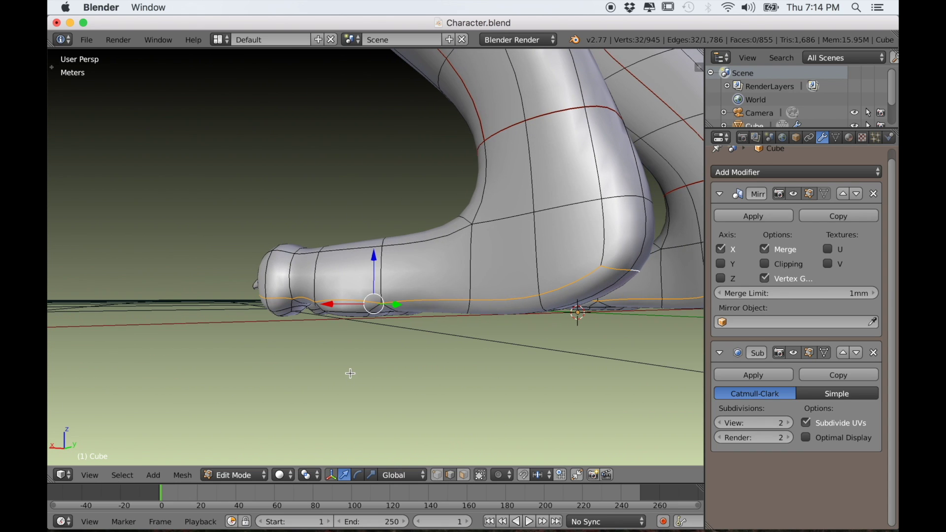
pyautogui.hotkey('ctrl', 'e')
pyautogui.press('Return')
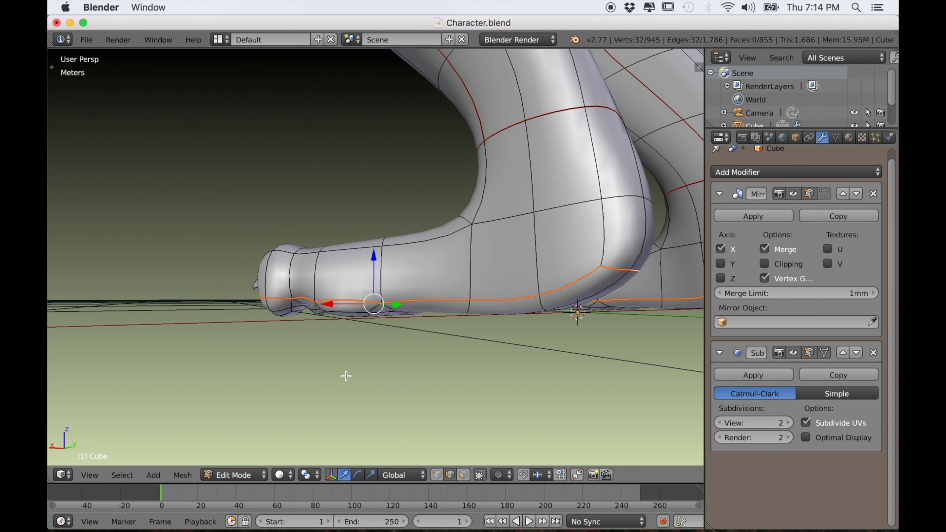
# Mark the edge loops at the bases of the three toe claws as seams and deselect everything
pyautogui.moveTo(349, 382); pyautogui.dragTo(306, 275, button='middle')
pyautogui.scroll(4, 284, 305)
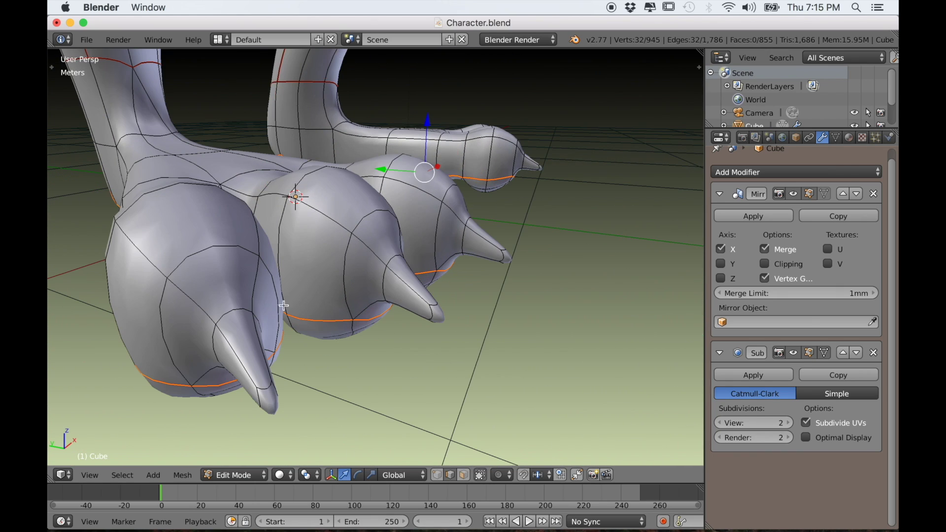
pyautogui.keyDown('alt'); pyautogui.rightClick(229, 317); pyautogui.keyUp('alt')
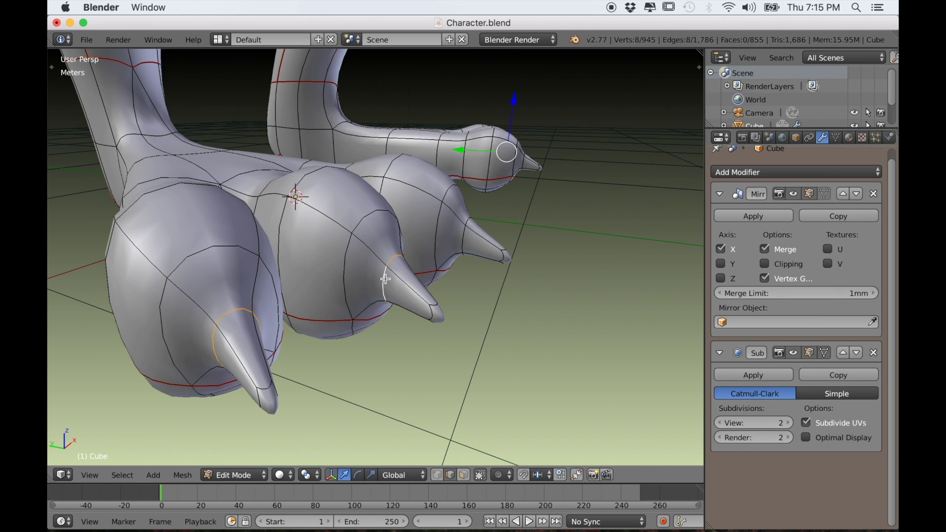
pyautogui.keyDown('alt'); pyautogui.keyDown('shift'); pyautogui.rightClick(461, 238); pyautogui.keyUp('shift'); pyautogui.keyUp('alt')
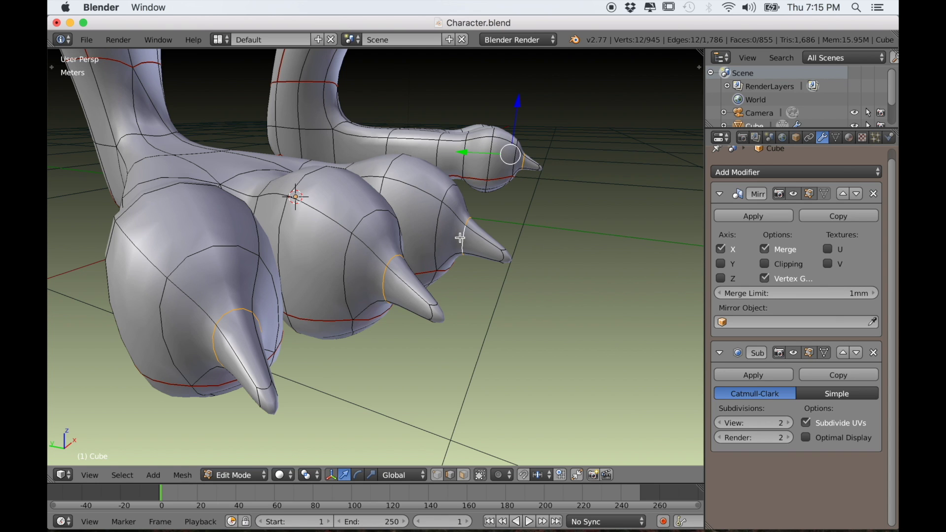
pyautogui.hotkey('ctrl', 'e')
pyautogui.click(459, 238)
pyautogui.scroll(-5, 477, 249)
pyautogui.moveTo(476, 248); pyautogui.dragTo(432, 243, button='middle')
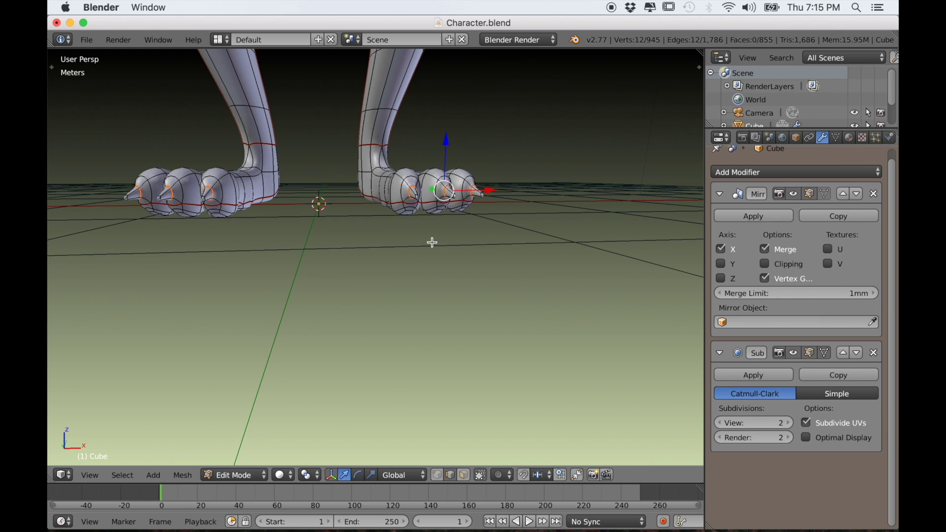
pyautogui.press('a')
# Inspect the seams on the torso and arms and examine the hand's edge layout up close
pyautogui.scroll(-5, 392, 270)
pyautogui.moveTo(370, 239); pyautogui.dragTo(400, 364, button='middle')
pyautogui.scroll(4, 427, 373)
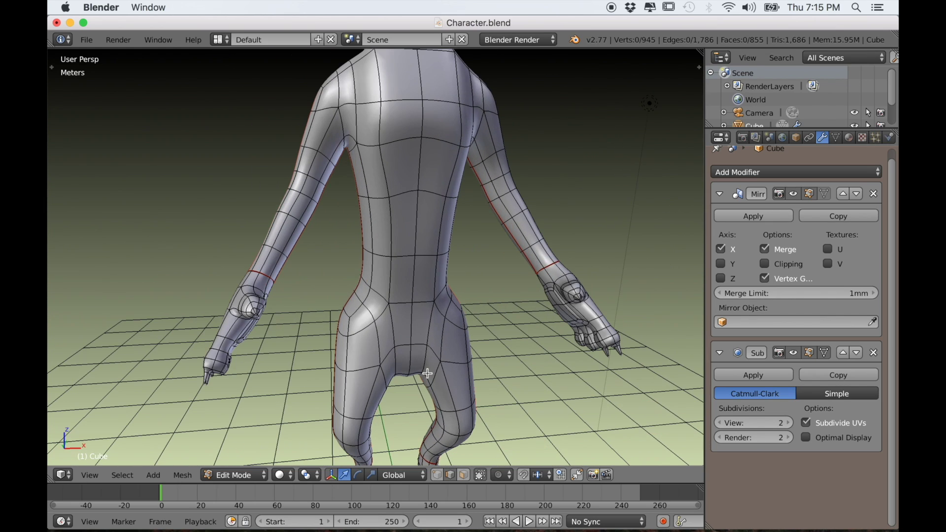
pyautogui.scroll(-4, 446, 368)
pyautogui.moveTo(342, 312); pyautogui.dragTo(397, 313, button='middle')
pyautogui.scroll(3, 492, 210)
pyautogui.keyDown('shift'); pyautogui.moveTo(491, 210); pyautogui.dragTo(446, 262, button='middle'); pyautogui.keyUp('shift')
pyautogui.scroll(1, 445, 262)
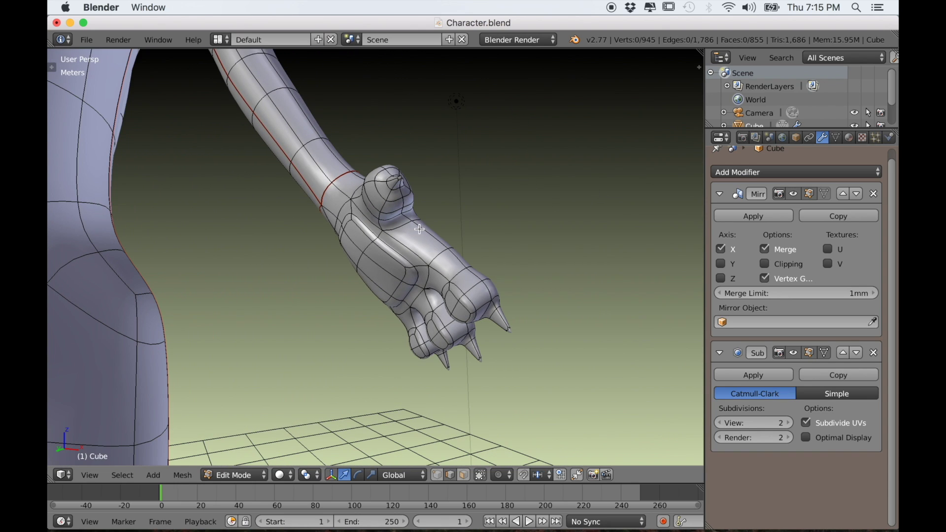
# Select the edge loop running over the thumb and along the side of the hand, and deselect its part on the arm above the wrist
pyautogui.keyDown('alt'); pyautogui.rightClick(404, 204); pyautogui.keyUp('alt')
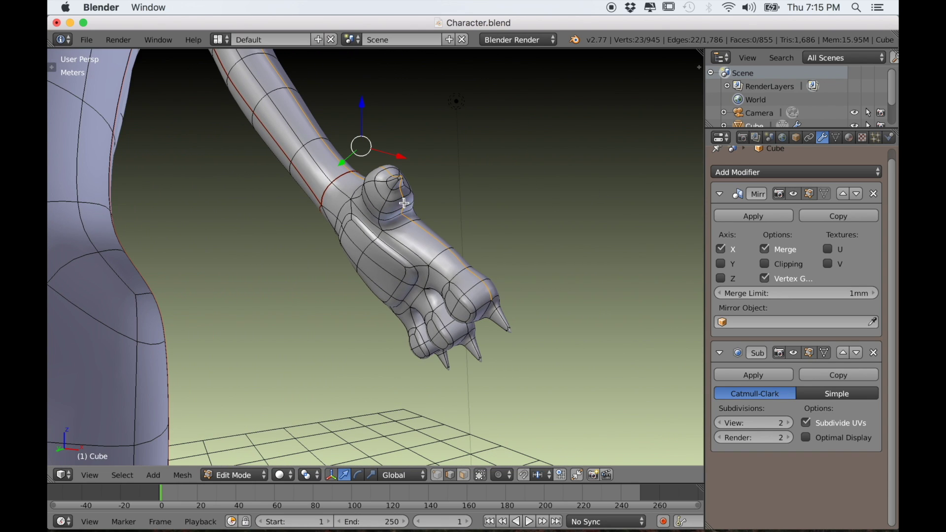
pyautogui.scroll(-2, 403, 204)
pyautogui.moveTo(404, 204); pyautogui.dragTo(402, 292, button='middle')
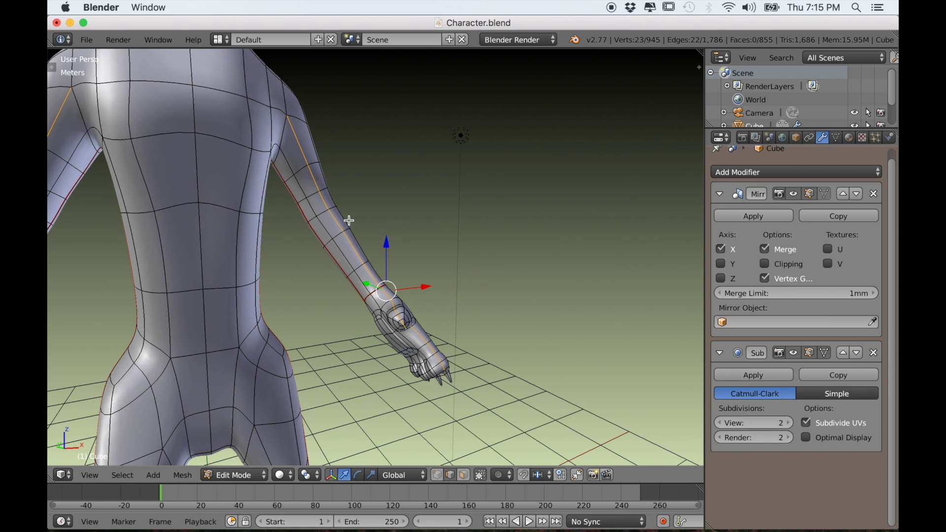
pyautogui.press('ctrl+KP_Subtract')
pyautogui.press('ctrl+KP_Subtract')
pyautogui.press('ctrl+KP_Subtract')
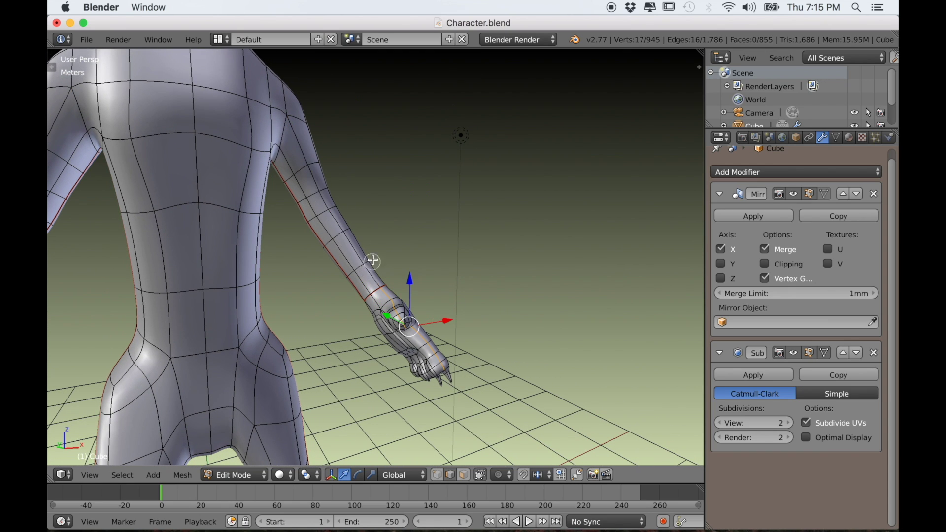
# Deselect the edges on the thumb's claw and add the edge loop around the claw's base to the selection
pyautogui.scroll(1, 418, 285)
pyautogui.moveTo(418, 285); pyautogui.dragTo(384, 269, button='middle')
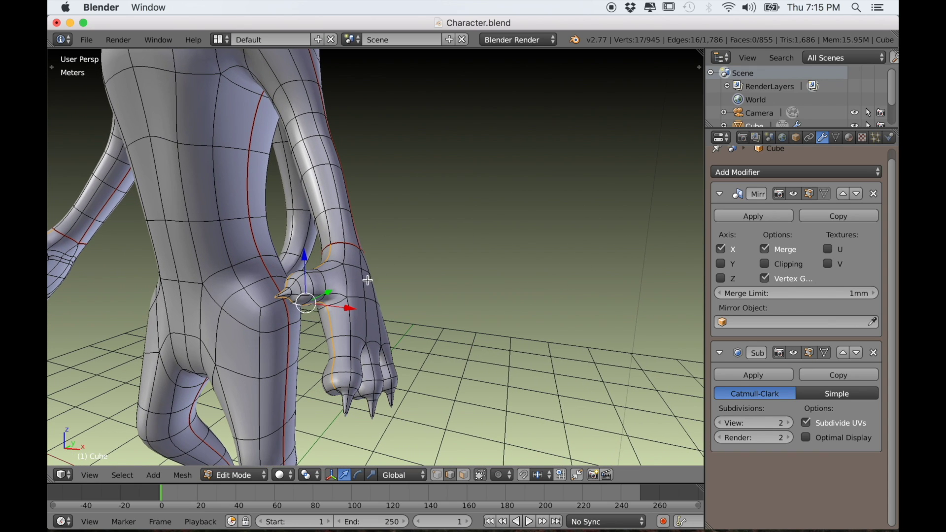
pyautogui.scroll(1, 316, 300)
pyautogui.moveTo(316, 300); pyautogui.dragTo(402, 280, button='middle')
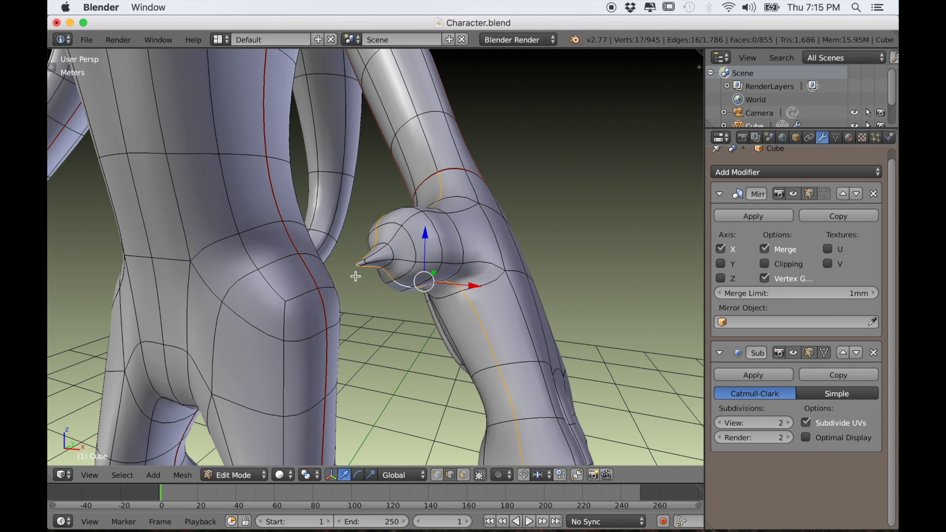
pyautogui.press('ctrl+KP_Subtract')
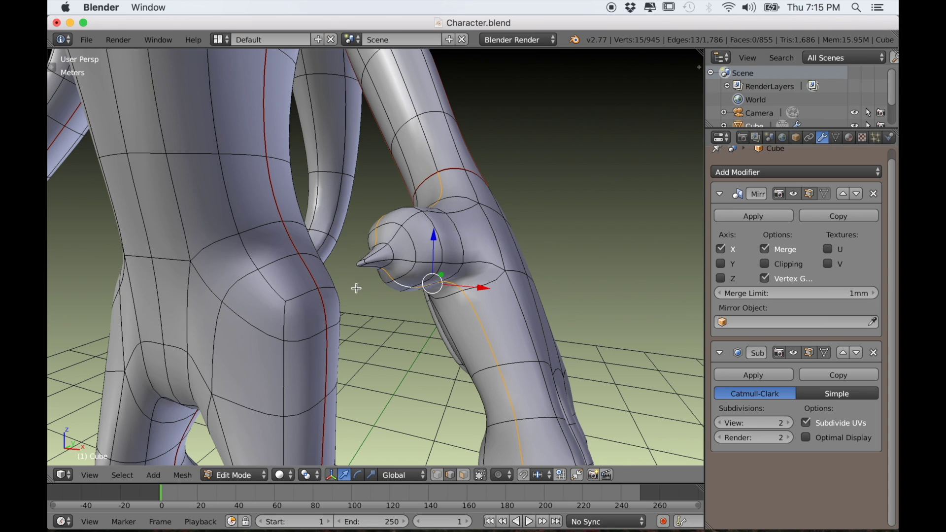
pyautogui.keyDown('alt'); pyautogui.keyDown('shift'); pyautogui.rightClick(394, 252); pyautogui.keyUp('shift'); pyautogui.keyUp('alt')
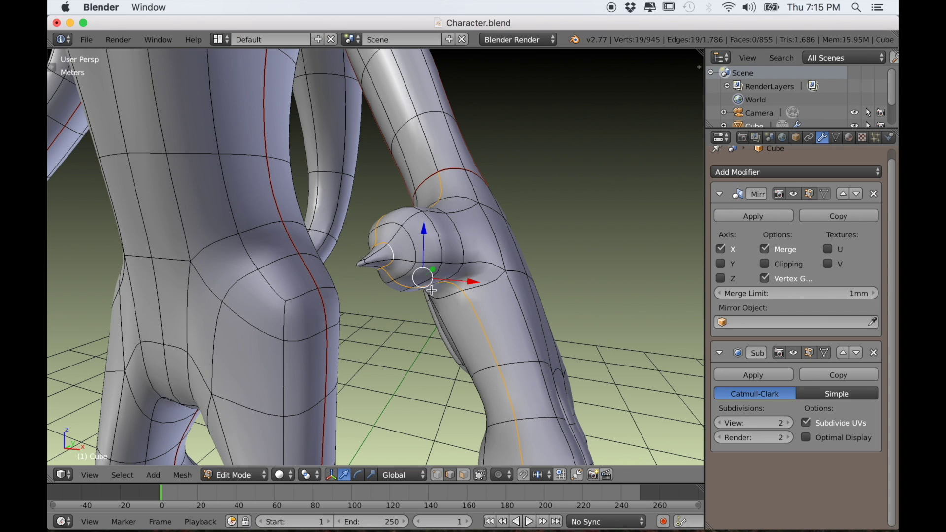
# Mark the selected edges along the thumb side of the hand and the loops around the finger claws' bases as seams
pyautogui.hotkey('ctrl', 'e')
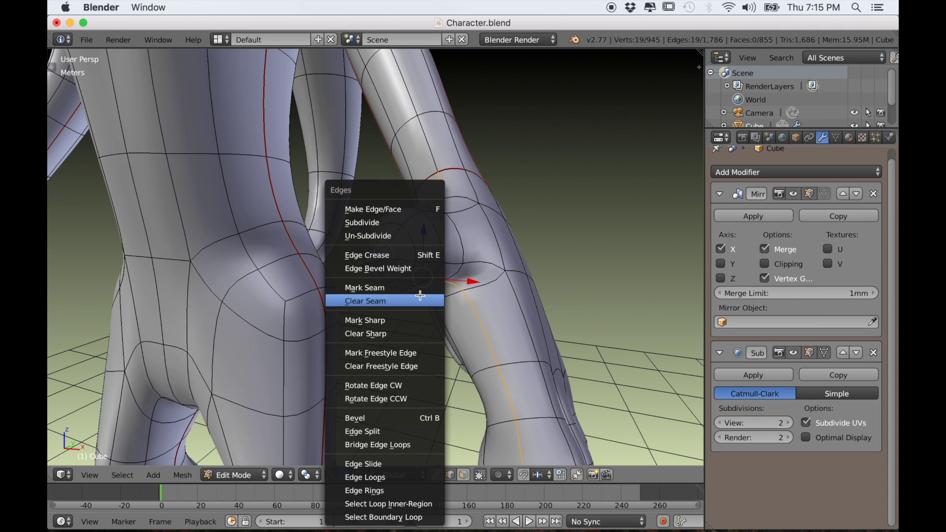
pyautogui.click(412, 287)
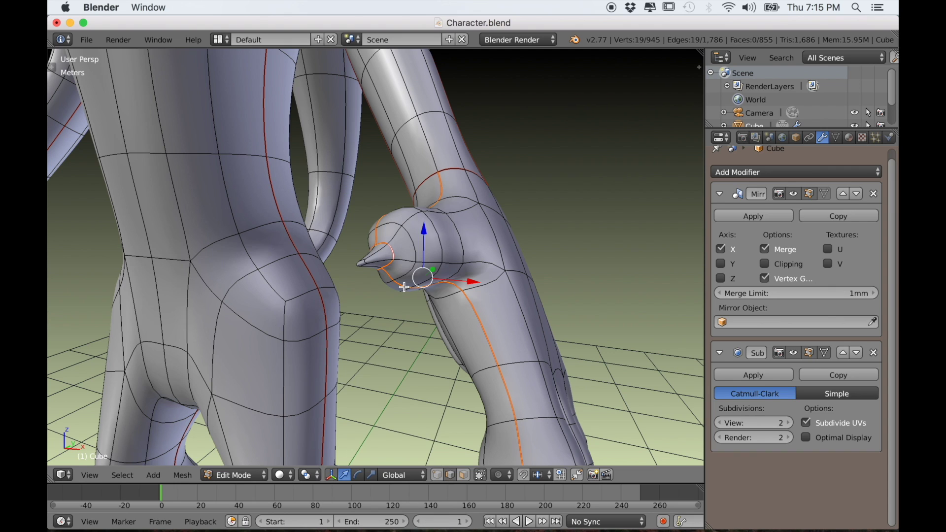
pyautogui.moveTo(406, 292); pyautogui.dragTo(441, 304, button='middle')
pyautogui.press('a')
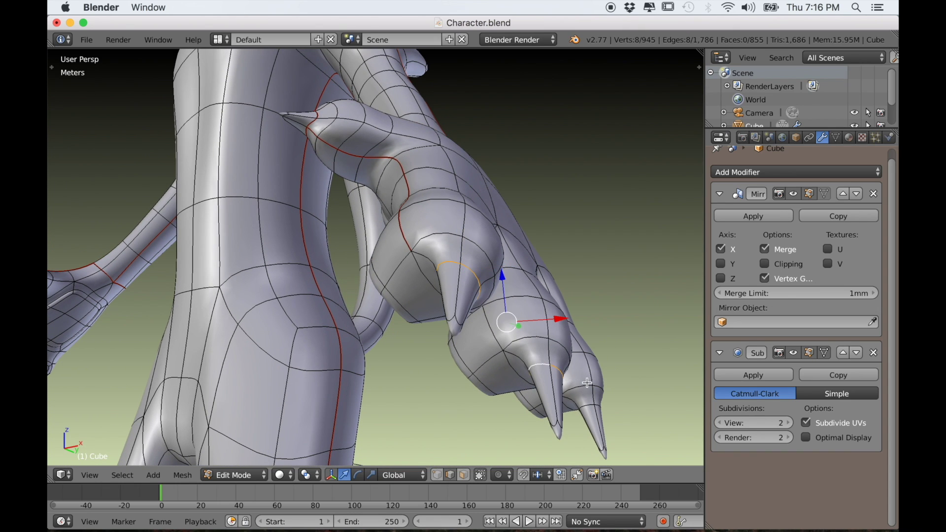
pyautogui.hotkey('ctrl', 'e')
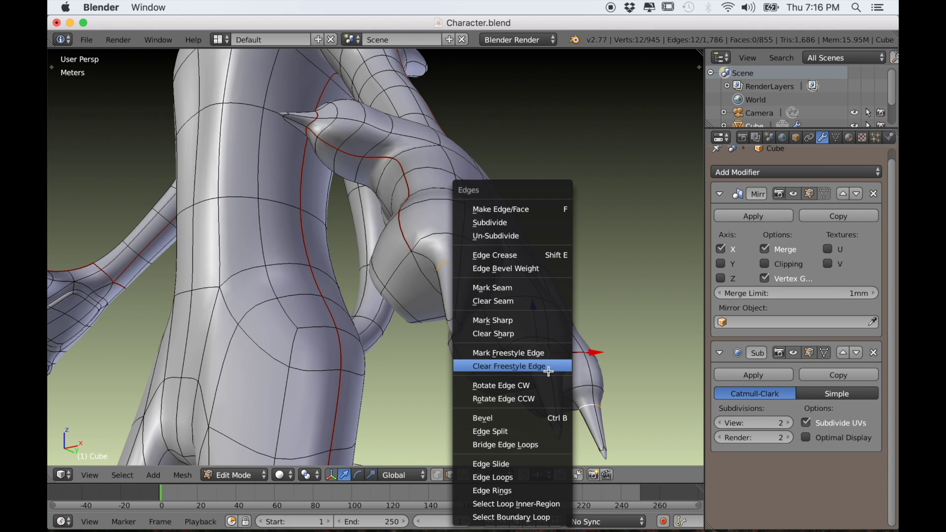
pyautogui.click(492, 288)
# Mark the lengthwise edges along the outer side of the hand, from the wrist seam to the outermost finger, as a seam
pyautogui.moveTo(420, 279); pyautogui.dragTo(269, 321, button='middle')
pyautogui.moveTo(295, 267); pyautogui.dragTo(419, 336, button='middle')
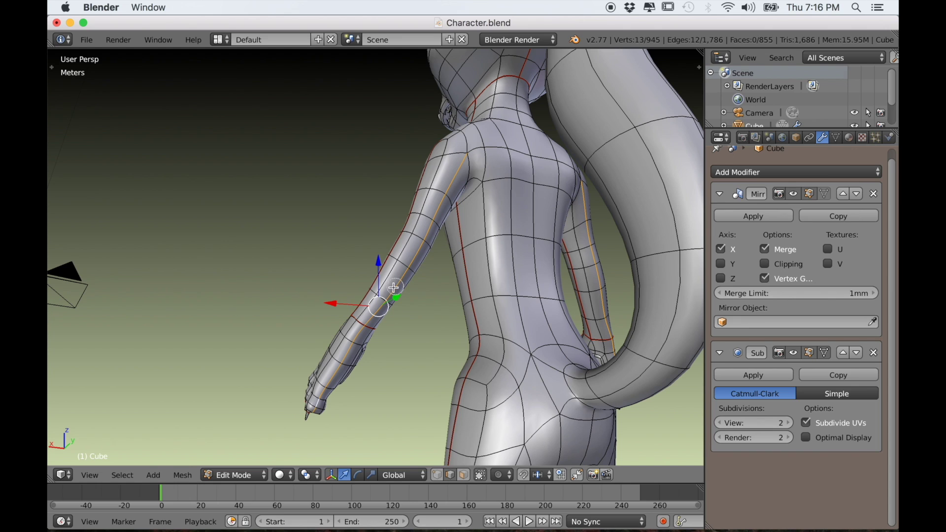
pyautogui.moveTo(383, 304); pyautogui.dragTo(448, 186, button='middle')
pyautogui.scroll(1, 415, 385)
pyautogui.keyDown('shift'); pyautogui.moveTo(414, 386); pyautogui.dragTo(417, 285, button='middle'); pyautogui.keyUp('shift')
pyautogui.scroll(2, 429, 361)
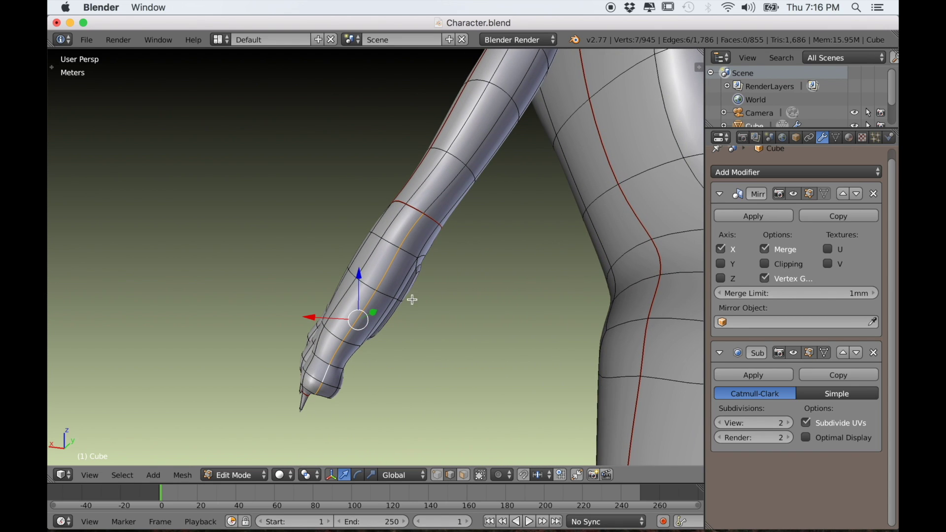
pyautogui.hotkey('ctrl', 'e')
pyautogui.click(403, 284)
# Select the edges running between the fingers and along the fingertips up to the claws, and mark them as seams
pyautogui.moveTo(407, 317); pyautogui.dragTo(379, 334, button='middle')
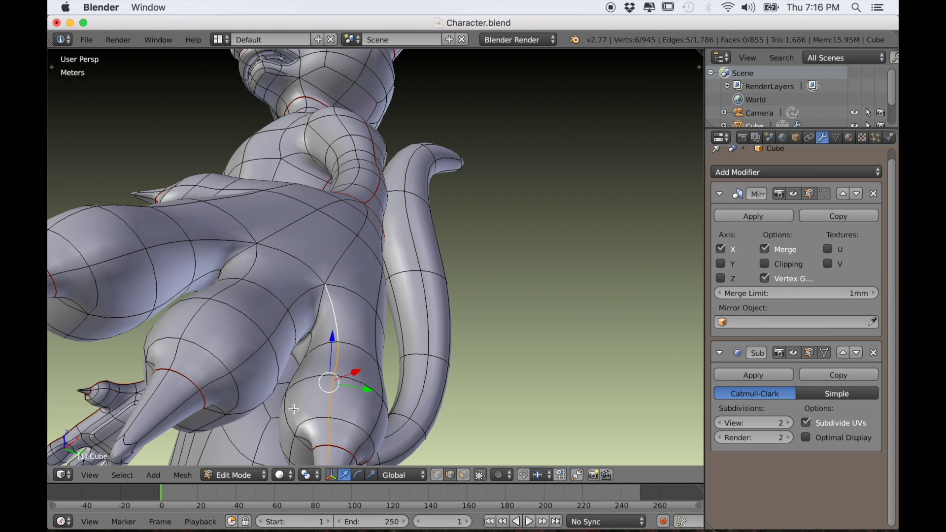
pyautogui.keyDown('alt'); pyautogui.keyDown('shift'); pyautogui.click(126, 318); pyautogui.keyUp('shift'); pyautogui.keyUp('alt')
pyautogui.moveTo(138, 320); pyautogui.dragTo(219, 318, button='middle')
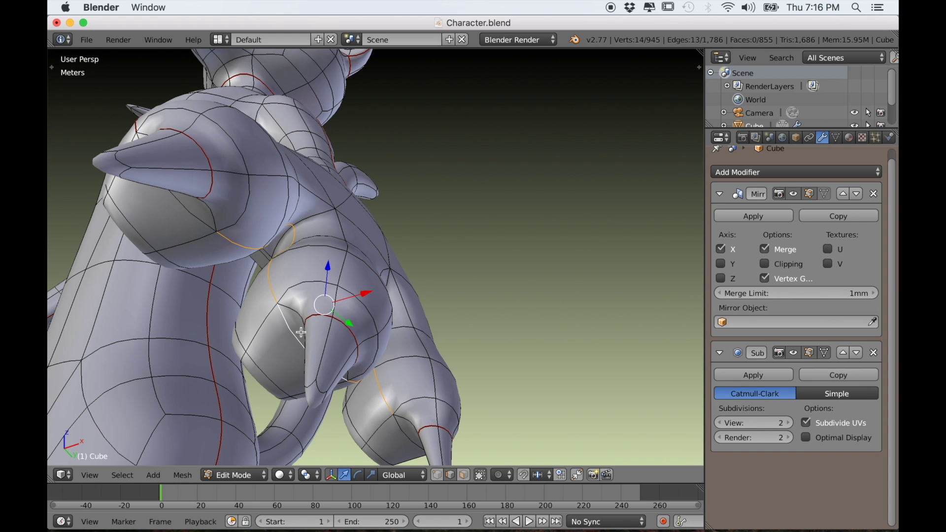
pyautogui.moveTo(200, 220); pyautogui.dragTo(229, 253, button='middle')
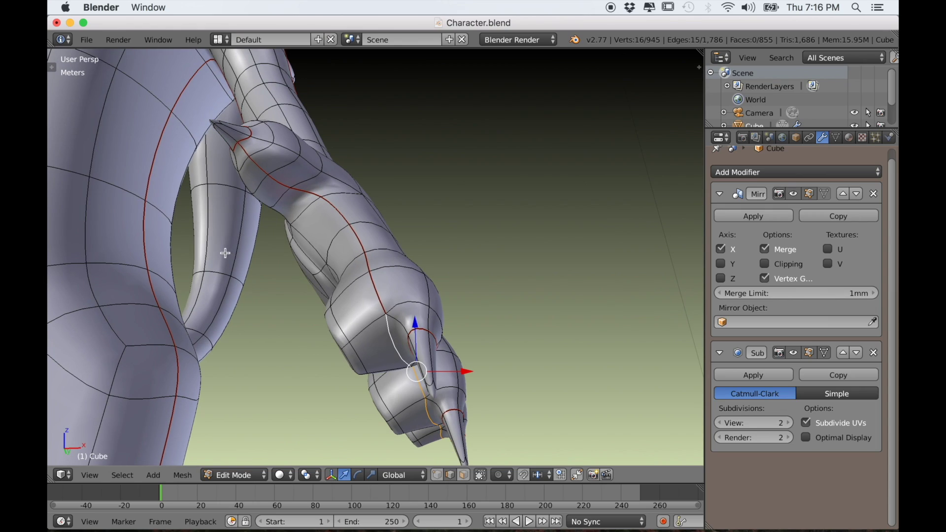
pyautogui.hotkey('ctrl', 'e')
pyautogui.click(227, 252)
# Enable Clipping in the character's Mirror modifier
pyautogui.scroll(-5, 305, 278)
pyautogui.moveTo(306, 279); pyautogui.dragTo(446, 159, button='middle')
pyautogui.scroll(3, 362, 230)
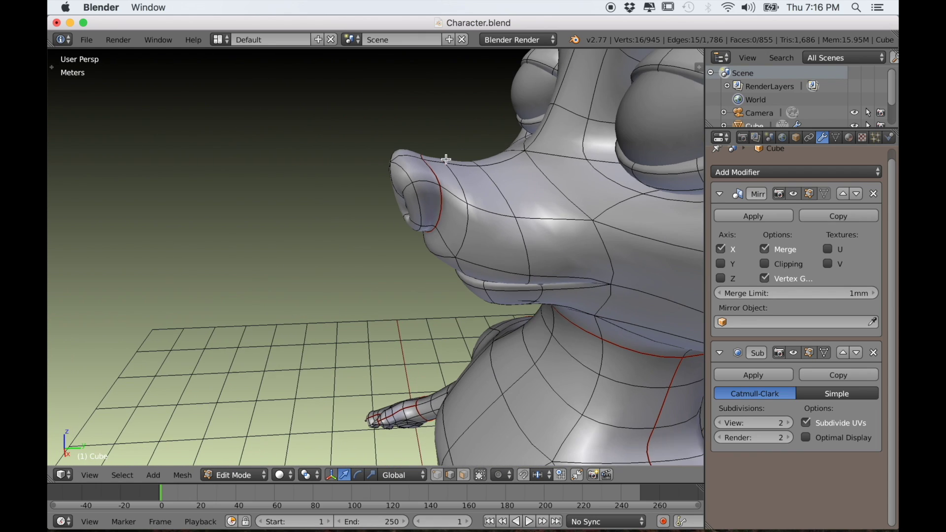
pyautogui.moveTo(492, 223); pyautogui.dragTo(520, 233, button='middle')
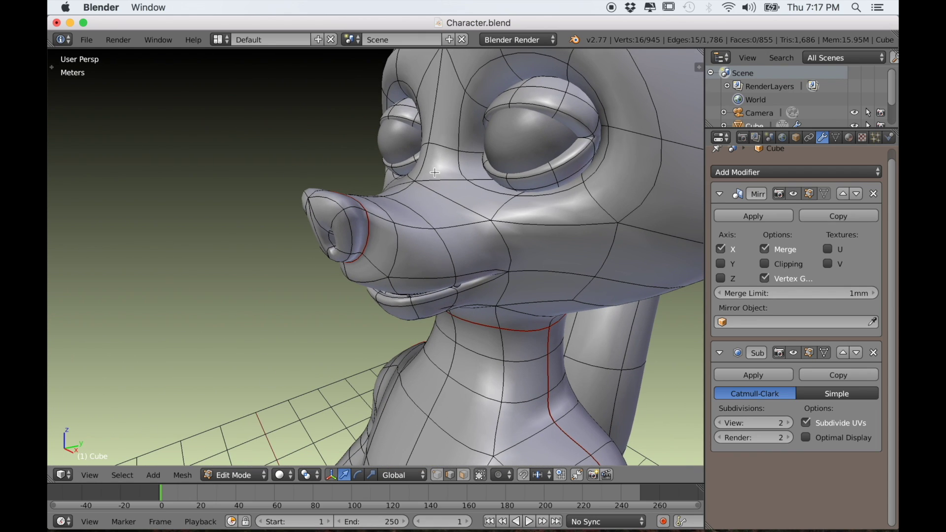
pyautogui.moveTo(429, 163); pyautogui.dragTo(422, 460, button='middle')
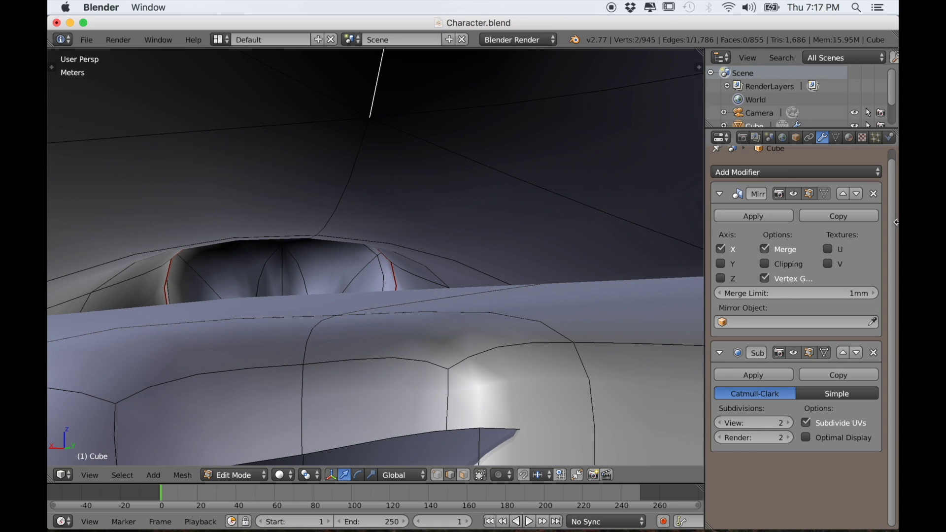
pyautogui.click(764, 264)
# Select the edge loop around the base of the tongue inside the mouth and mark it as a seam
pyautogui.moveTo(570, 298); pyautogui.dragTo(359, 310, button='middle')
pyautogui.scroll(-5, 359, 311)
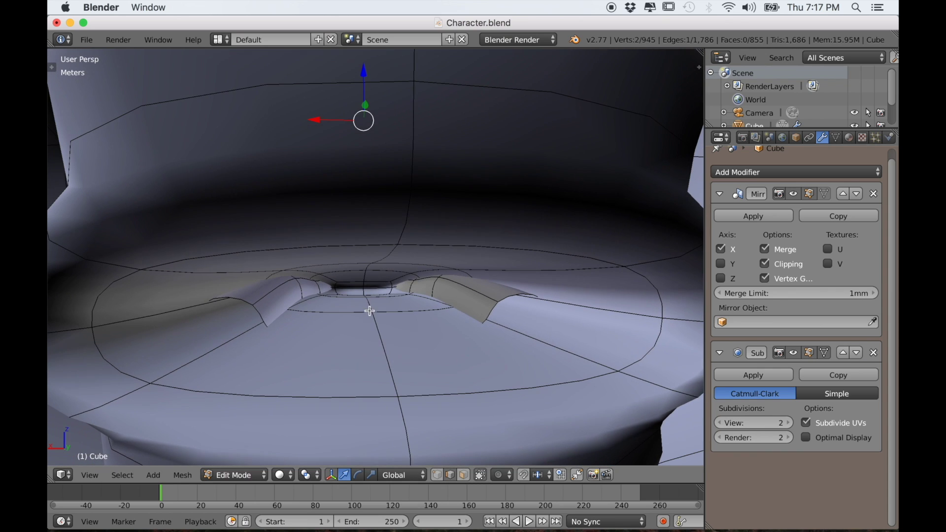
pyautogui.keyDown('alt'); pyautogui.click(277, 401); pyautogui.keyUp('alt')
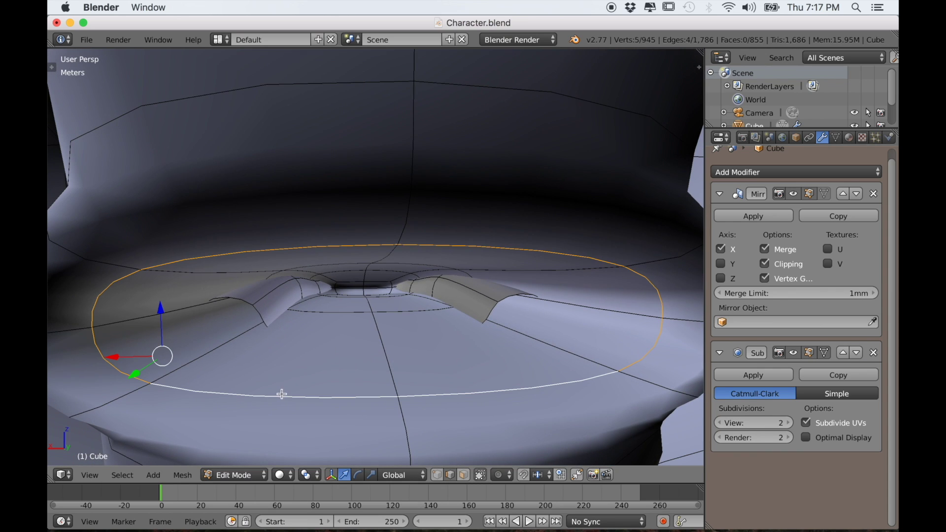
pyautogui.scroll(-3, 288, 384)
pyautogui.scroll(3, 290, 390)
pyautogui.hotkey('ctrl', 'e')
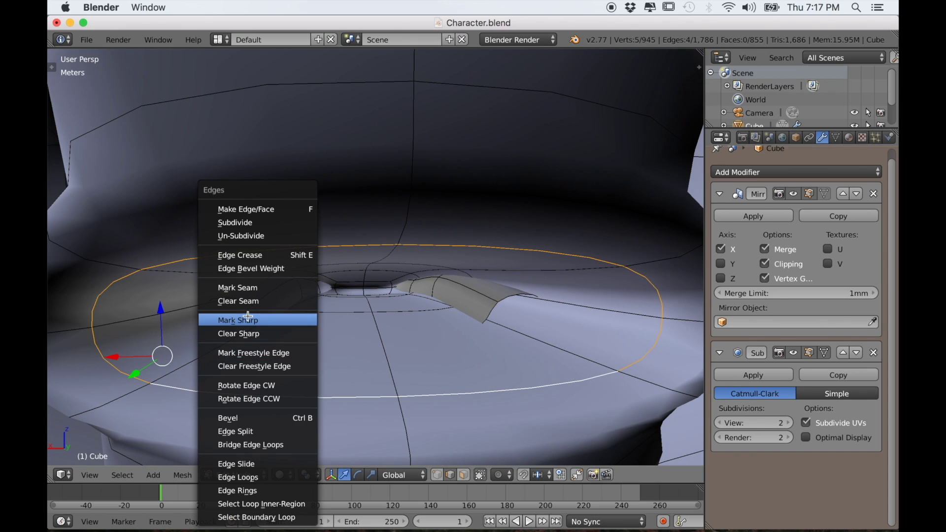
pyautogui.click(241, 289)
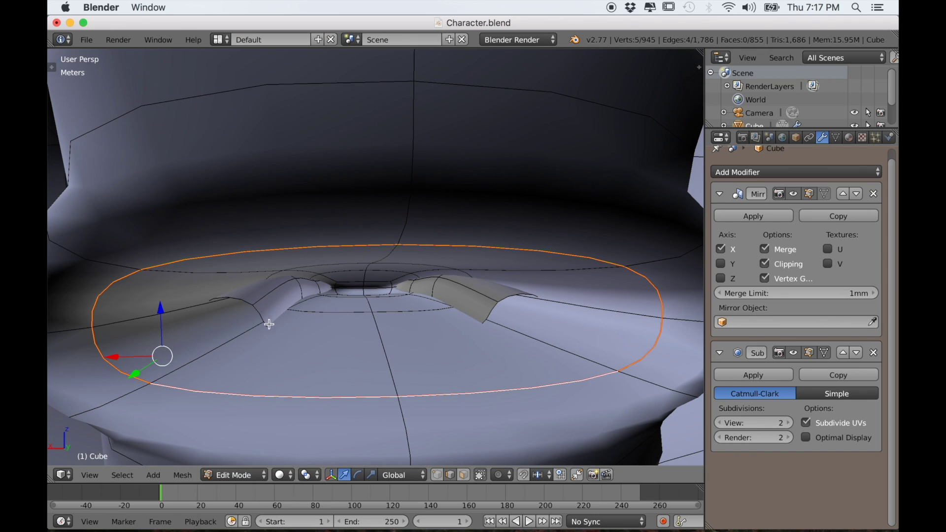
# Narrow the tongue by moving its edge loops inward along the X axis
pyautogui.moveTo(354, 339); pyautogui.dragTo(382, 333, button='middle')
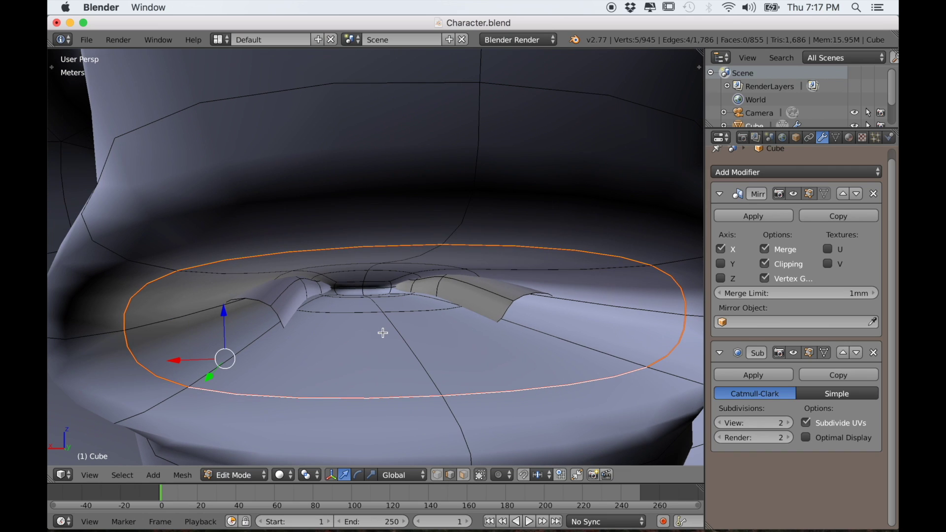
pyautogui.keyDown('alt'); pyautogui.rightClick(353, 312); pyautogui.keyUp('alt')
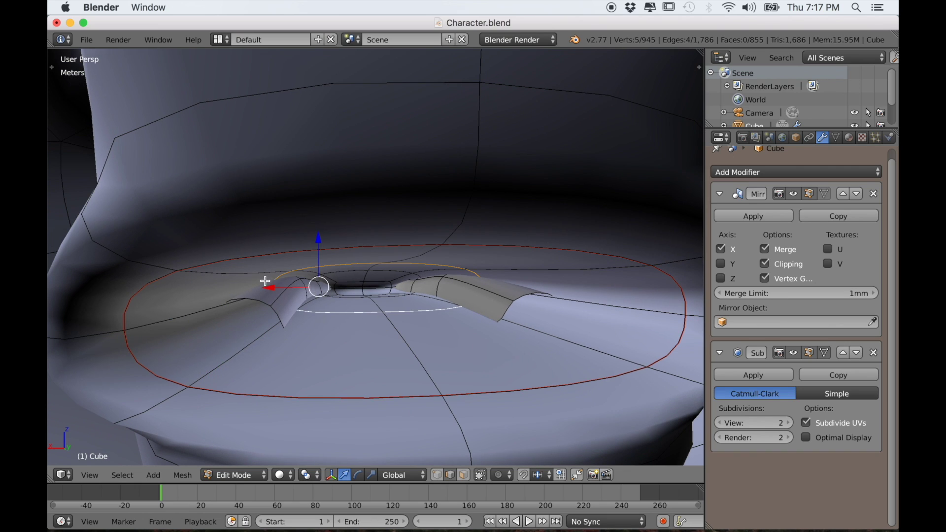
pyautogui.moveTo(268, 286); pyautogui.dragTo(294, 296)
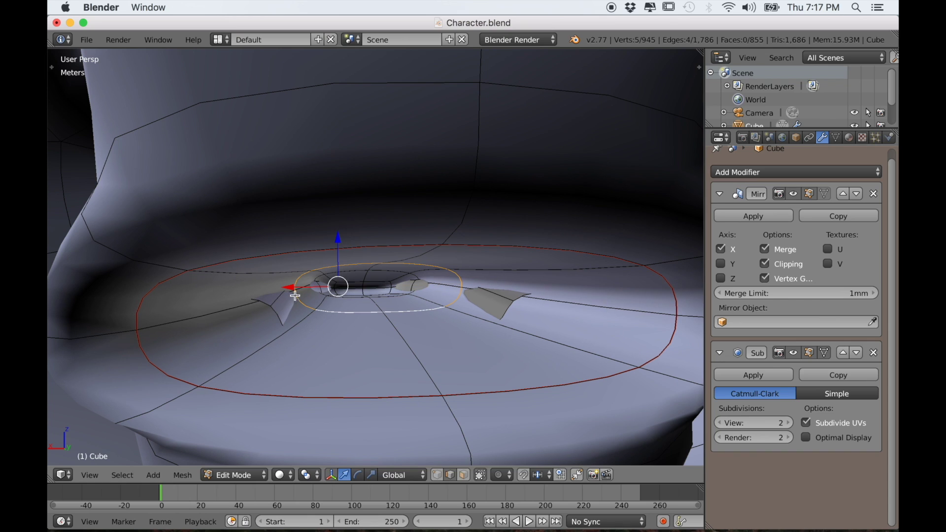
pyautogui.keyDown('alt'); pyautogui.rightClick(139, 335); pyautogui.keyUp('alt')
pyautogui.moveTo(193, 360); pyautogui.dragTo(235, 363)
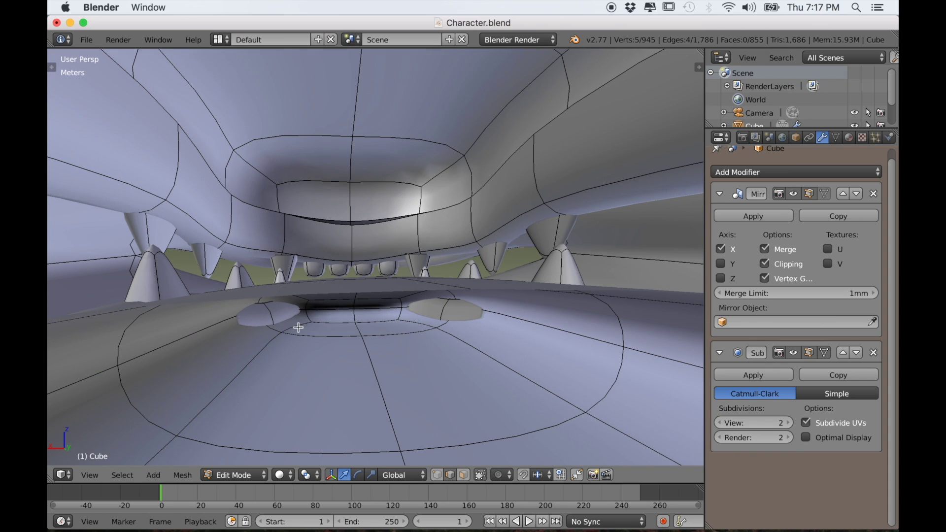
pyautogui.moveTo(303, 337); pyautogui.dragTo(260, 309, button='middle')
pyautogui.moveTo(254, 298); pyautogui.dragTo(266, 301)
# Move the side edge near the tongue's tip about 3.7 cm along the Y axis
pyautogui.scroll(-3, 269, 303)
pyautogui.moveTo(269, 303); pyautogui.dragTo(450, 446, button='middle')
pyautogui.scroll(-5, 421, 321)
pyautogui.scroll(6, 425, 327)
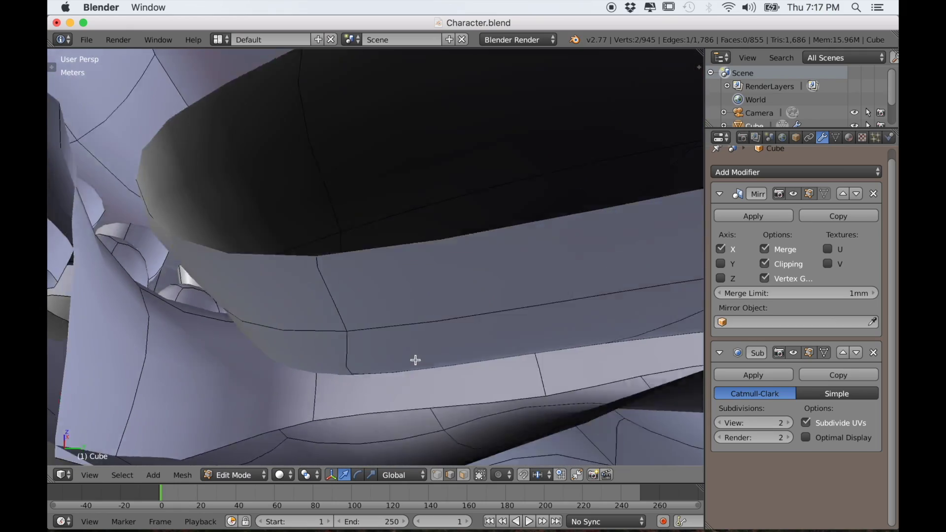
pyautogui.moveTo(415, 360); pyautogui.dragTo(217, 287, button='middle')
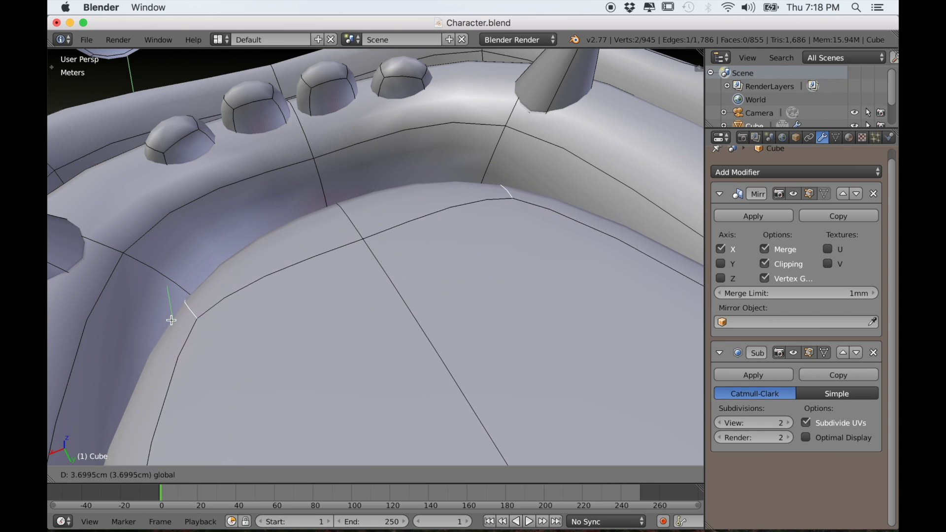
pyautogui.moveTo(173, 322); pyautogui.dragTo(173, 323)
# Select the edges running along the tongue's side from its tip to the base loop and mark them as a seam
pyautogui.moveTo(173, 324); pyautogui.dragTo(133, 276, button='middle')
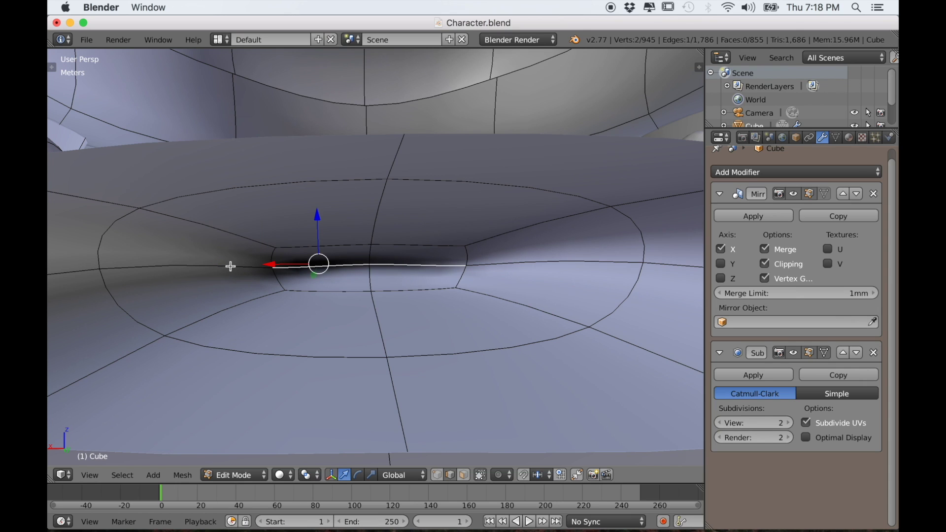
pyautogui.keyDown('shift'); pyautogui.rightClick(220, 264); pyautogui.keyUp('shift')
pyautogui.scroll(-7, 197, 280)
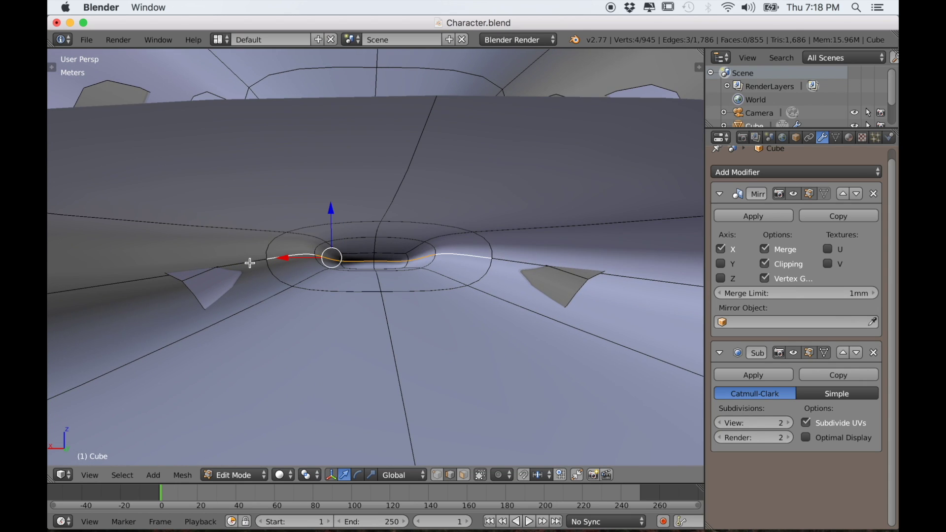
pyautogui.scroll(-5, 244, 271)
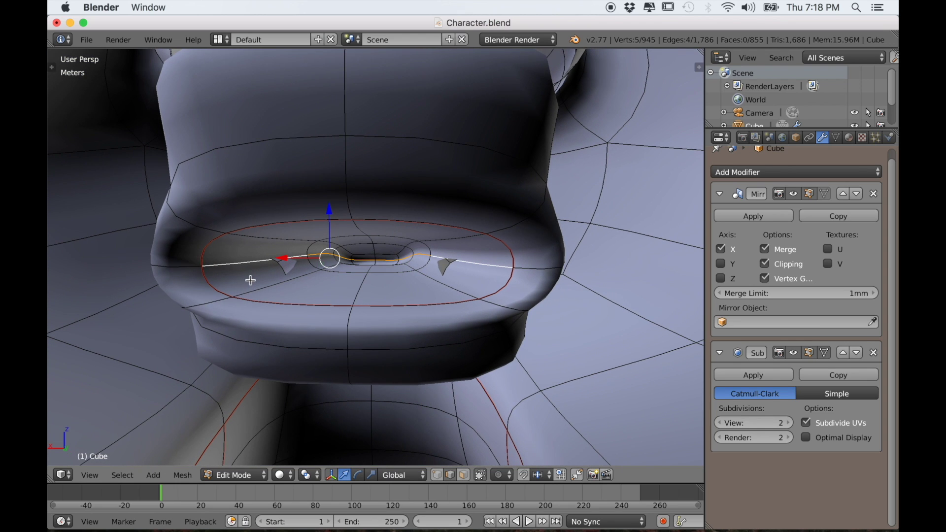
pyautogui.hotkey('ctrl', 'e')
pyautogui.click(250, 280)
# Examine the selected edge loop along the lower jaw's rim from several sides, toggling wireframe shading
pyautogui.moveTo(233, 289); pyautogui.dragTo(220, 268, button='middle')
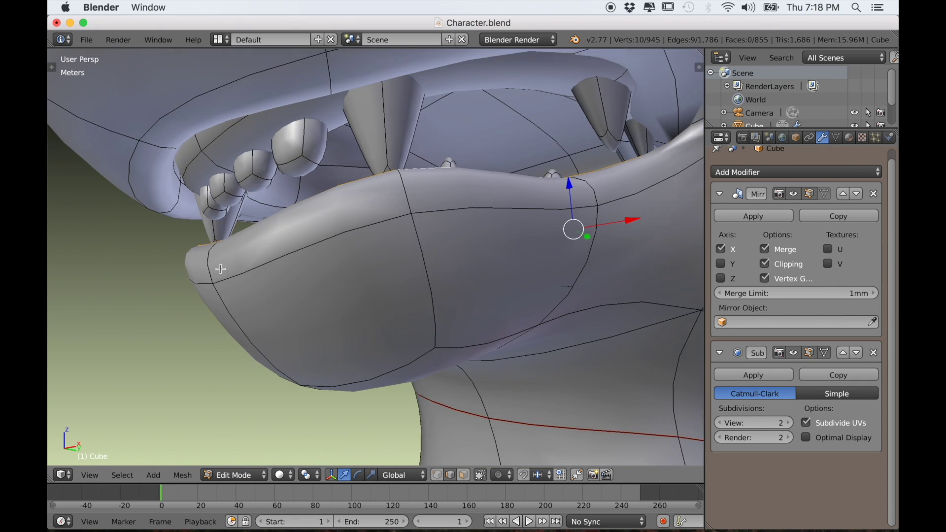
pyautogui.moveTo(309, 211); pyautogui.dragTo(302, 248, button='middle')
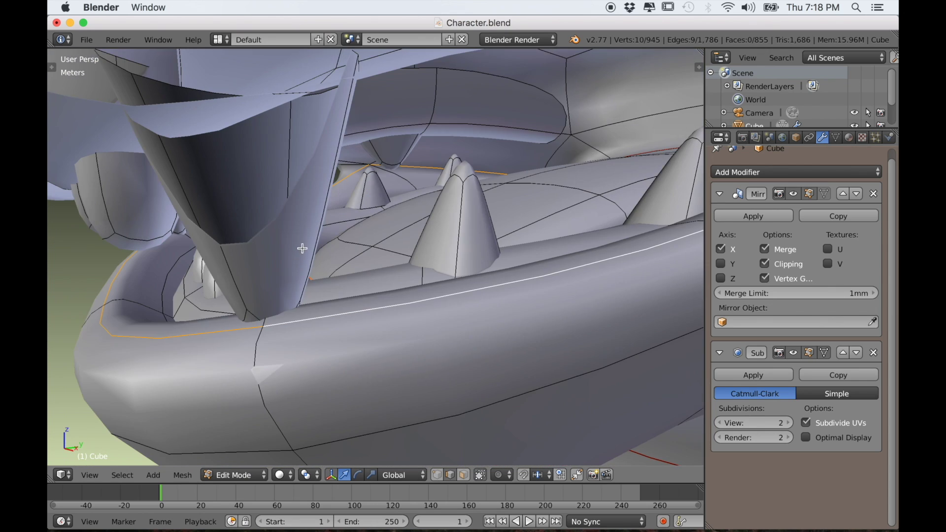
pyautogui.moveTo(425, 219); pyautogui.dragTo(405, 255, button='middle')
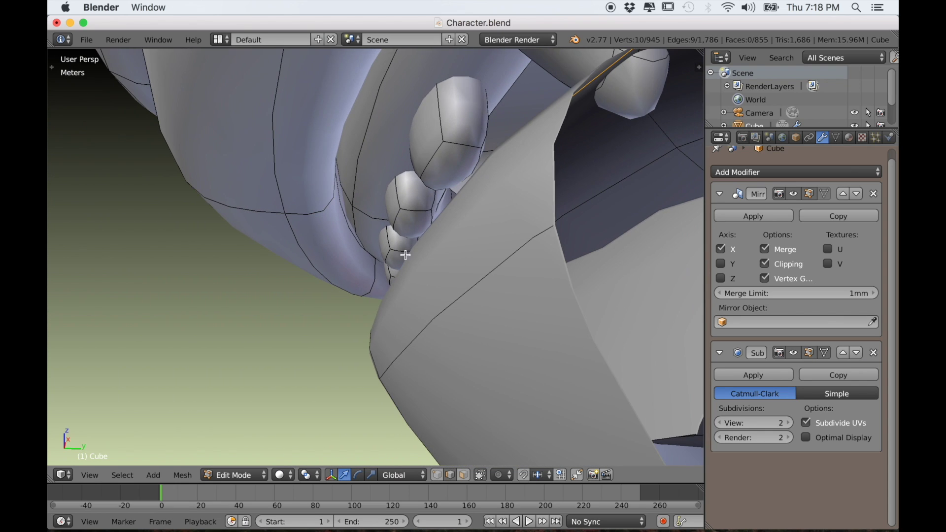
pyautogui.moveTo(352, 235)
pyautogui.mouseDown(button='middle')
pyautogui.moveTo(333, 243)
pyautogui.moveTo(444, 249)
pyautogui.moveTo(397, 302)
pyautogui.moveTo(369, 313)
pyautogui.moveTo(454, 295)
pyautogui.moveTo(640, 291)
pyautogui.mouseUp(button='middle')
pyautogui.press('z')
pyautogui.moveTo(788, 290)
pyautogui.mouseDown(button='middle')
pyautogui.moveTo(424, 296)
pyautogui.moveTo(464, 326)
pyautogui.moveTo(526, 321)
pyautogui.moveTo(514, 322)
pyautogui.mouseUp(button='middle')
pyautogui.press('z')
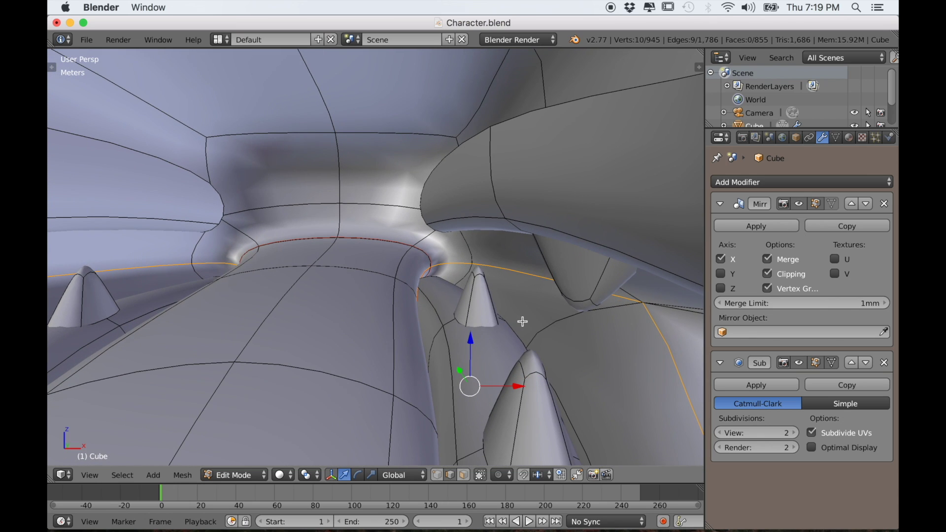
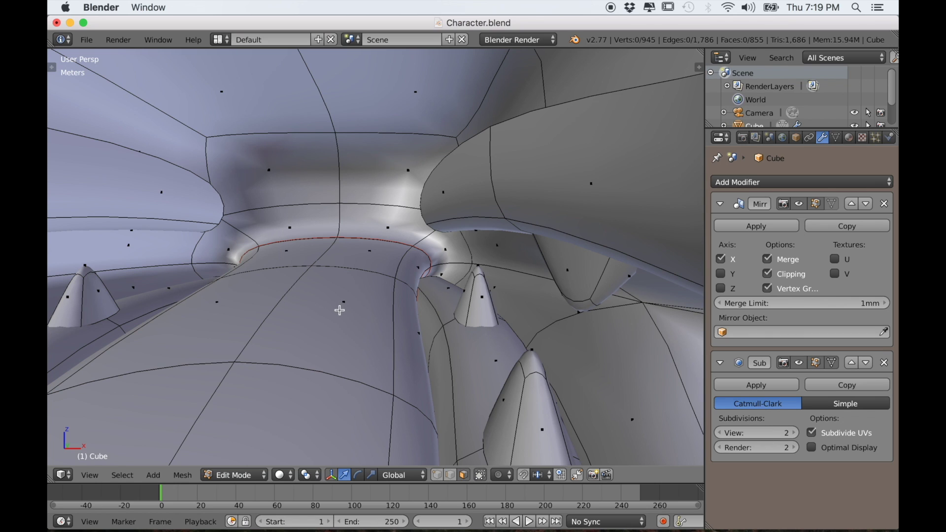
# Select the linked faces of the tongue's upper and lower halves and hide them
pyautogui.press('l')
pyautogui.press('h')
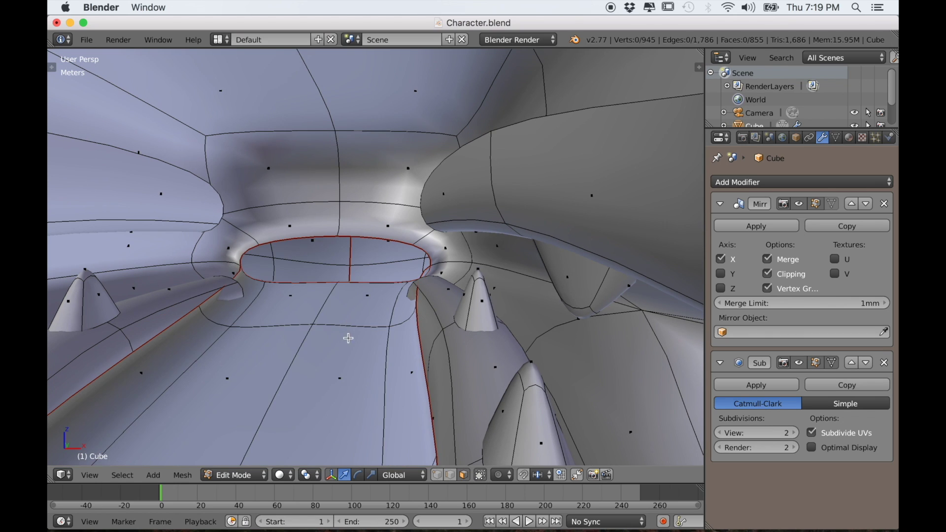
pyautogui.moveTo(347, 338); pyautogui.dragTo(379, 347, button='middle')
pyautogui.press('l')
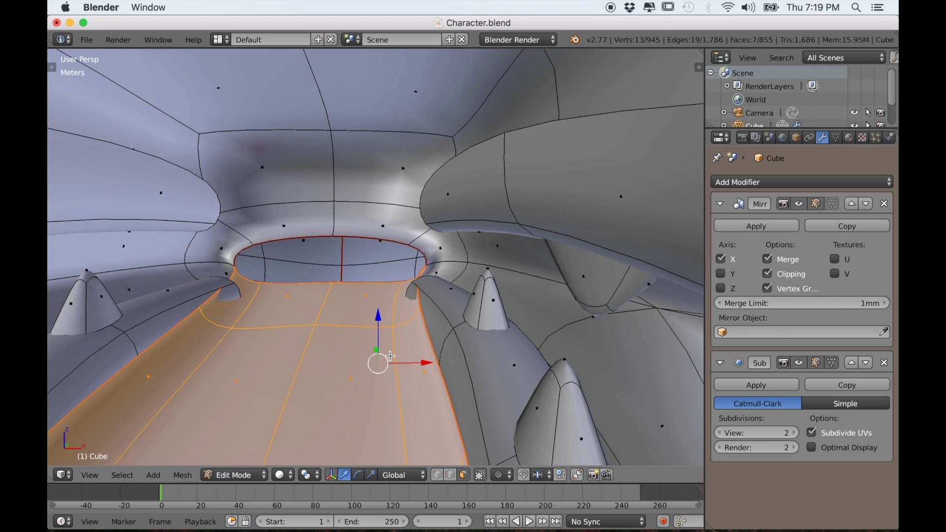
pyautogui.press('h')
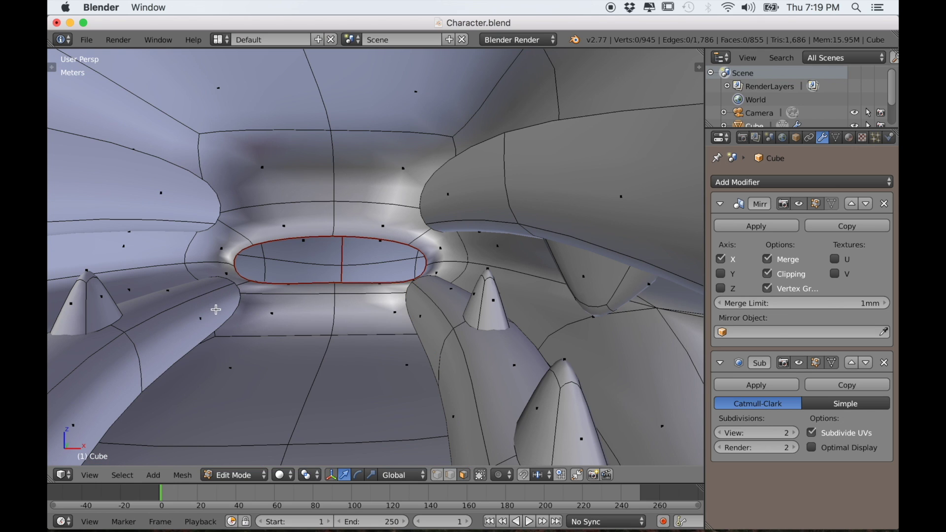
# Select the linked ridge faces along both sides of the tongue area and hide them
pyautogui.press('l')
pyautogui.press('l')
pyautogui.press('h')
pyautogui.moveTo(193, 248); pyautogui.dragTo(309, 275, button='middle')
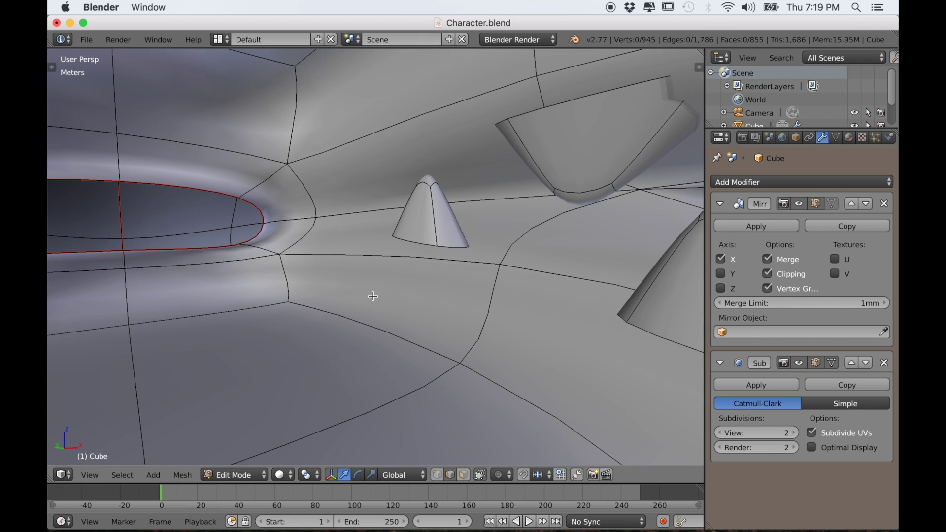
pyautogui.scroll(-10, 376, 276)
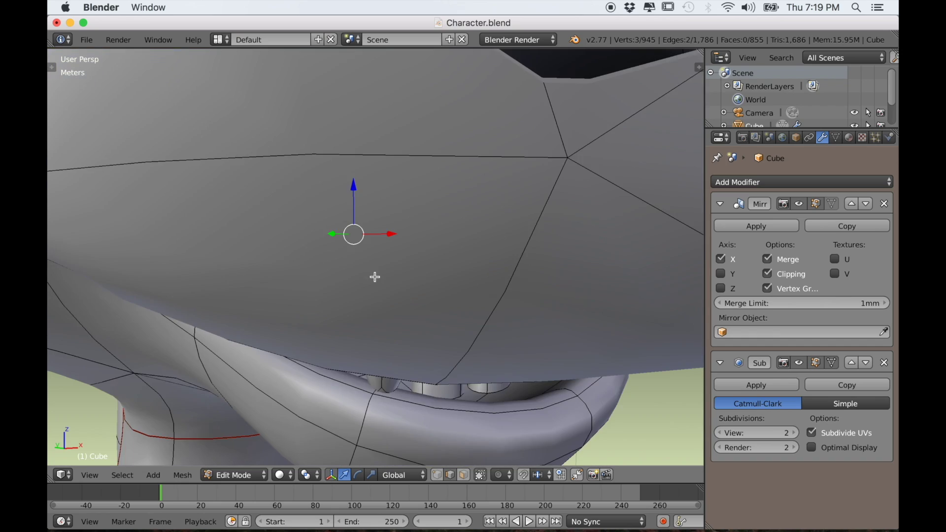
# Select the edges running inside the mouth from the throat's seam ring to the mouth corner and lips, mark them as a seam, and deselect everything
pyautogui.moveTo(376, 276); pyautogui.dragTo(464, 219, button='middle')
pyautogui.scroll(8, 379, 315)
pyautogui.scroll(5, 288, 290)
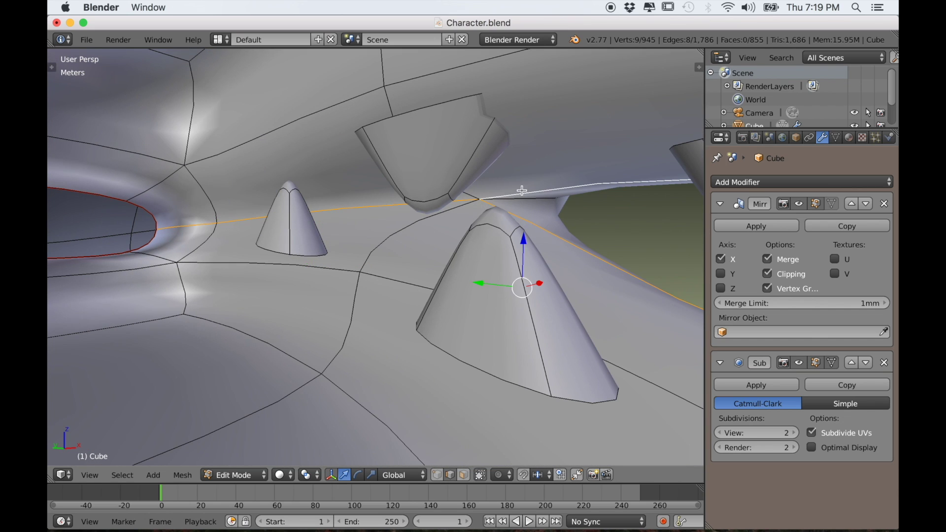
pyautogui.scroll(-6, 522, 190)
pyautogui.moveTo(476, 236)
pyautogui.mouseDown(button='middle')
pyautogui.moveTo(447, 230)
pyautogui.moveTo(430, 238)
pyautogui.moveTo(465, 242)
pyautogui.mouseUp(button='middle')
pyautogui.moveTo(313, 275); pyautogui.dragTo(392, 318, button='middle')
pyautogui.hotkey('ctrl', 'e')
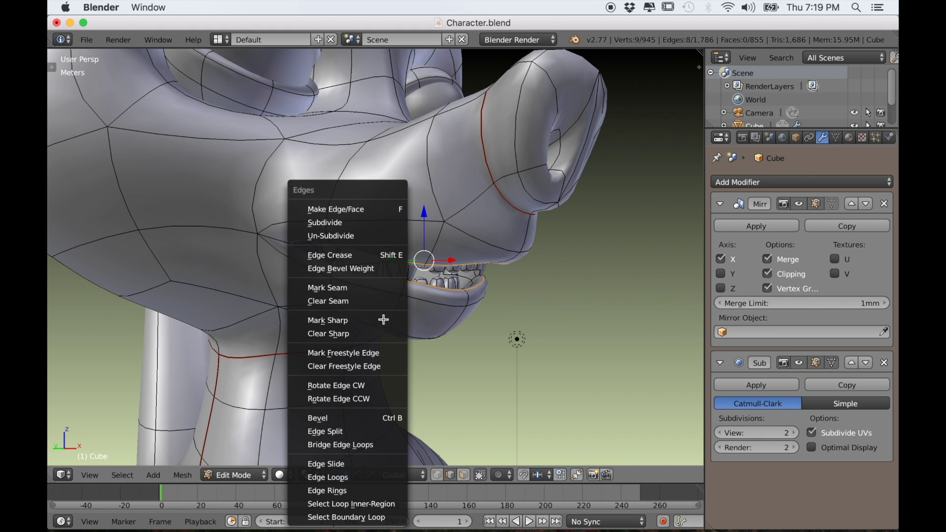
pyautogui.click(342, 284)
pyautogui.moveTo(345, 293); pyautogui.dragTo(279, 307, button='middle')
pyautogui.press('a')
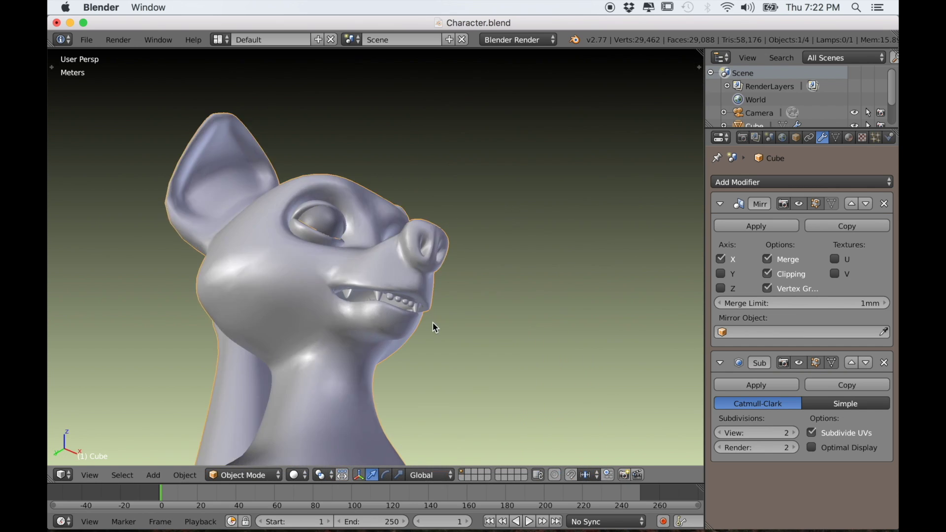
# Switch to the UV Editing screen layout, hide the UV editor's properties sidebar, and bring the whole character into view
pyautogui.moveTo(432, 322); pyautogui.dragTo(366, 332, button='middle')
pyautogui.moveTo(281, 108); pyautogui.dragTo(322, 261, button='middle')
pyautogui.click(222, 40)
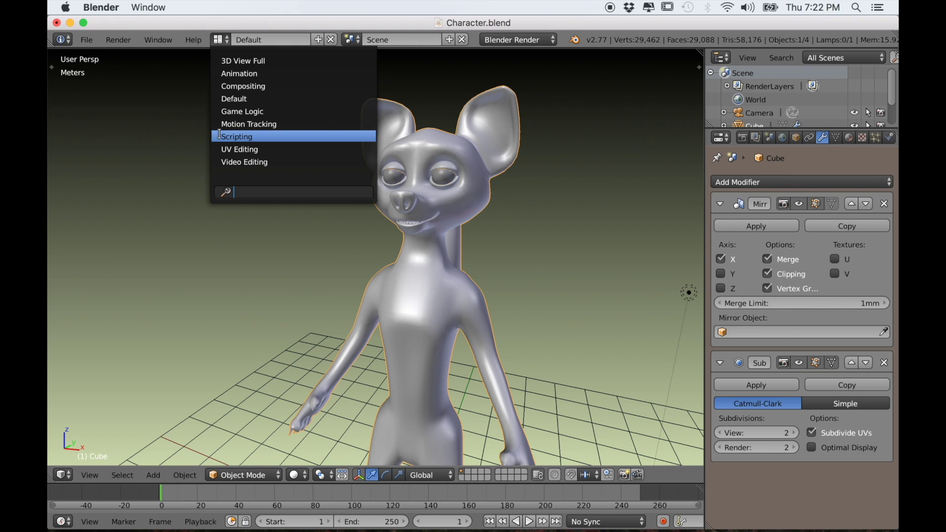
pyautogui.click(225, 148)
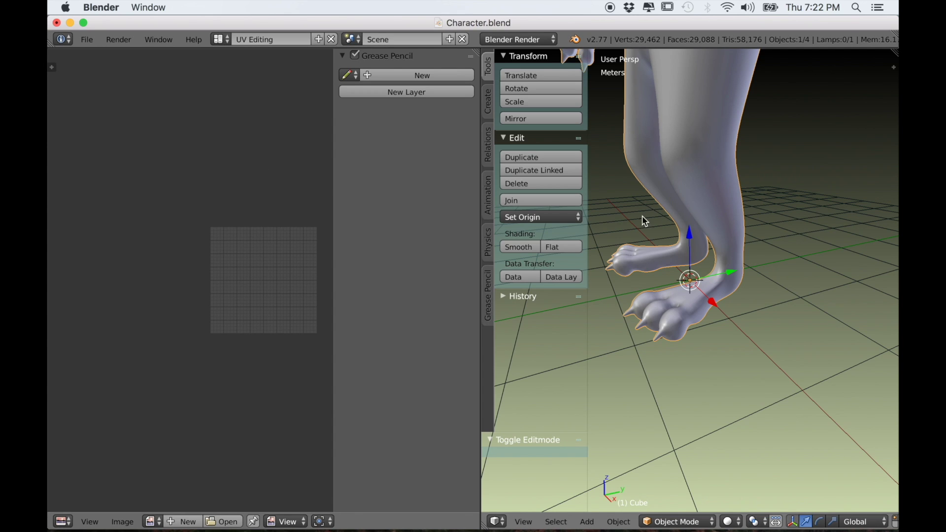
pyautogui.press('n')
pyautogui.scroll(-4, 691, 209)
pyautogui.keyDown('shift'); pyautogui.moveTo(635, 197); pyautogui.dragTo(627, 400, button='middle'); pyautogui.keyUp('shift')
pyautogui.scroll(-2, 723, 269)
pyautogui.moveTo(723, 268); pyautogui.dragTo(711, 299, button='middle')
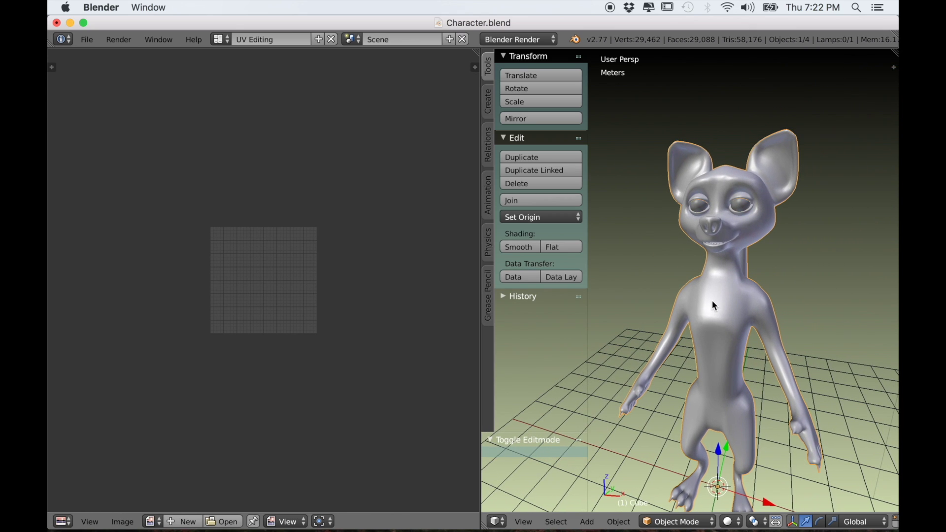
# Enter Edit Mode, select the whole mesh, and unwrap it
pyautogui.press('Tab')
pyautogui.press('a')
pyautogui.press('u')
pyautogui.click(671, 228)
pyautogui.scroll(4, 303, 364)
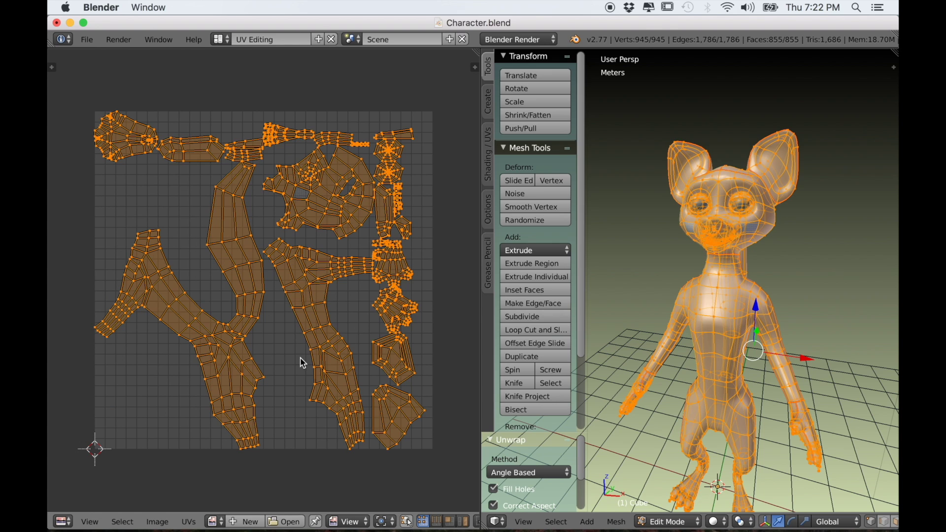
pyautogui.scroll(3, 303, 363)
# Select the edge loop around the base of the tail and mark it as a seam
pyautogui.moveTo(738, 330); pyautogui.dragTo(682, 389, button='middle')
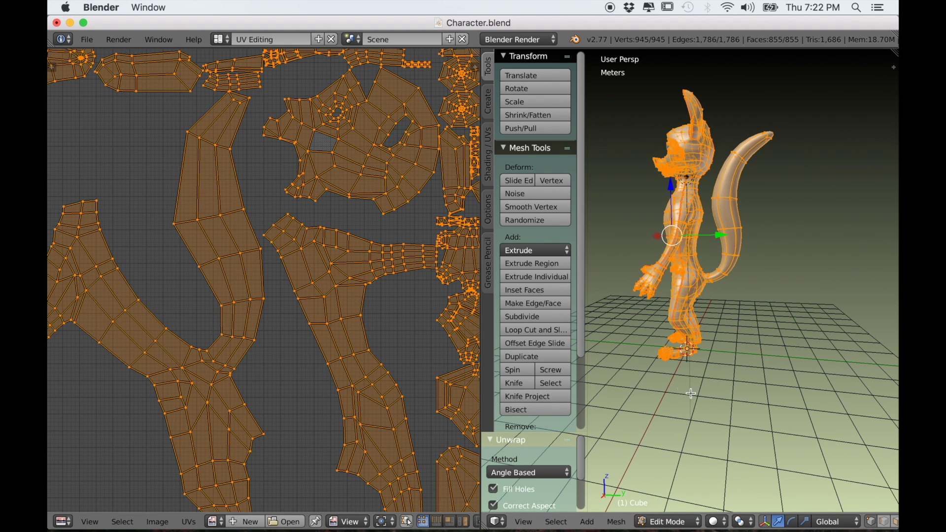
pyautogui.scroll(-3, 875, 522)
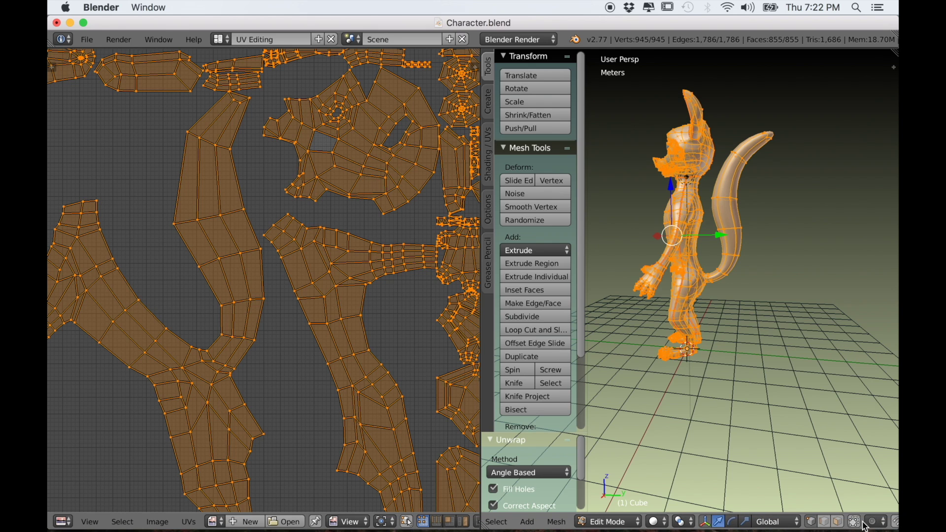
pyautogui.scroll(6, 805, 243)
pyautogui.moveTo(764, 362); pyautogui.dragTo(713, 325, button='middle')
pyautogui.keyDown('alt'); pyautogui.rightClick(707, 325); pyautogui.keyUp('alt')
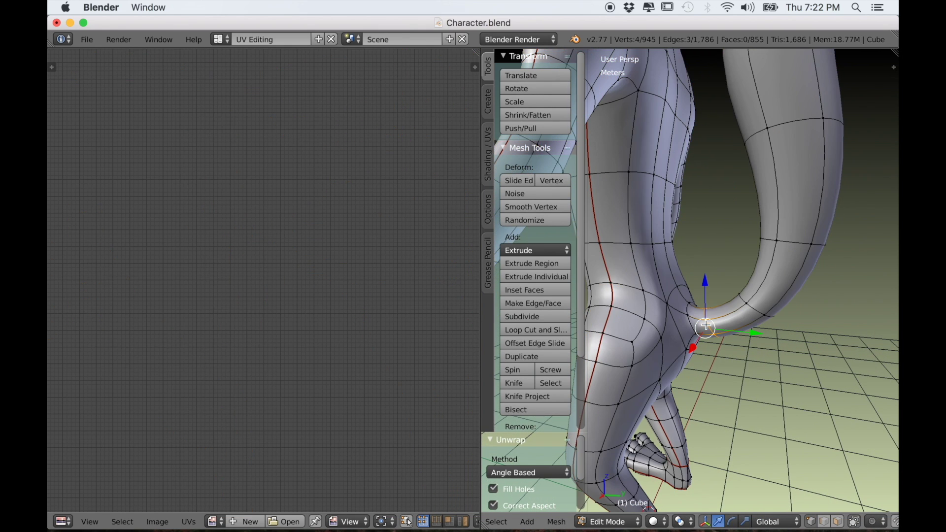
pyautogui.hotkey('ctrl', 'e')
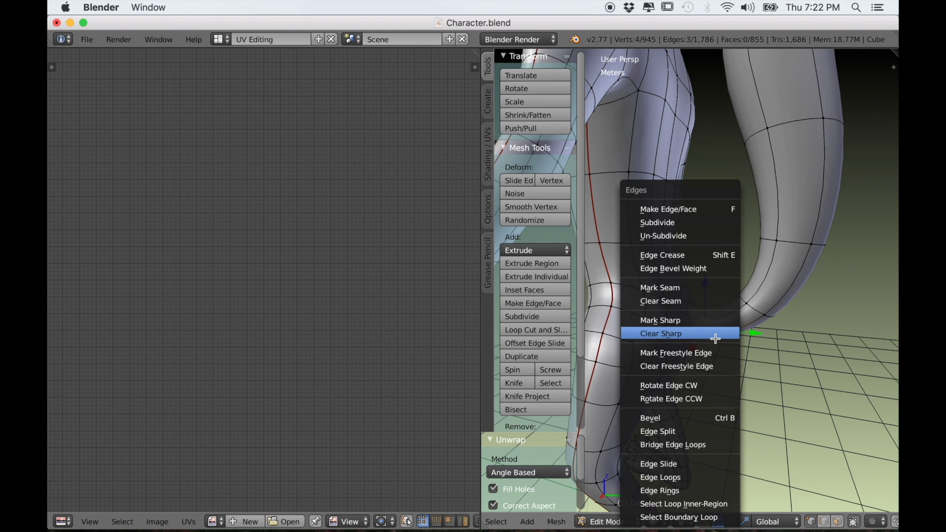
pyautogui.click(683, 292)
pyautogui.moveTo(682, 292); pyautogui.dragTo(798, 443, button='middle')
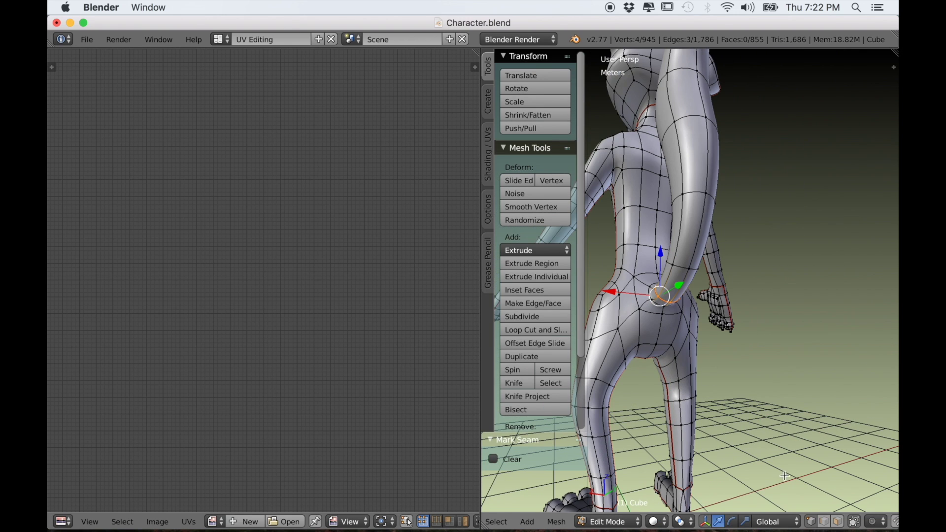
# Select the centre-line edges along the back side of the tail from the seam at its base up to the tip
pyautogui.moveTo(758, 382); pyautogui.dragTo(685, 311, button='middle')
pyautogui.rightClick(684, 311)
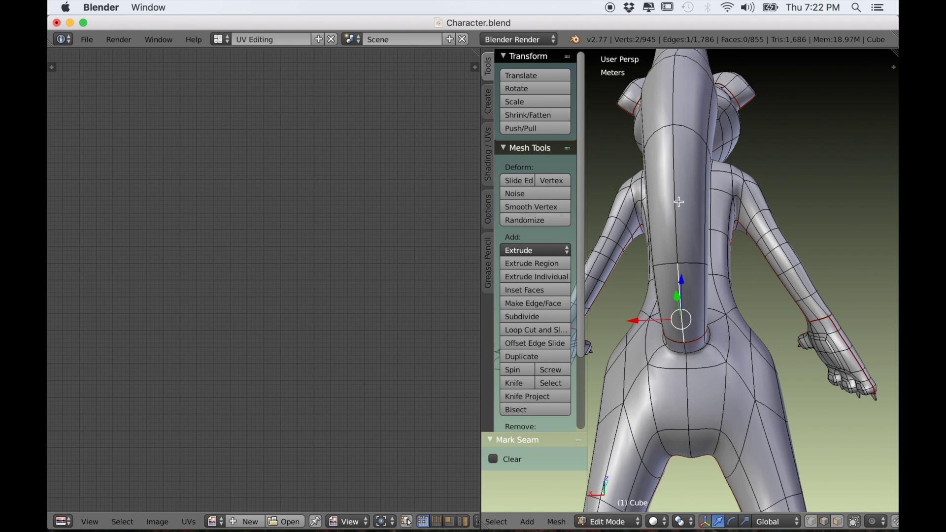
pyautogui.keyDown('shift'); pyautogui.rightClick(674, 117); pyautogui.keyUp('shift')
pyautogui.scroll(-4, 673, 117)
pyautogui.moveTo(674, 117); pyautogui.dragTo(691, 157, button='middle')
pyautogui.keyDown('shift'); pyautogui.rightClick(692, 151); pyautogui.keyUp('shift')
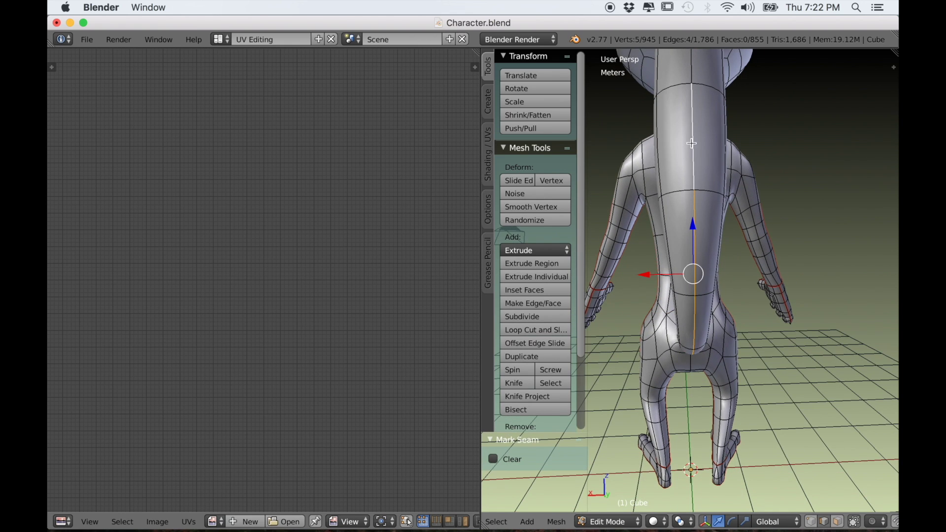
pyautogui.moveTo(692, 75); pyautogui.dragTo(713, 224, button='middle')
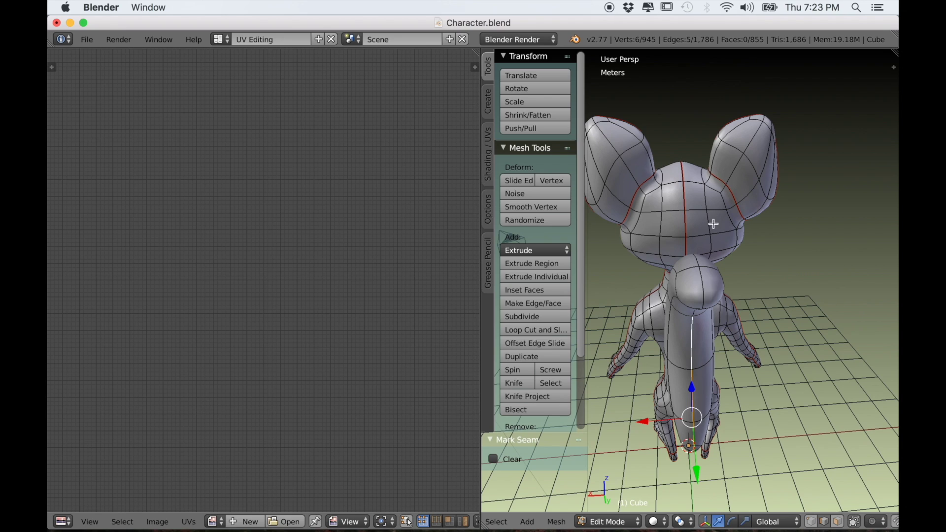
pyautogui.keyDown('shift'); pyautogui.rightClick(703, 292); pyautogui.keyUp('shift')
# Extend the edge selection over the tail's tip and down its body-facing side to the base loop, and mark it as a seam
pyautogui.moveTo(705, 305); pyautogui.dragTo(702, 276, button='middle')
pyautogui.keyDown('shift'); pyautogui.rightClick(701, 212); pyautogui.keyUp('shift')
pyautogui.moveTo(699, 217); pyautogui.dragTo(712, 286, button='middle')
pyautogui.keyDown('shift'); pyautogui.rightClick(677, 337); pyautogui.keyUp('shift')
pyautogui.moveTo(676, 343); pyautogui.dragTo(666, 187, button='middle')
pyautogui.keyDown('shift'); pyautogui.rightClick(674, 214); pyautogui.keyUp('shift')
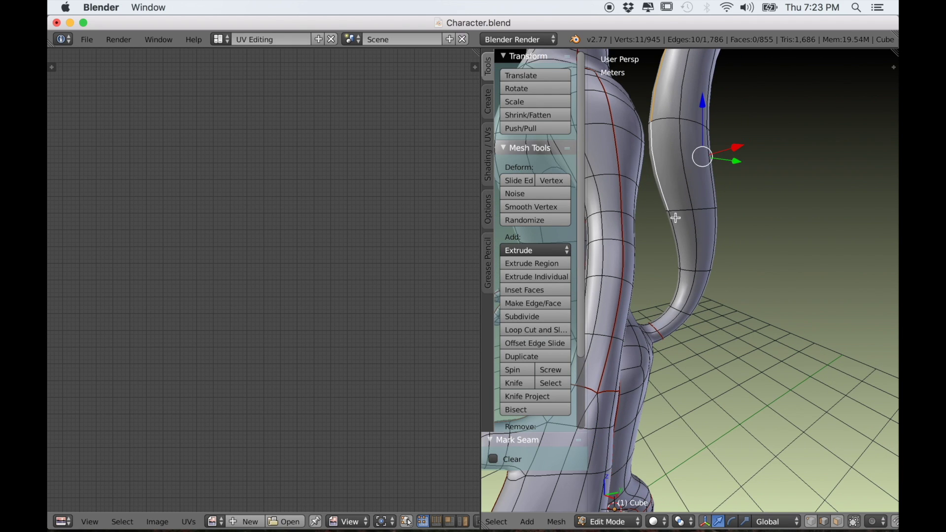
pyautogui.keyDown('shift'); pyautogui.rightClick(683, 265); pyautogui.keyUp('shift')
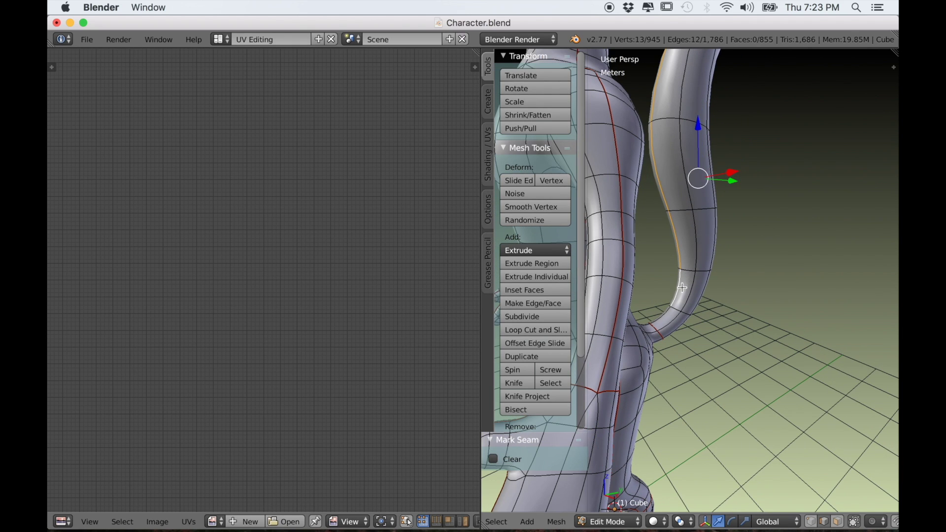
pyautogui.moveTo(681, 286); pyautogui.dragTo(692, 367, button='middle')
pyautogui.keyDown('shift'); pyautogui.rightClick(648, 339); pyautogui.keyUp('shift')
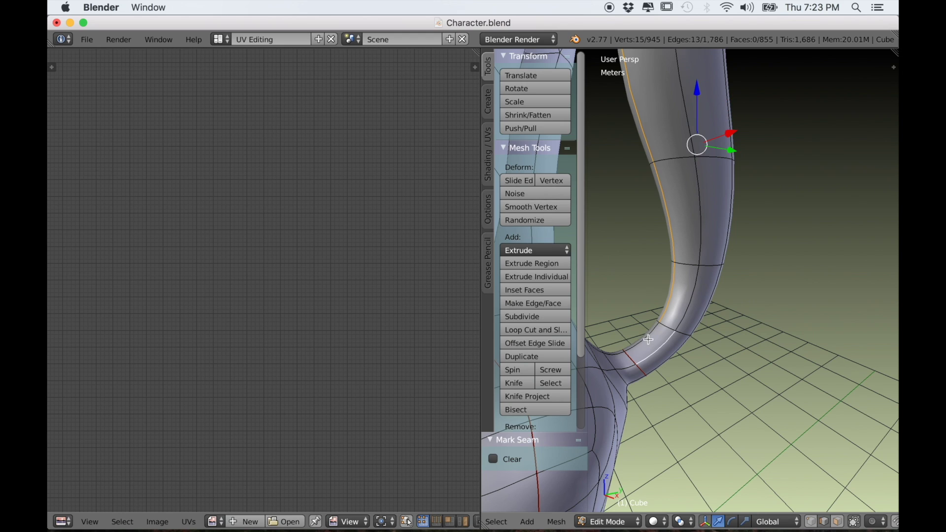
pyautogui.hotkey('ctrl', 'e')
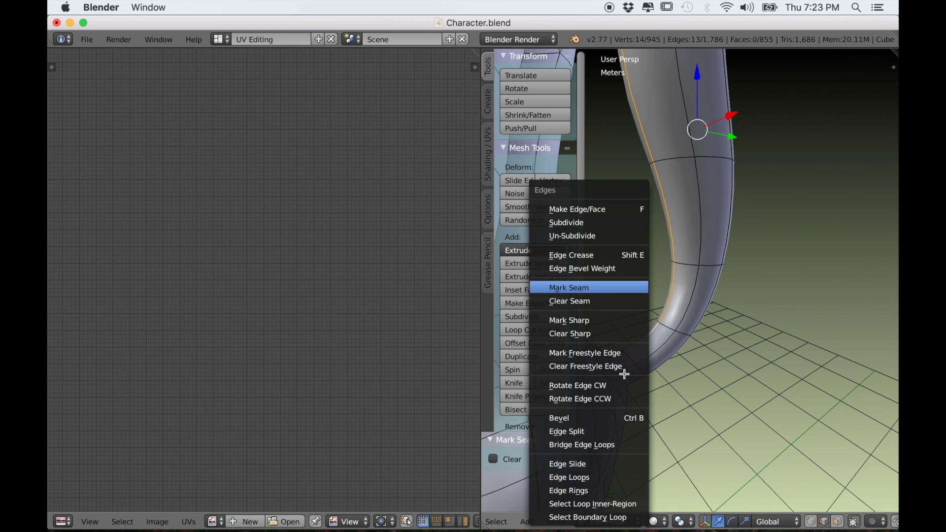
pyautogui.click(608, 288)
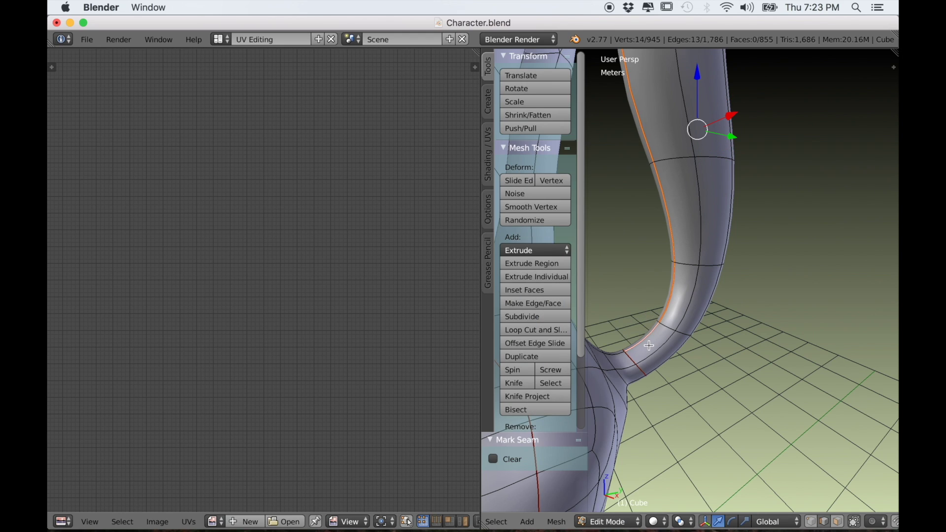
# Select the whole mesh and unwrap it again with the new tail seams
pyautogui.press('a')
pyautogui.press('a')
pyautogui.press('u')
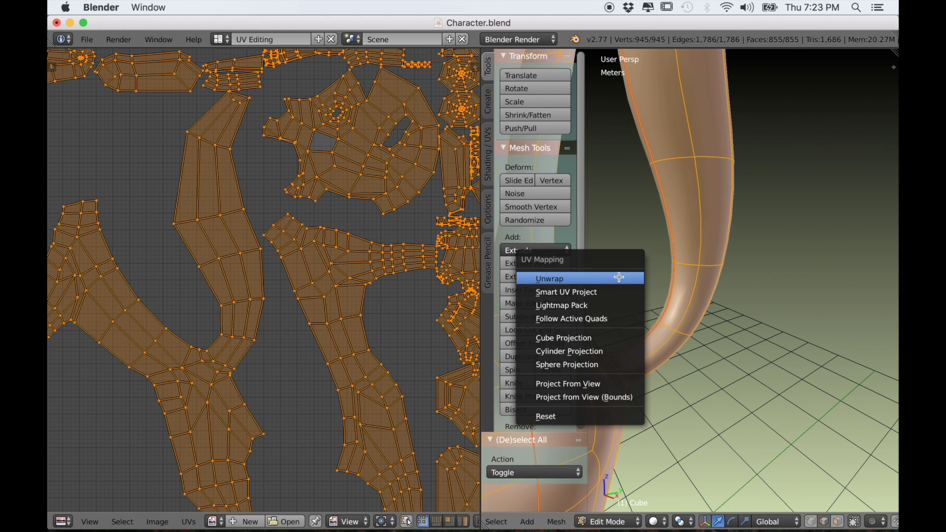
pyautogui.click(619, 277)
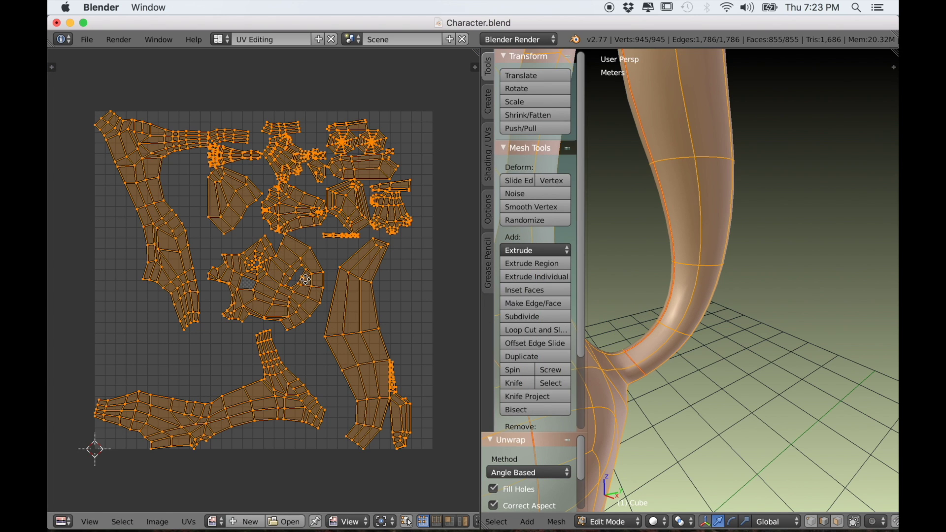
# Examine the unwrapped tail and head islands in the UV layout
pyautogui.scroll(3, 305, 279)
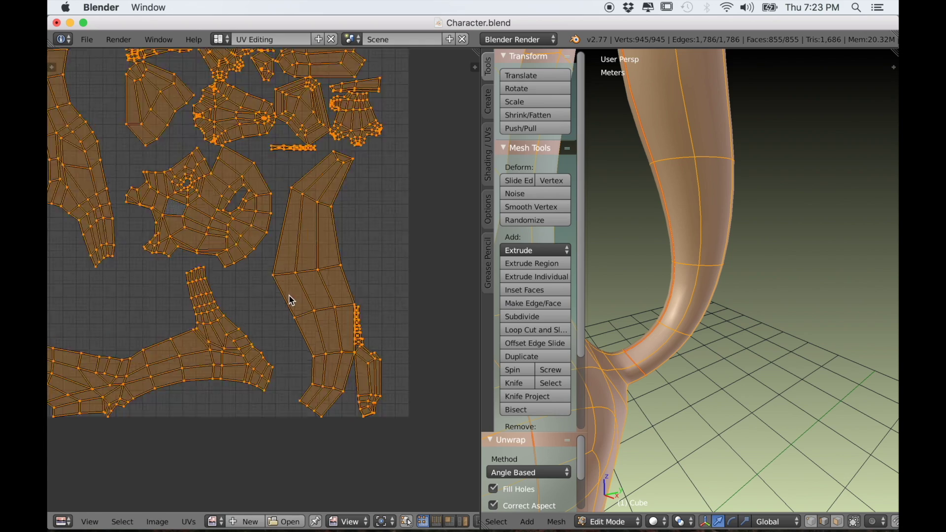
pyautogui.scroll(4, 291, 290)
pyautogui.scroll(-4, 328, 289)
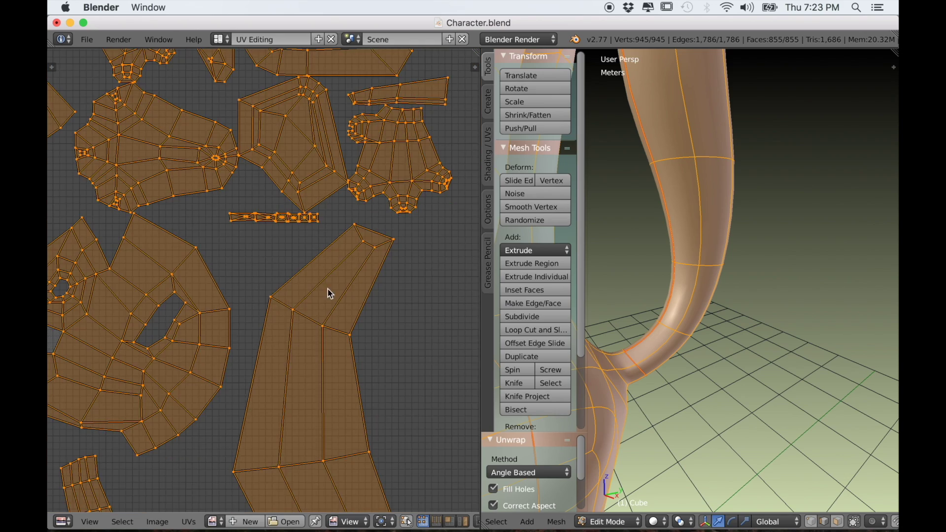
pyautogui.scroll(4, 358, 501)
pyautogui.scroll(3, 375, 422)
pyautogui.moveTo(376, 422); pyautogui.dragTo(262, 267, button='middle')
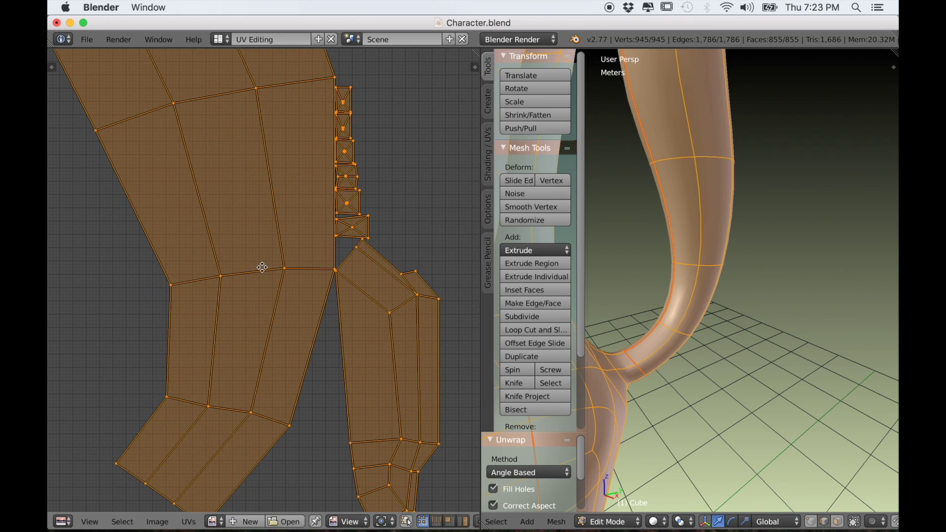
pyautogui.scroll(-3, 248, 292)
pyautogui.moveTo(195, 295); pyautogui.dragTo(349, 375, button='middle')
pyautogui.scroll(-2, 345, 374)
pyautogui.scroll(-2, 259, 356)
pyautogui.moveTo(231, 326); pyautogui.dragTo(237, 371, button='middle')
pyautogui.scroll(3, 235, 363)
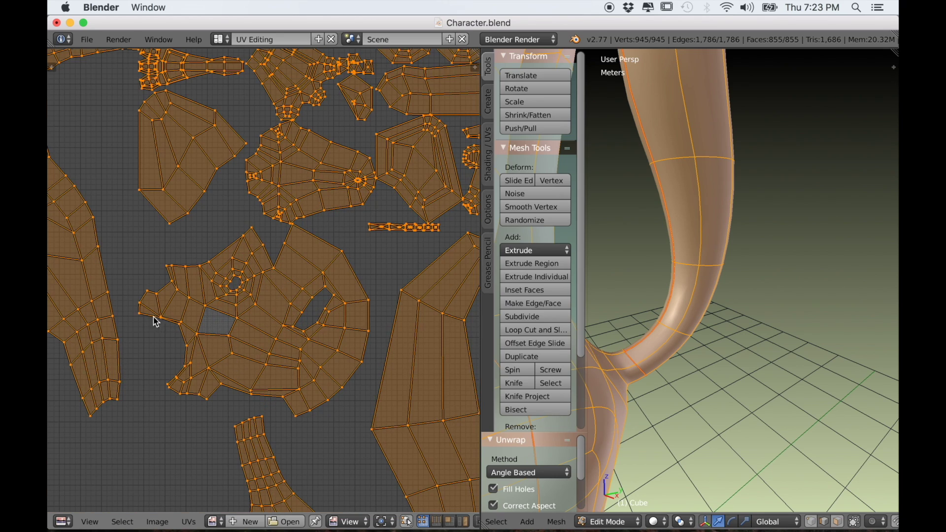
# Examine the smaller hand and claw islands up close, and check the overall UV layout
pyautogui.scroll(-3, 158, 322)
pyautogui.scroll(3, 236, 409)
pyautogui.moveTo(315, 377); pyautogui.dragTo(114, 387, button='middle')
pyautogui.scroll(5, 217, 322)
pyautogui.moveTo(250, 299); pyautogui.dragTo(204, 392, button='middle')
pyautogui.scroll(3, 217, 389)
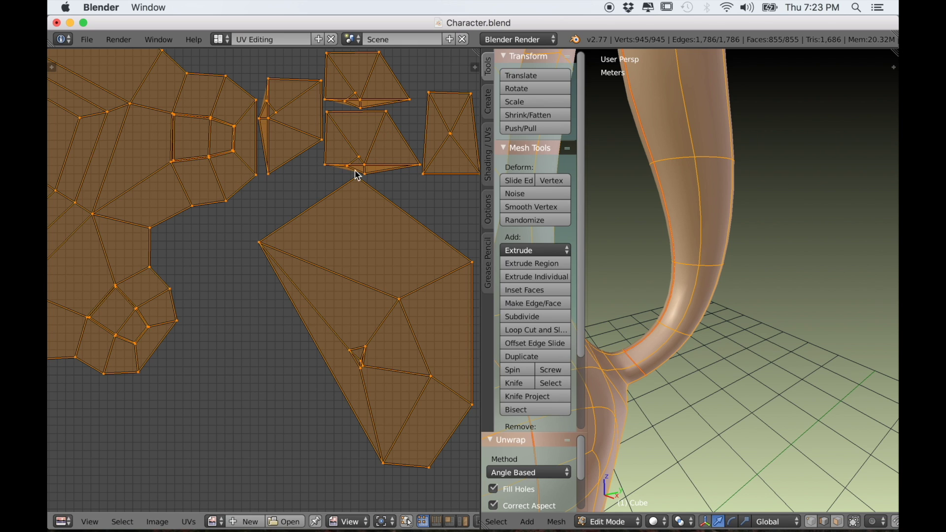
pyautogui.scroll(-2, 290, 235)
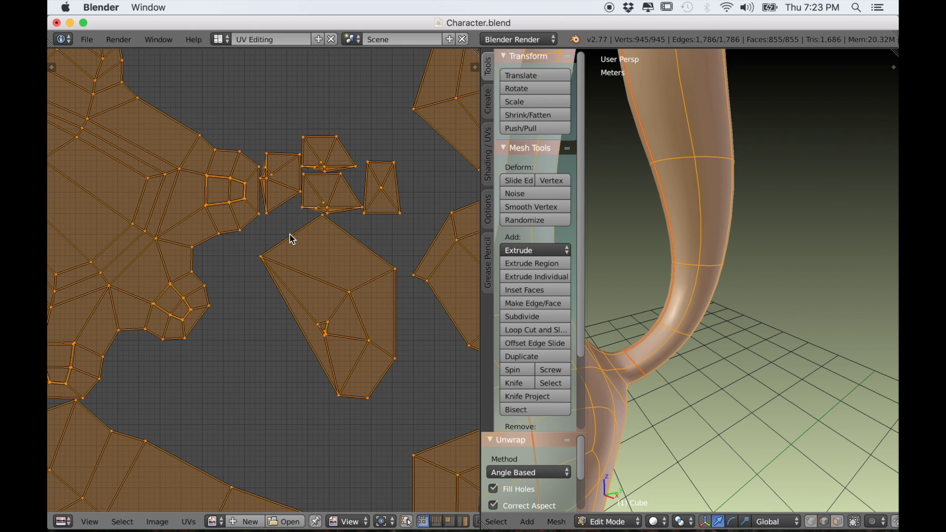
pyautogui.scroll(-1, 299, 258)
pyautogui.scroll(3, 300, 264)
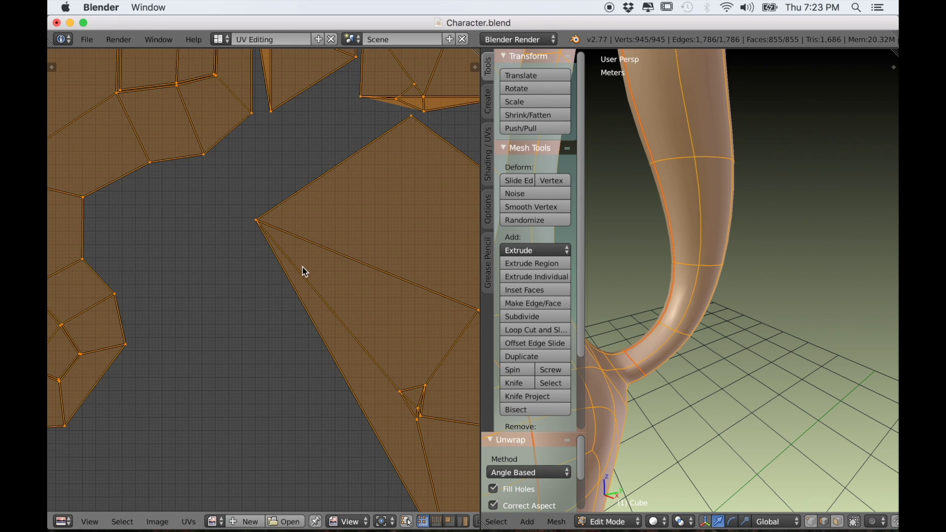
pyautogui.scroll(-4, 305, 266)
pyautogui.scroll(-2, 313, 270)
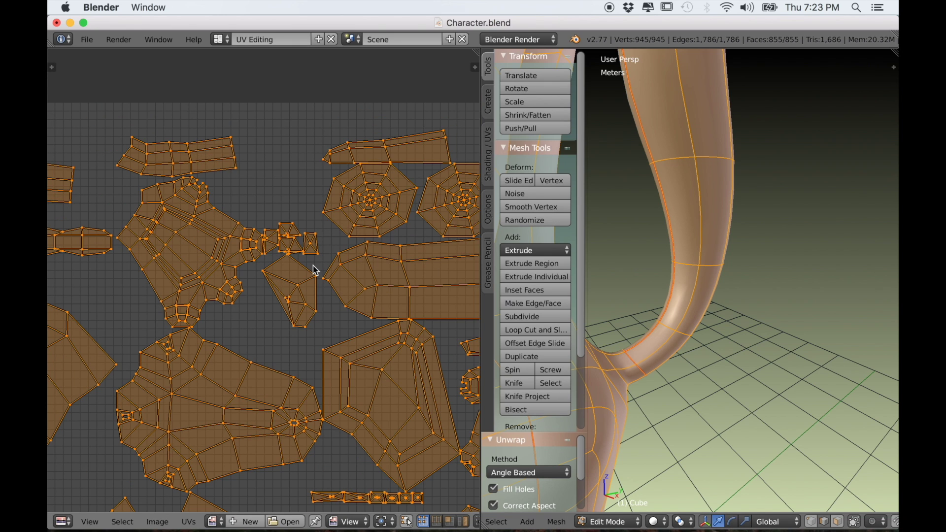
pyautogui.scroll(-2, 343, 275)
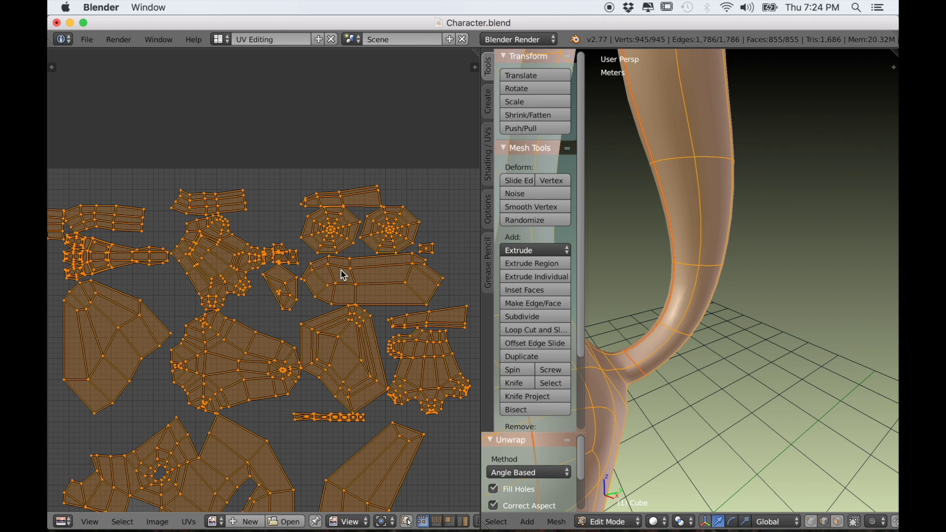
pyautogui.scroll(-1, 344, 275)
pyautogui.scroll(-4, 334, 298)
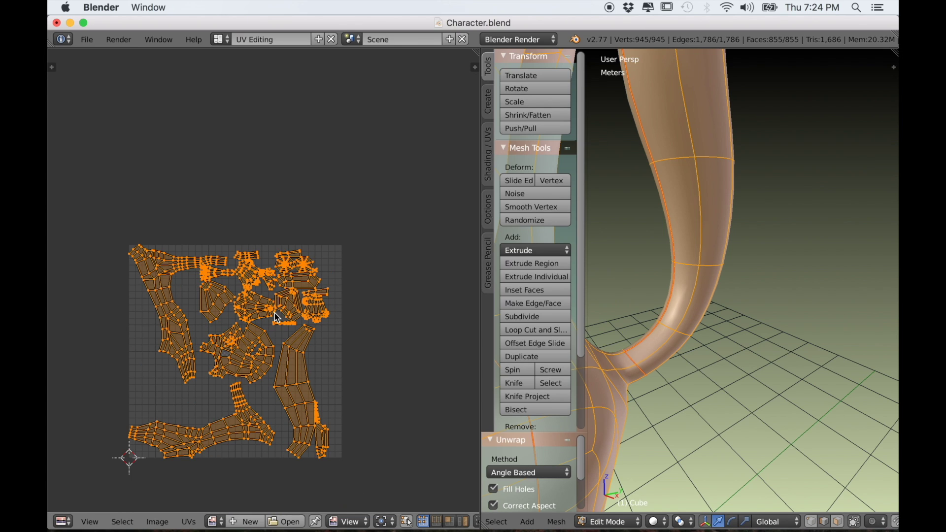
# Return to the Default screen layout and leave Edit Mode with the whole character in view
pyautogui.click(220, 40)
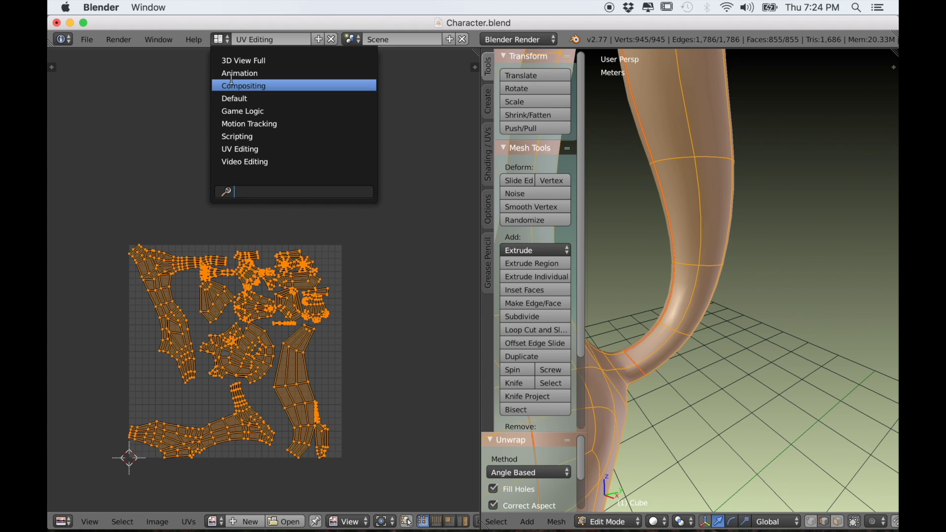
pyautogui.click(231, 98)
pyautogui.moveTo(432, 266); pyautogui.dragTo(479, 305, button='middle')
pyautogui.press('Tab')
pyautogui.scroll(-3, 438, 253)
# Select all objects in the scene and remove the lamp and camera from the selection
pyautogui.press('a')
pyautogui.press('a')
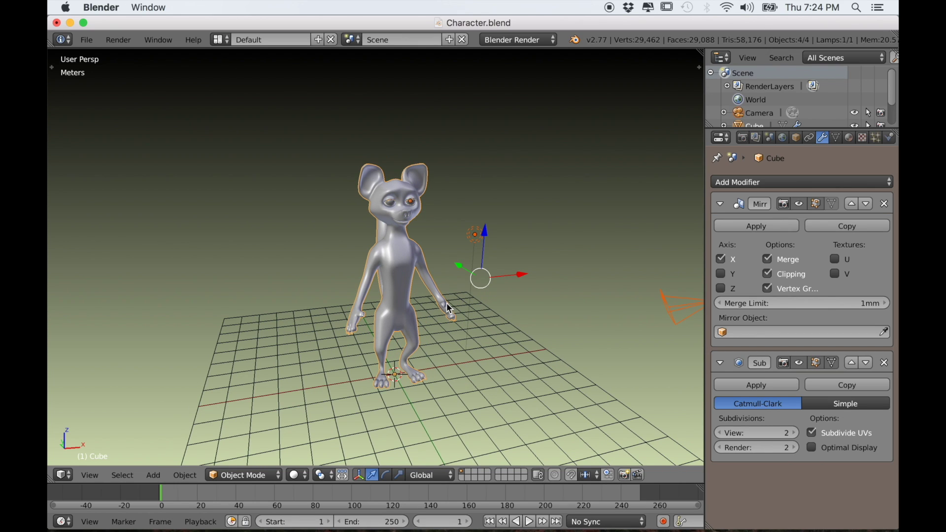
pyautogui.keyDown('shift'); pyautogui.rightClick(478, 241); pyautogui.keyUp('shift')
pyautogui.keyDown('shift'); pyautogui.rightClick(674, 309); pyautogui.keyUp('shift')
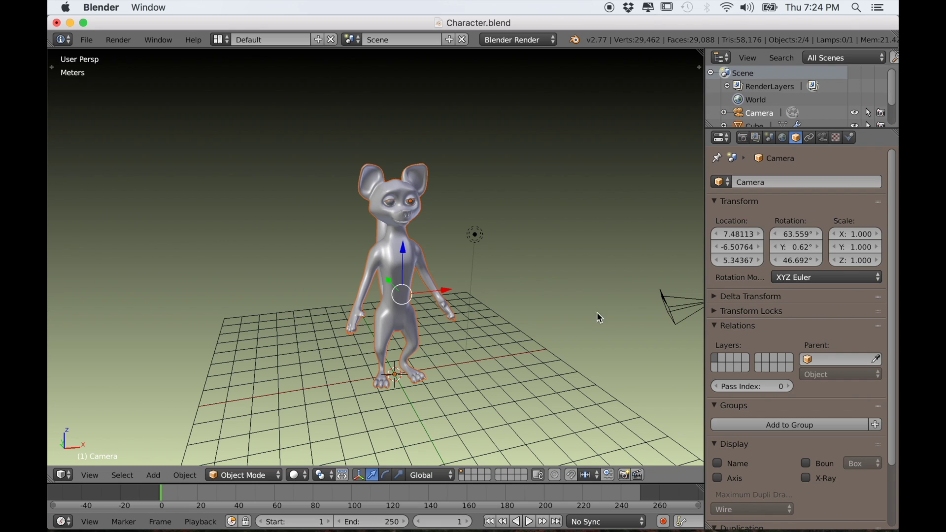
# Duplicate the selected character objects in place and move the copy to the second layer of the second layer block
pyautogui.hotkey('shift', 'd')
pyautogui.rightClick(561, 243)
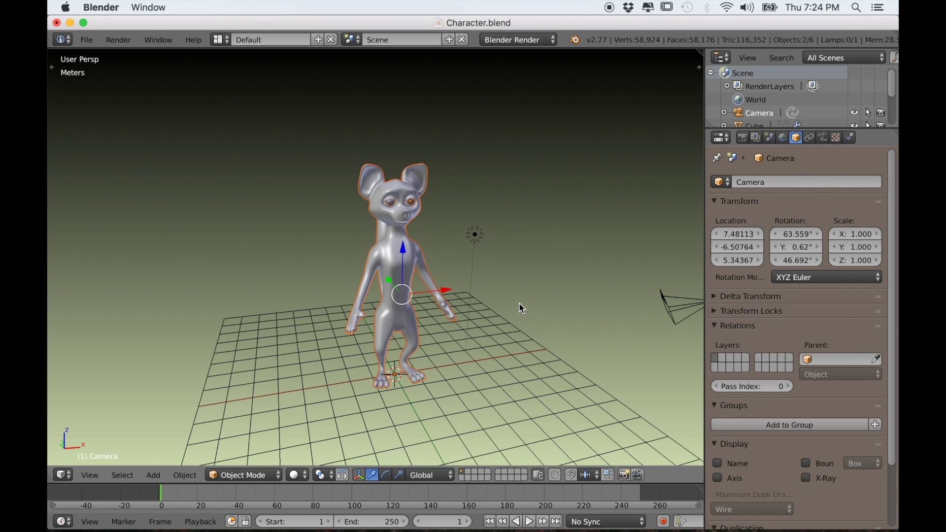
pyautogui.press('m')
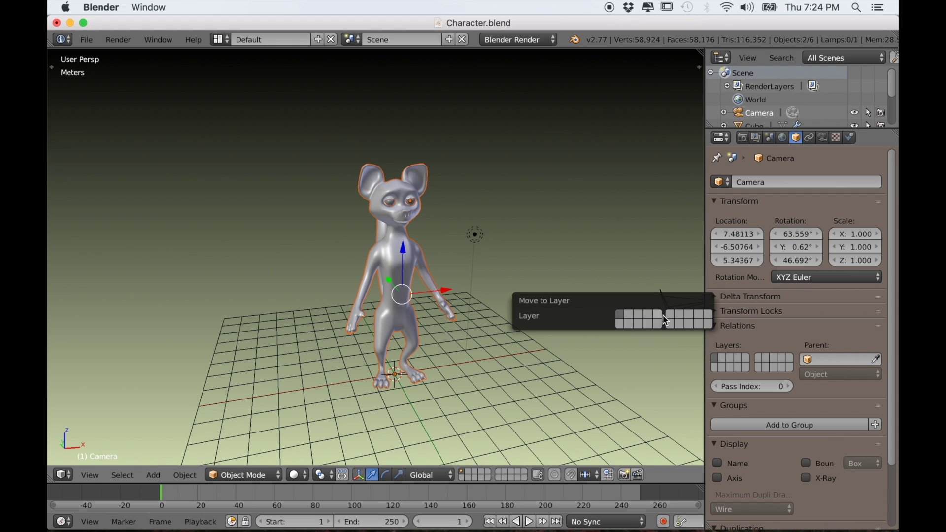
pyautogui.click(676, 316)
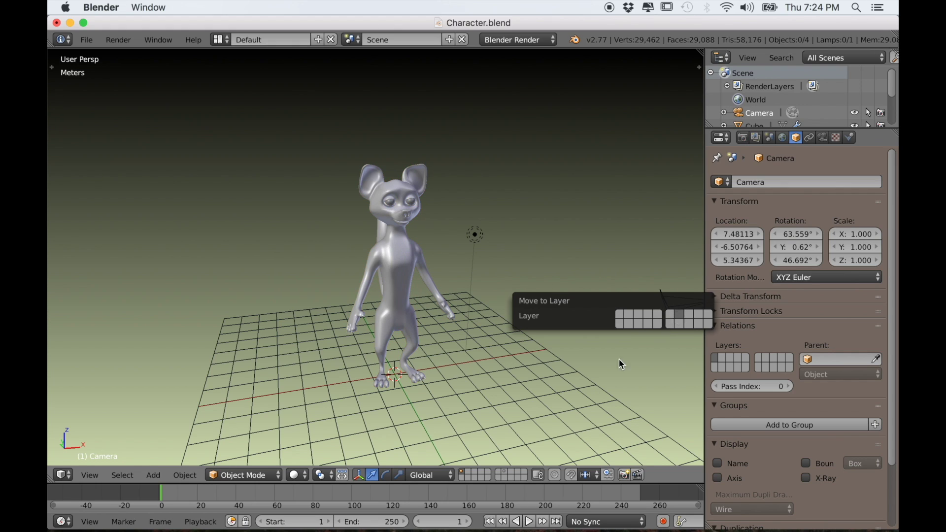
# Reassign the character copy to the first layer of the second layer block and display that layer
pyautogui.click(508, 474)
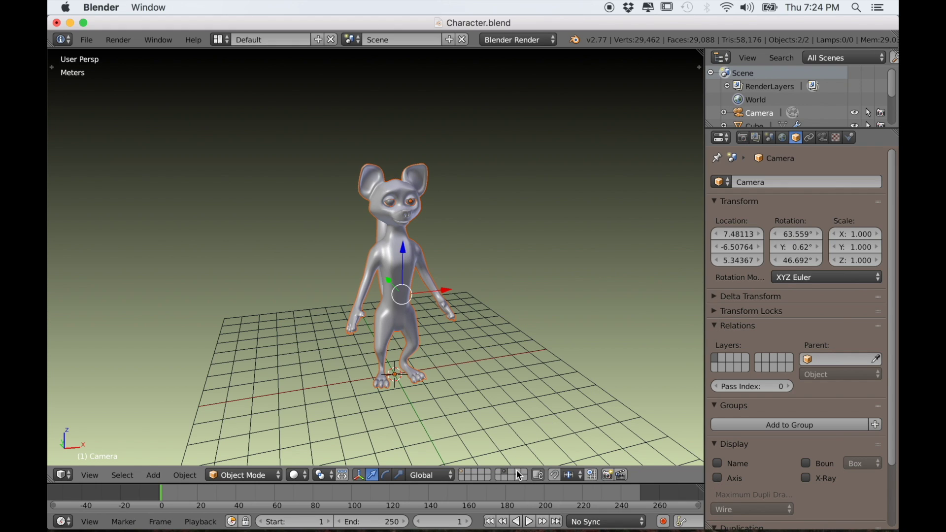
pyautogui.press('m')
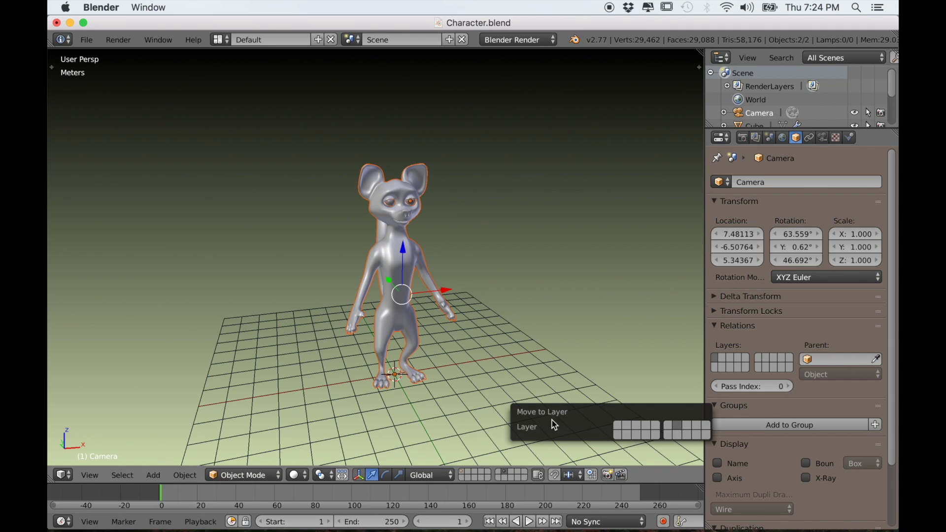
pyautogui.click(670, 430)
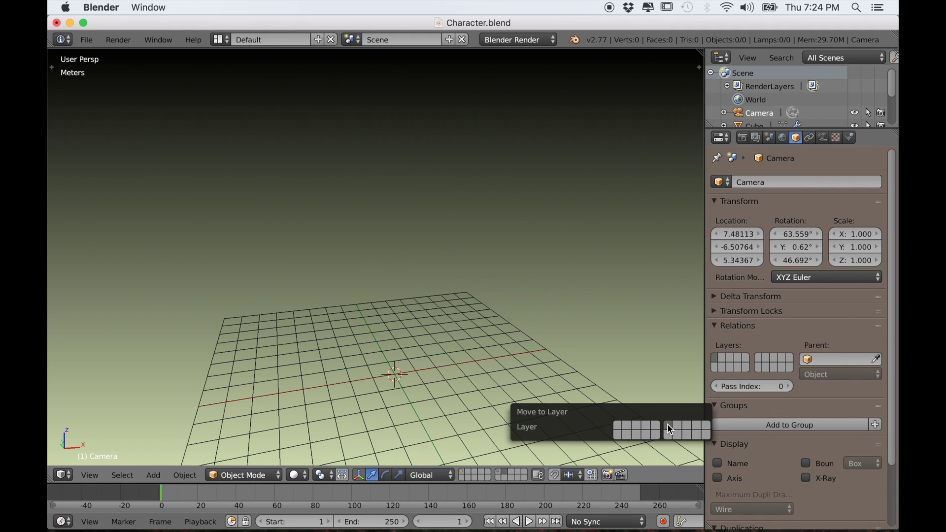
pyautogui.click(497, 474)
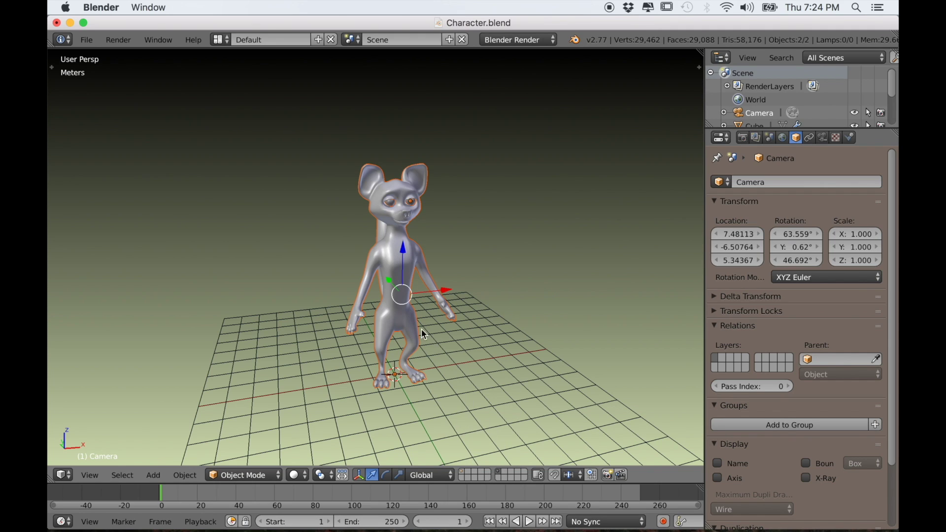
# Return to the scene's first layer and apply the Mirror modifier on the character's body mesh
pyautogui.keyDown('shift'); pyautogui.click(462, 476); pyautogui.keyUp('shift')
pyautogui.hscroll(10, 424, 380)
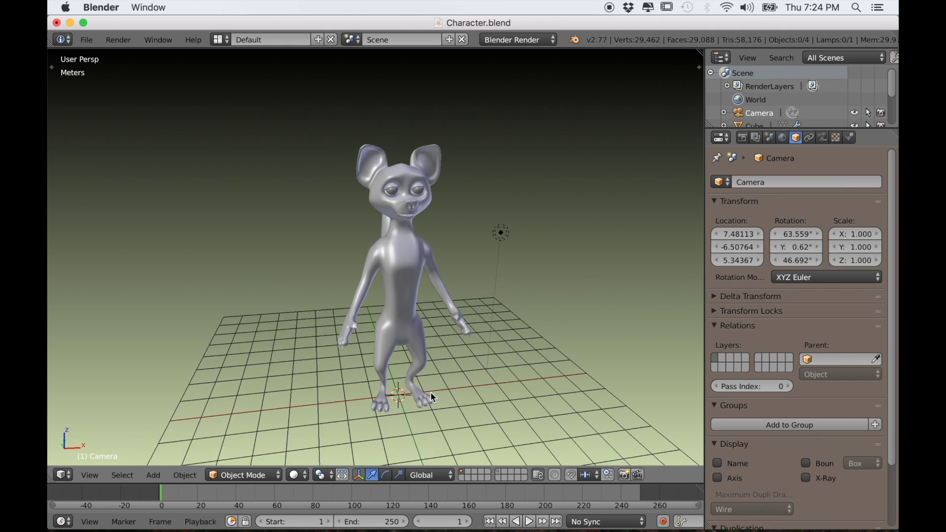
pyautogui.hscroll(10, 409, 385)
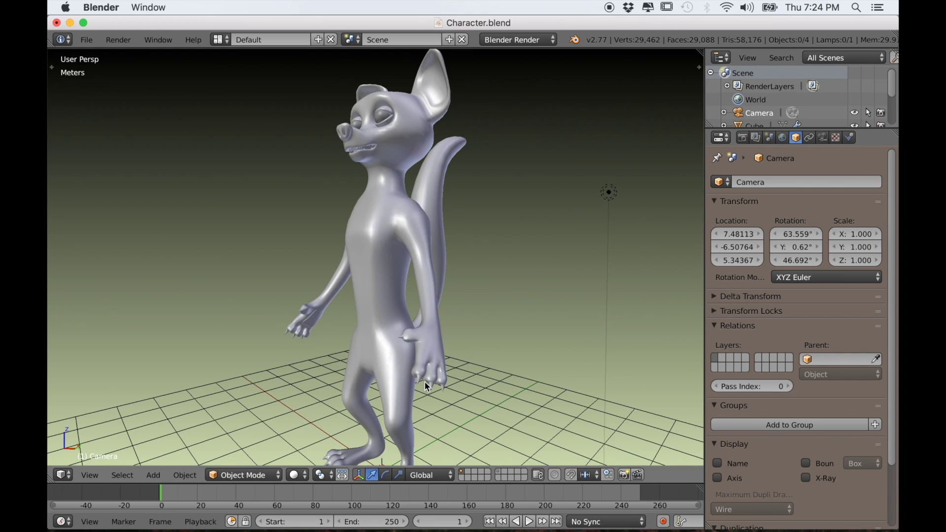
pyautogui.hscroll(8, 471, 394)
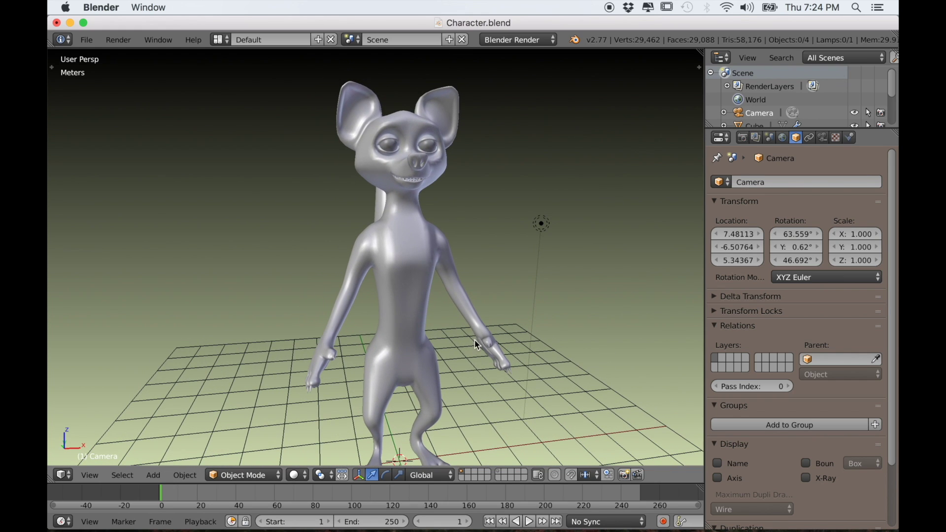
pyautogui.rightClick(402, 256)
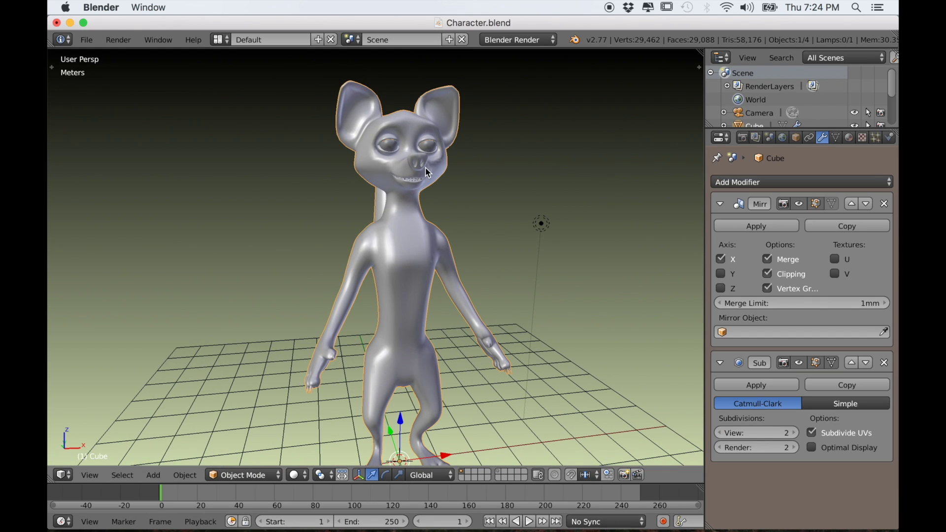
pyautogui.click(756, 226)
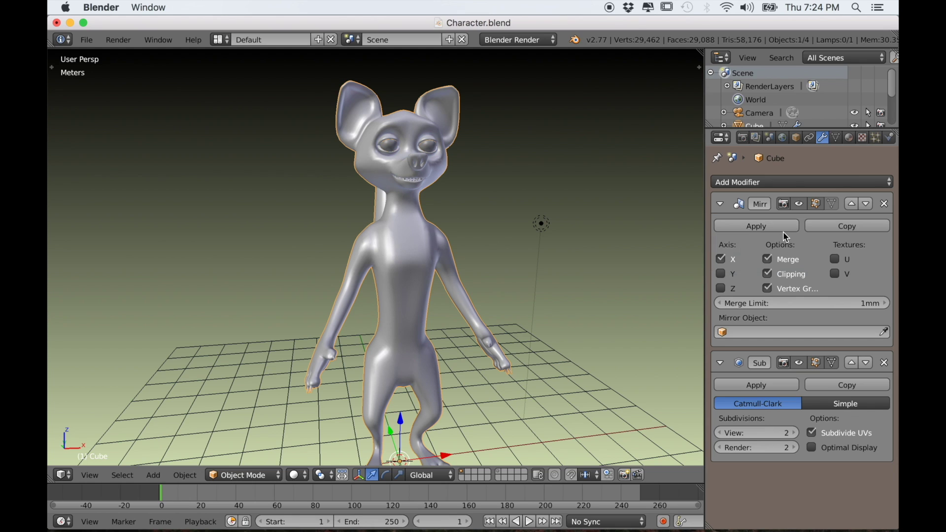
pyautogui.scroll(-5, 487, 212)
pyautogui.moveTo(473, 217); pyautogui.dragTo(429, 222, button='middle')
# Switch to the UV Editing screen layout and unwrap the full mirrored body mesh in Edit Mode
pyautogui.click(221, 42)
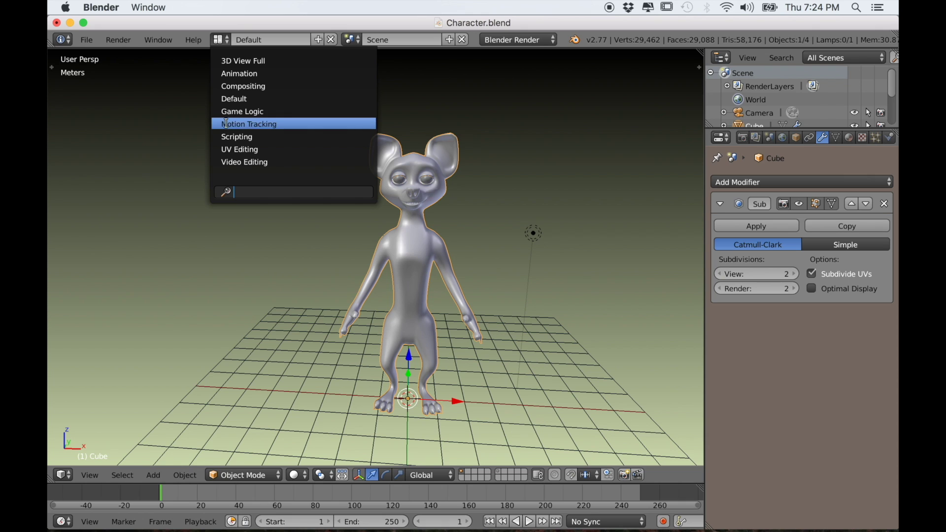
pyautogui.click(228, 149)
pyautogui.scroll(-5, 678, 241)
pyautogui.moveTo(692, 244); pyautogui.dragTo(692, 282, button='middle')
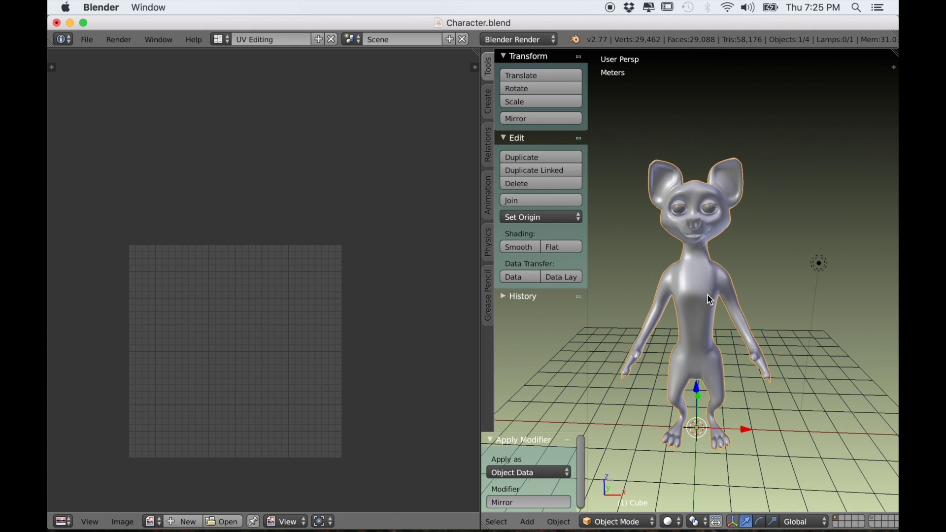
pyautogui.press('Tab')
pyautogui.press('u')
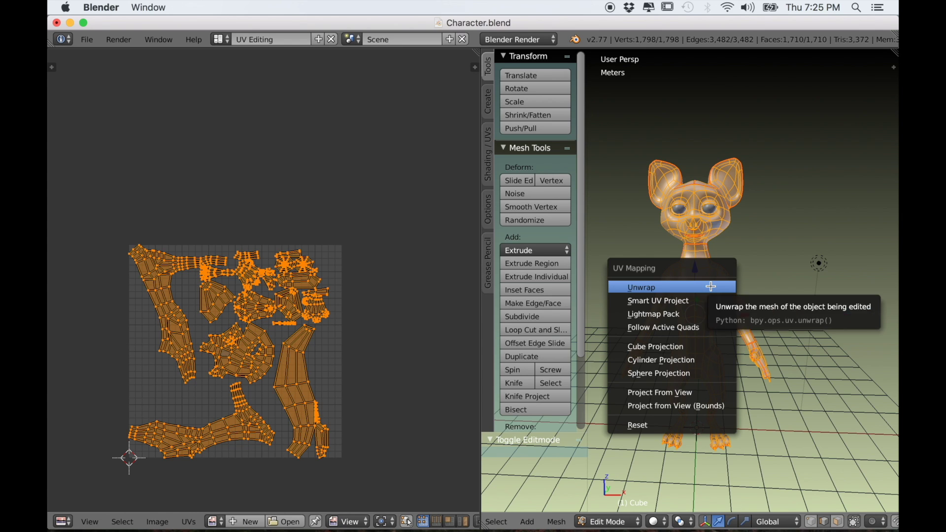
pyautogui.click(711, 286)
# Examine the unwrapped head island around the eyes, nose and mouth in the new UV layout
pyautogui.scroll(1, 252, 410)
pyautogui.scroll(3, 250, 408)
pyautogui.scroll(5, 148, 335)
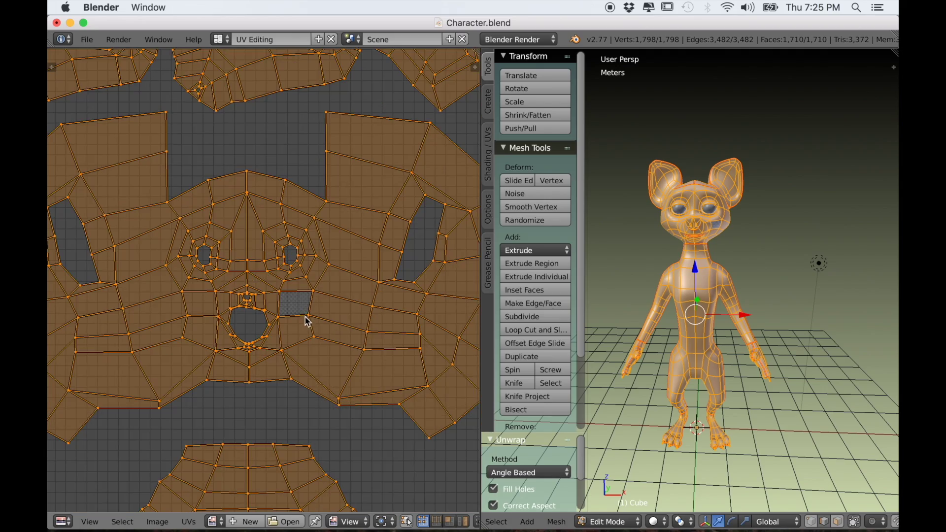
pyautogui.scroll(4, 268, 334)
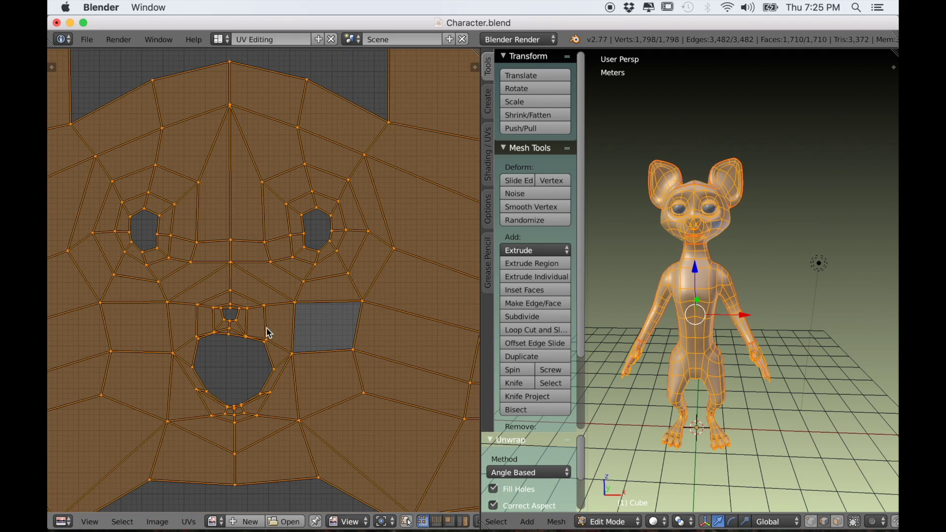
pyautogui.scroll(-6, 266, 327)
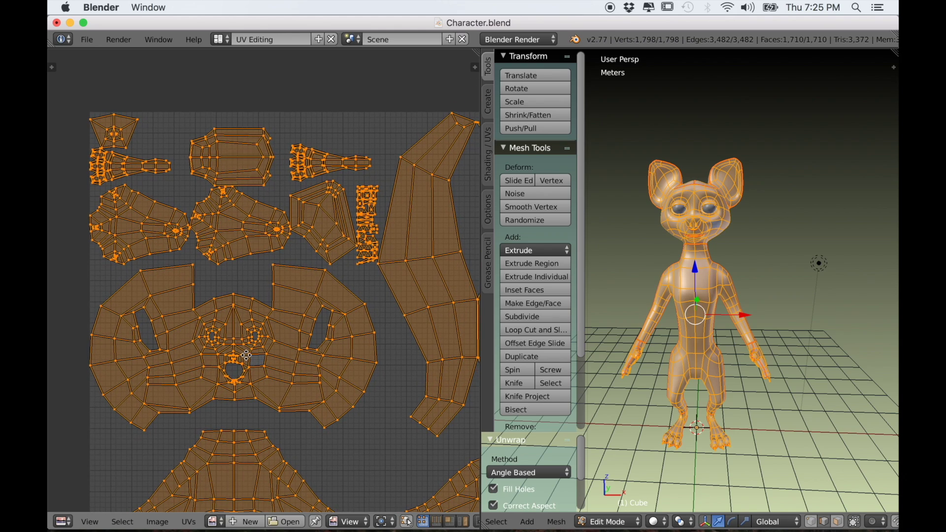
pyautogui.scroll(-4, 269, 328)
pyautogui.scroll(2, 290, 334)
pyautogui.scroll(3, 301, 330)
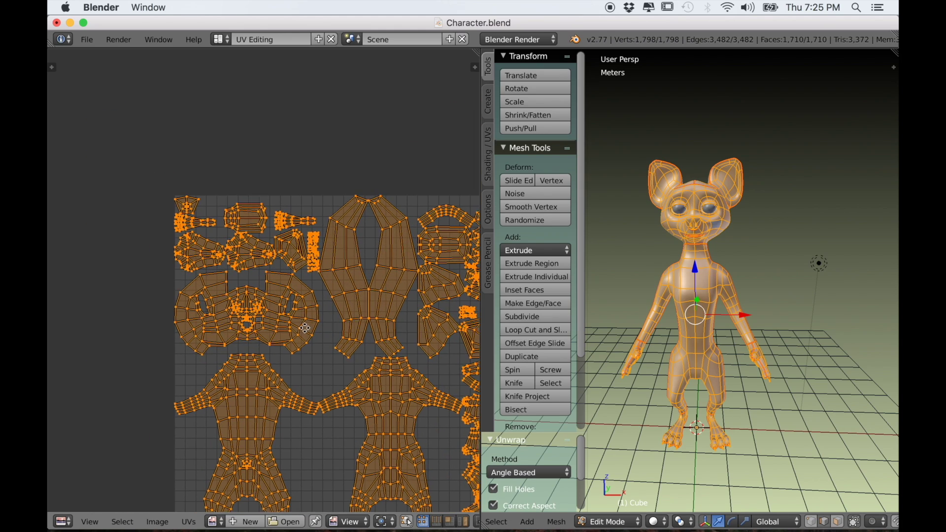
# Examine the body, hand, foot and tiny claw islands across the rest of the UV layout
pyautogui.scroll(-3, 220, 299)
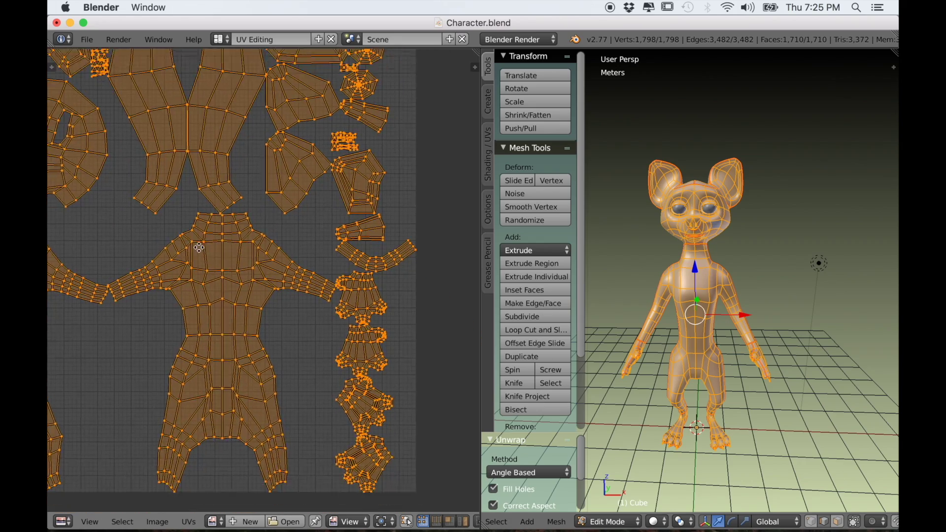
pyautogui.scroll(4, 232, 296)
pyautogui.moveTo(207, 228); pyautogui.dragTo(195, 167, button='middle')
pyautogui.scroll(-3, 255, 177)
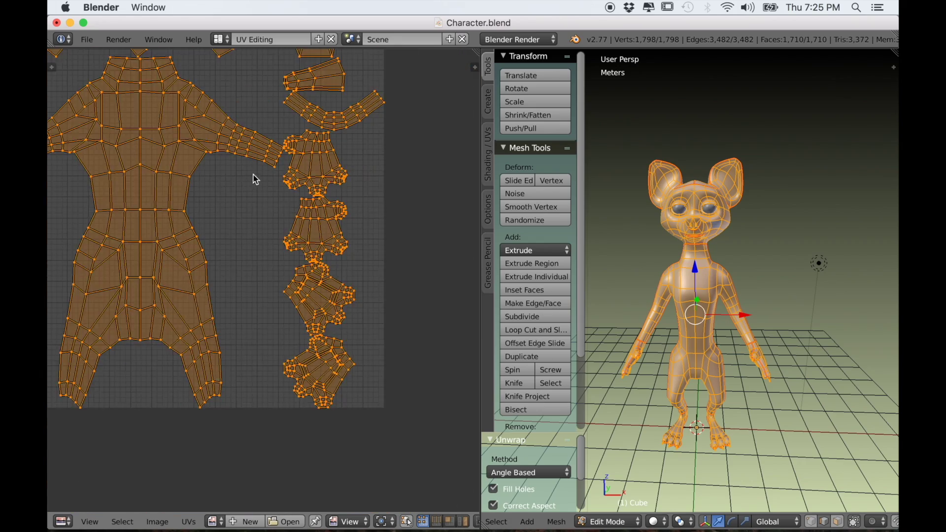
pyautogui.scroll(3, 226, 260)
pyautogui.moveTo(238, 242); pyautogui.dragTo(240, 380, button='middle')
pyautogui.scroll(5, 256, 406)
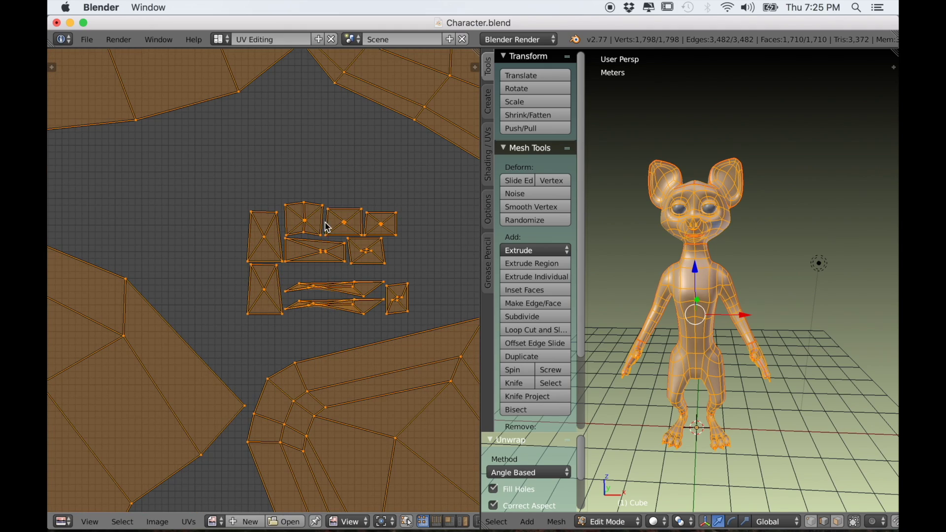
pyautogui.scroll(-3, 327, 228)
pyautogui.moveTo(264, 270); pyautogui.dragTo(256, 376, button='middle')
pyautogui.scroll(2, 263, 265)
pyautogui.moveTo(263, 265); pyautogui.dragTo(339, 178, button='middle')
pyautogui.scroll(-2, 270, 300)
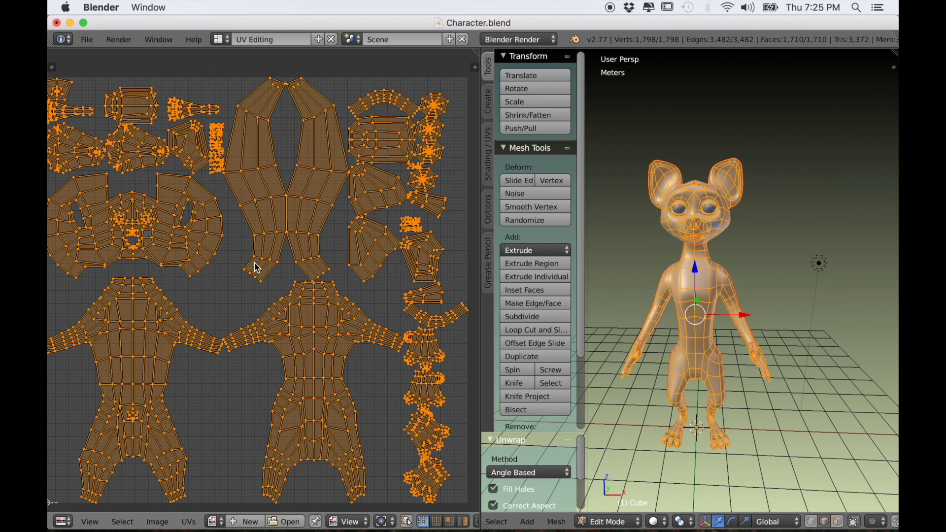
# Set UV selection to island mode and move the small corner island above the hand island into the gap between the two body islands
pyautogui.hscroll(-5, 174, 262)
pyautogui.scroll(-8, 359, 521)
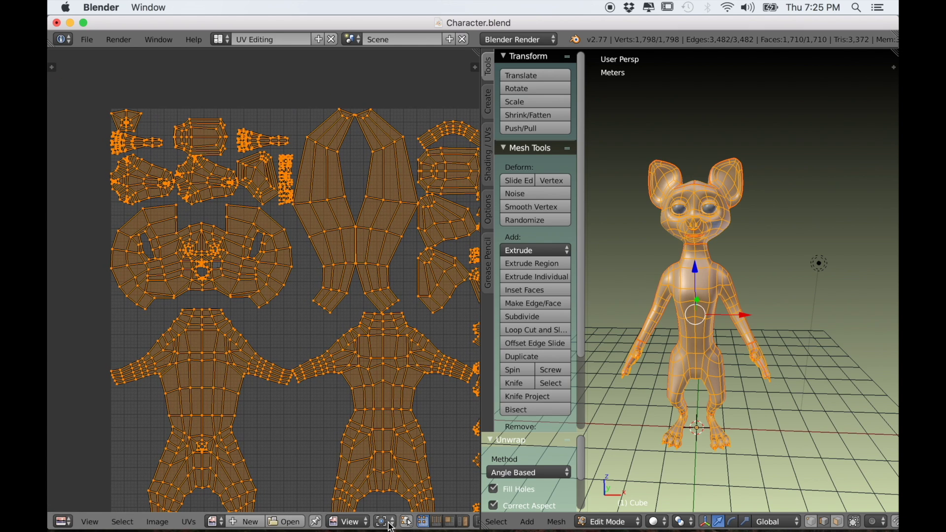
pyautogui.scroll(-2, 392, 522)
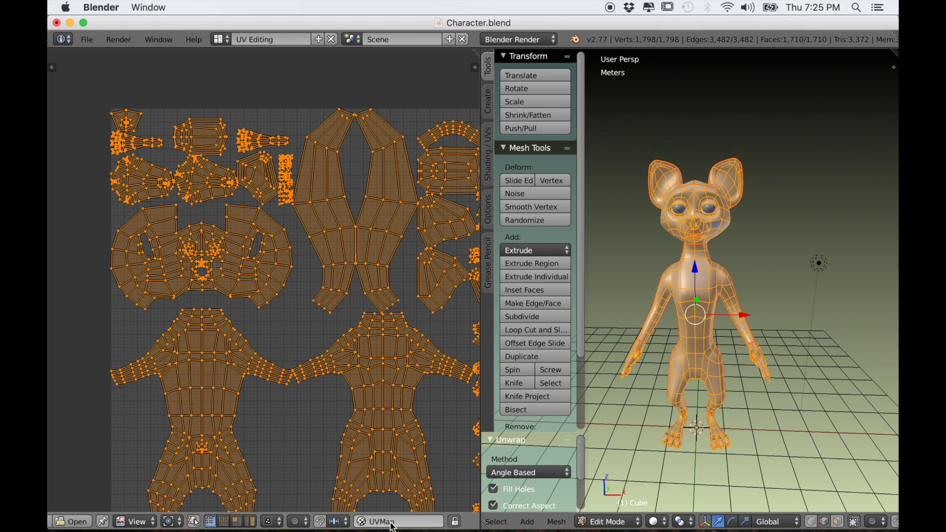
pyautogui.rightClick(134, 132)
pyautogui.press('g')
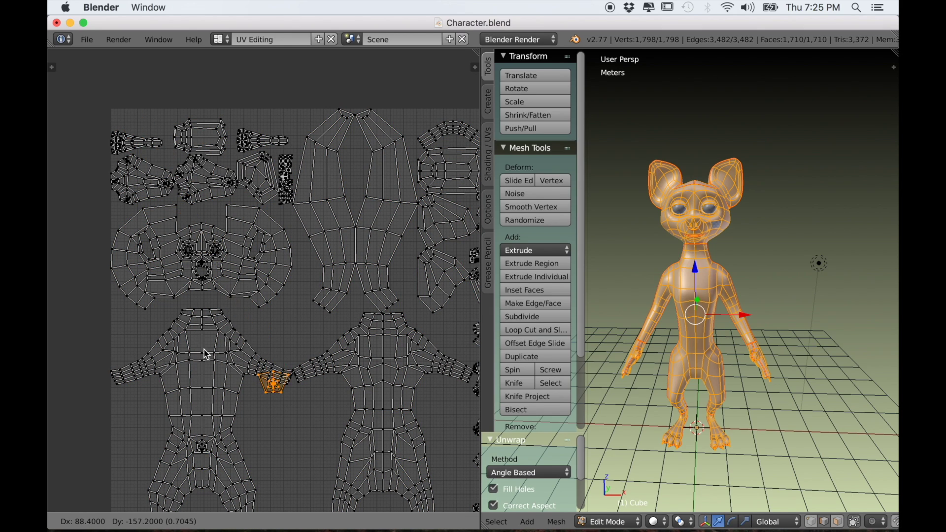
pyautogui.click(224, 390)
pyautogui.moveTo(309, 439); pyautogui.dragTo(274, 370, button='middle')
# Enlarge the moved island about 2.97 times, shift it down about 2.3 cm, and scale it back by about 0.91
pyautogui.press('s')
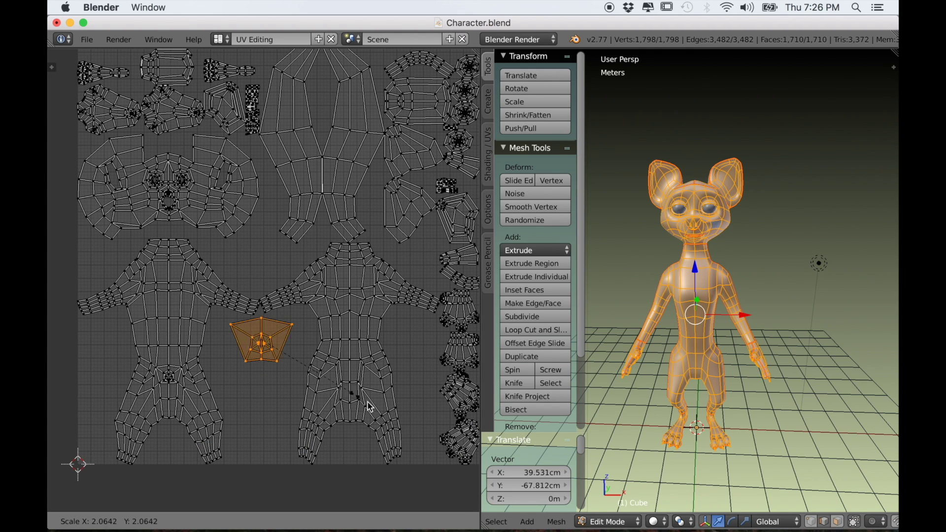
pyautogui.click(402, 419)
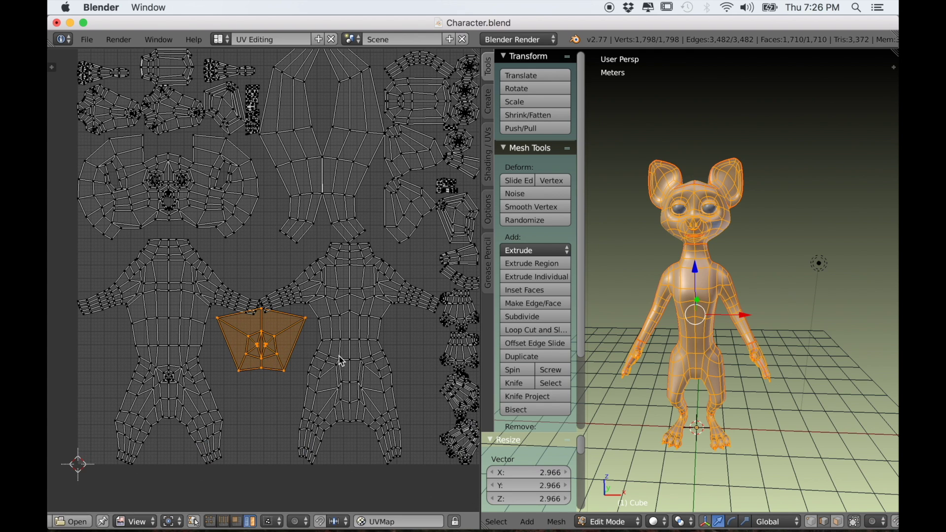
pyautogui.press('g')
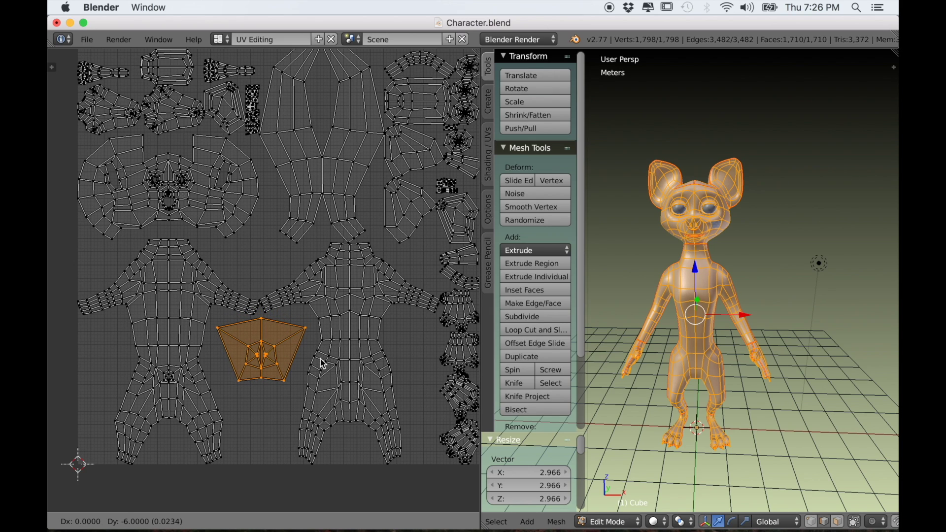
pyautogui.click(321, 364)
pyautogui.press('s')
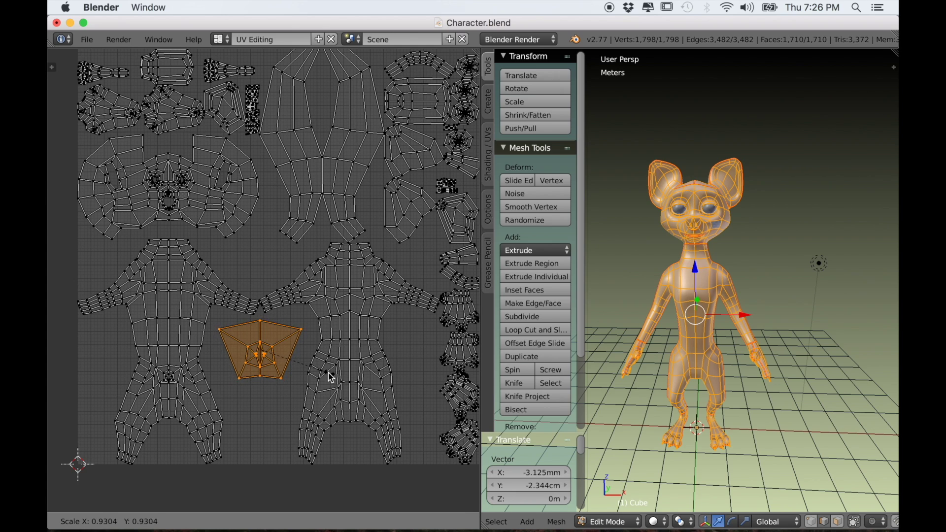
pyautogui.click(328, 375)
# Nudge the wide rounded island between the two narrow hand-like islands by about -6.25 mm in X and 9.4 mm in Y
pyautogui.moveTo(446, 368)
pyautogui.mouseDown(button='middle')
pyautogui.moveTo(429, 376)
pyautogui.moveTo(440, 385)
pyautogui.mouseUp(button='middle')
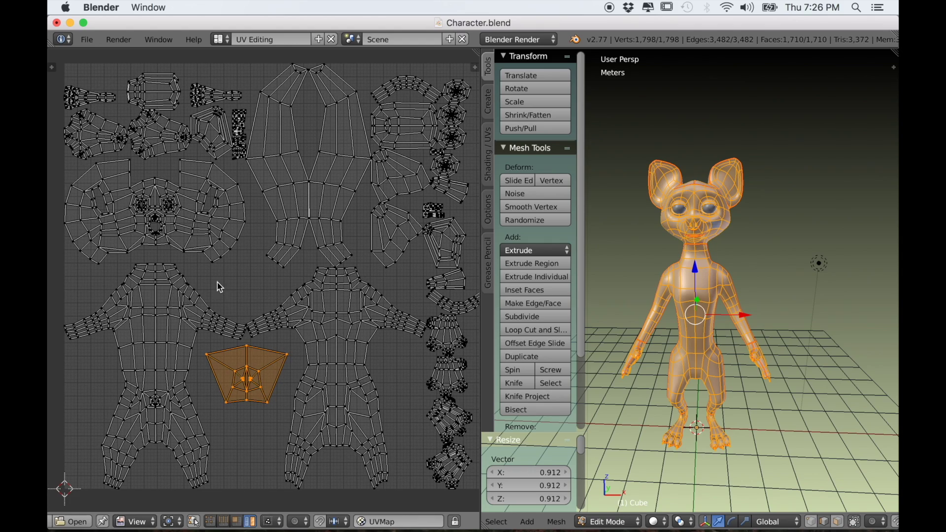
pyautogui.scroll(2, 211, 279)
pyautogui.moveTo(194, 232); pyautogui.dragTo(319, 407, button='middle')
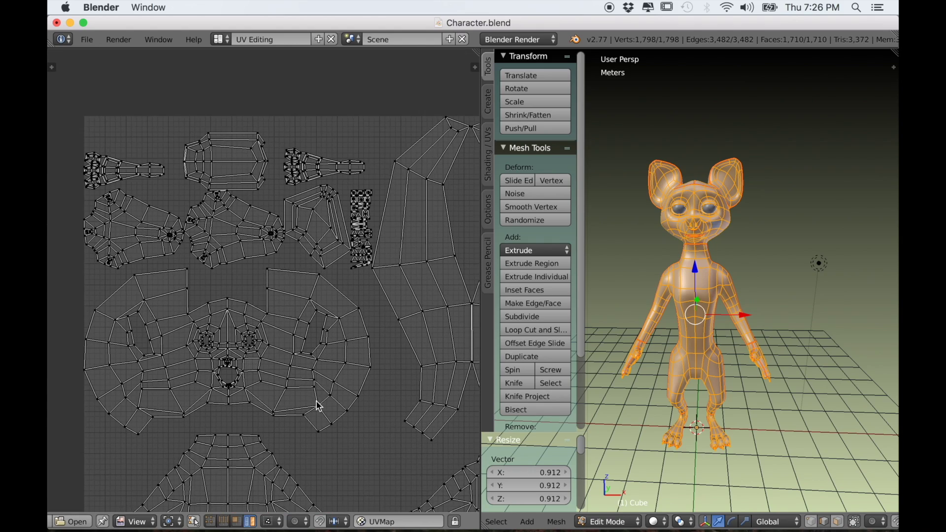
pyautogui.scroll(2, 224, 311)
pyautogui.moveTo(185, 247); pyautogui.dragTo(202, 308, button='middle')
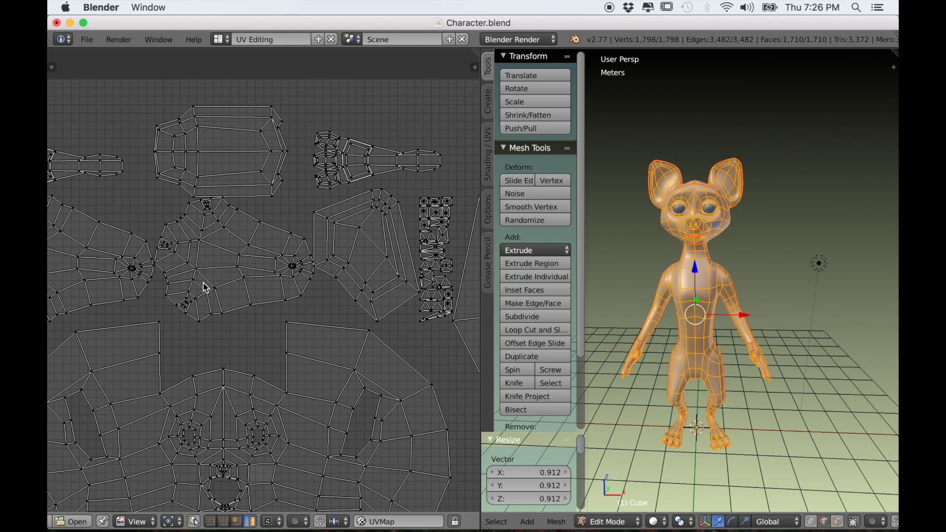
pyautogui.scroll(-2, 203, 274)
pyautogui.moveTo(213, 263); pyautogui.dragTo(248, 295, button='middle')
pyautogui.rightClick(225, 258)
pyautogui.scroll(1, 247, 283)
pyautogui.press('g')
pyautogui.click(265, 286)
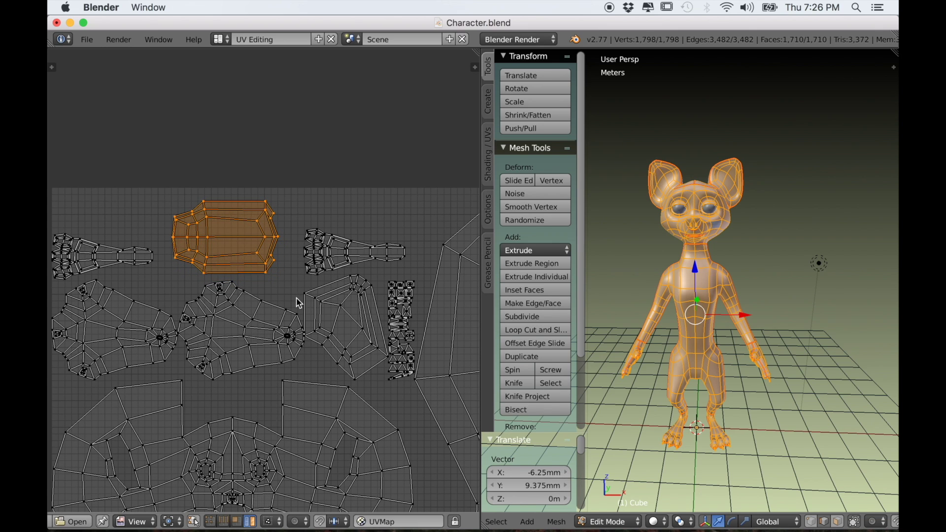
# Select the whole column of small box-like islands and move it about 37.7 cm in X and -56.4 cm in Y, beside the second body island's legs
pyautogui.scroll(3, 340, 333)
pyautogui.moveTo(369, 358); pyautogui.dragTo(151, 258, button='middle')
pyautogui.scroll(1, 192, 290)
pyautogui.scroll(1, 281, 331)
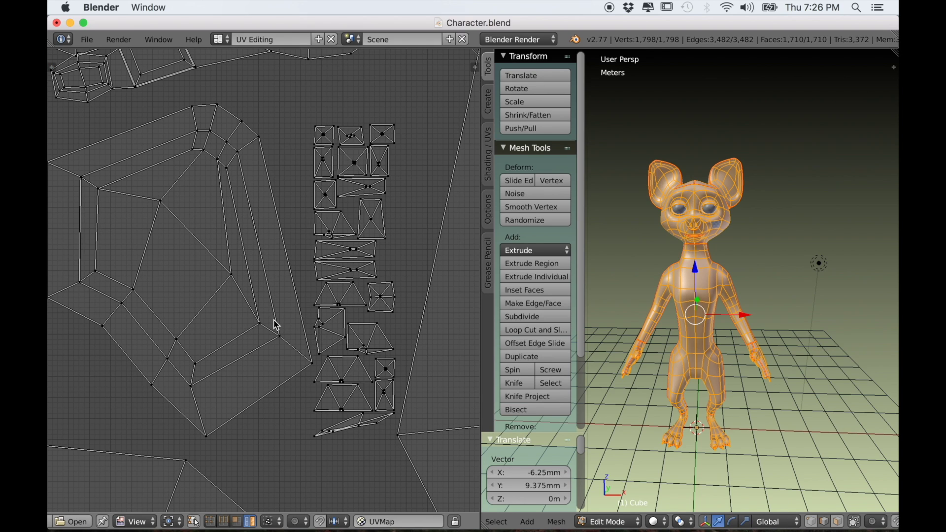
pyautogui.press('a')
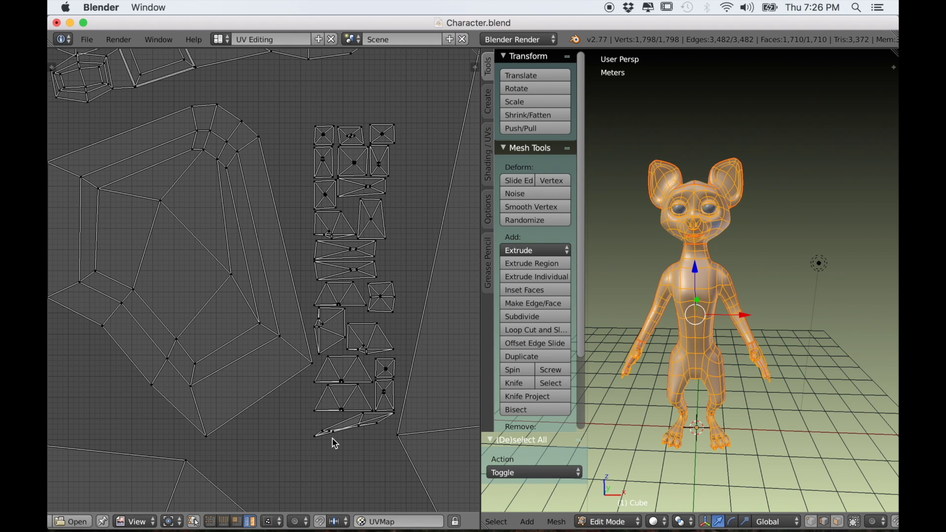
pyautogui.press('b')
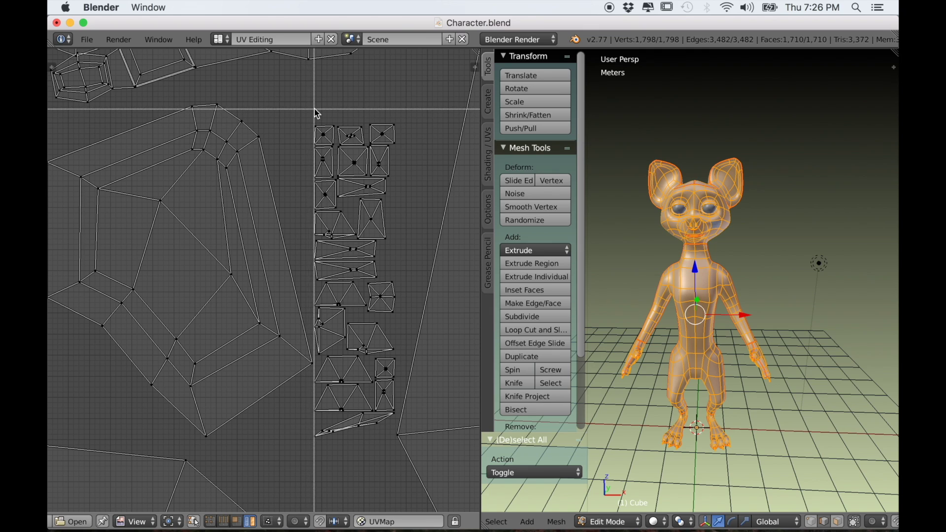
pyautogui.moveTo(314, 108); pyautogui.dragTo(384, 445)
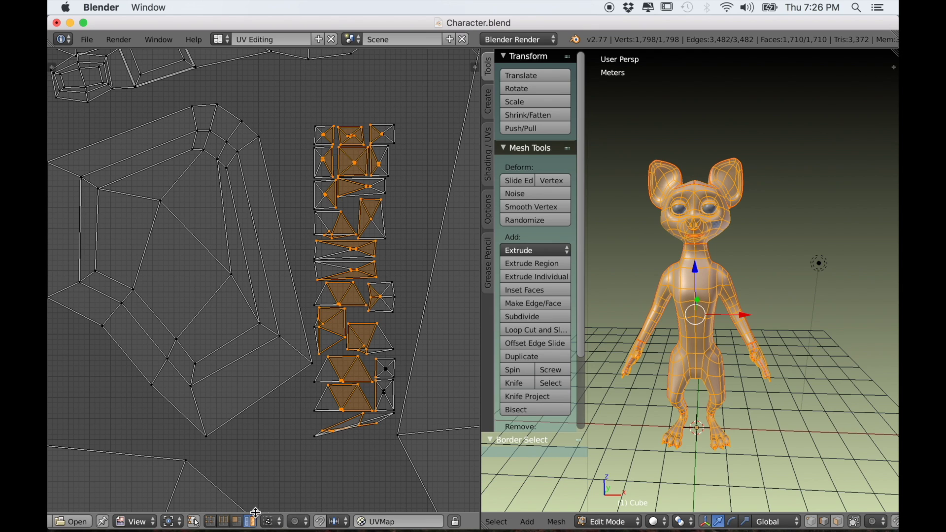
pyautogui.hotkey('ctrl', 'l')
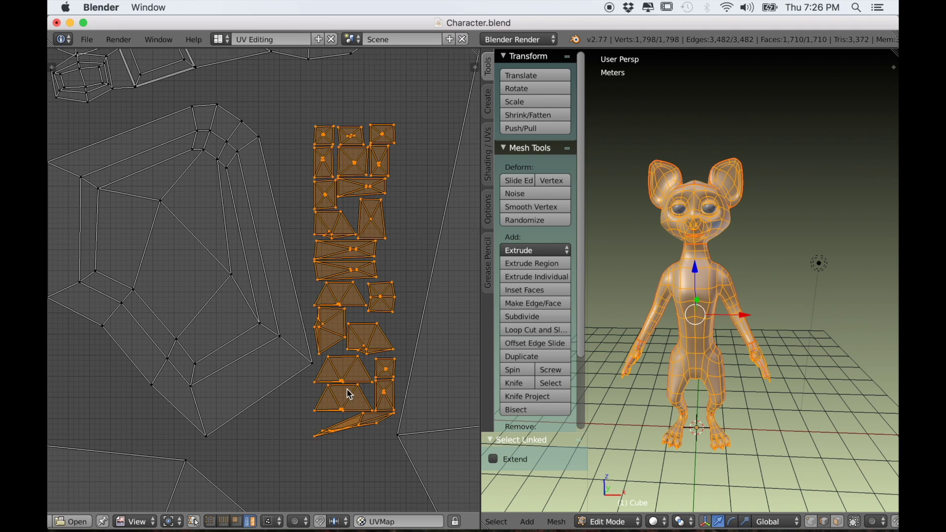
pyautogui.scroll(-7, 342, 398)
pyautogui.moveTo(283, 400); pyautogui.dragTo(270, 245, button='middle')
pyautogui.scroll(-1, 296, 299)
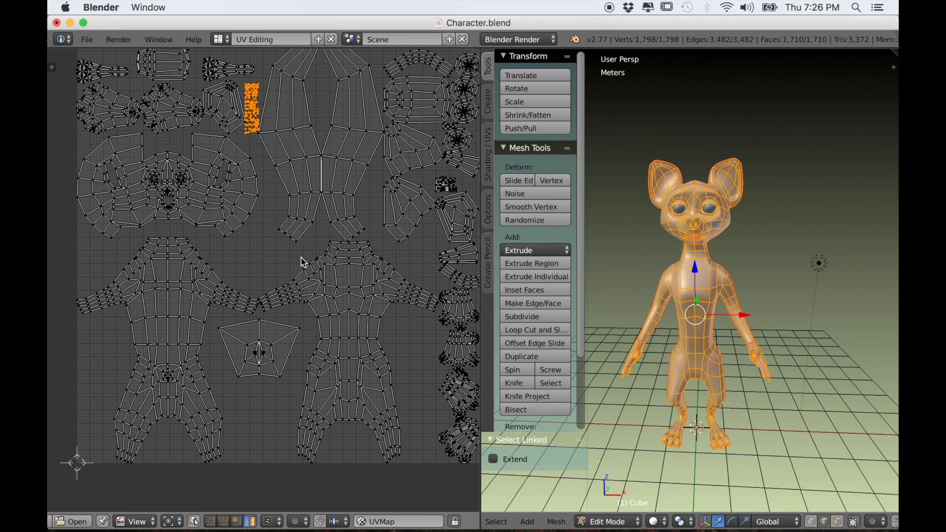
pyautogui.press('g')
pyautogui.click(457, 503)
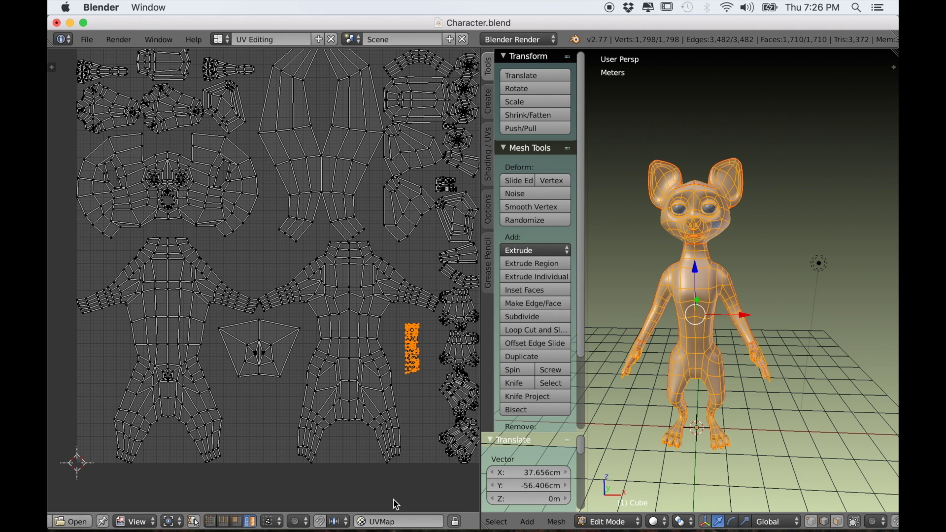
# Enlarge the column of small islands in two passes, shifting it about 1.1 cm, -2.0 cm and about 4.7 mm, -1.7 cm to fit the gap
pyautogui.moveTo(393, 507); pyautogui.dragTo(338, 462, button='middle')
pyautogui.press('s')
pyautogui.click(480, 457)
pyautogui.press('g')
pyautogui.click(394, 426)
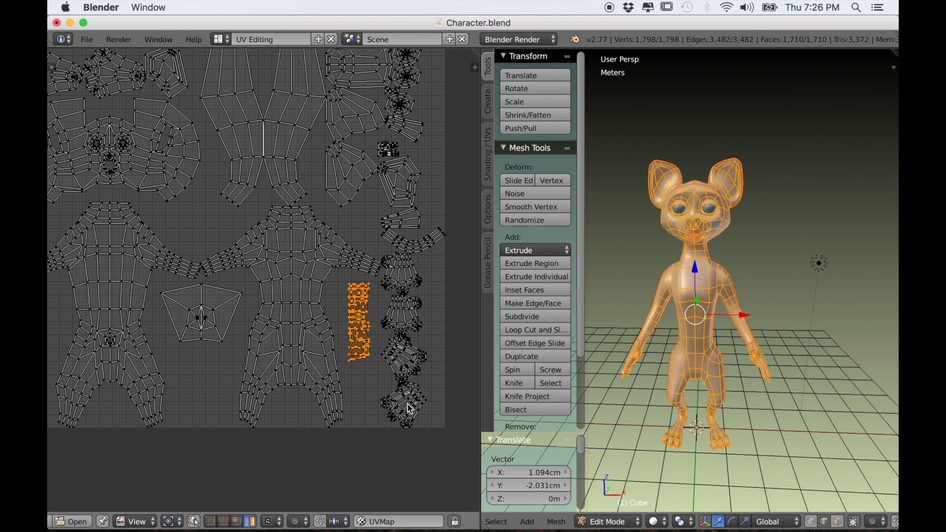
pyautogui.press('s')
pyautogui.click(423, 422)
pyautogui.press('g')
pyautogui.click(381, 408)
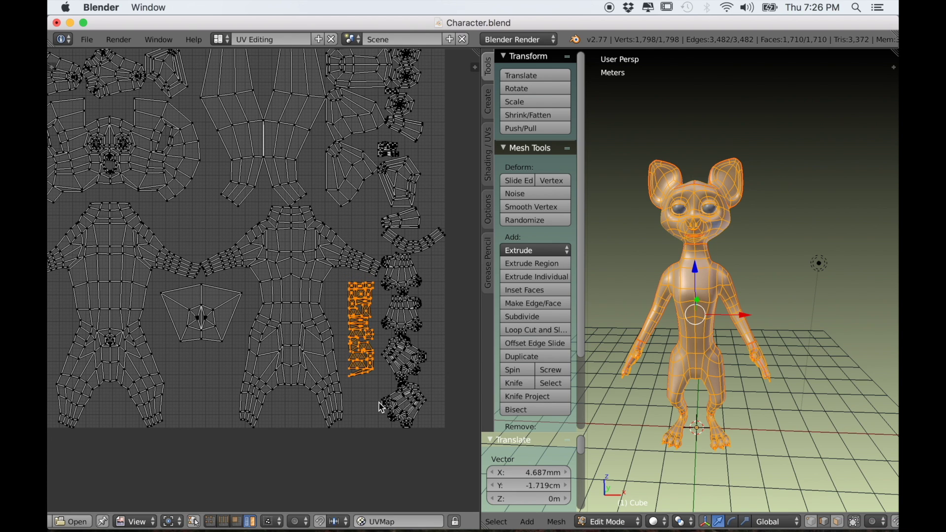
# Clear the mesh selection and select the four upper front teeth and the two upper fangs as linked parts
pyautogui.scroll(10, 718, 358)
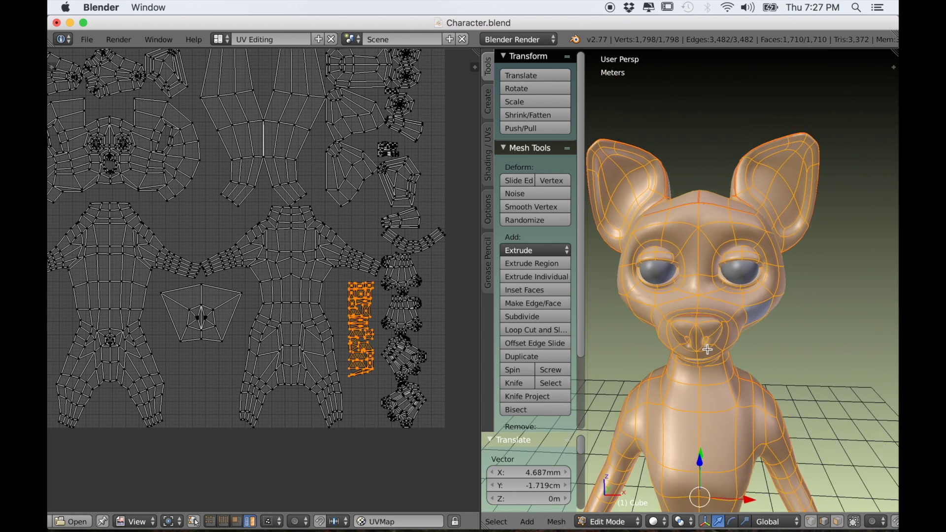
pyautogui.scroll(8, 707, 338)
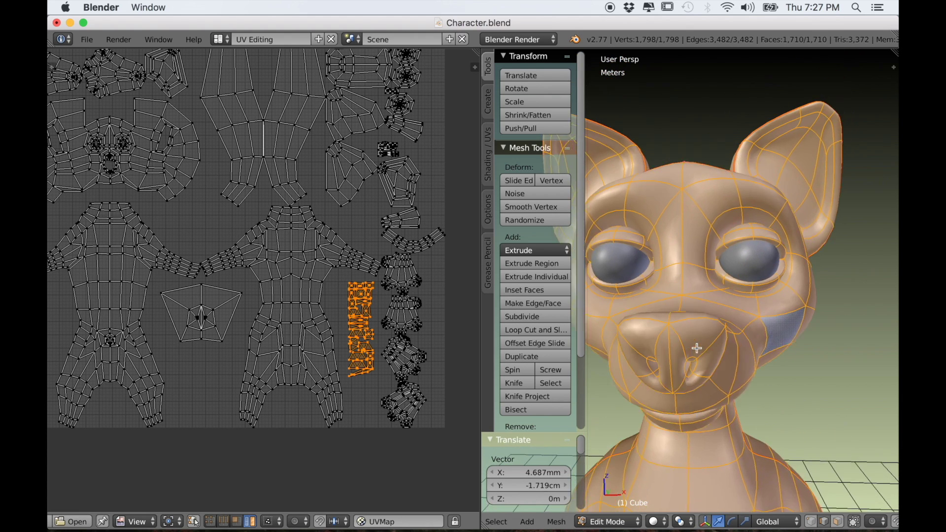
pyautogui.scroll(-10, 698, 351)
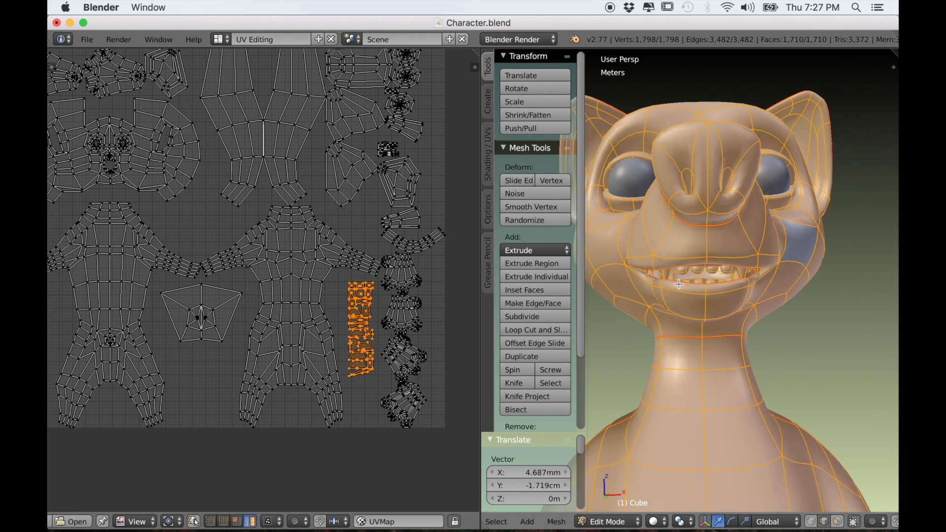
pyautogui.press('a')
pyautogui.scroll(5, 703, 276)
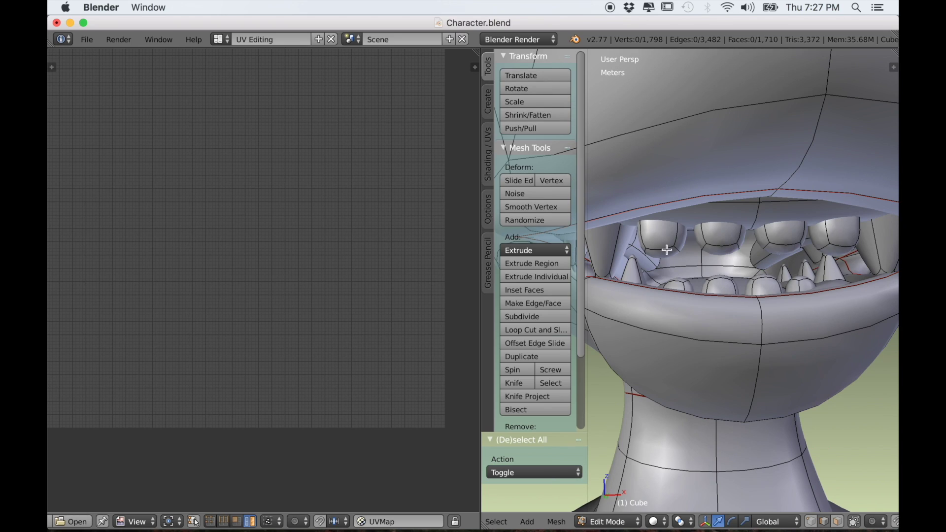
pyautogui.press('l')
pyautogui.press('l')
pyautogui.press('l')
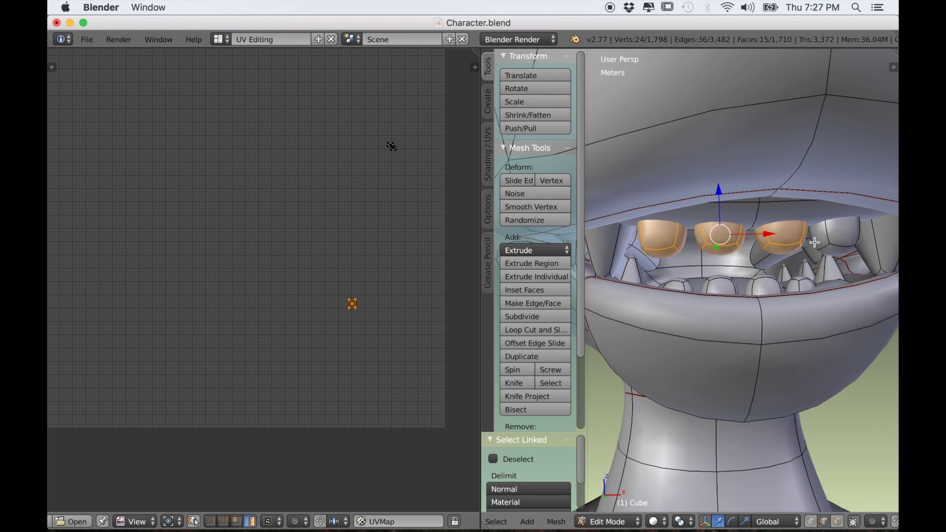
pyautogui.press('l')
pyautogui.press('l')
pyautogui.press('l')
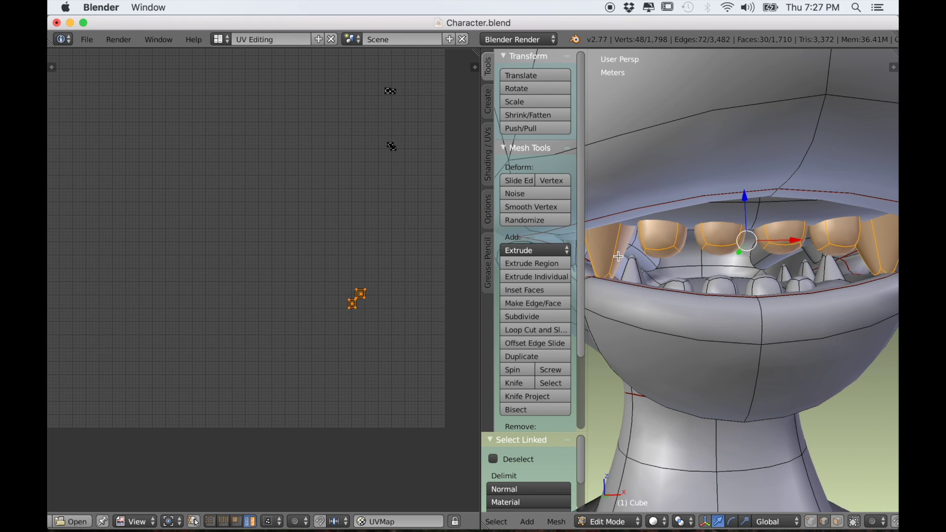
# Add the lower front teeth, both lower fangs and the small pointed teeth behind them to the selection
pyautogui.press('l')
pyautogui.press('l')
pyautogui.press('l')
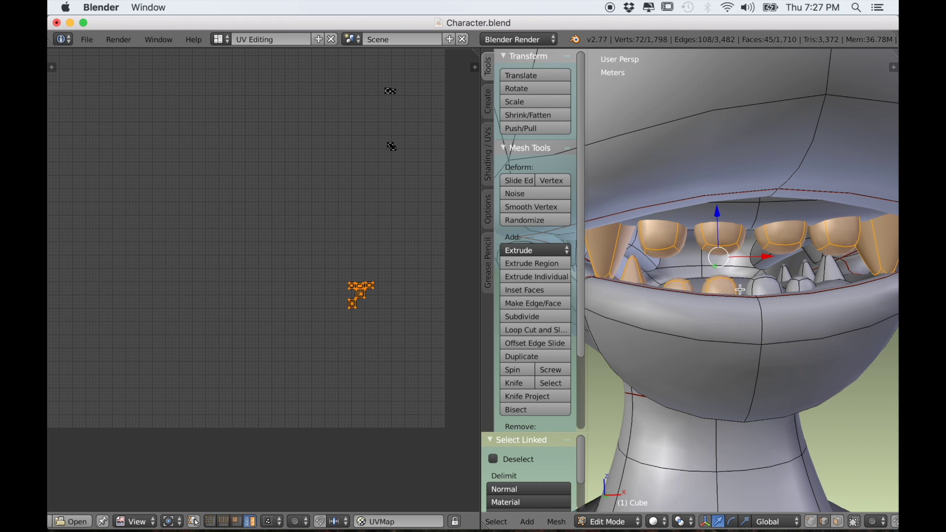
pyautogui.press('l')
pyautogui.hotkey('ctrl', 'z')
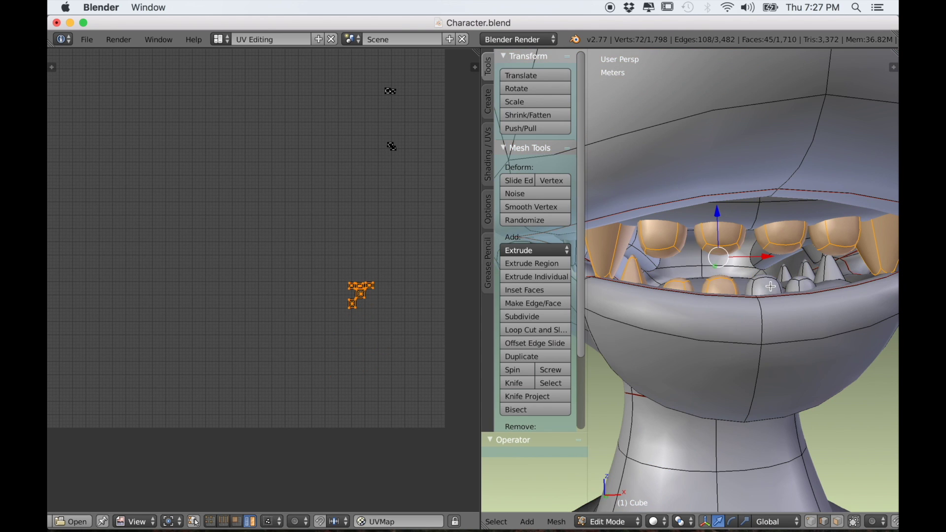
pyautogui.press('l')
pyautogui.press('l')
pyautogui.press('l')
pyautogui.press('l')
pyautogui.press('l')
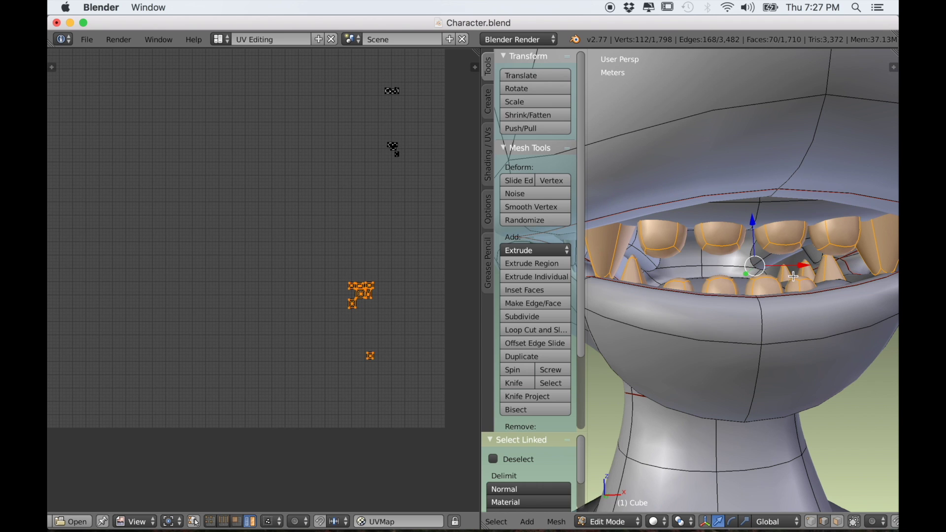
# Add the remaining upper and lower back teeth inside the mouth to the selection
pyautogui.moveTo(737, 294); pyautogui.dragTo(689, 305, button='middle')
pyautogui.press('l')
pyautogui.moveTo(756, 225); pyautogui.dragTo(739, 271, button='middle')
pyautogui.press('l')
pyautogui.press('l')
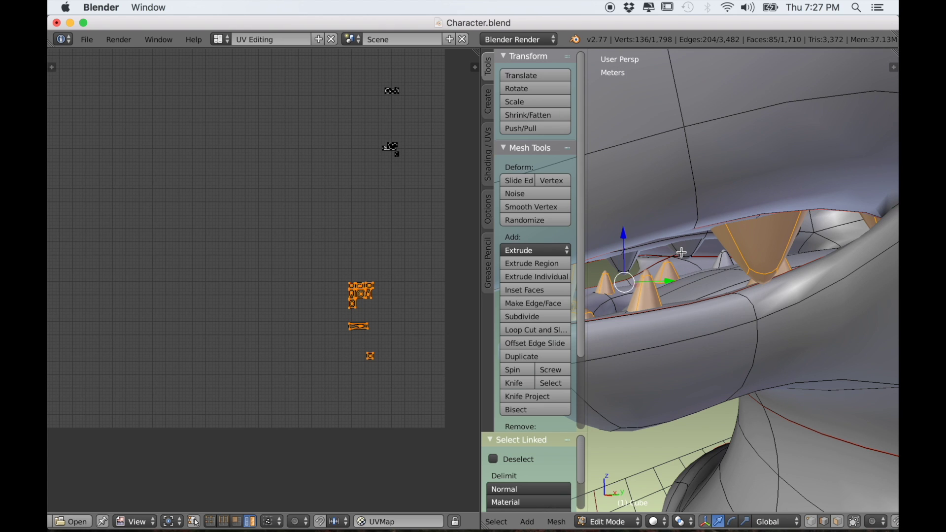
pyautogui.press('l')
pyautogui.press('l')
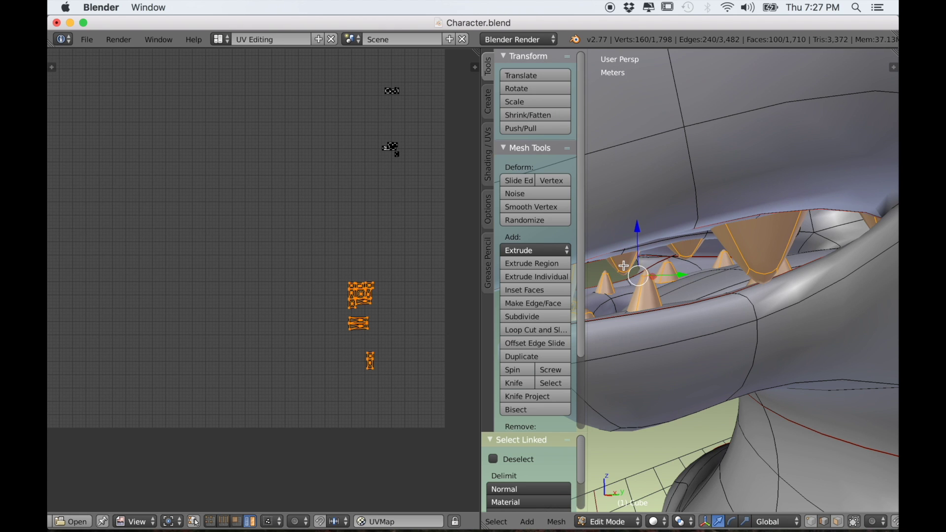
# Select all UVs of the chosen teeth and unwrap them again
pyautogui.moveTo(638, 285); pyautogui.dragTo(690, 320, button='middle')
pyautogui.scroll(-5, 370, 275)
pyautogui.scroll(2, 365, 291)
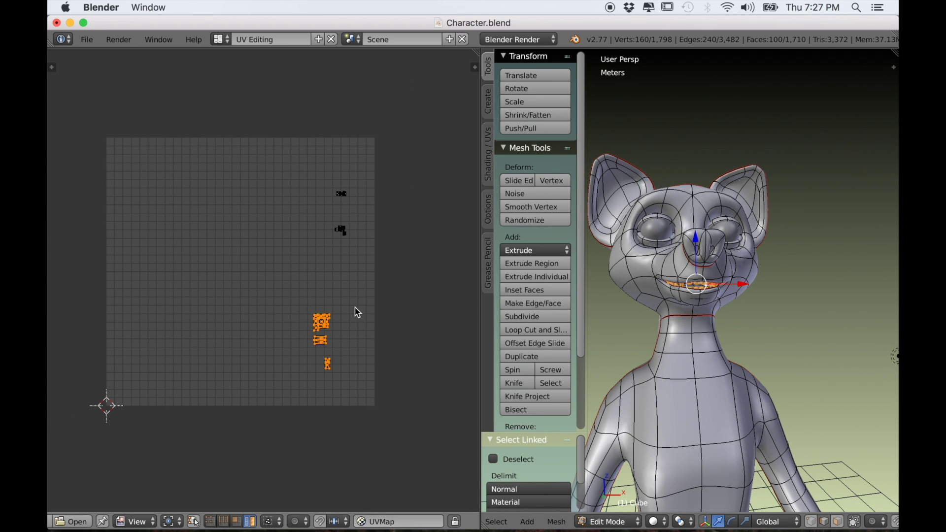
pyautogui.press('a')
pyautogui.press('a')
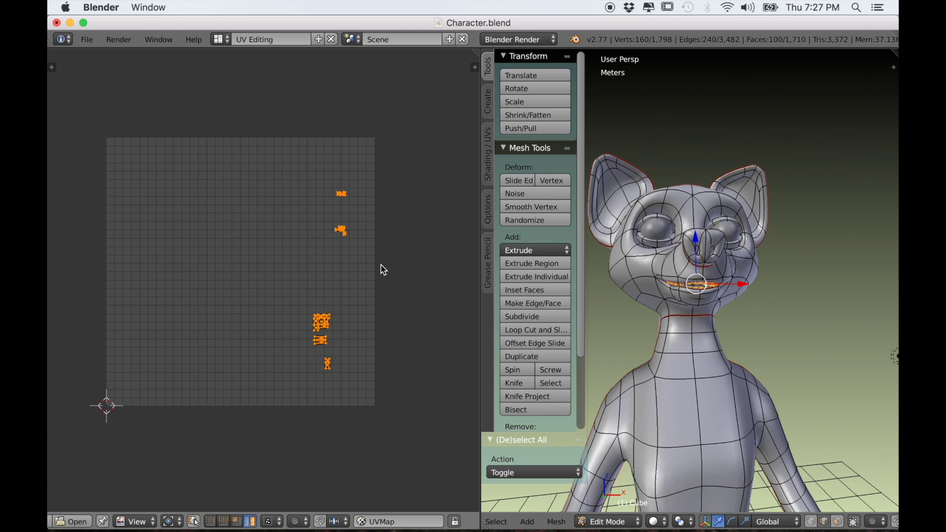
pyautogui.press('u')
pyautogui.click(732, 263)
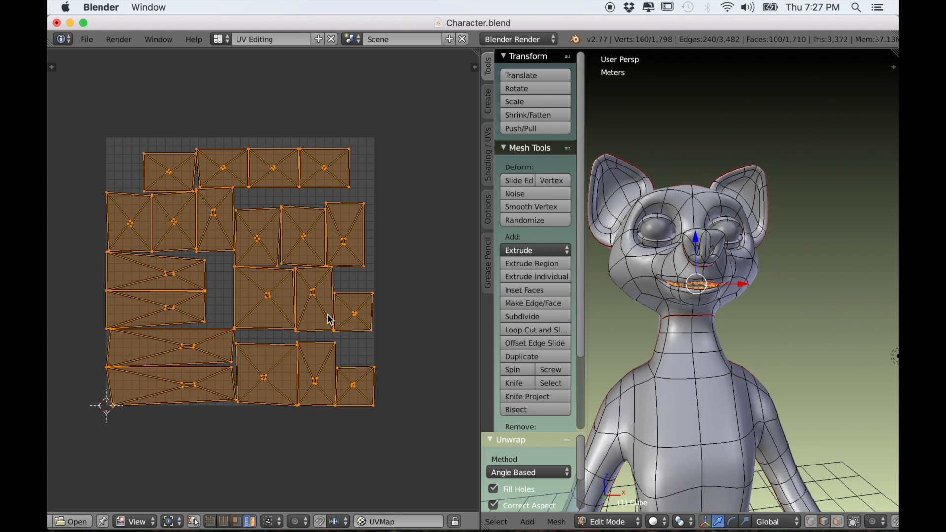
# Scale all the teeth islands to about 0.202 and move them outside the UV square
pyautogui.press('a')
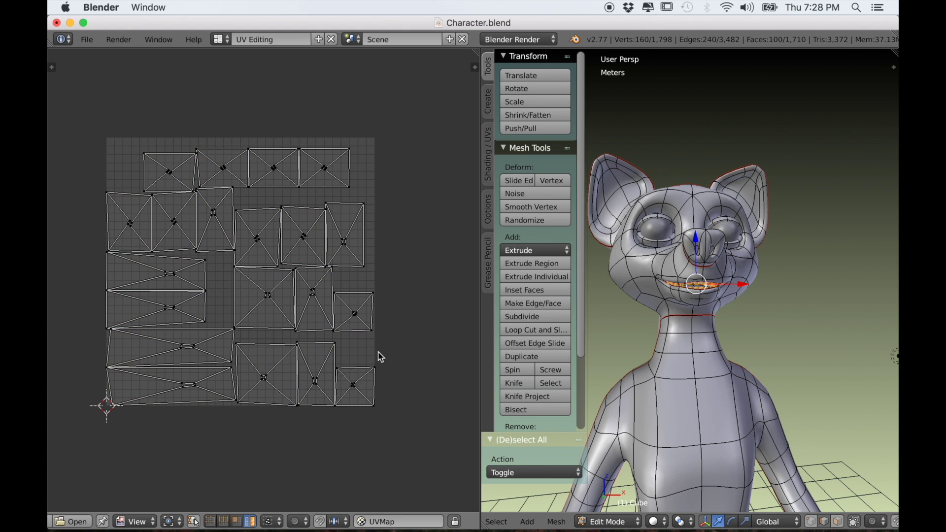
pyautogui.press('a')
pyautogui.press('s')
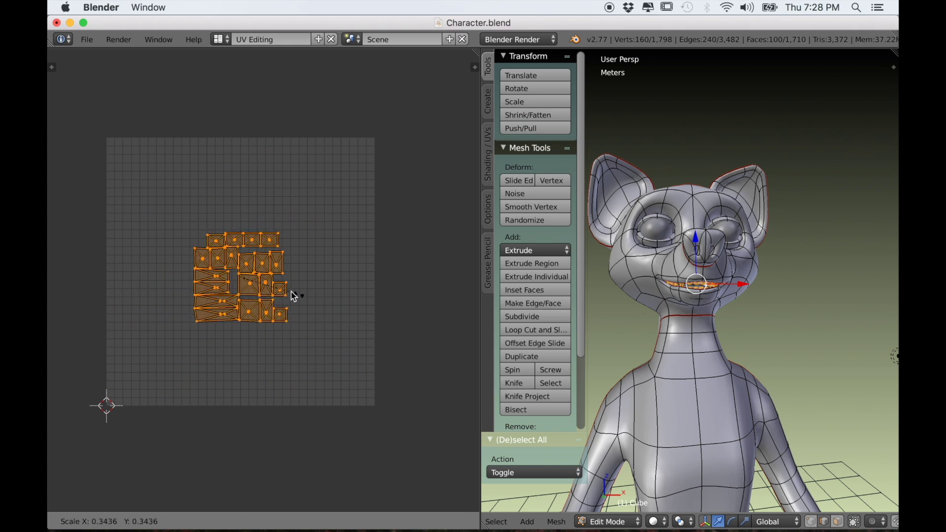
pyautogui.click(279, 284)
pyautogui.scroll(-1, 298, 320)
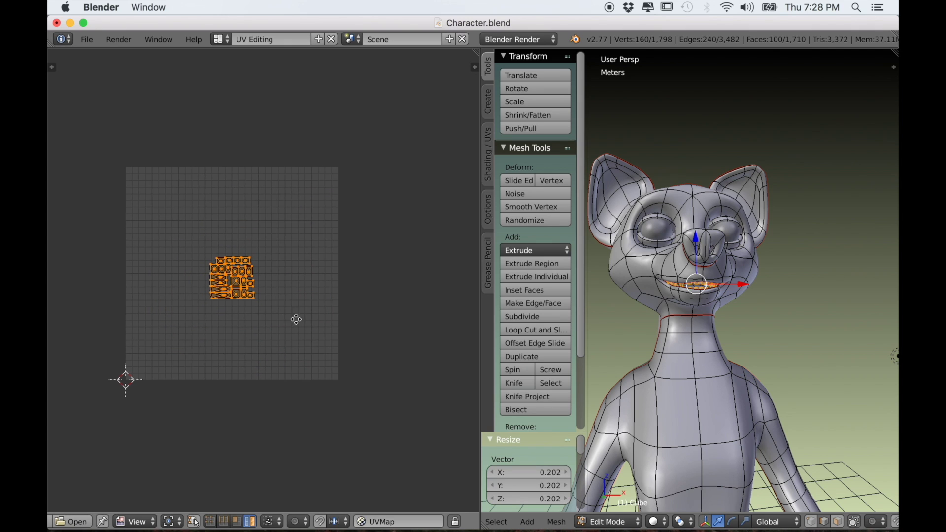
pyautogui.press('g')
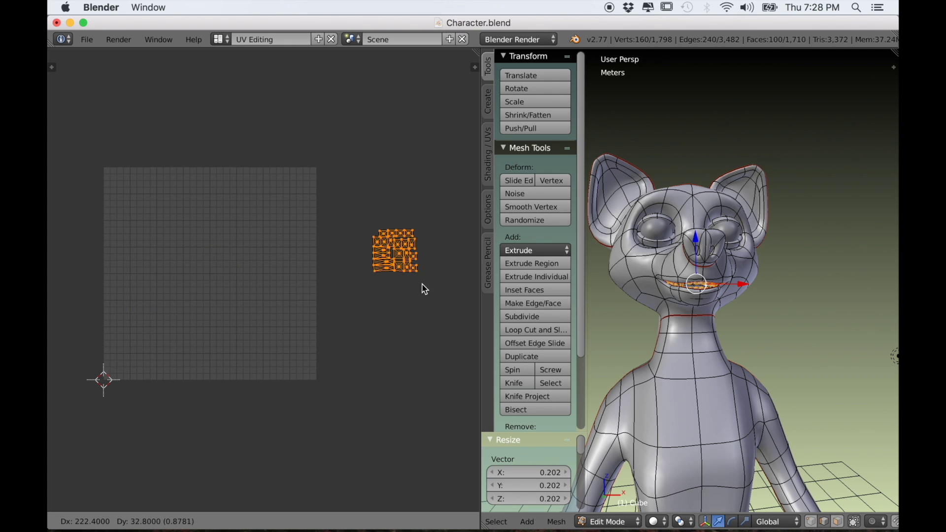
pyautogui.click(436, 285)
# Select the whole mesh to show every island, and deselect the leftover small islands beside the body's legs, keeping the teeth islands selected
pyautogui.press('a')
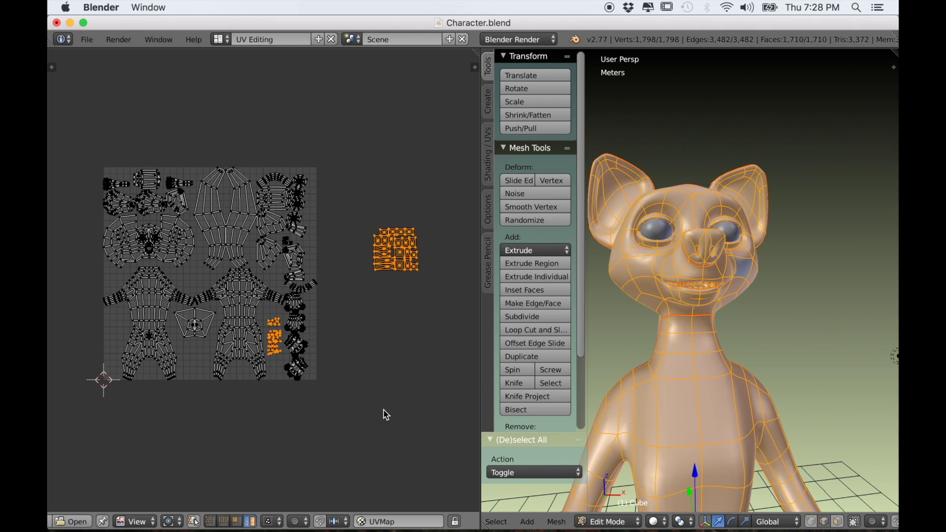
pyautogui.scroll(6, 380, 414)
pyautogui.scroll(-1, 263, 332)
pyautogui.moveTo(233, 314); pyautogui.dragTo(221, 387, button='middle')
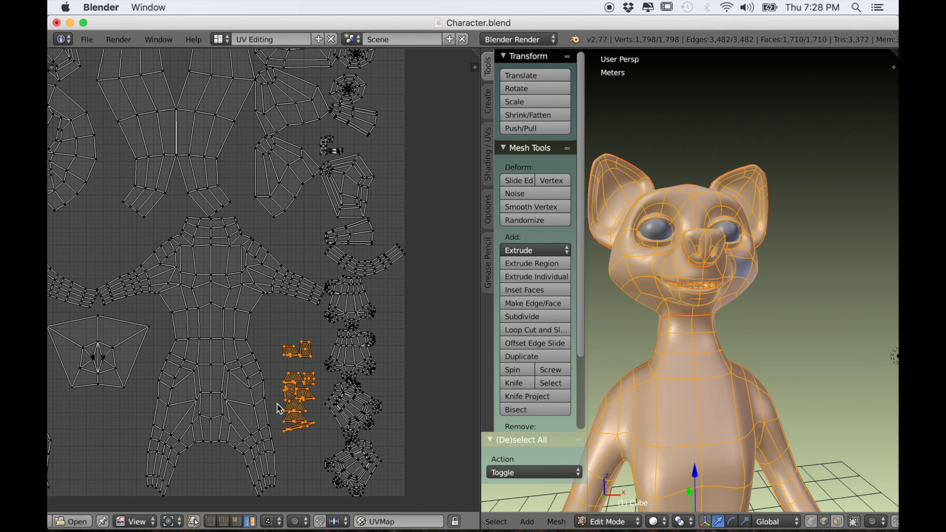
pyautogui.scroll(-5, 320, 412)
pyautogui.scroll(4, 311, 410)
pyautogui.press('b')
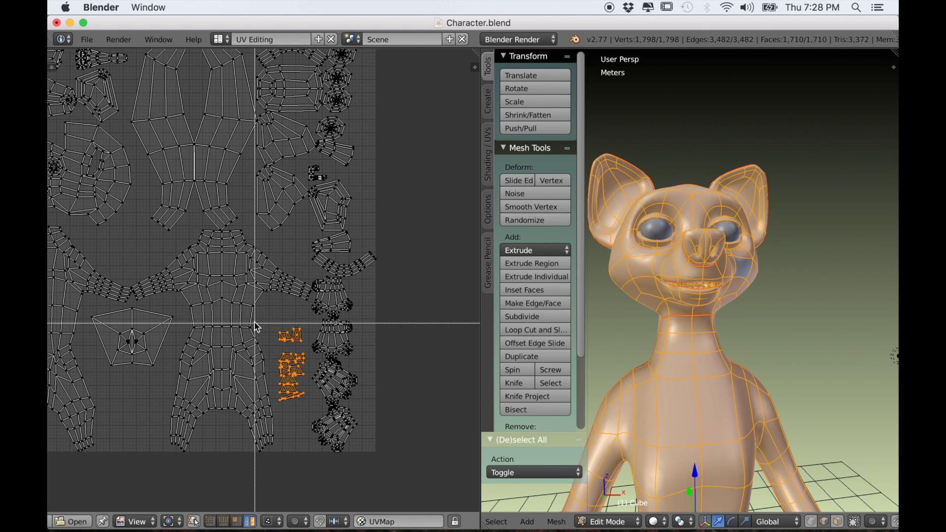
pyautogui.moveTo(256, 316); pyautogui.dragTo(331, 428, button='middle')
pyautogui.press('Home')
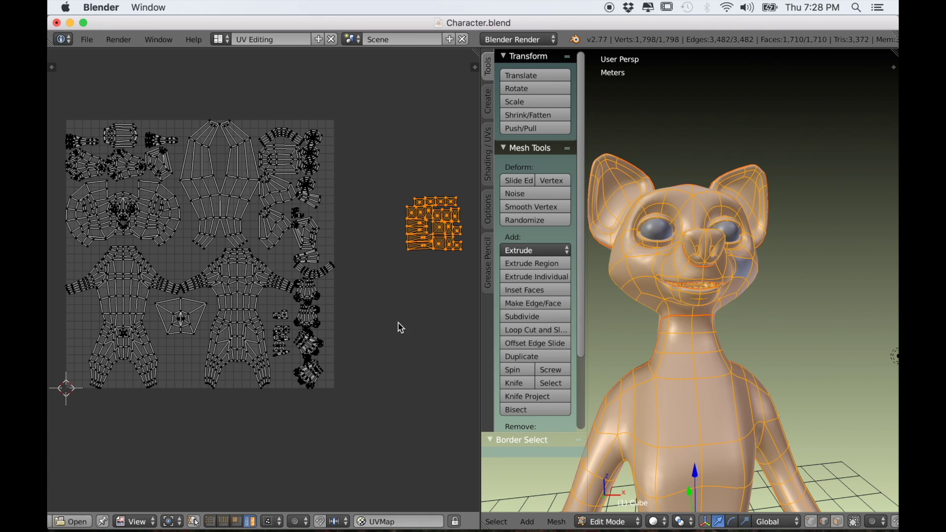
# Move the teeth islands about -93.8 cm in X and -50.1 cm in Y, below the star-shaped island, and scale them by about 0.496
pyautogui.press('g')
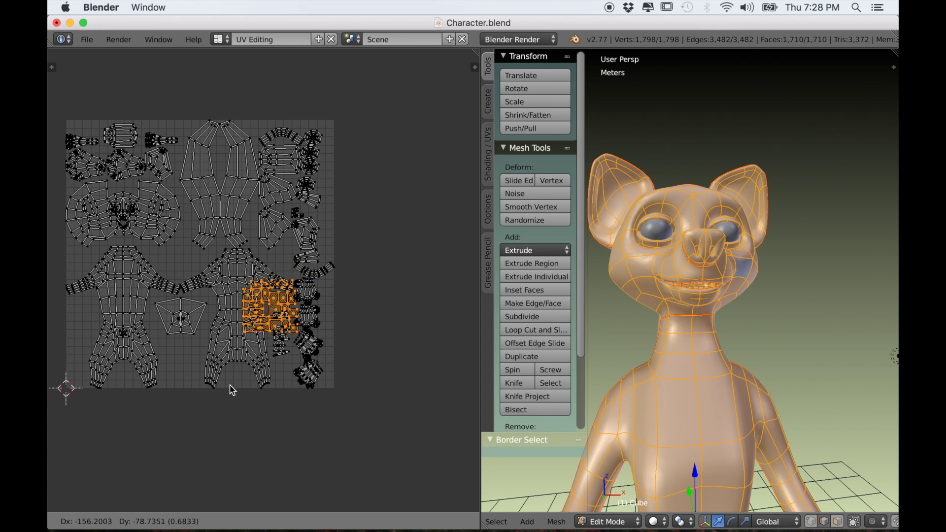
pyautogui.click(173, 430)
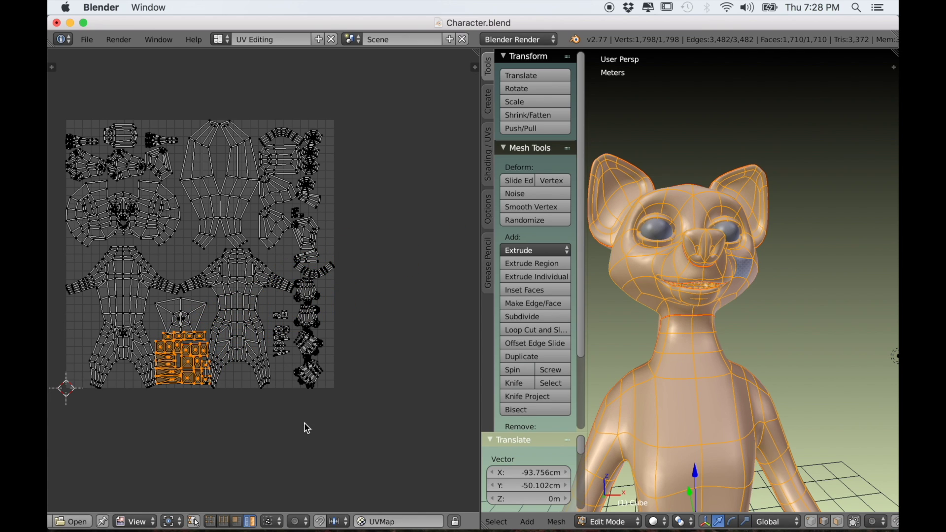
pyautogui.press('s')
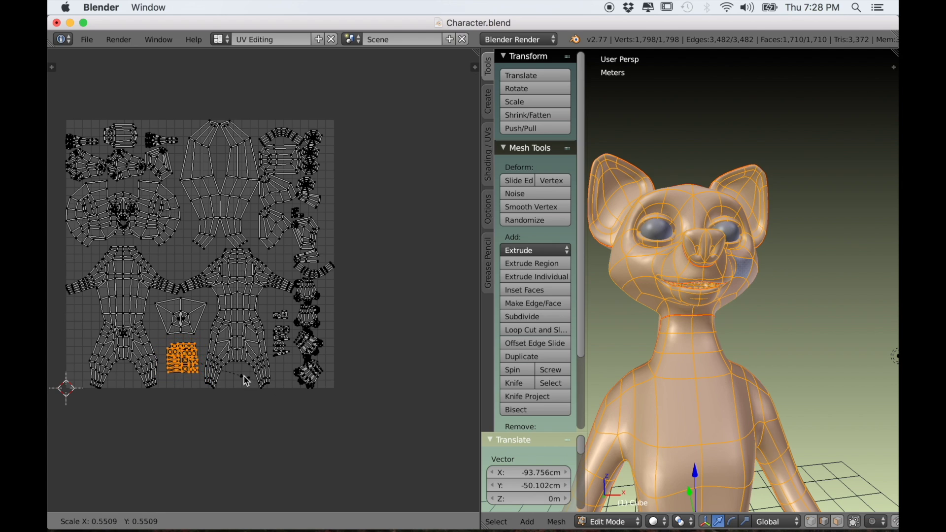
pyautogui.click(238, 374)
pyautogui.scroll(2, 239, 373)
pyautogui.moveTo(241, 378); pyautogui.dragTo(282, 385, button='middle')
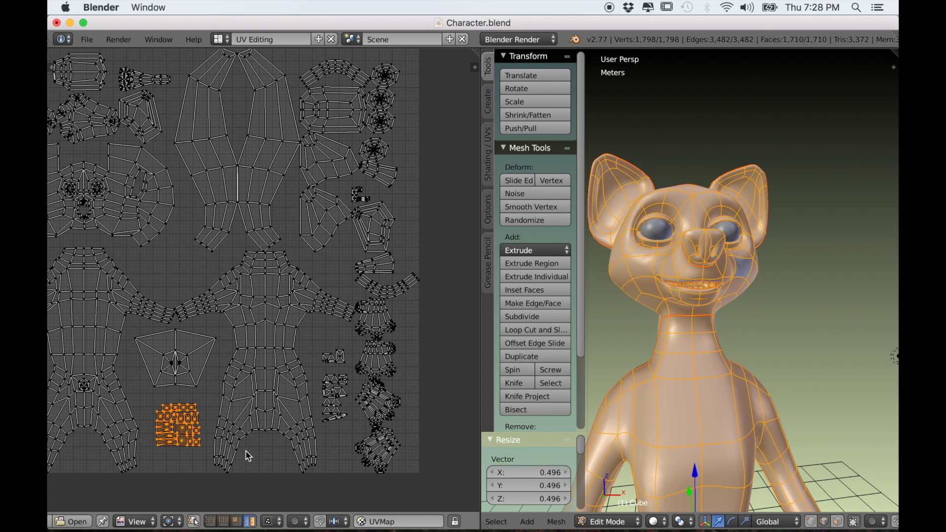
# Move the teeth islands about -1.25 cm in X and 36.1 cm in Y, into the gap above the star-shaped island
pyautogui.press('g')
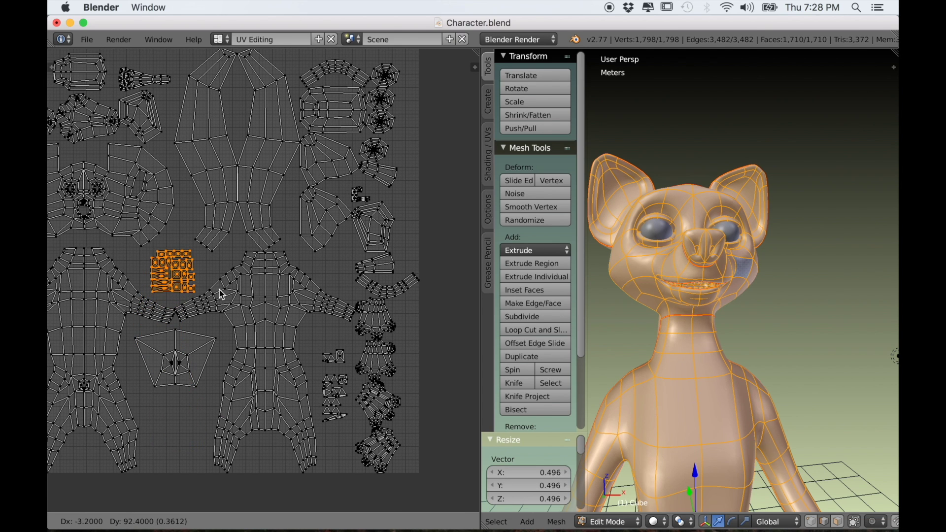
pyautogui.click(220, 290)
# Move the fan-shaped island below the round islands about -50.3 cm in X and -55.9 cm in Y, beneath the star-shaped island
pyautogui.moveTo(385, 306); pyautogui.dragTo(423, 327, button='middle')
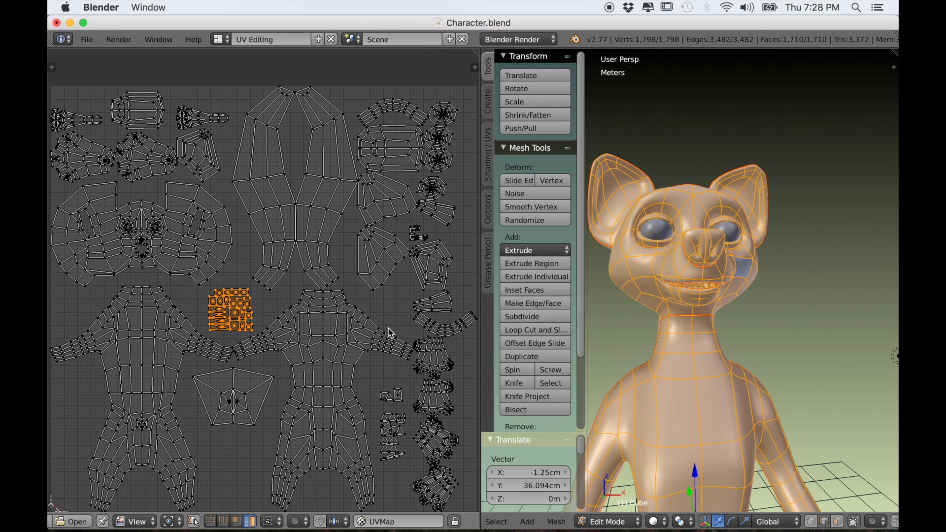
pyautogui.moveTo(405, 315); pyautogui.dragTo(358, 336, button='middle')
pyautogui.scroll(4, 355, 339)
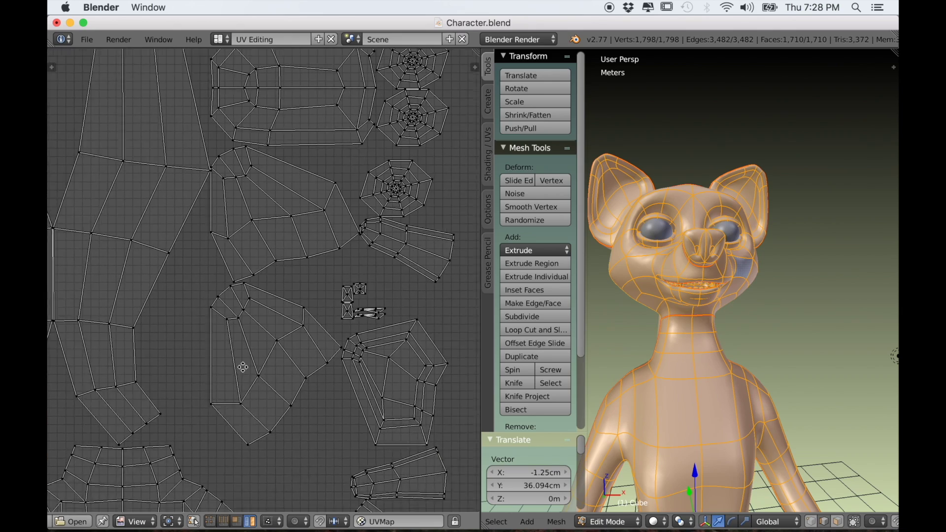
pyautogui.scroll(-2, 293, 323)
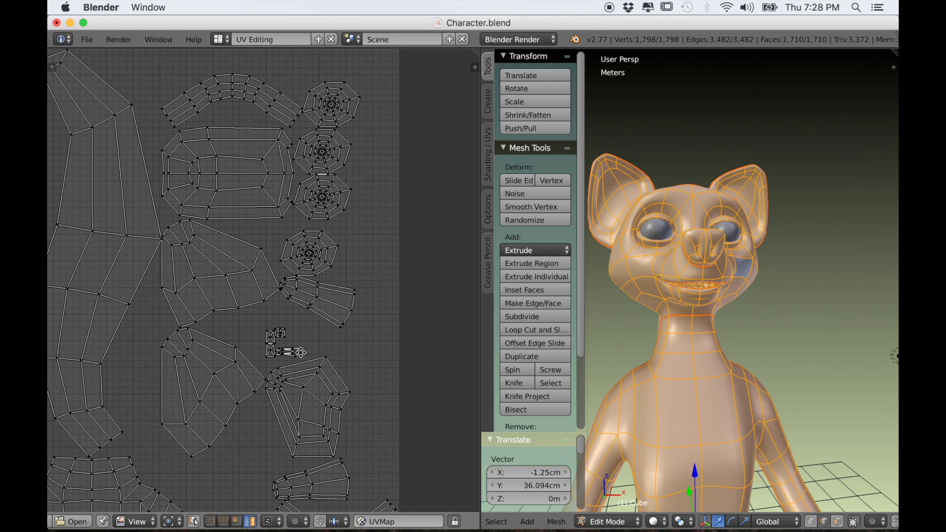
pyautogui.scroll(-3, 305, 331)
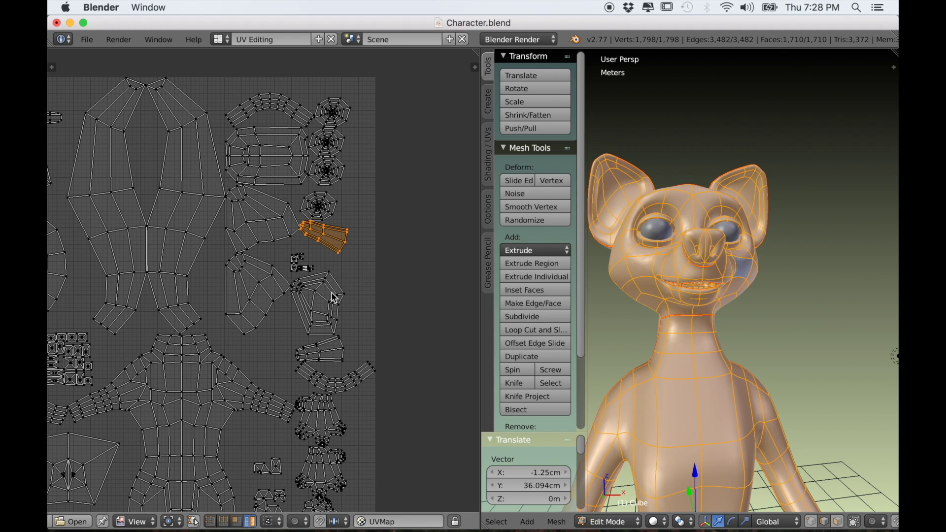
pyautogui.scroll(-1, 338, 327)
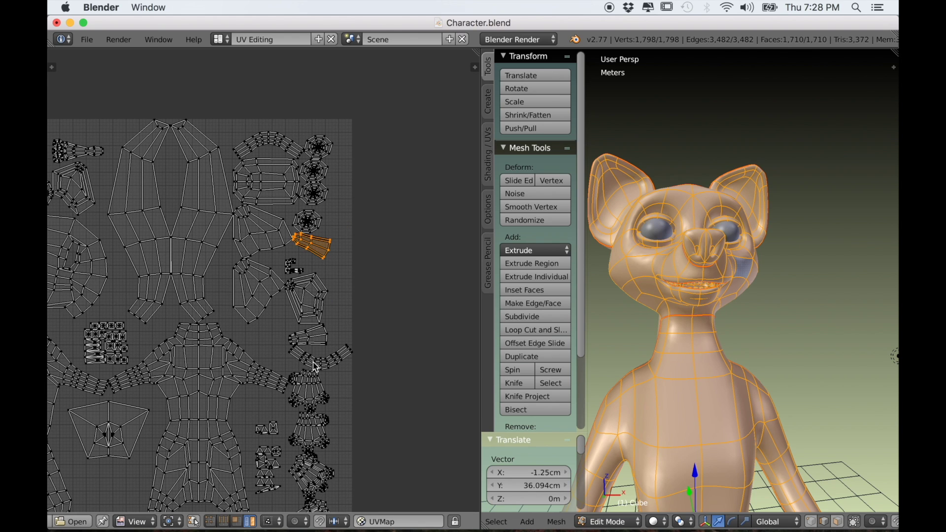
pyautogui.moveTo(280, 380); pyautogui.dragTo(318, 334, button='middle')
pyautogui.press('g')
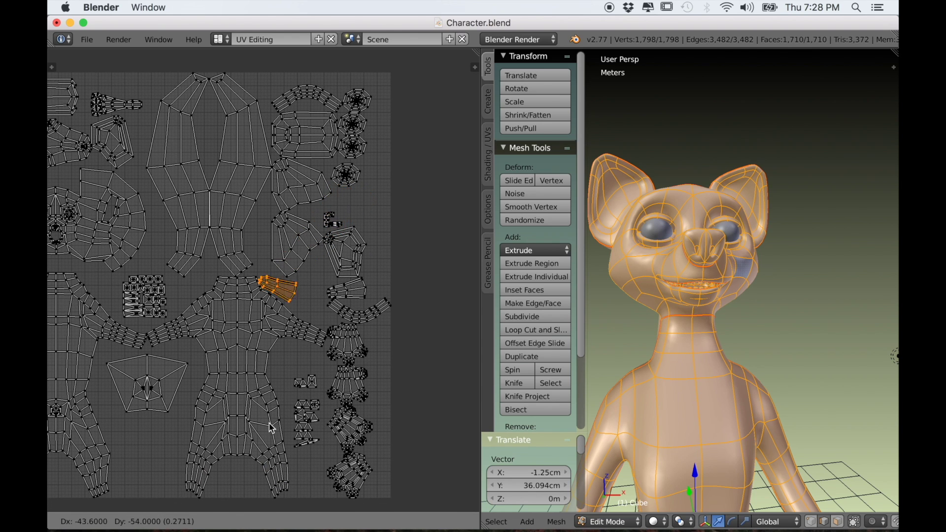
pyautogui.click(150, 78)
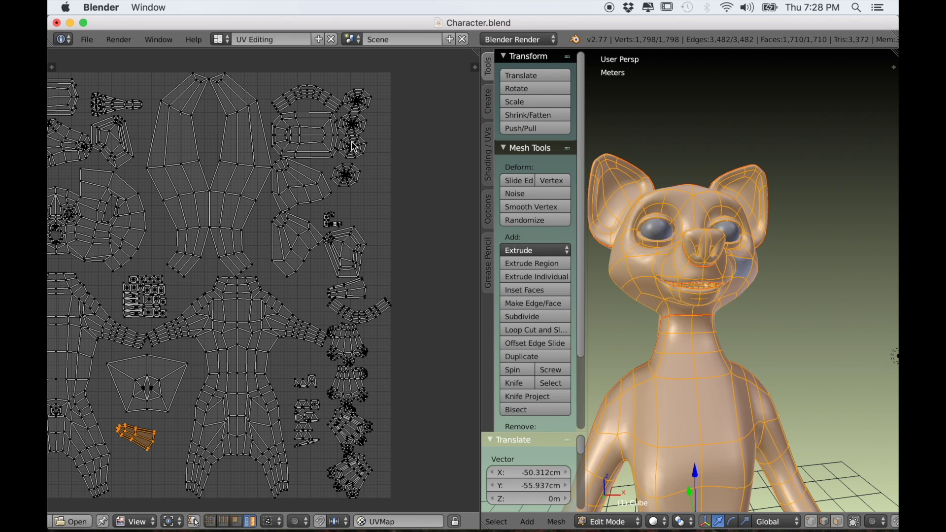
# Move the second fan-shaped island about -49.8 cm in X and -41.4 cm in Y, rotate it to match the first, and nudge it 3.125 mm in Y
pyautogui.rightClick(352, 281)
pyautogui.press('g')
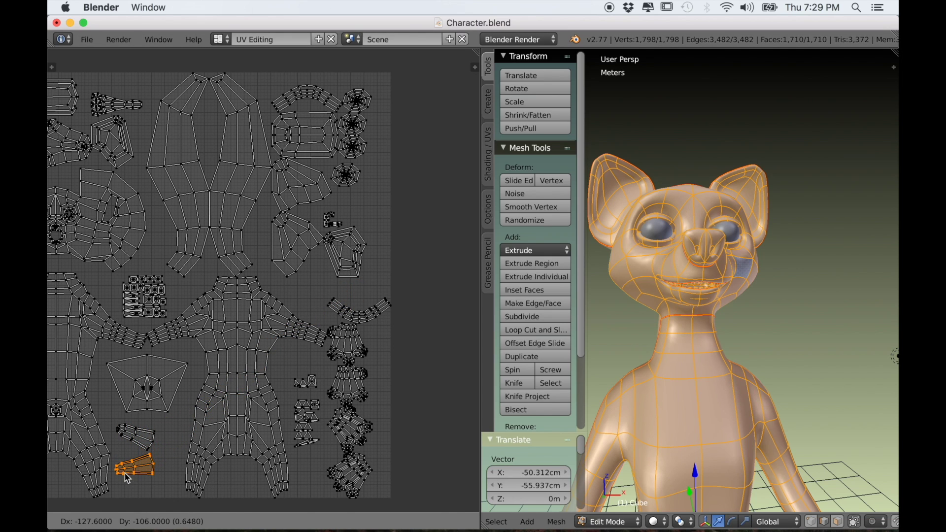
pyautogui.click(128, 477)
pyautogui.press('r')
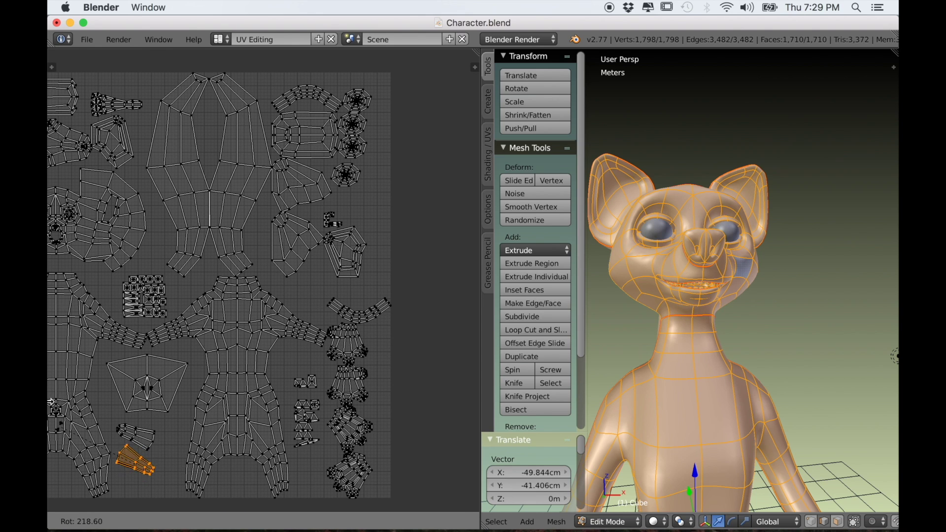
pyautogui.click(89, 456)
pyautogui.press('r')
pyautogui.click(236, 440)
pyautogui.moveTo(176, 451); pyautogui.dragTo(226, 423, button='middle')
pyautogui.press('g')
pyautogui.click(316, 363)
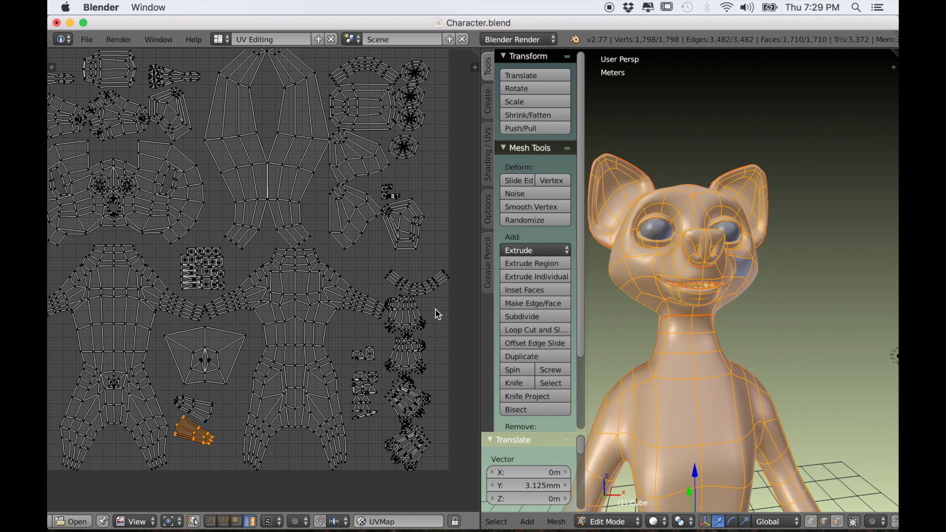
# Rotate the upper arched island about 180.9° and move it about 9.2 cm in X and -44.2 cm in Y, above the other arch
pyautogui.rightClick(403, 76)
pyautogui.press('r')
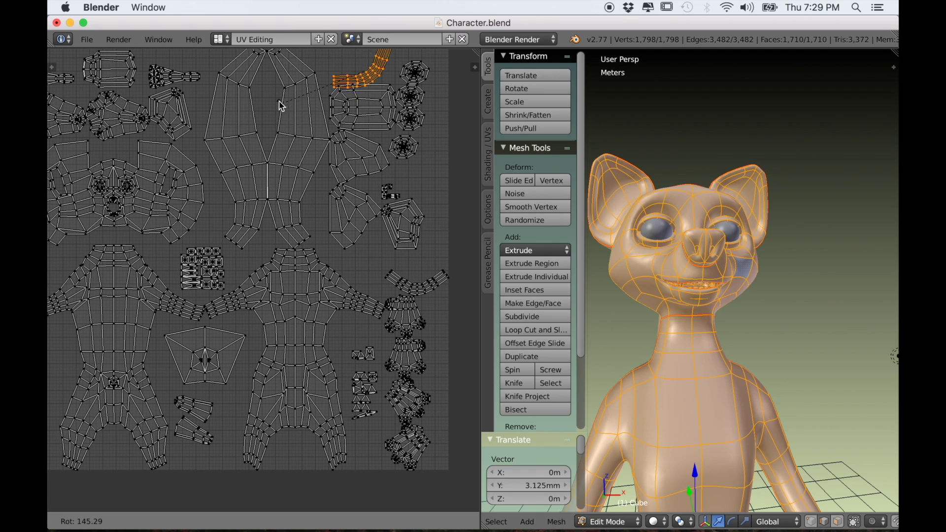
pyautogui.click(288, 56)
pyautogui.press('g')
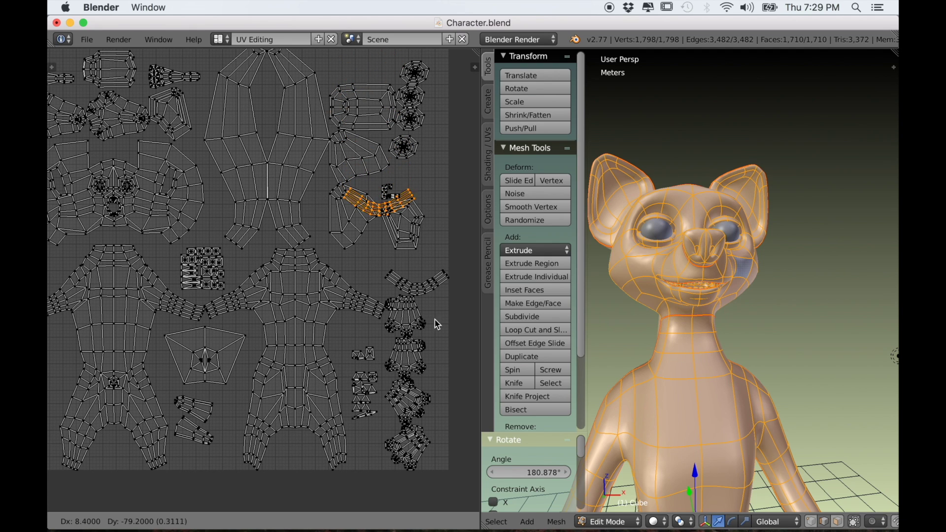
pyautogui.click(454, 347)
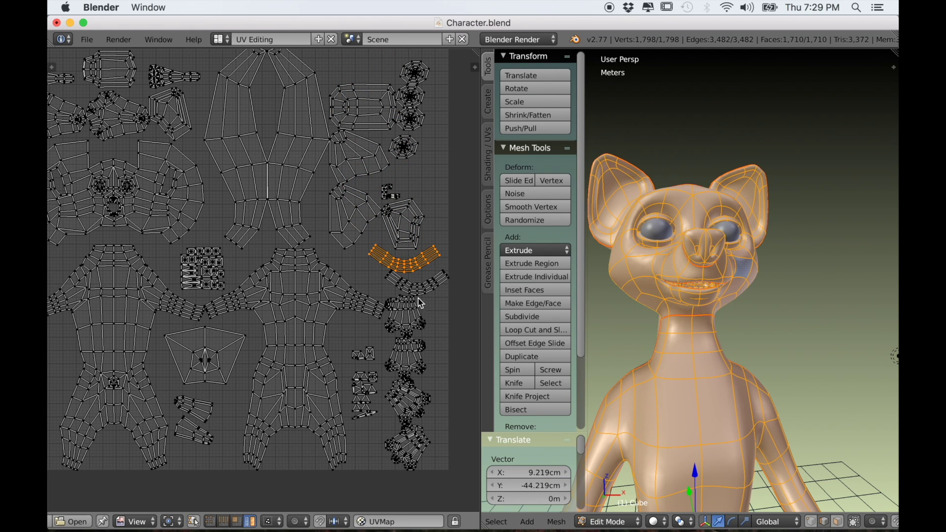
# Align the lower arched island under the other arch, moving it about -2.66 cm in X, and nudge it -1.24 mm in X and 9.92 mm in Y
pyautogui.press('g')
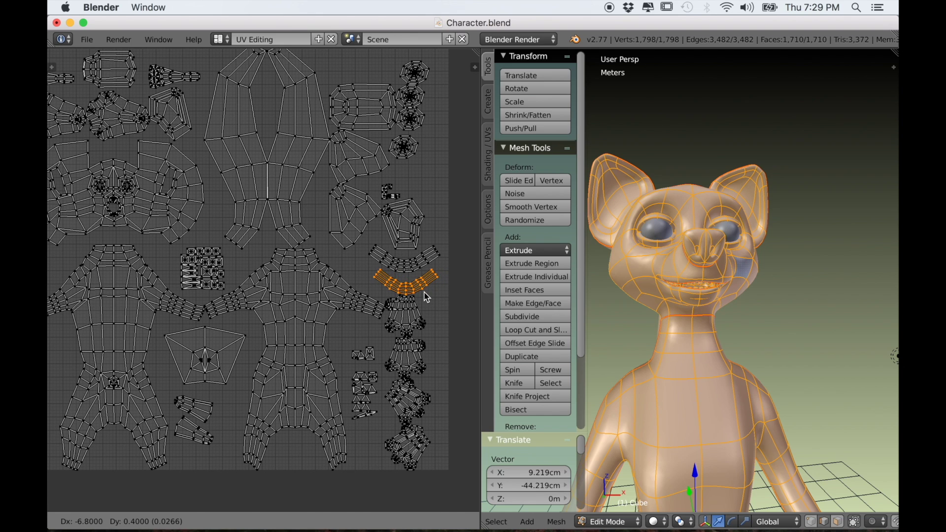
pyautogui.click(424, 298)
pyautogui.scroll(5, 452, 267)
pyautogui.scroll(1, 267, 296)
pyautogui.hotkey('ctrl', 'z')
pyautogui.press('g')
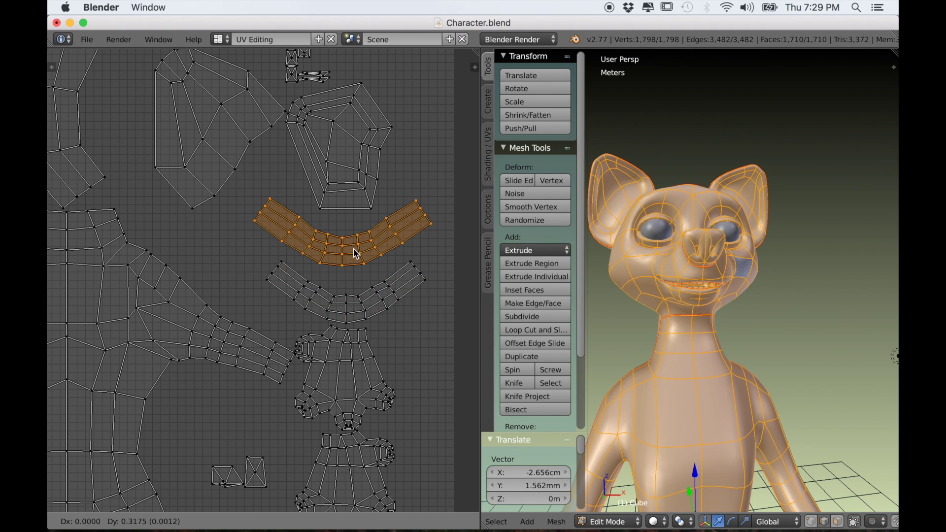
pyautogui.rightClick(353, 247)
pyautogui.press('g')
pyautogui.click(354, 297)
pyautogui.scroll(-8, 355, 297)
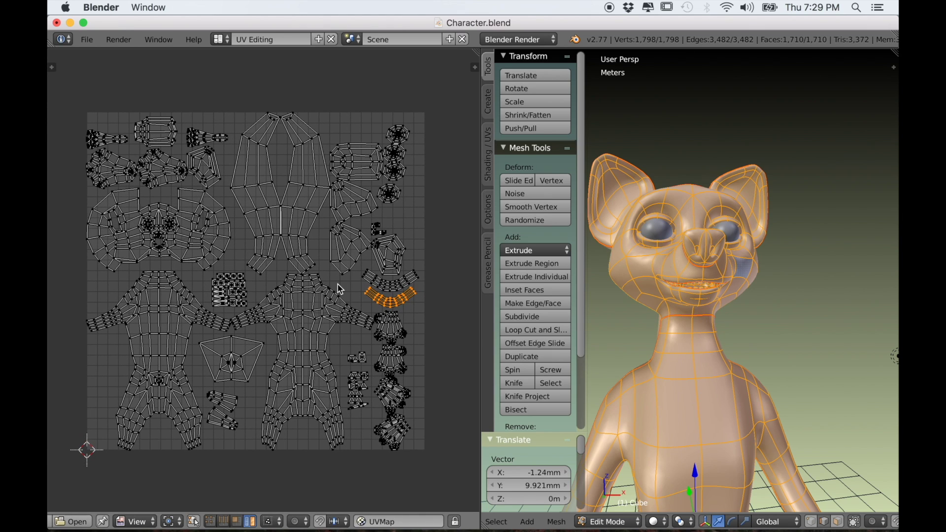
# Select the two matching long islands with toothed ends near the UV square's upper edge and scale them by about 1.844
pyautogui.scroll(1, 172, 235)
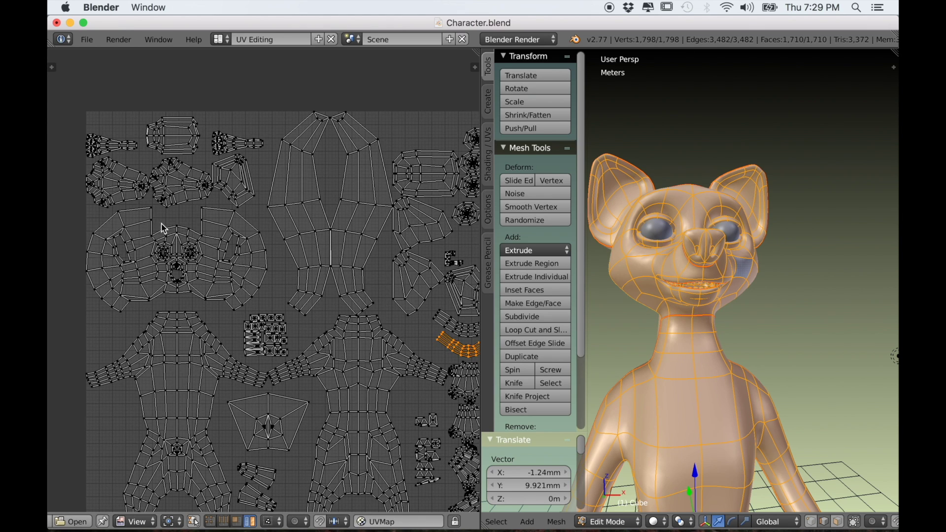
pyautogui.rightClick(110, 147)
pyautogui.keyDown('shift'); pyautogui.rightClick(248, 144); pyautogui.keyUp('shift')
pyautogui.scroll(-2, 284, 186)
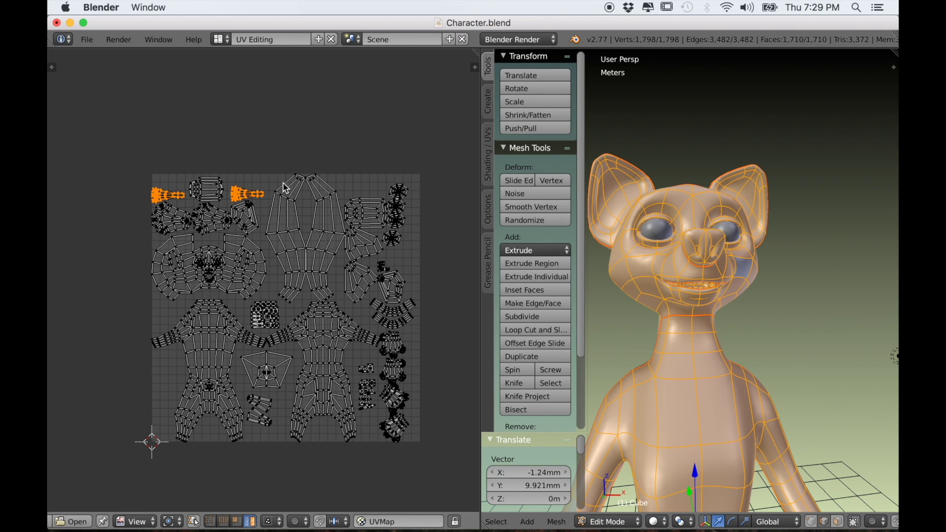
pyautogui.press('s')
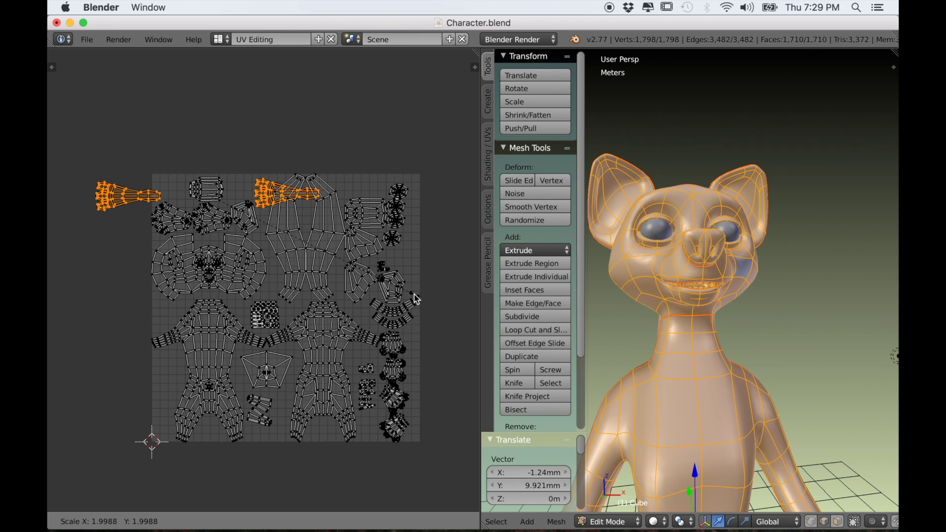
pyautogui.click(401, 293)
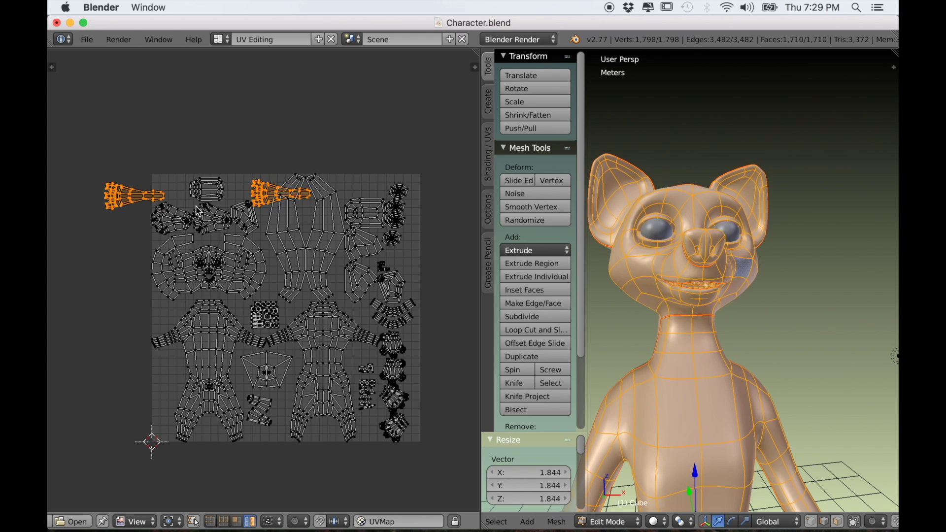
# Rotate the enlarged island outside the UV square about 89.6° and move it 12.65 cm in X and -72.9 cm in Y, beside the body's leg
pyautogui.rightClick(137, 204)
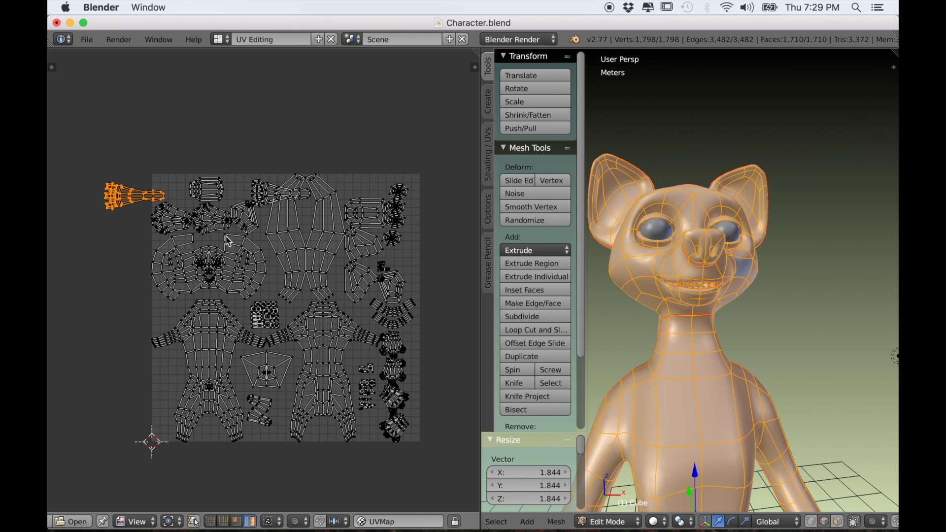
pyautogui.click(104, 280)
pyautogui.press('g')
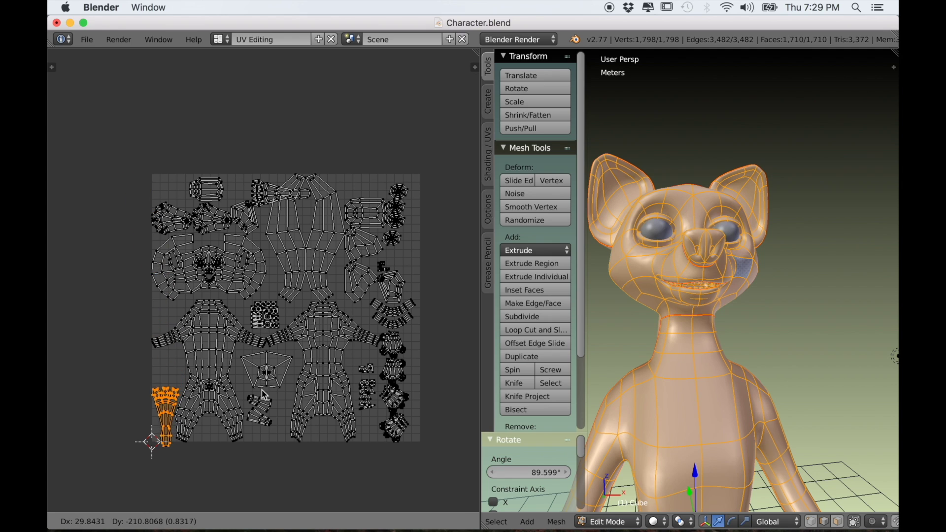
pyautogui.click(265, 368)
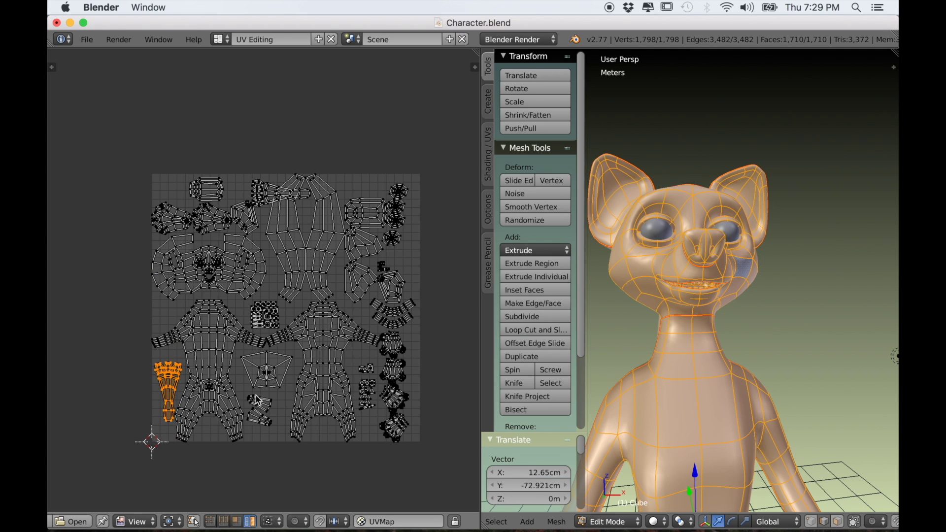
# Rotate the long island beside the body's leg by about 5° to fit the gap
pyautogui.scroll(2, 253, 404)
pyautogui.moveTo(199, 426); pyautogui.dragTo(269, 366, button='middle')
pyautogui.scroll(2, 267, 354)
pyautogui.moveTo(199, 385); pyautogui.dragTo(275, 327, button='middle')
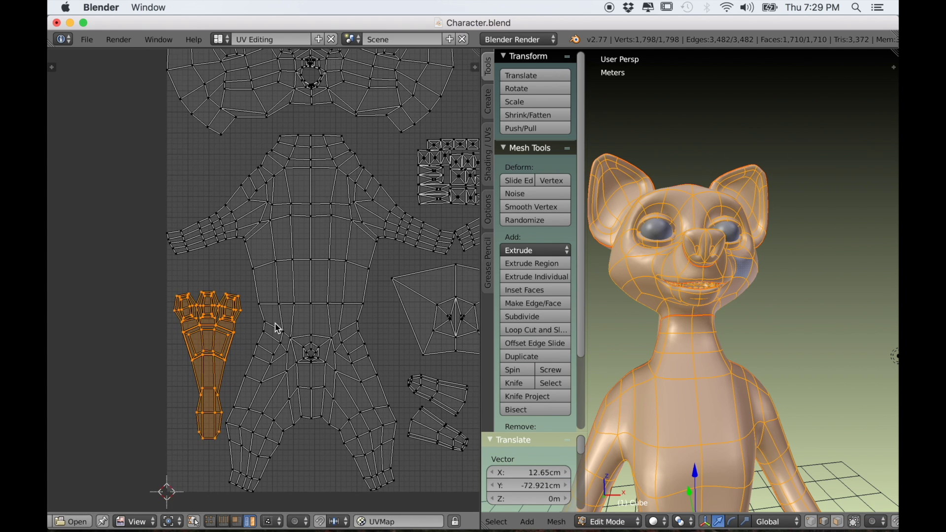
pyautogui.press('r')
pyautogui.click(318, 345)
# Move the barrel-shaped island at the UV square's upper edge about -11.1 cm in X
pyautogui.scroll(-2, 317, 332)
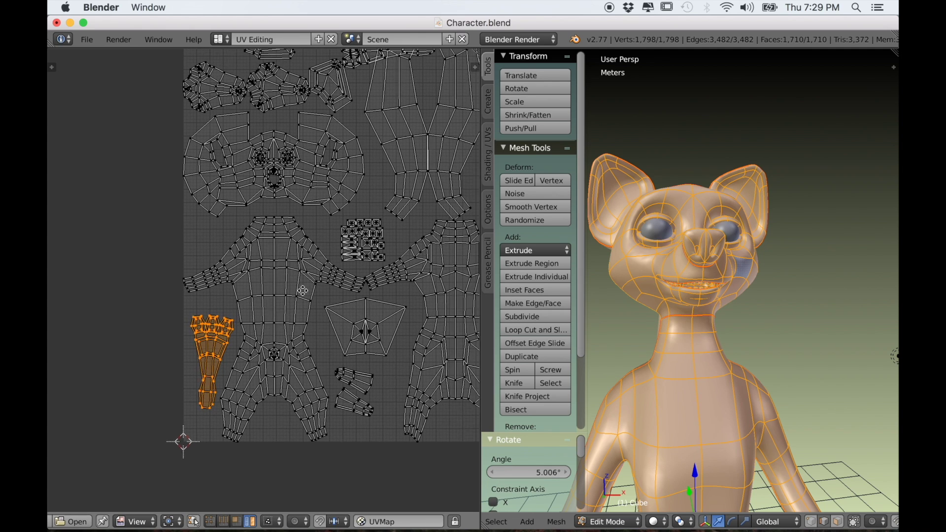
pyautogui.moveTo(364, 273); pyautogui.dragTo(323, 306, button='middle')
pyautogui.rightClick(231, 89)
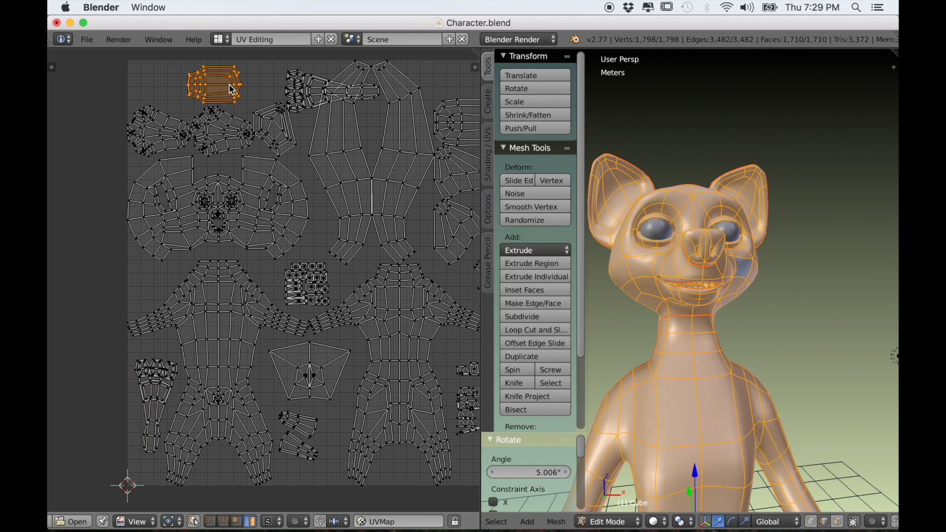
pyautogui.press('g')
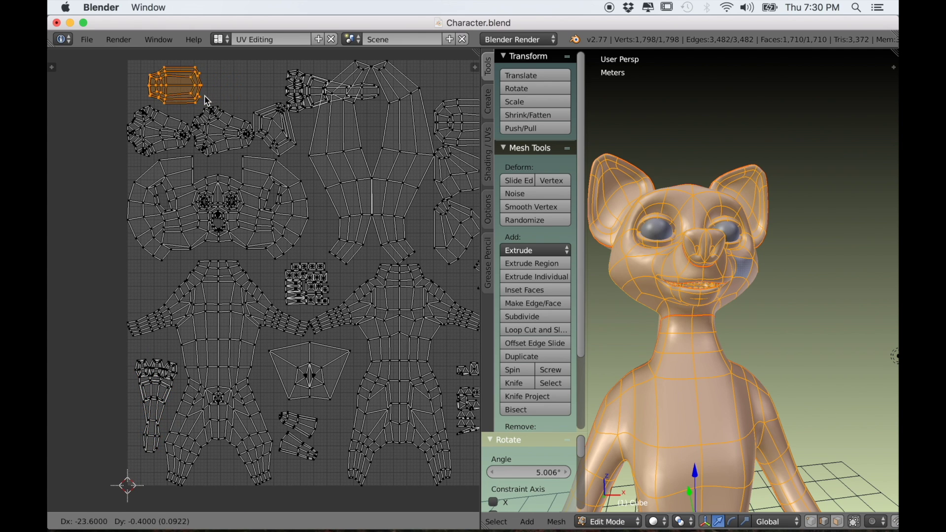
pyautogui.click(202, 101)
# Move the other enlarged long island about -15.6 cm in X and 1.25 cm in Y, clear of the large island it overlaps
pyautogui.rightClick(326, 96)
pyautogui.press('g')
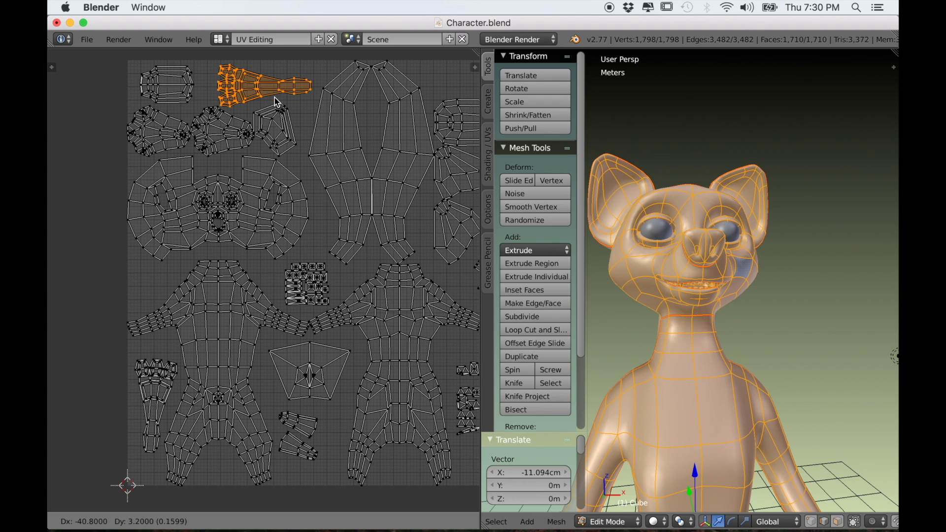
pyautogui.click(279, 102)
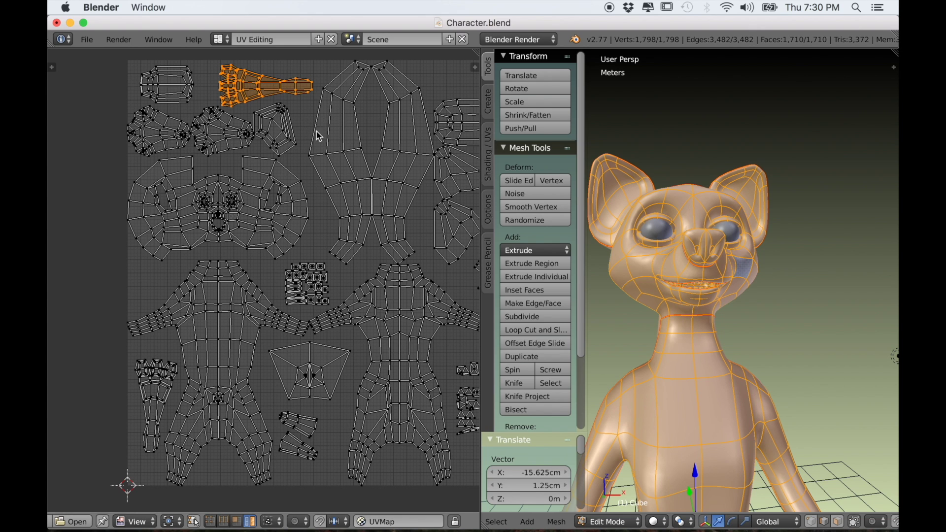
# Select the four round web-like islands and shift them slightly down toward the UV square's outer edge
pyautogui.scroll(-2, 316, 134)
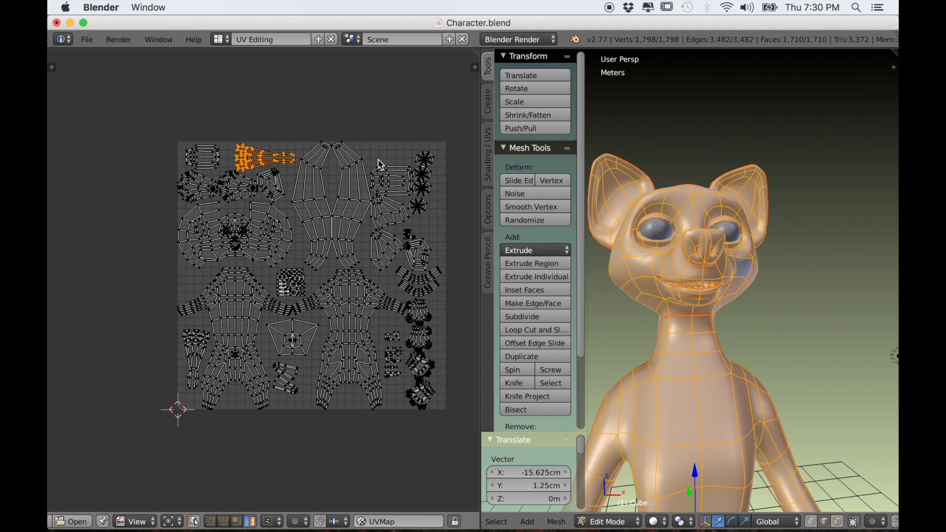
pyautogui.scroll(4, 377, 170)
pyautogui.rightClick(387, 185)
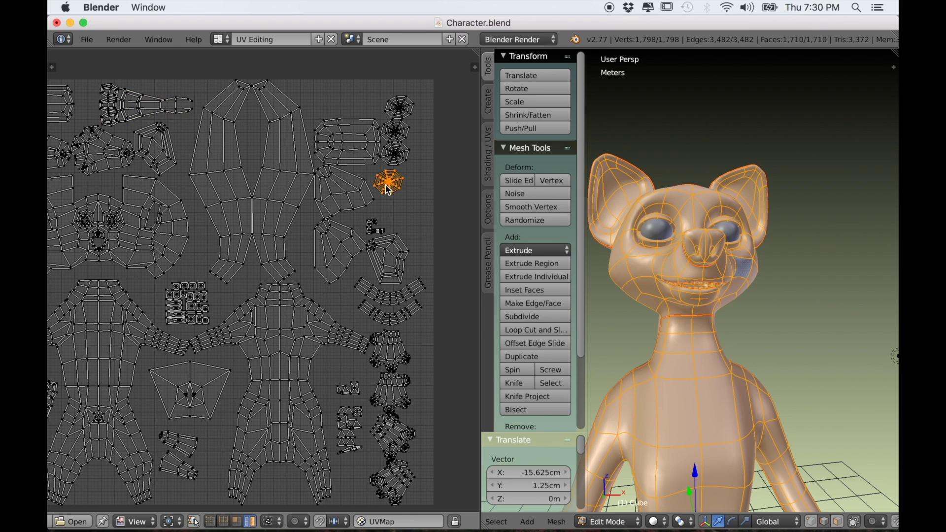
pyautogui.keyDown('shift'); pyautogui.rightClick(402, 157); pyautogui.keyUp('shift')
pyautogui.keyDown('shift'); pyautogui.rightClick(398, 131); pyautogui.keyUp('shift')
pyautogui.keyDown('shift'); pyautogui.rightClick(404, 112); pyautogui.keyUp('shift')
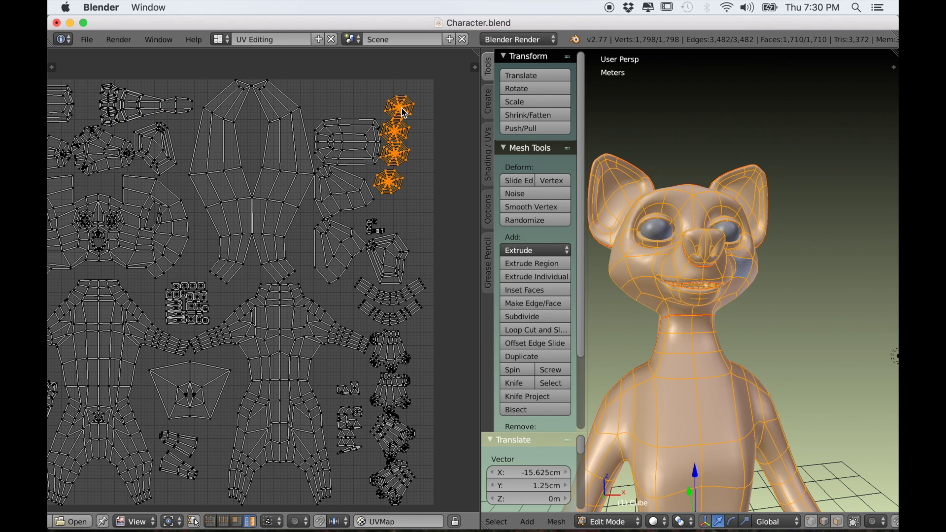
pyautogui.press('g')
pyautogui.click(421, 231)
# Rotate the four round islands by about -10.975° and scale them by about 1.469
pyautogui.press('r')
pyautogui.click(469, 198)
pyautogui.press('s')
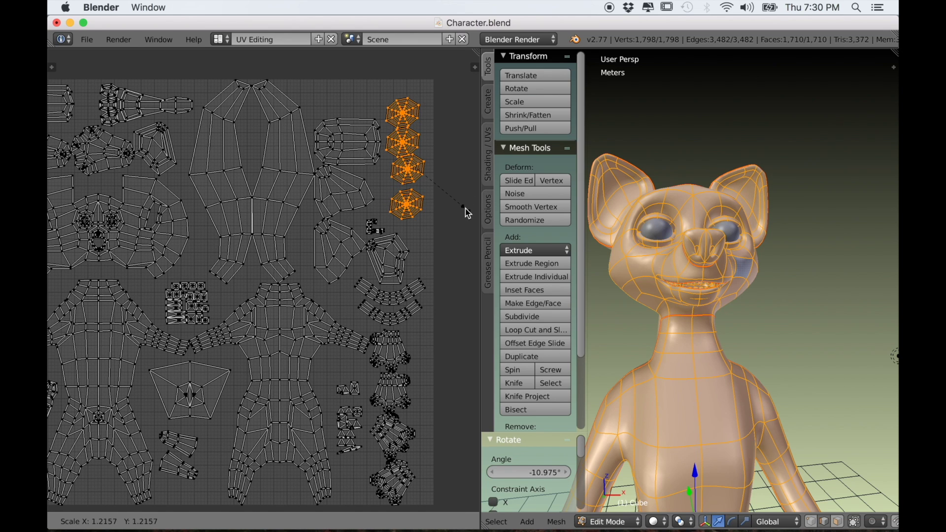
pyautogui.click(479, 221)
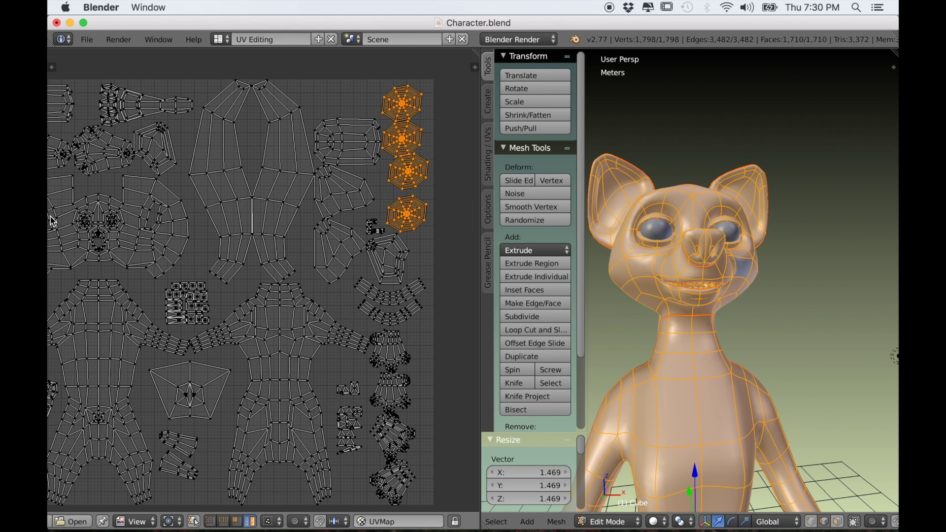
# Move the four round web-like islands about 1.562 mm in X and 6.25 mm in Y
pyautogui.press('g')
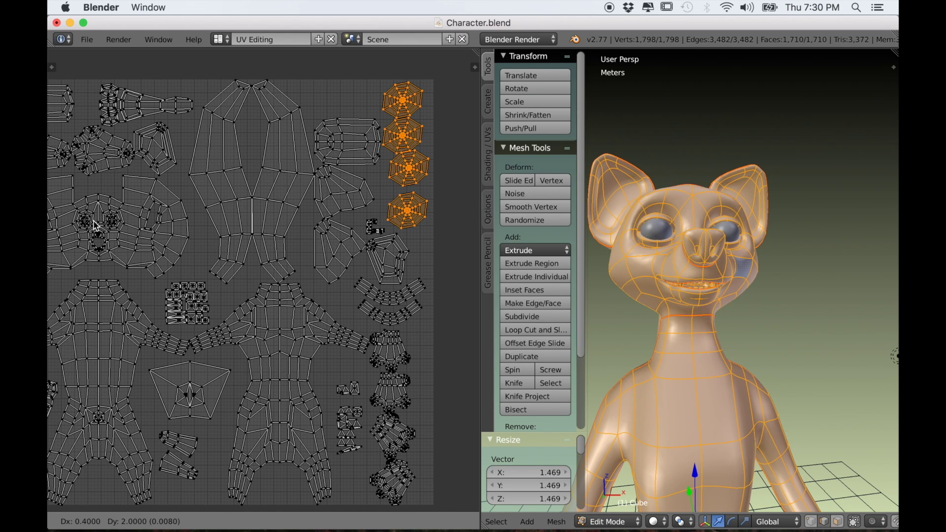
pyautogui.click(95, 226)
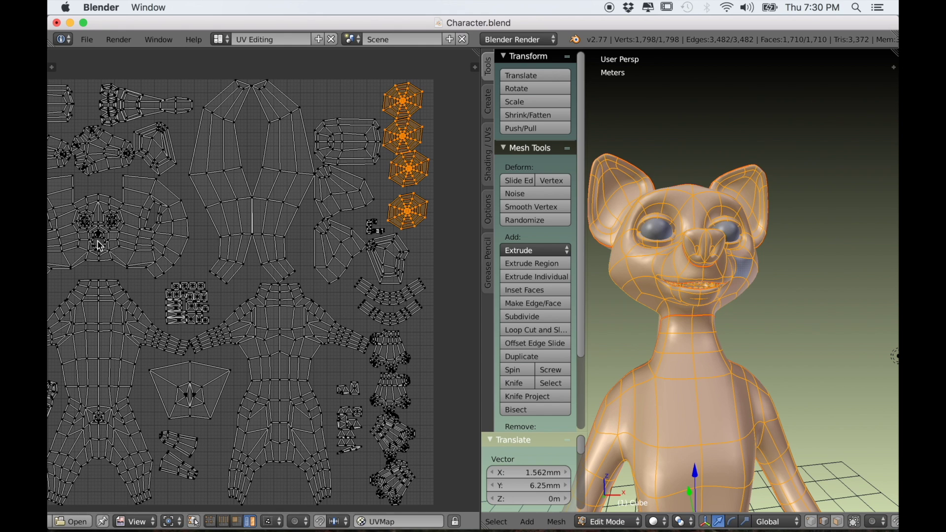
pyautogui.scroll(2, 320, 222)
pyautogui.scroll(-1, 384, 190)
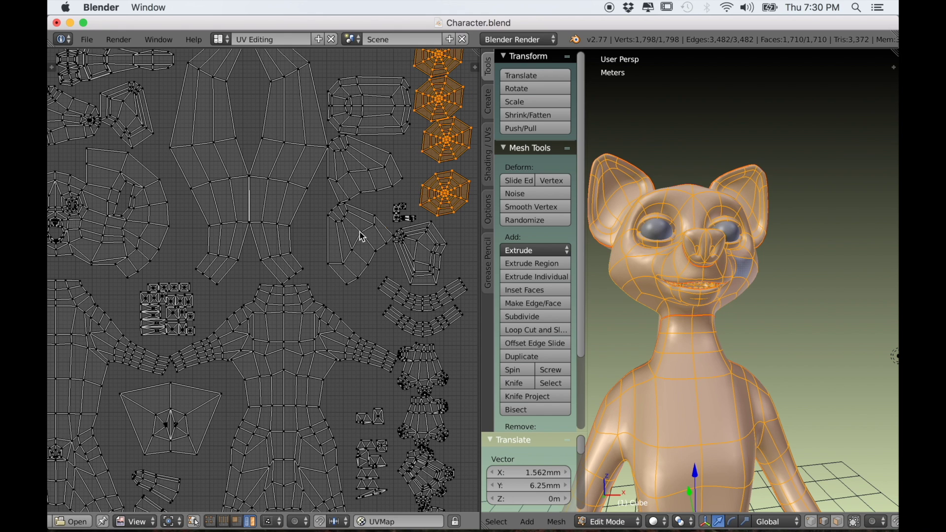
# Select the two fan-shaped islands beside the large island and move them about 7.441 mm in X and -1.736 cm in Y
pyautogui.rightClick(362, 236)
pyautogui.keyDown('shift'); pyautogui.rightClick(363, 185); pyautogui.keyUp('shift')
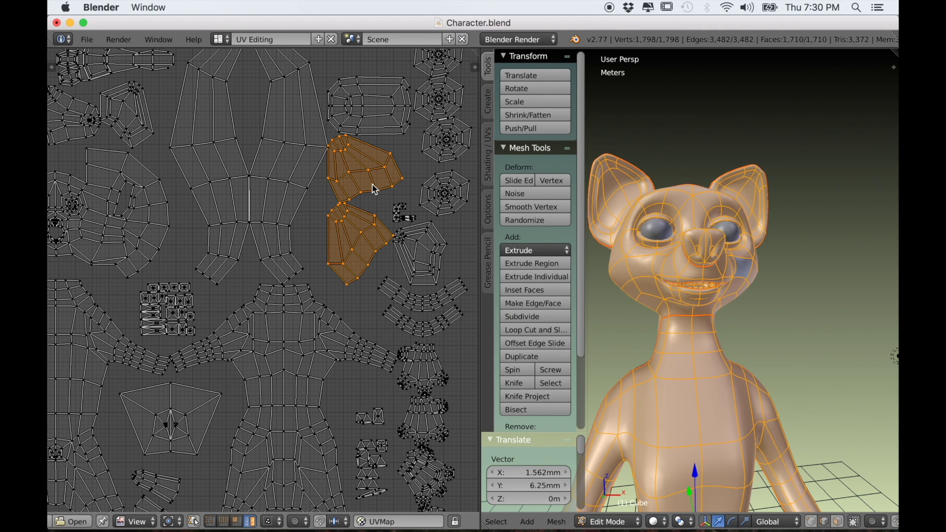
pyautogui.press('g')
pyautogui.click(377, 199)
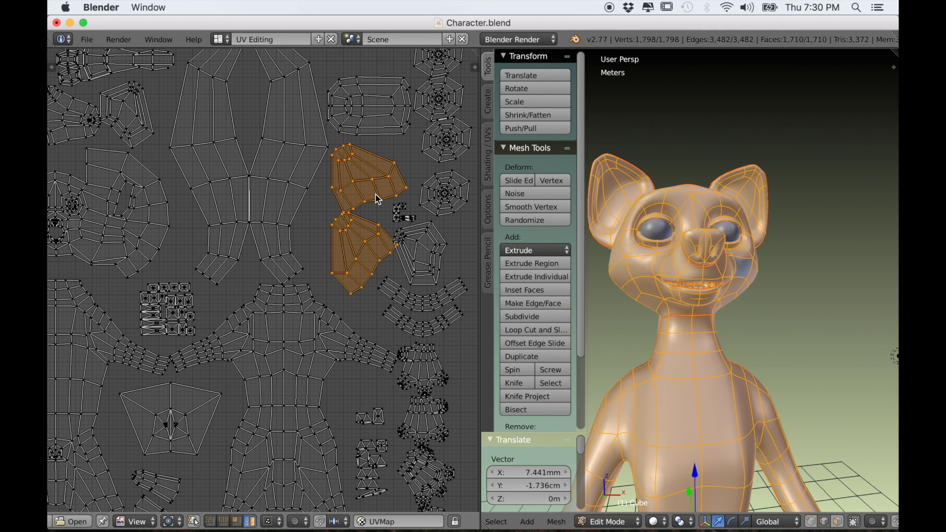
pyautogui.scroll(-1, 363, 290)
pyautogui.scroll(-1, 320, 319)
pyautogui.scroll(1, 318, 319)
pyautogui.scroll(2, 305, 316)
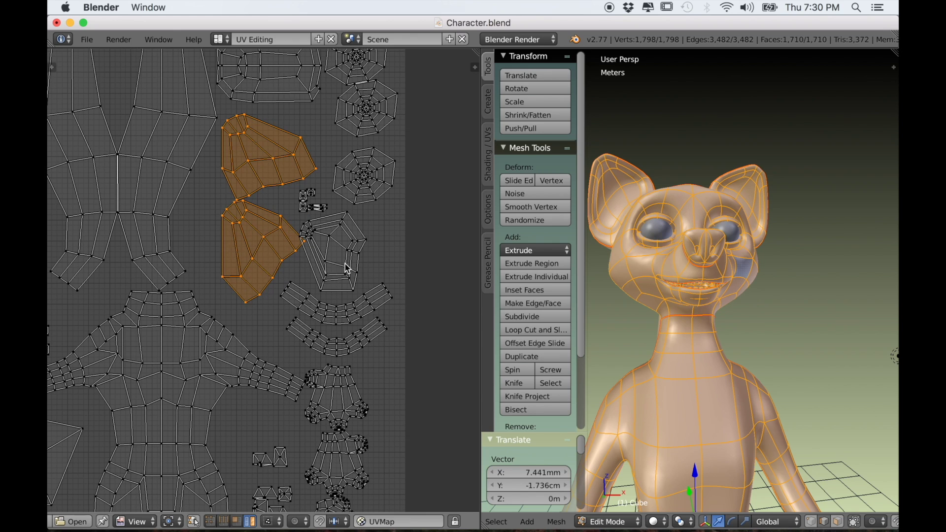
# Move the pentagonal island below the round ones about 2.264 cm in X and 2.953 mm in Y, and rotate it about 45.497°
pyautogui.rightClick(330, 272)
pyautogui.press('g')
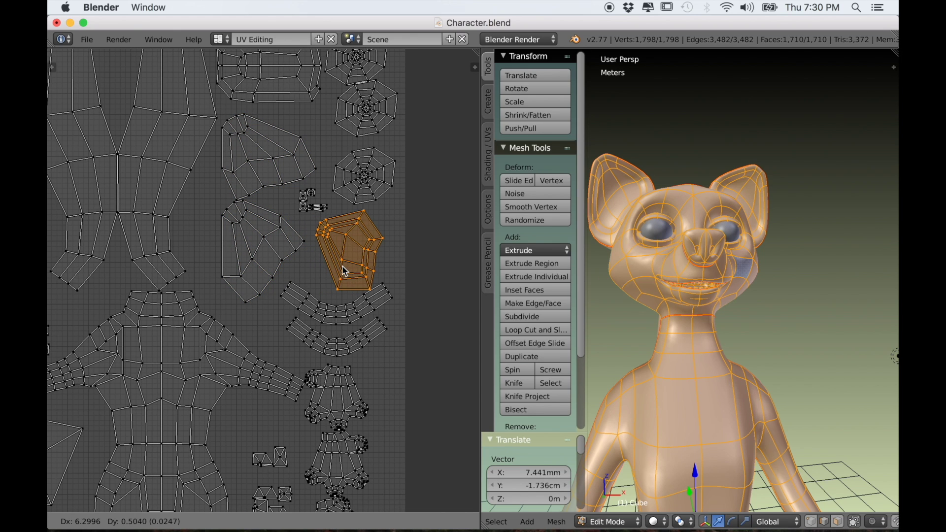
pyautogui.click(344, 269)
pyautogui.press('r')
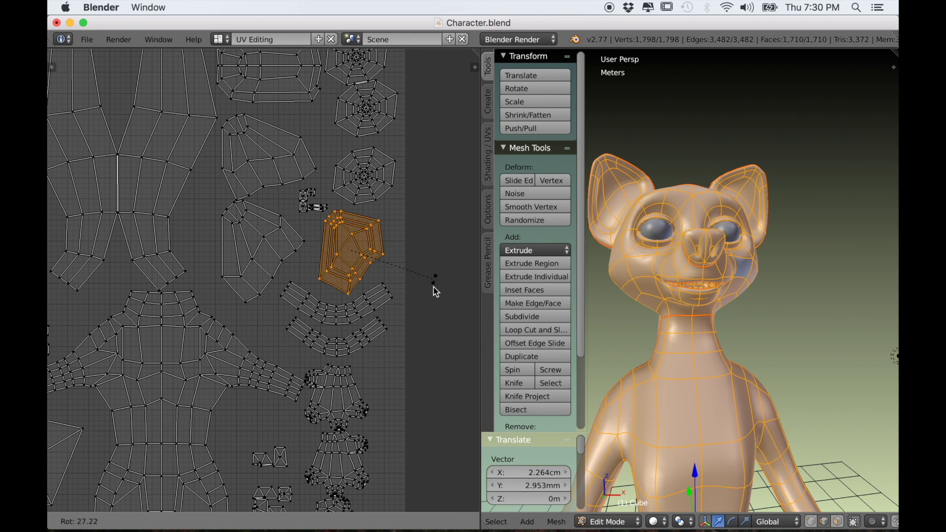
pyautogui.click(421, 305)
pyautogui.scroll(-4, 348, 321)
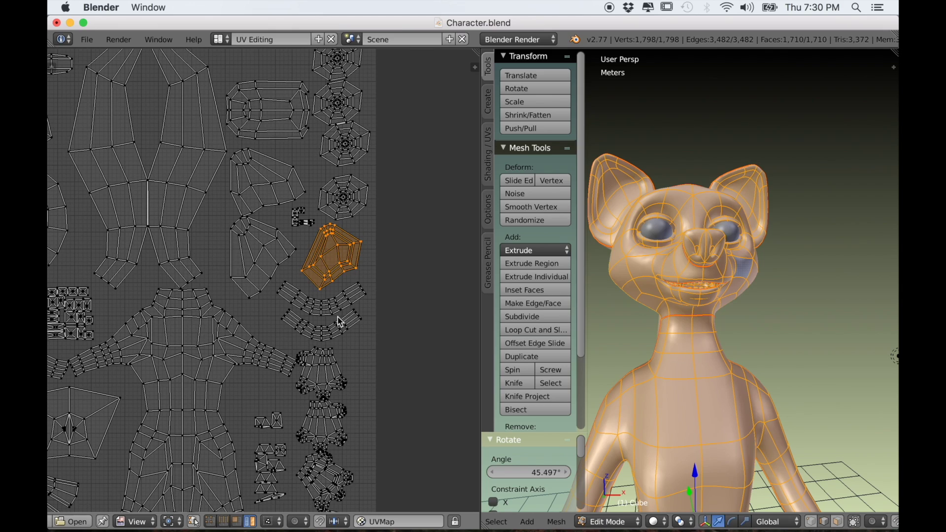
# Rotate the matching pentagonal island above the head island and move it about 1.378 cm in X and 0.984 mm in Y
pyautogui.moveTo(376, 321); pyautogui.dragTo(406, 328, button='middle')
pyautogui.scroll(3, 377, 313)
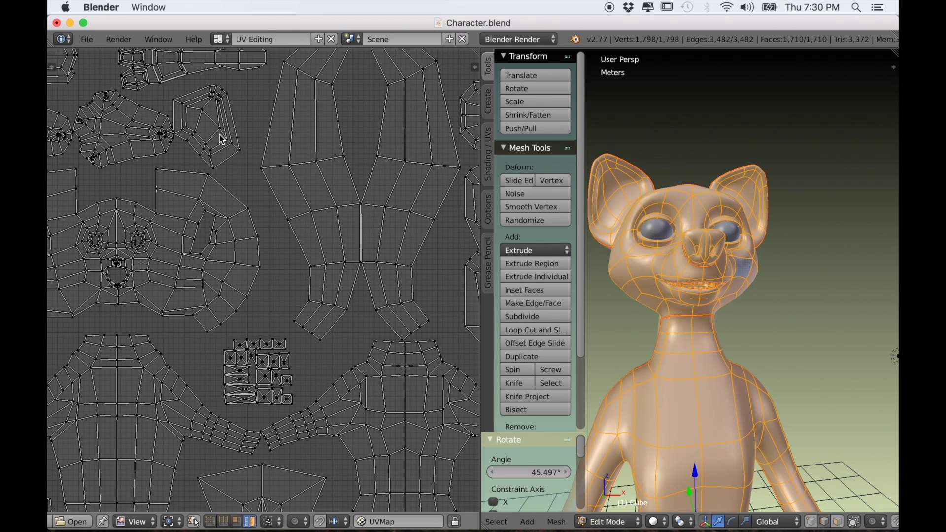
pyautogui.press('r')
pyautogui.click(258, 169)
pyautogui.press('g')
pyautogui.click(261, 181)
pyautogui.scroll(-4, 296, 226)
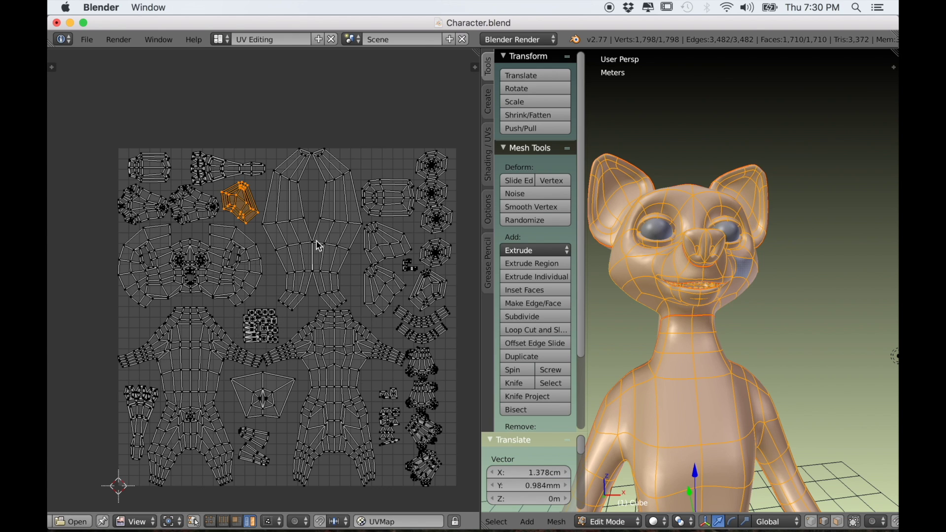
# Examine the claws on the character's hand and their small triangular UV islands
pyautogui.scroll(-3, 748, 295)
pyautogui.moveTo(749, 295); pyautogui.dragTo(704, 315, button='middle')
pyautogui.keyDown('shift'); pyautogui.moveTo(758, 355); pyautogui.dragTo(797, 258, button='middle'); pyautogui.keyUp('shift')
pyautogui.scroll(4, 798, 259)
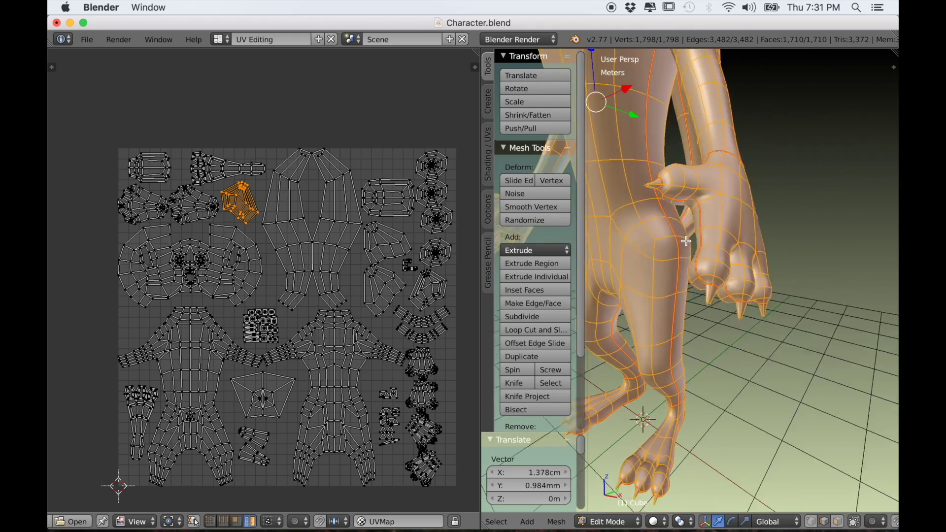
pyautogui.scroll(5, 369, 296)
pyautogui.scroll(-3, 249, 234)
pyautogui.moveTo(296, 414); pyautogui.dragTo(283, 362, button='middle')
pyautogui.scroll(5, 285, 363)
pyautogui.keyDown('ctrl'); pyautogui.moveTo(314, 327); pyautogui.dragTo(340, 380, button='middle'); pyautogui.keyUp('ctrl')
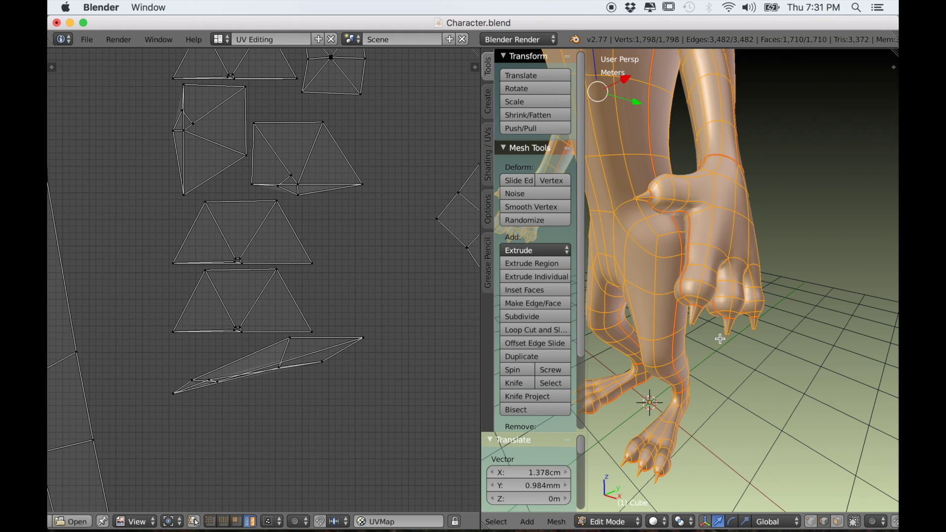
# Deselect the mesh, switch to face selection, and select the three finger claws of one hand as linked faces
pyautogui.press('a')
pyautogui.scroll(2, 719, 344)
pyautogui.moveTo(719, 344); pyautogui.dragTo(716, 341, button='middle')
pyautogui.scroll(2, 698, 300)
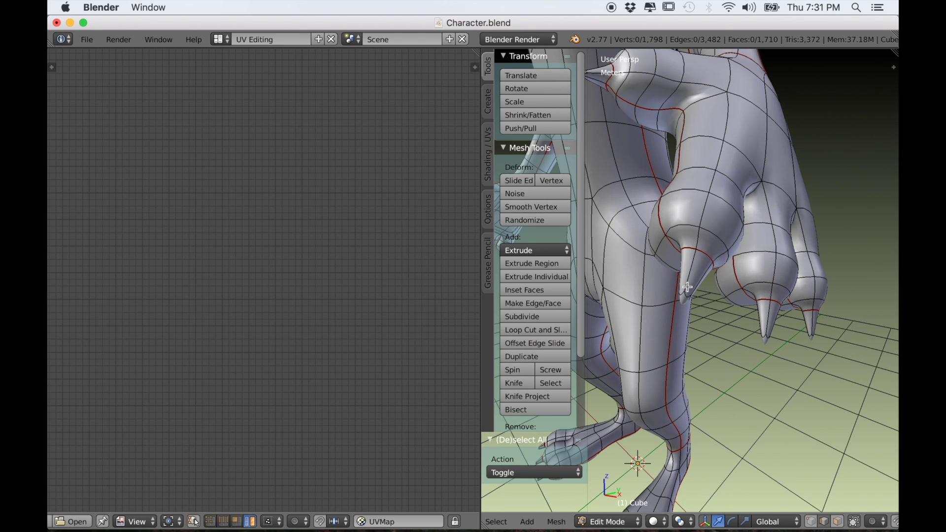
pyautogui.press('l')
pyautogui.press('a')
pyautogui.click(838, 522)
pyautogui.press('l')
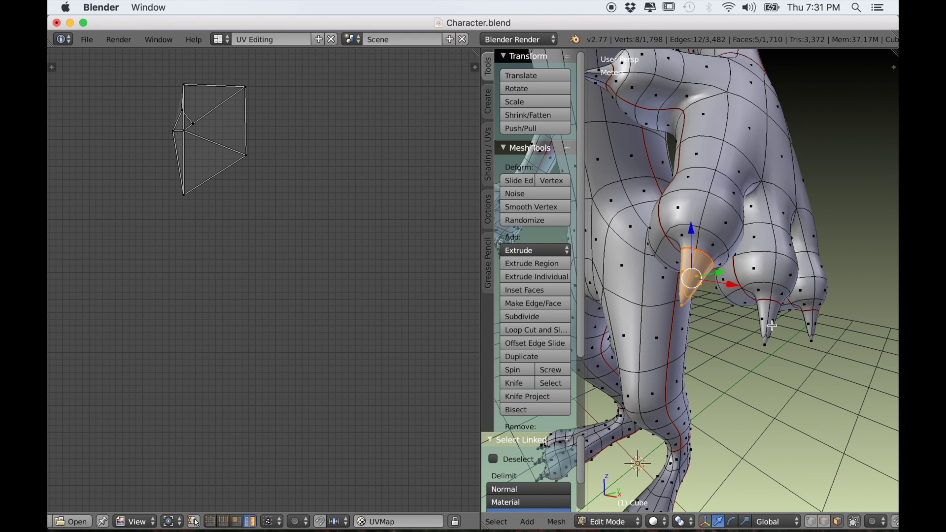
pyautogui.press('l')
pyautogui.press('l')
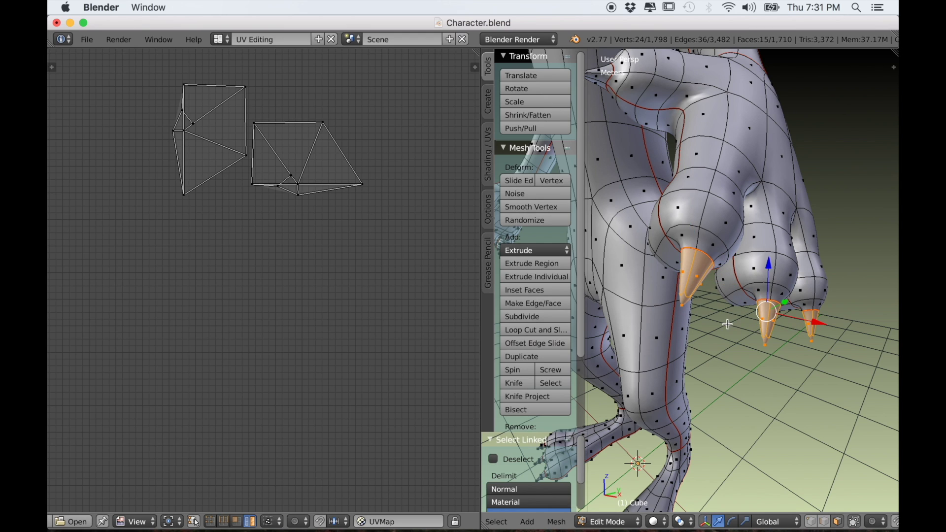
# Add the other hand's three finger claws and its thumb claw to the linked face selection
pyautogui.scroll(-4, 727, 324)
pyautogui.moveTo(670, 320)
pyautogui.mouseDown(button='middle')
pyautogui.moveTo(743, 319)
pyautogui.moveTo(671, 329)
pyautogui.mouseUp(button='middle')
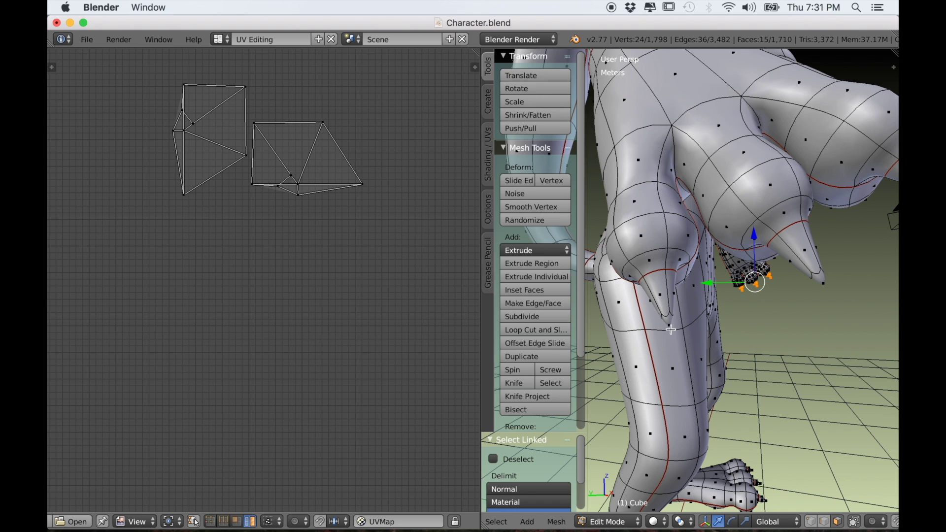
pyautogui.press('l')
pyautogui.press('l')
pyautogui.moveTo(813, 267); pyautogui.dragTo(742, 348, button='middle')
pyautogui.press('l')
pyautogui.scroll(5, 698, 333)
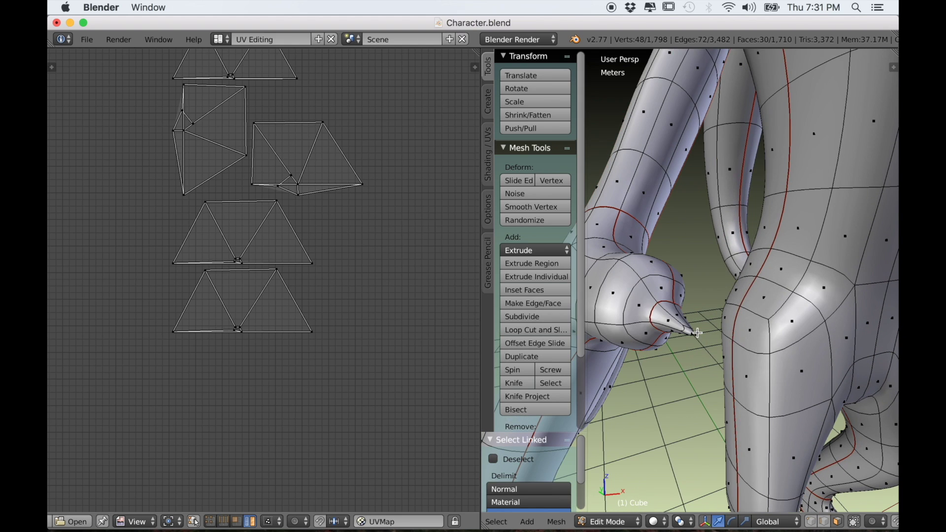
pyautogui.press('l')
pyautogui.scroll(-8, 677, 327)
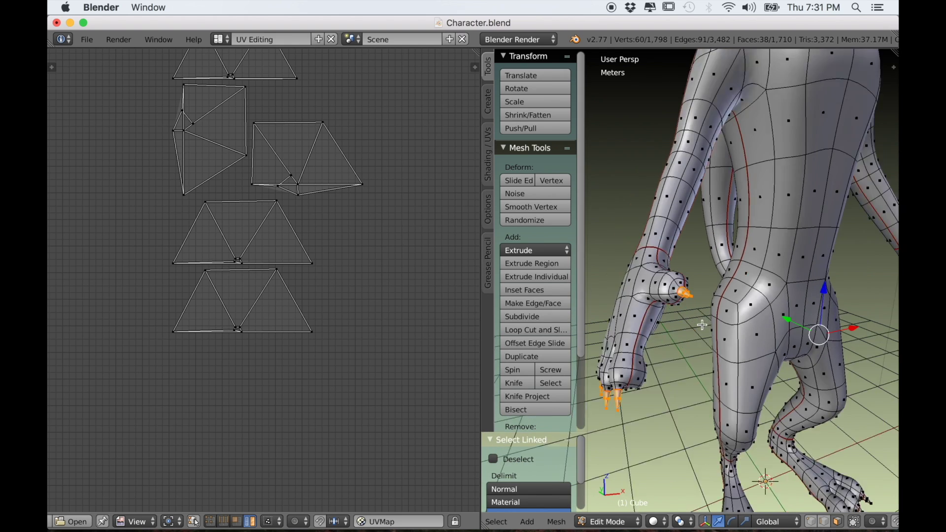
# Add the remaining thumb claw on the first hand to the selection
pyautogui.moveTo(793, 331); pyautogui.dragTo(742, 334, button='middle')
pyautogui.scroll(2, 743, 334)
pyautogui.scroll(2, 743, 335)
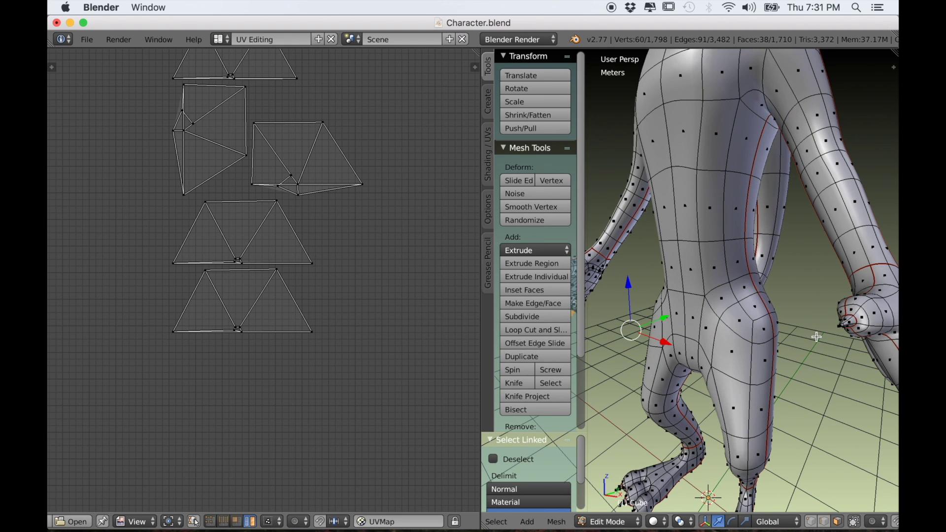
pyautogui.moveTo(816, 338); pyautogui.dragTo(788, 334, button='middle')
pyautogui.scroll(2, 768, 330)
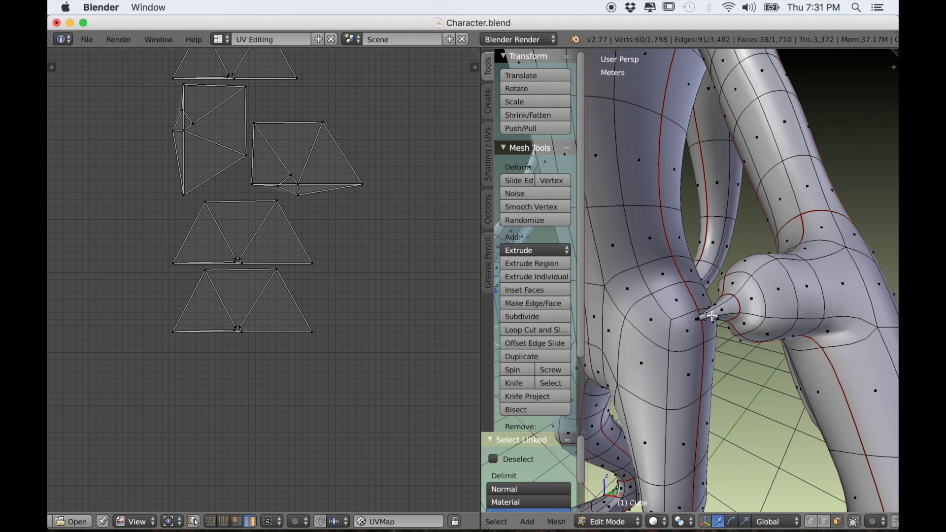
pyautogui.press('l')
pyautogui.scroll(-6, 715, 329)
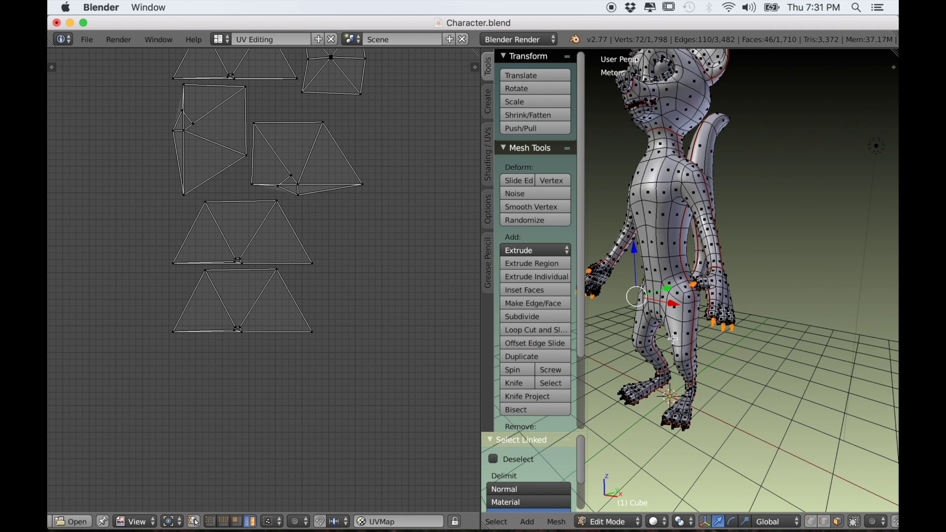
# Add all six toe claws on both feet to the linked face selection
pyautogui.scroll(2, 700, 336)
pyautogui.keyDown('shift'); pyautogui.moveTo(700, 400); pyautogui.dragTo(716, 310, button='middle'); pyautogui.keyUp('shift')
pyautogui.scroll(4, 640, 270)
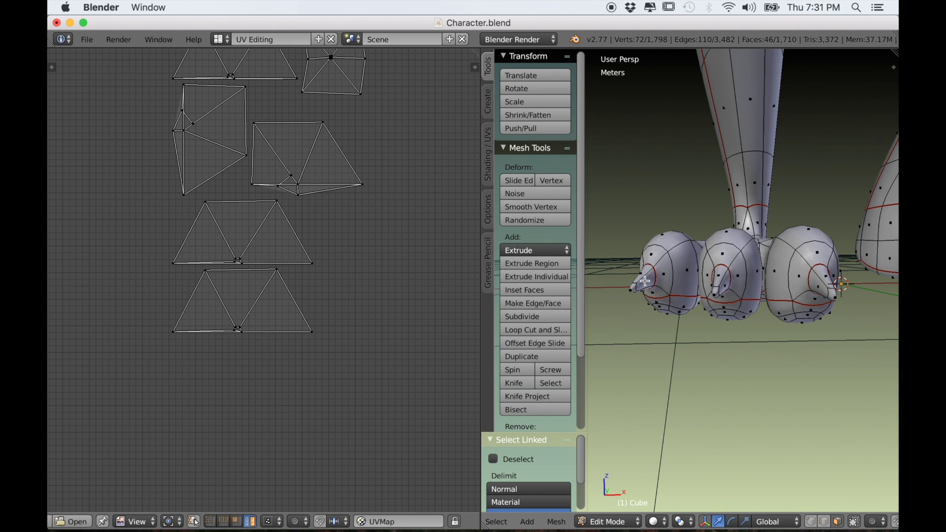
pyautogui.press('l')
pyautogui.press('l')
pyautogui.press('l')
pyautogui.moveTo(826, 292); pyautogui.dragTo(749, 340, button='middle')
pyautogui.scroll(3, 749, 339)
pyautogui.press('l')
pyautogui.press('l')
pyautogui.moveTo(847, 359); pyautogui.dragTo(842, 357, button='middle')
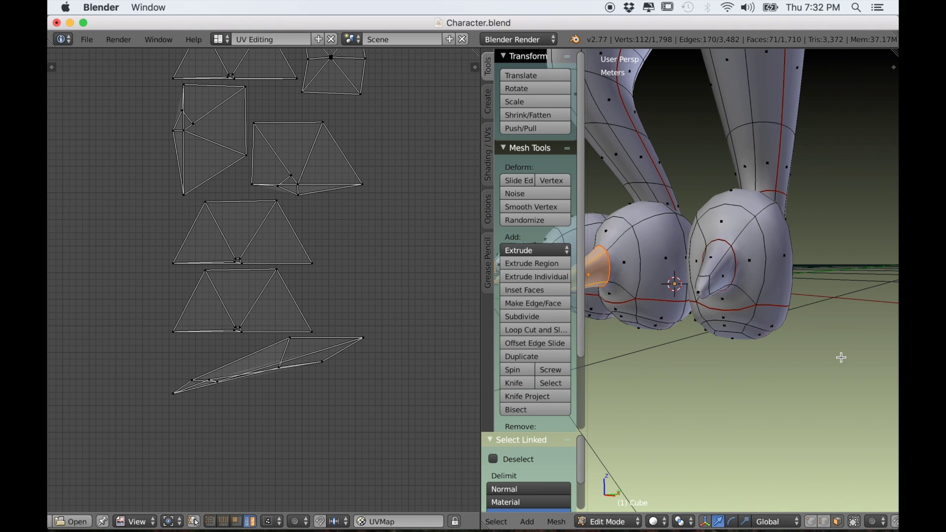
pyautogui.press('l')
# Unwrap the selected claws with Smart UV Project, using an angle limit of 66 and an island margin of 0
pyautogui.press('u')
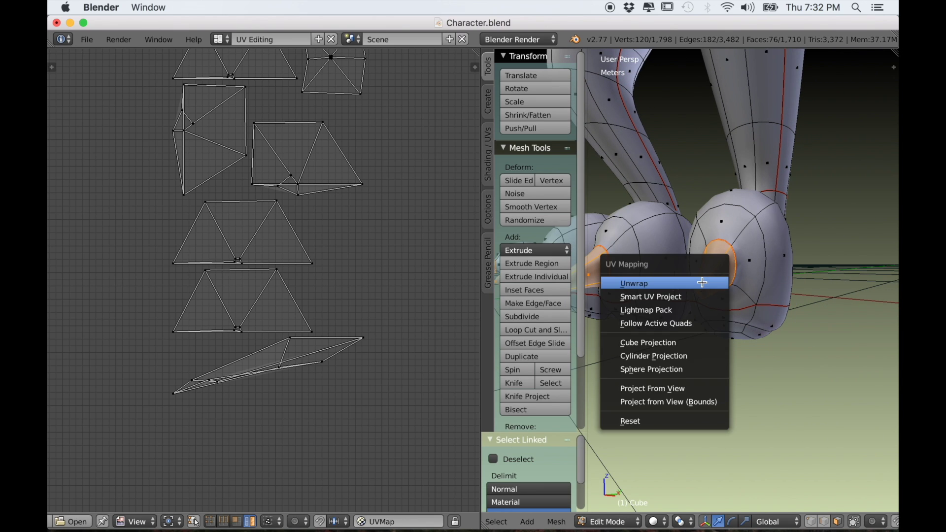
pyautogui.click(685, 297)
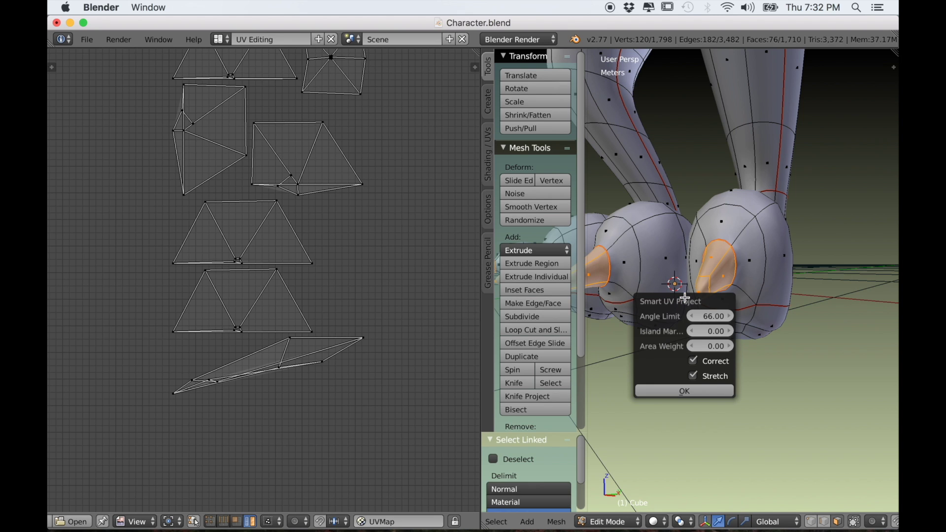
pyautogui.click(660, 391)
pyautogui.scroll(-5, 378, 317)
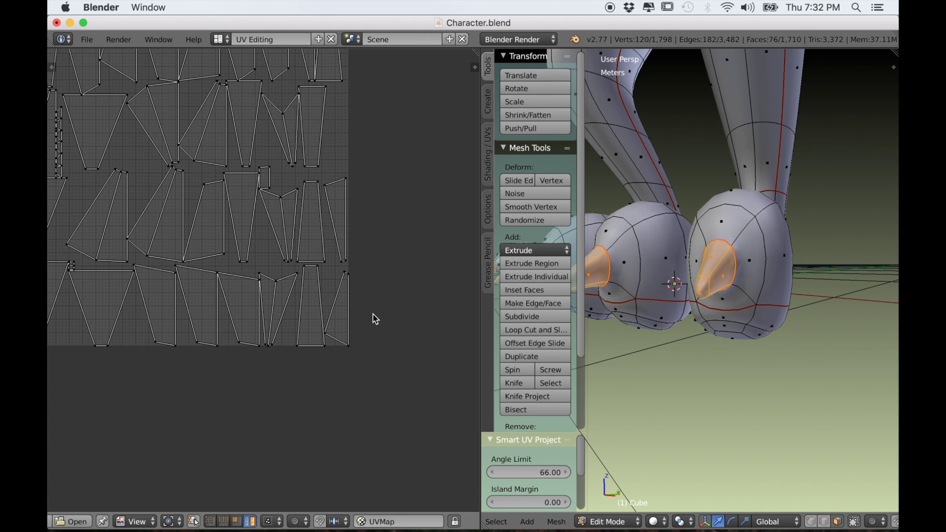
pyautogui.scroll(3, 282, 306)
pyautogui.moveTo(281, 310); pyautogui.dragTo(402, 408, button='middle')
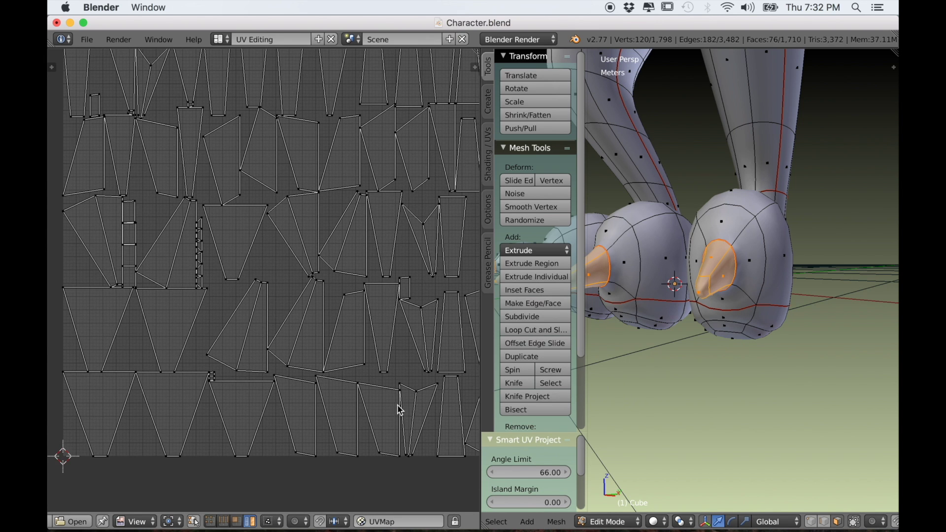
pyautogui.scroll(-2, 395, 409)
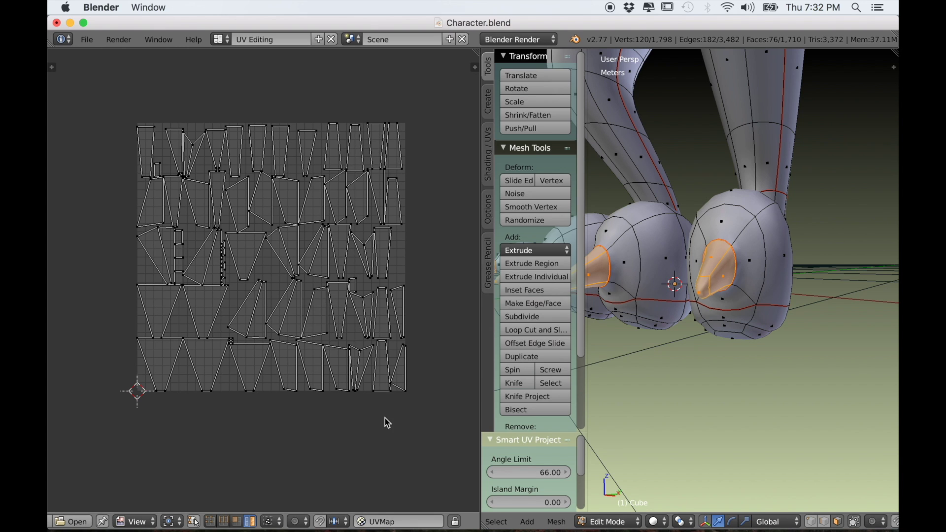
# Scale all the claw islands to about 0.261 and move them 64.768 cm in X and 2.953 mm in Y, outside the UV square
pyautogui.press('a')
pyautogui.press('s')
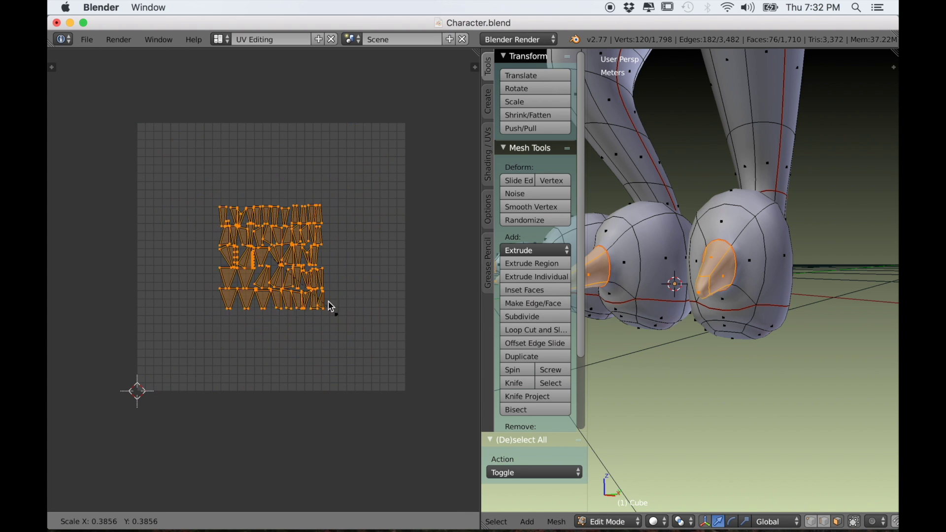
pyautogui.click(323, 289)
pyautogui.scroll(1, 312, 320)
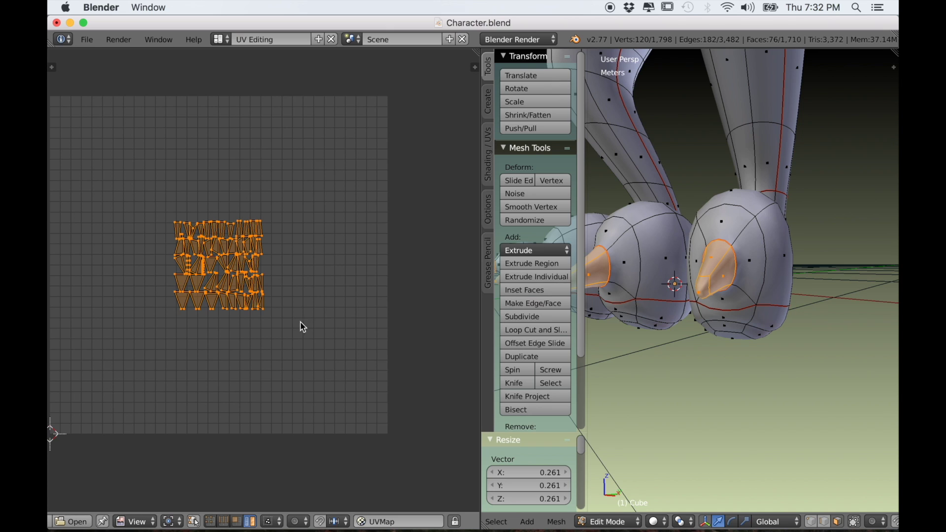
pyautogui.press('g')
pyautogui.click(65, 325)
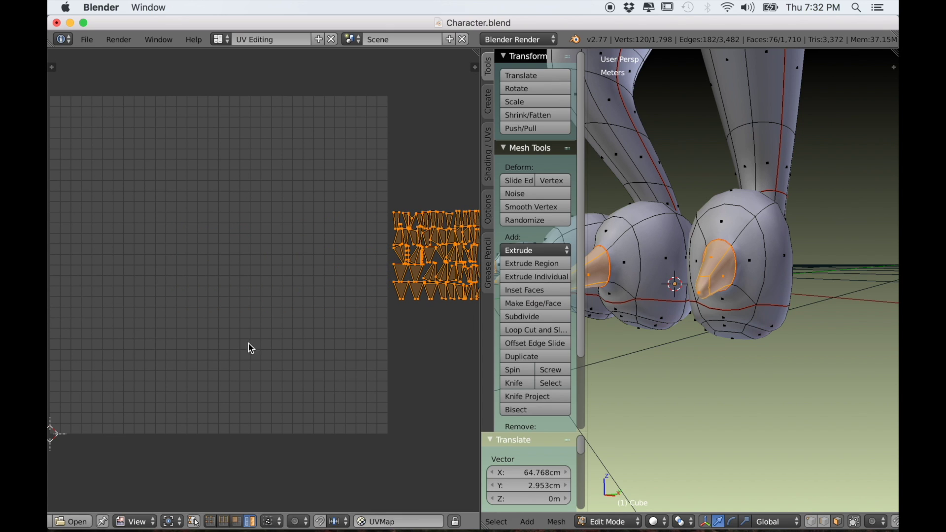
# Select the whole mesh to display every UV island, and clear the selection in the UV layout
pyautogui.scroll(-3, 728, 326)
pyautogui.press('a')
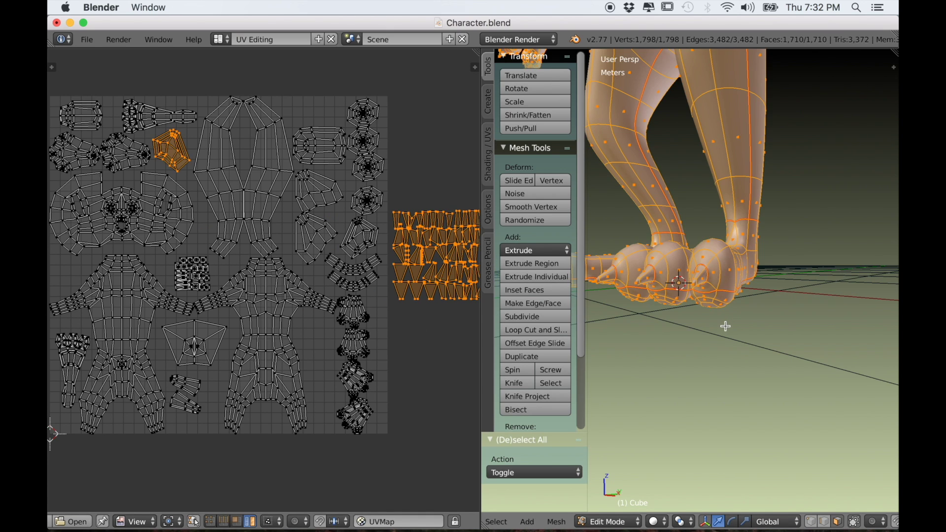
pyautogui.press('a')
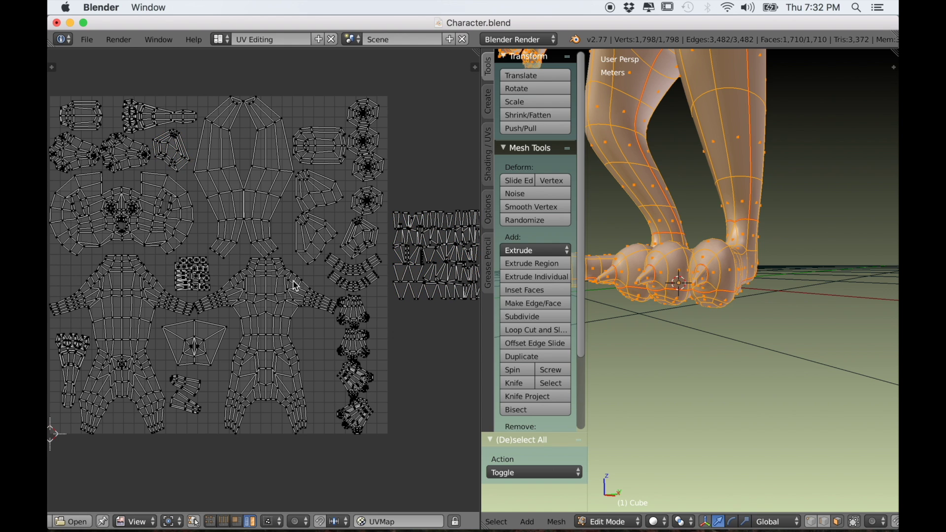
pyautogui.scroll(-2, 309, 306)
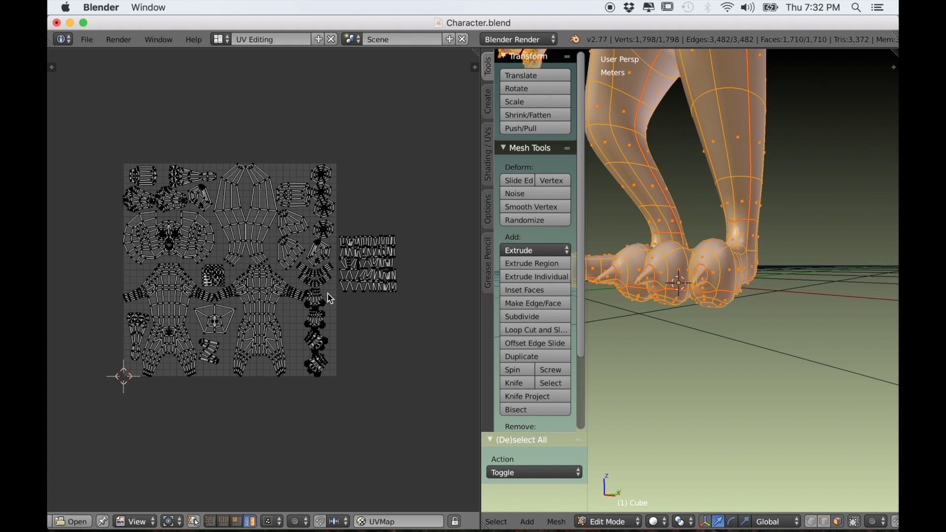
# Move the four lowest paw islands 3.72 cm in X and 3.72 mm in Y, towards the edge of the UV square
pyautogui.scroll(4, 335, 324)
pyautogui.scroll(-2, 368, 355)
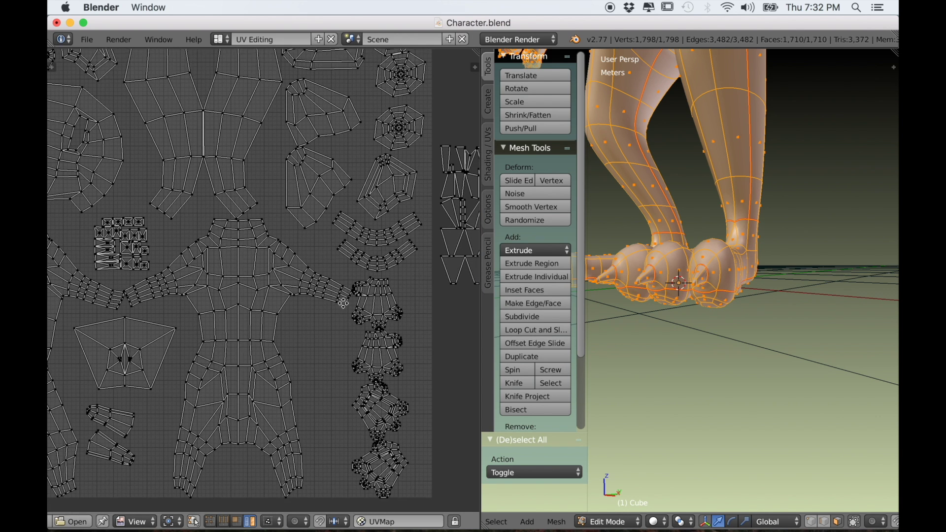
pyautogui.scroll(2, 351, 378)
pyautogui.press('l')
pyautogui.press('l')
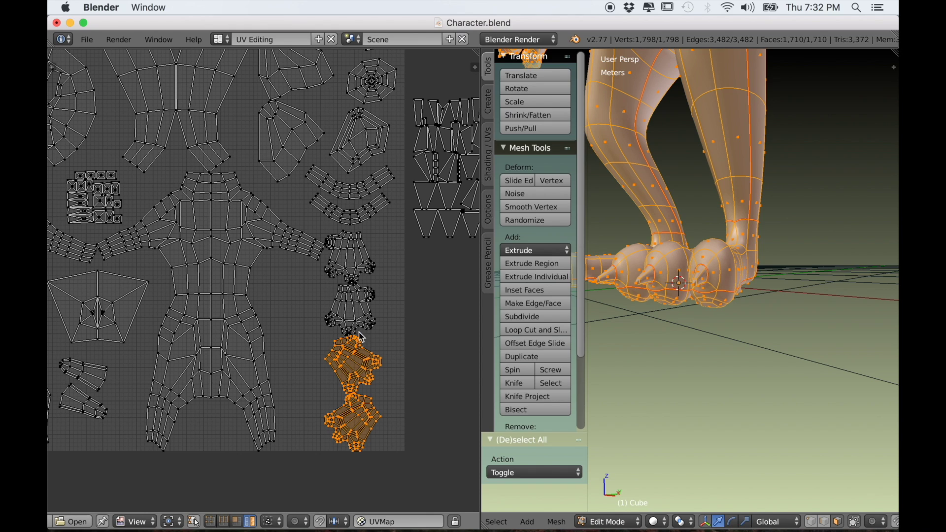
pyautogui.press('l')
pyautogui.press('l')
pyautogui.press('g')
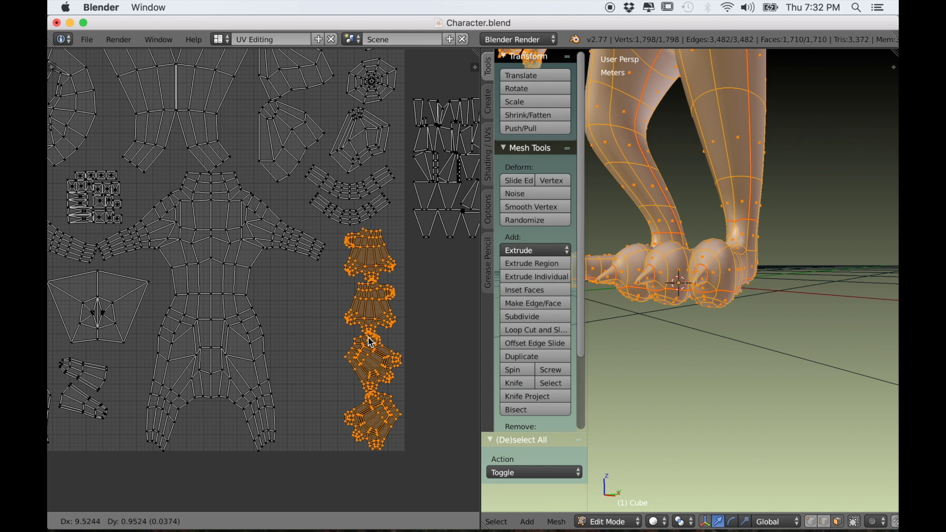
pyautogui.click(371, 341)
pyautogui.scroll(-3, 433, 309)
pyautogui.scroll(4, 397, 327)
pyautogui.moveTo(400, 338); pyautogui.dragTo(365, 325, button='middle')
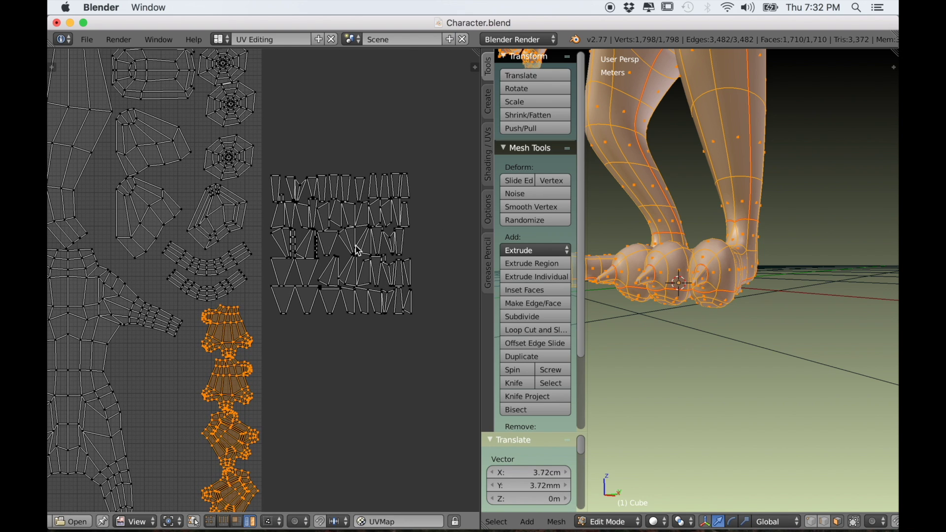
pyautogui.scroll(1, 358, 251)
pyautogui.press('b')
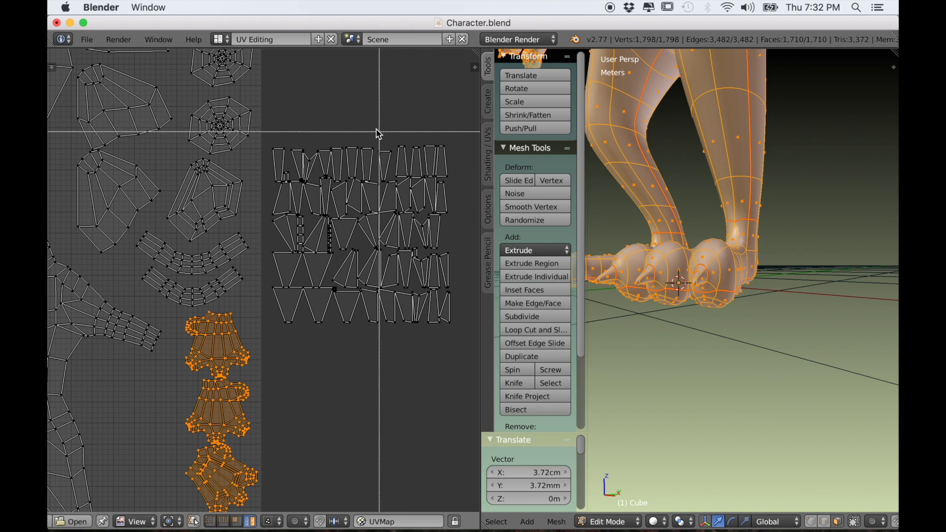
pyautogui.moveTo(367, 126); pyautogui.dragTo(458, 359)
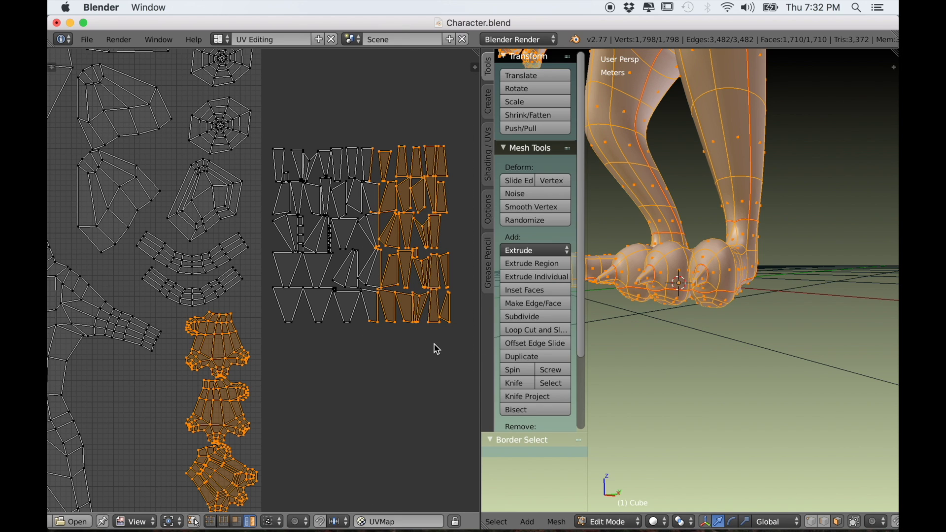
pyautogui.hotkey('ctrl', 'l')
pyautogui.scroll(-2, 373, 284)
pyautogui.moveTo(376, 327); pyautogui.dragTo(395, 298, button='middle')
pyautogui.hotkey('ctrl', 'z')
pyautogui.hotkey('ctrl', 'z')
# Select the right-hand half of the claw islands with linked UVs and move it -39.219 cm in X and -31.719 cm in Y, beside the paw islands
pyautogui.press('a')
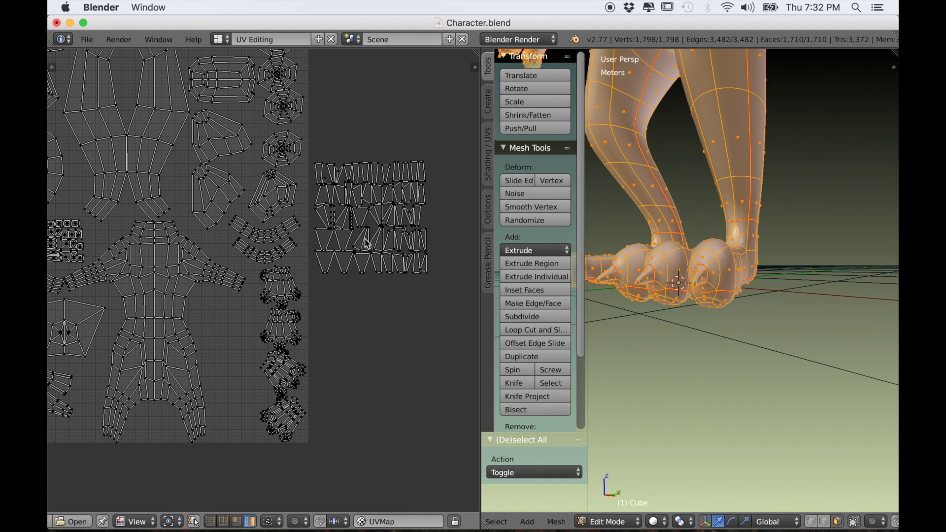
pyautogui.press('b')
pyautogui.moveTo(378, 148); pyautogui.dragTo(440, 301)
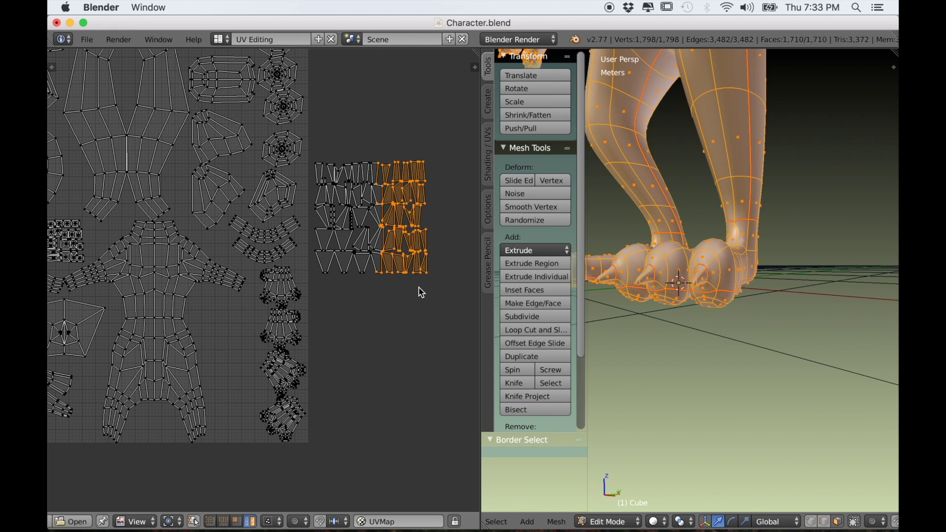
pyautogui.hotkey('ctrl', 'l')
pyautogui.press('g')
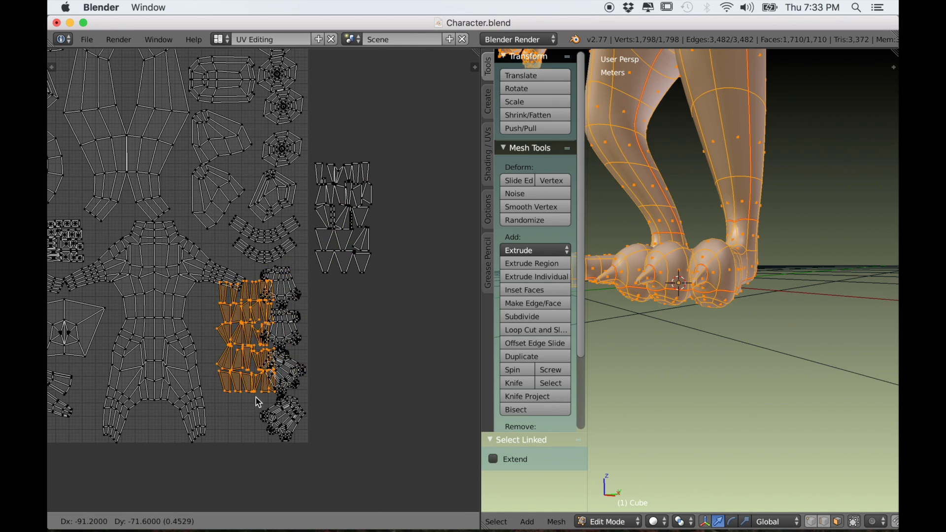
pyautogui.click(272, 415)
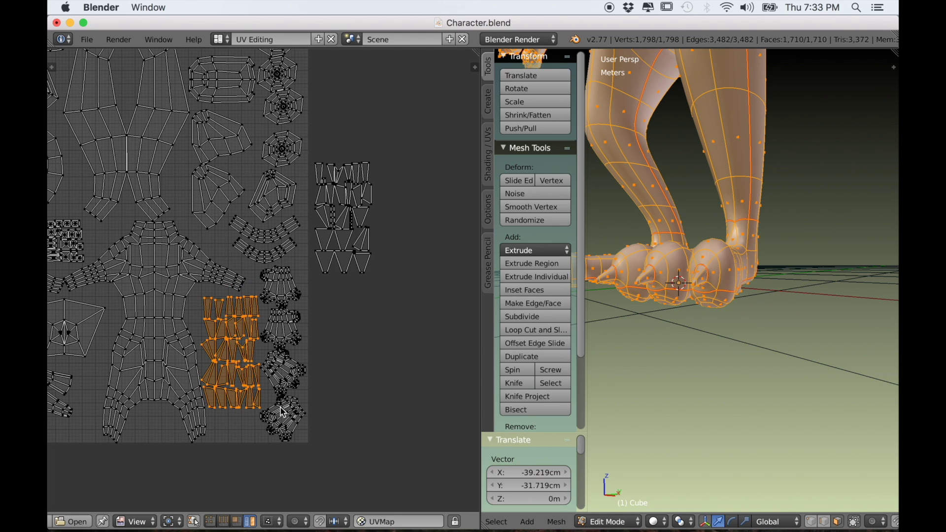
# Scale the moved claw islands to 0.686 and shift them up 3.445 cm in Y
pyautogui.press('s')
pyautogui.click(313, 416)
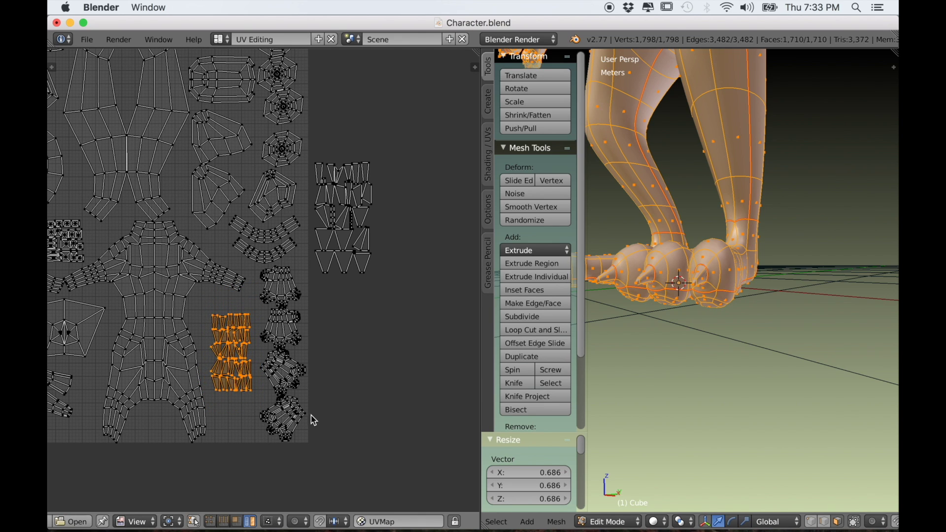
pyautogui.scroll(2, 270, 440)
pyautogui.press('g')
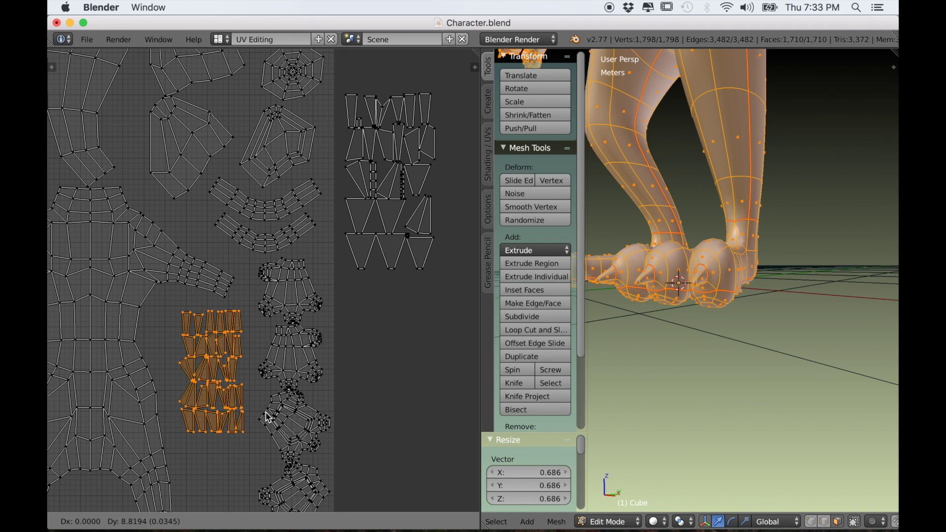
pyautogui.click(266, 417)
# Shrink the same claw islands slightly more and raise them 1.116 cm in Y
pyautogui.scroll(-1, 274, 422)
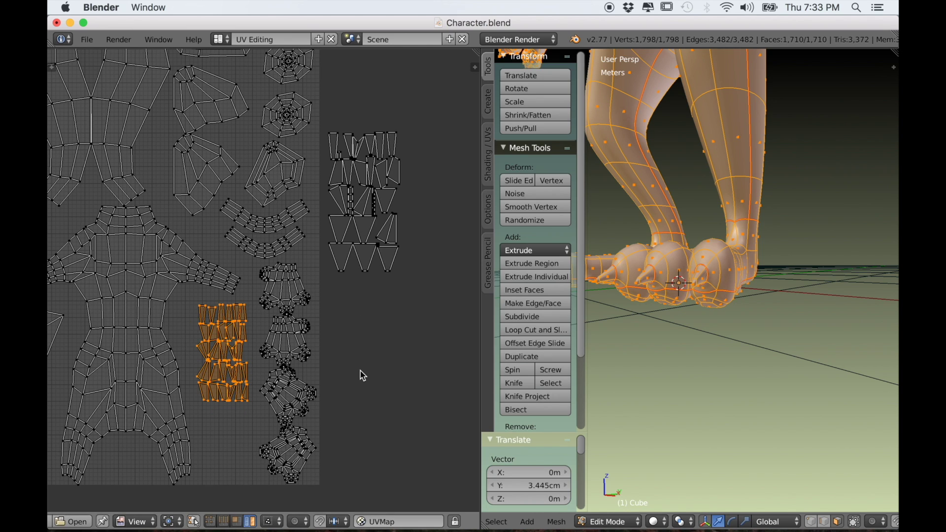
pyautogui.press('s')
pyautogui.click(339, 383)
pyautogui.press('g')
pyautogui.click(334, 376)
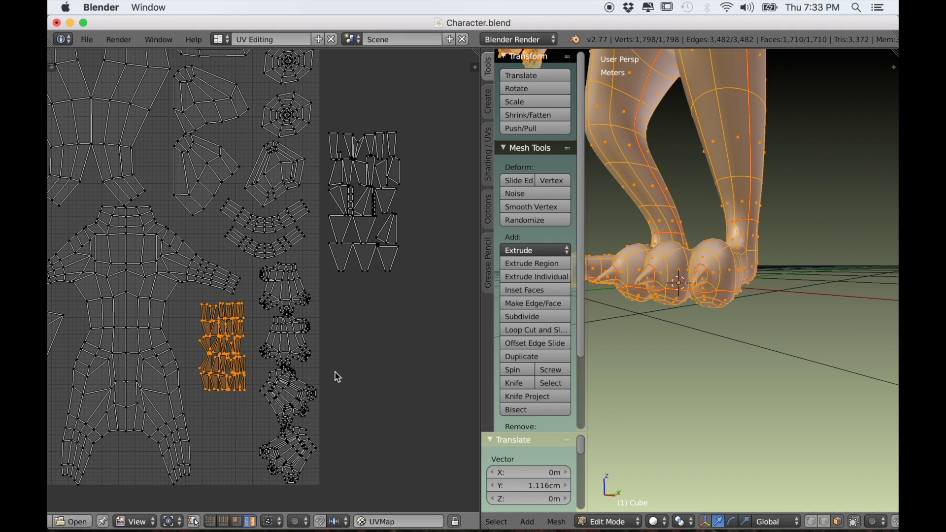
# Scale the remaining claw islands outside the UV square to 0.593 and place them directly below the first claw group
pyautogui.press('a')
pyautogui.press('b')
pyautogui.moveTo(324, 122); pyautogui.dragTo(448, 309)
pyautogui.press('s')
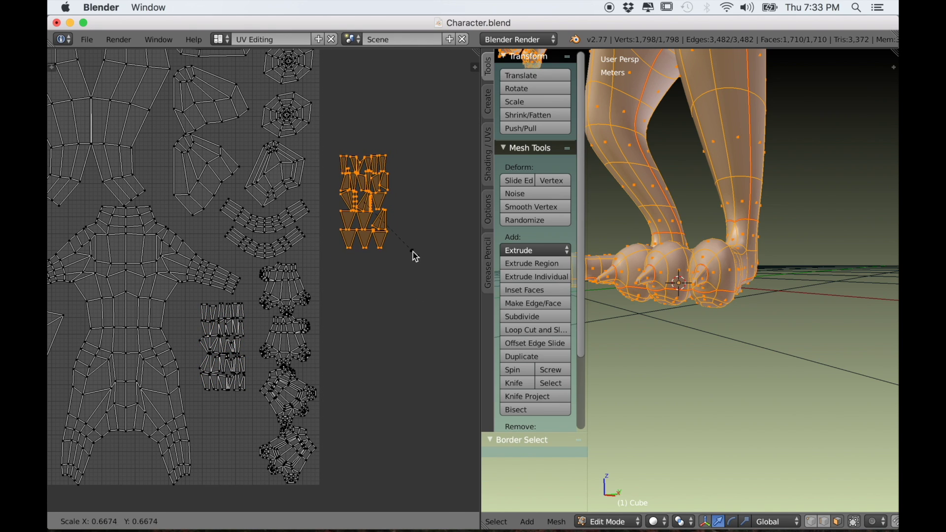
pyautogui.click(409, 248)
pyautogui.press('g')
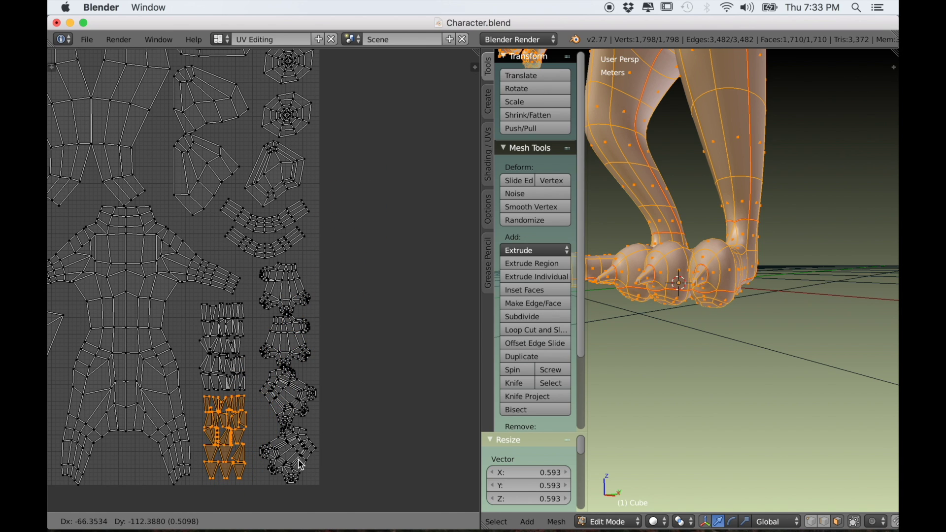
pyautogui.click(301, 467)
# Select all UV islands of the finished layout and pin them
pyautogui.press('a')
pyautogui.scroll(-2, 289, 413)
pyautogui.moveTo(267, 384); pyautogui.dragTo(342, 389, button='middle')
pyautogui.press('a')
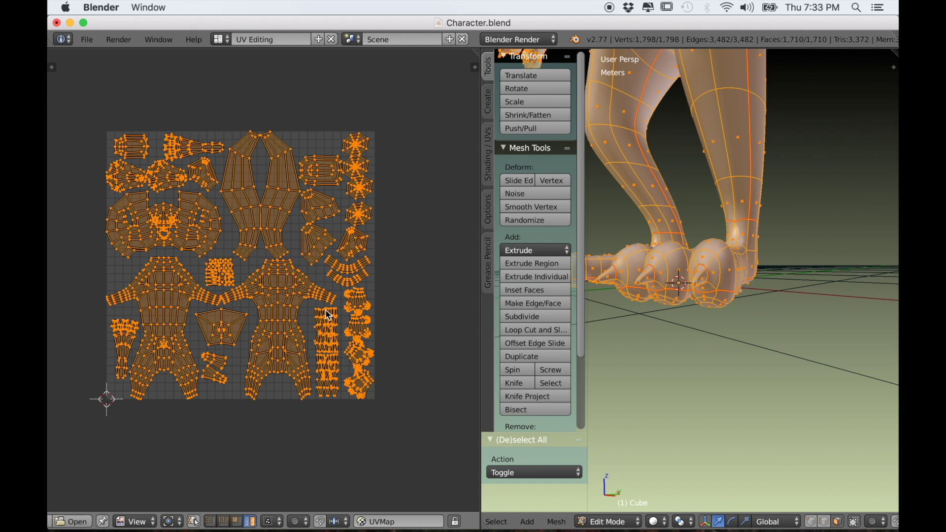
pyautogui.press('p')
pyautogui.scroll(-2, 299, 310)
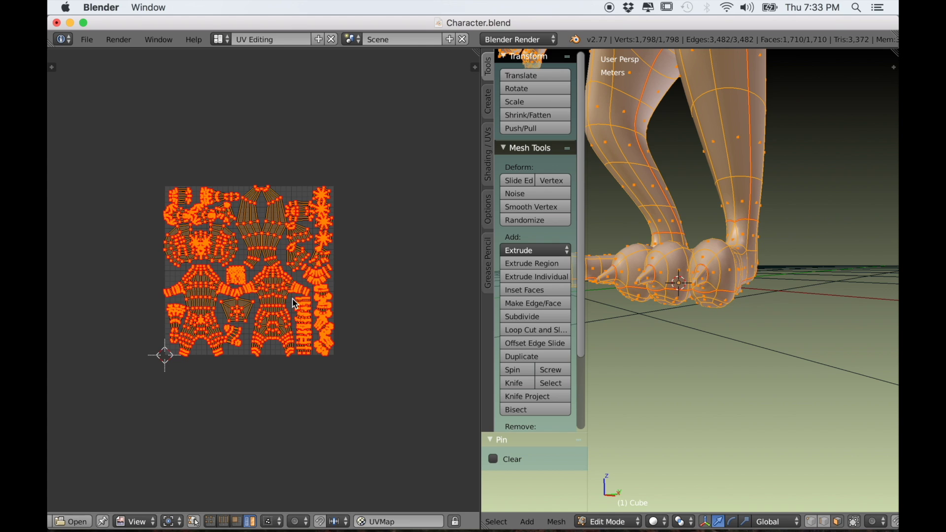
pyautogui.scroll(3, 297, 315)
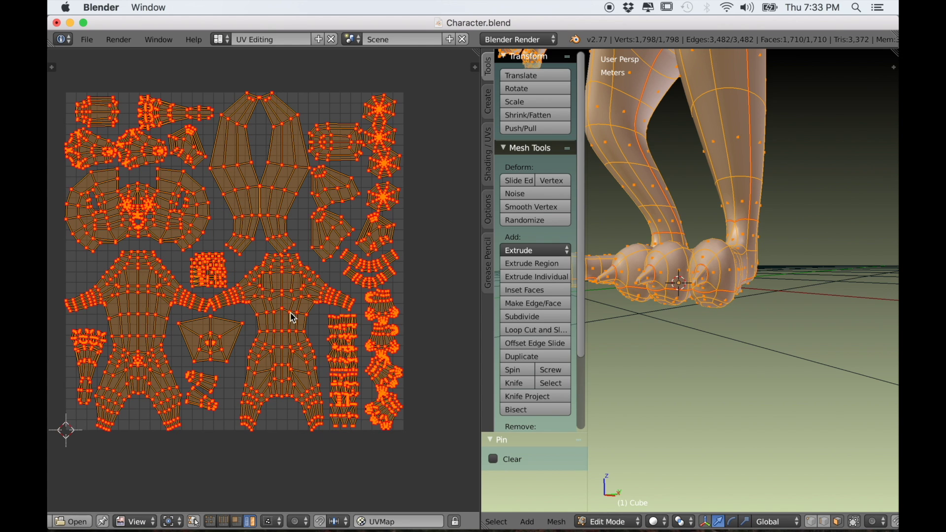
# Start a new image for the UV layout and name it Character Texture
pyautogui.moveTo(709, 309); pyautogui.dragTo(717, 398, button='middle')
pyautogui.scroll(2, 717, 398)
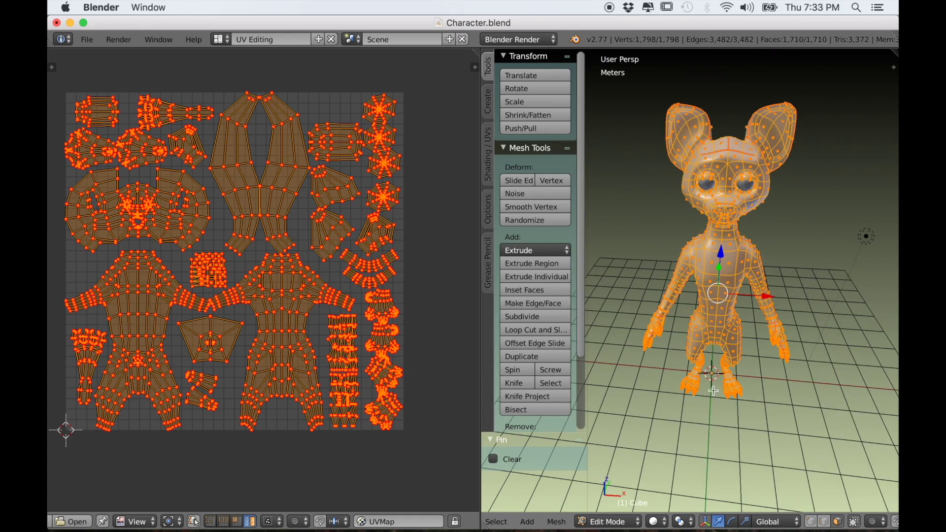
pyautogui.scroll(5, 194, 512)
pyautogui.press('Home')
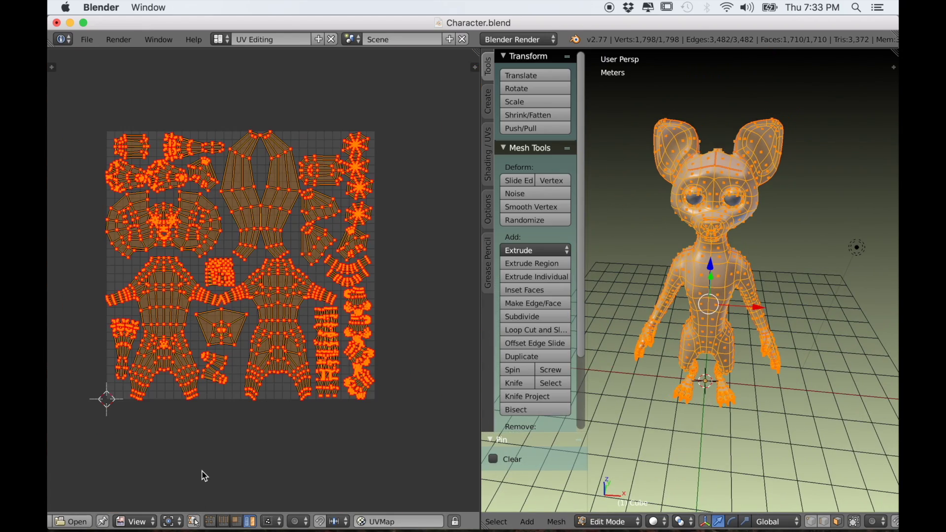
pyautogui.scroll(3, 121, 521)
pyautogui.scroll(3, 119, 524)
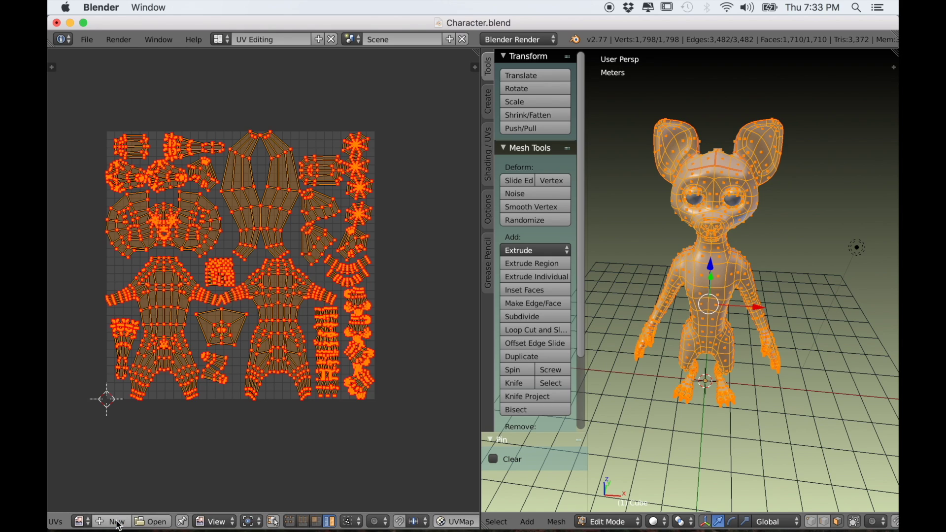
pyautogui.click(117, 521)
pyautogui.click(175, 422)
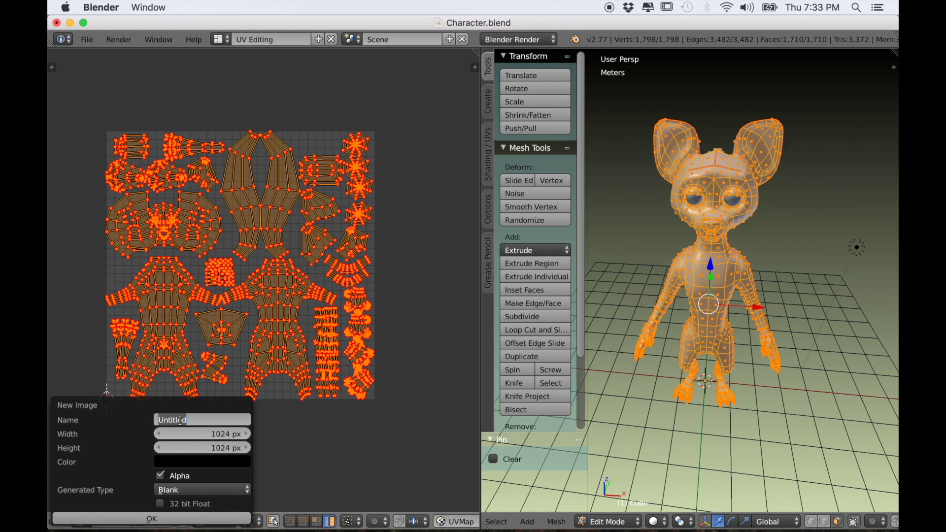
pyautogui.write('Character Texture')
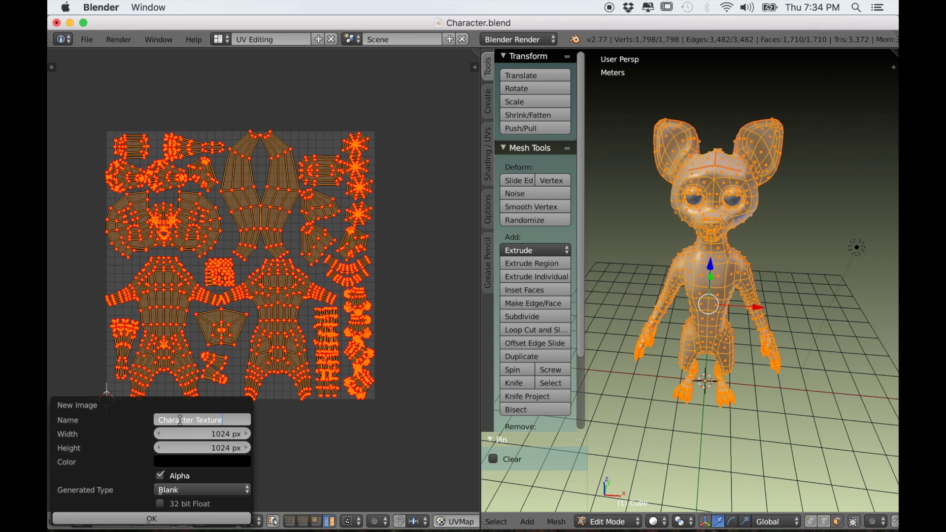
# Set the new image's width and height to 4096 px and create it
pyautogui.click(198, 433)
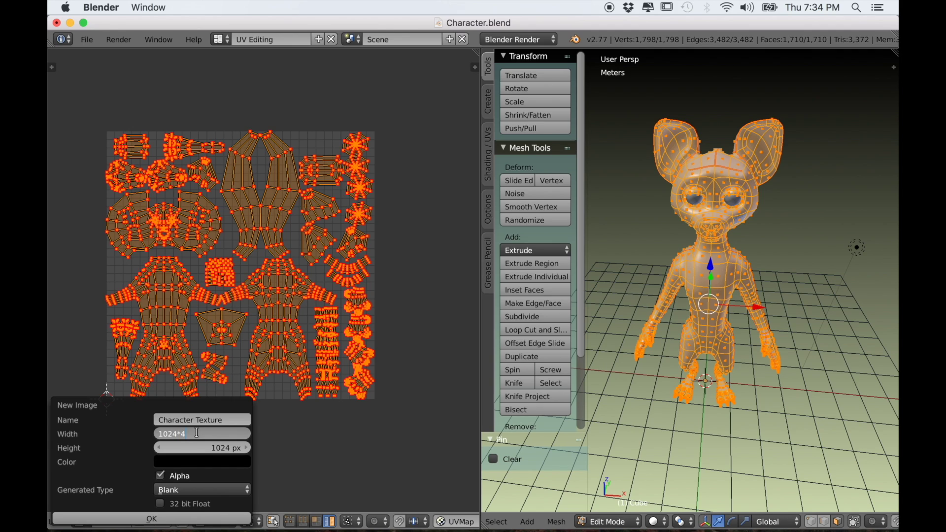
pyautogui.press('Return')
pyautogui.moveTo(215, 434)
pyautogui.mouseDown()
pyautogui.moveTo(215, 448)
pyautogui.moveTo(215, 434)
pyautogui.mouseUp()
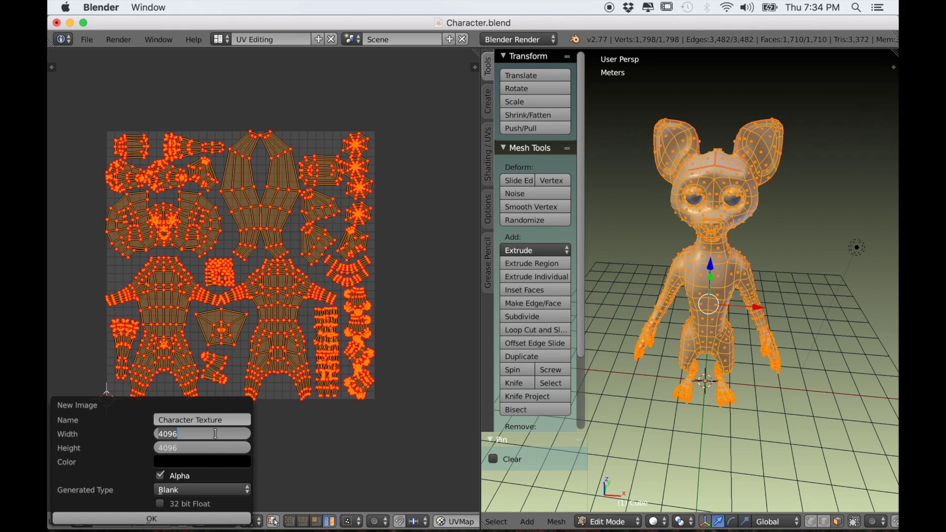
pyautogui.press('Return')
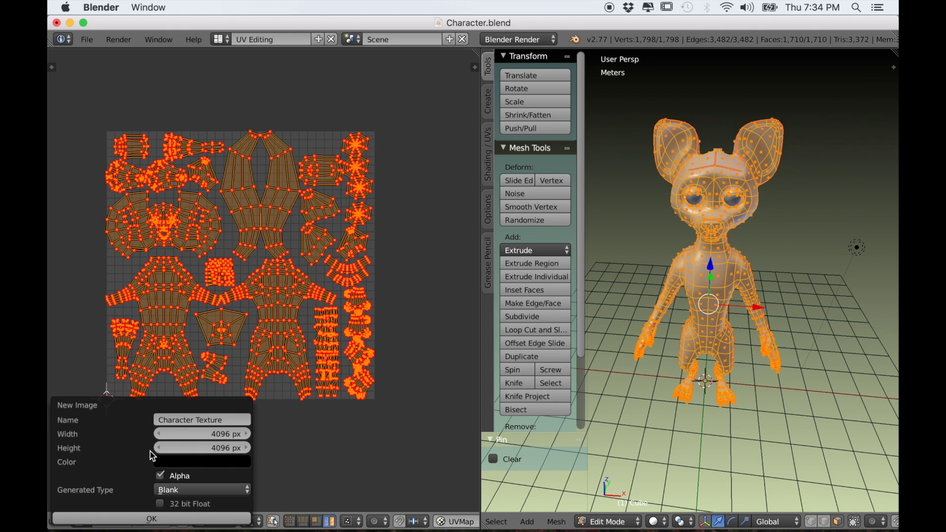
pyautogui.click(152, 519)
# Clear the selection in the UV layout and save the Character.blend file
pyautogui.scroll(2, 218, 436)
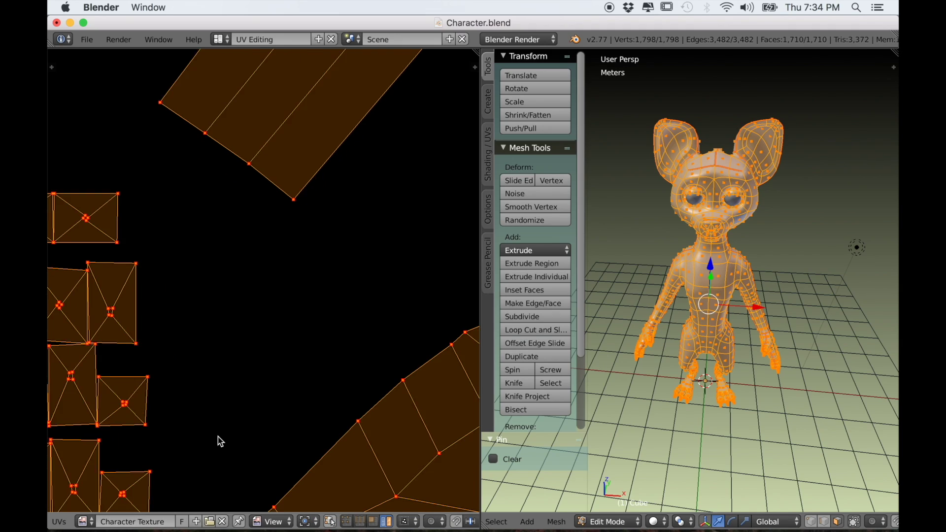
pyautogui.scroll(-5, 218, 437)
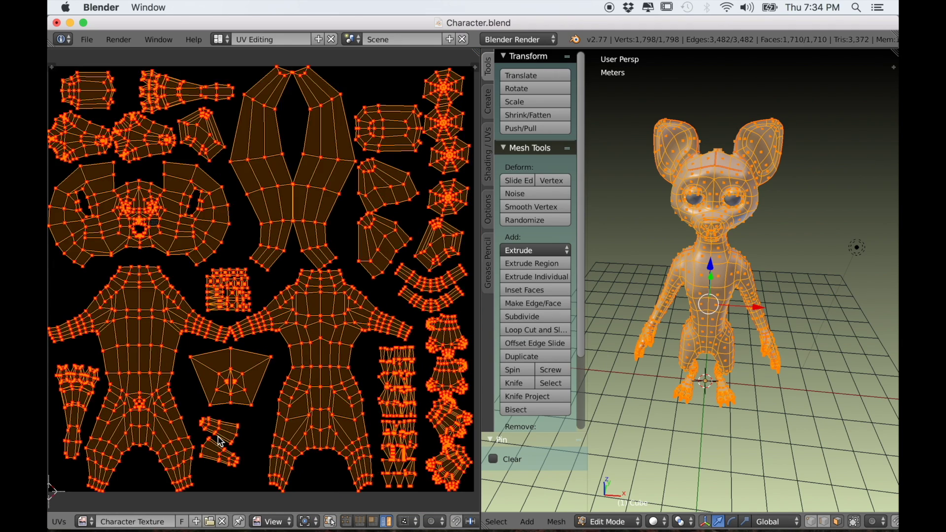
pyautogui.scroll(-2, 225, 435)
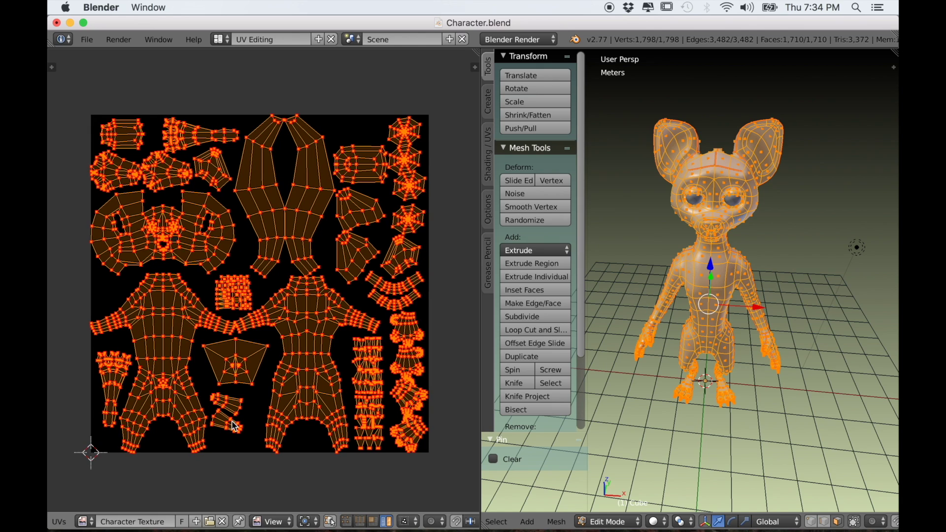
pyautogui.press('a')
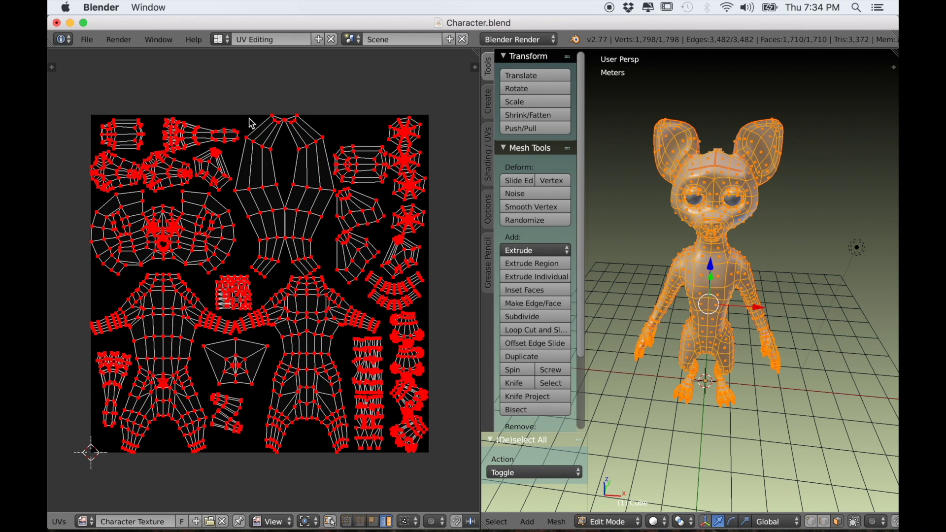
pyautogui.click(87, 39)
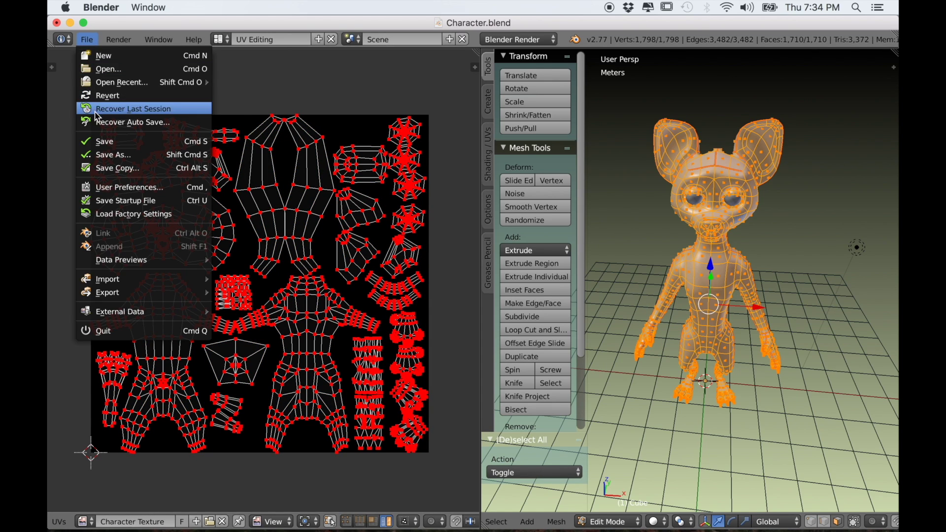
pyautogui.click(95, 140)
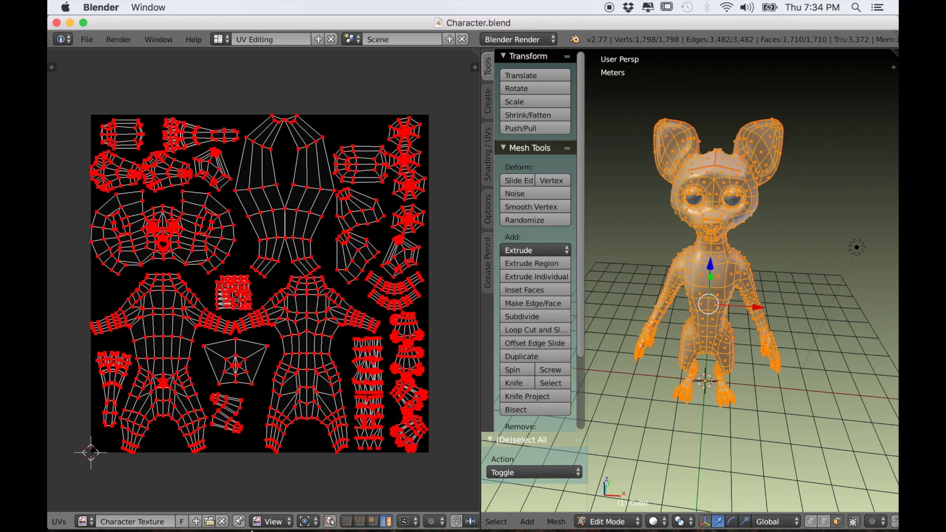
# Switch to Safari and download the small 1024x723 version of a matted beige fur texture from the Fur category on textures.com
pyautogui.click(177, 511)
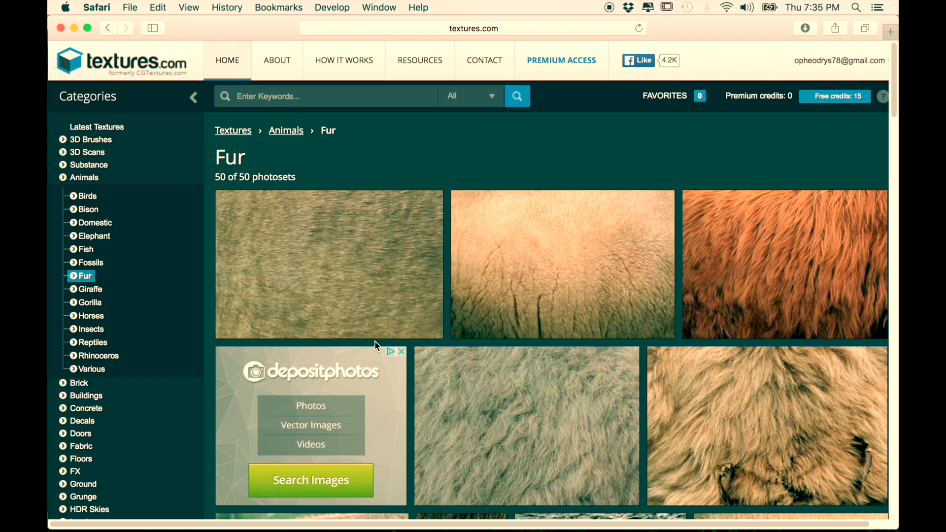
pyautogui.scroll(-2, 539, 245)
pyautogui.scroll(2, 540, 244)
pyautogui.click(540, 245)
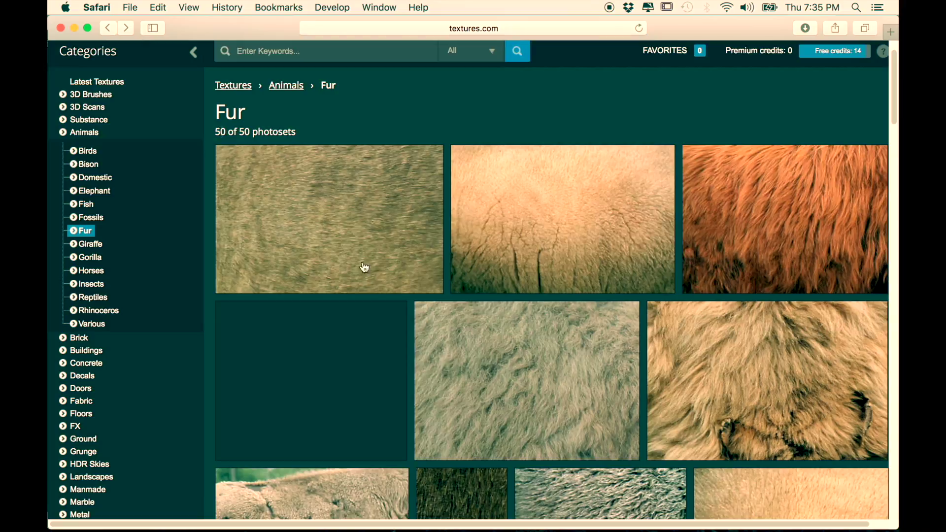
pyautogui.scroll(-5, 359, 264)
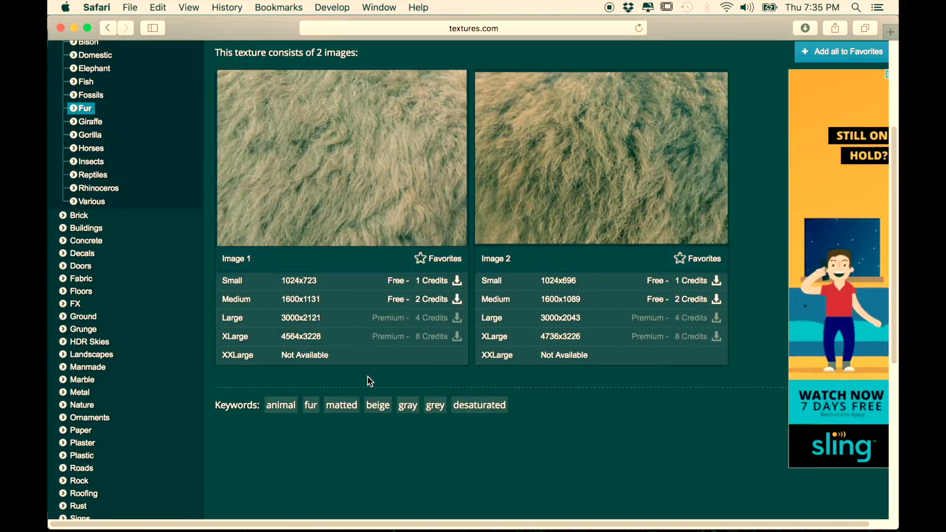
pyautogui.click(389, 285)
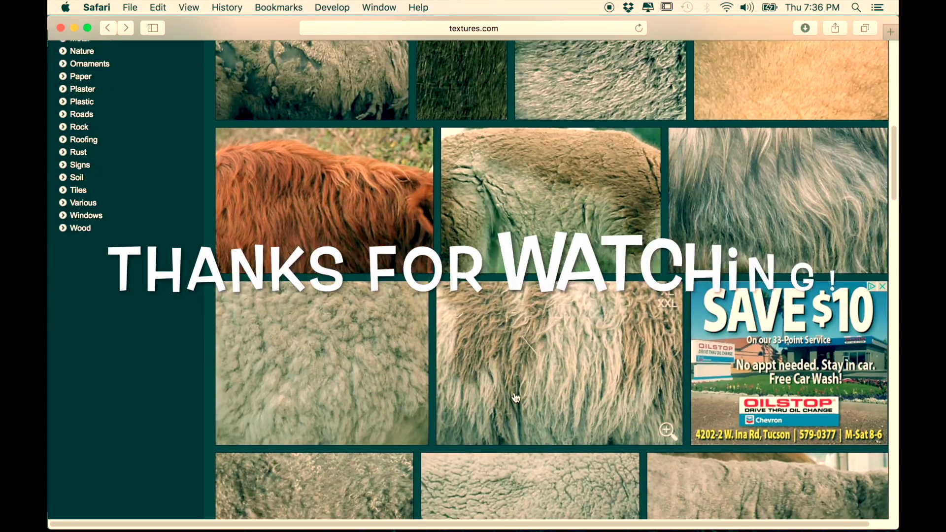
# Choose another fur texture on textures.com, close the TexturesCom_Fur0036_S.jpg preview, and return to Blender
pyautogui.scroll(-8, 516, 395)
pyautogui.click(533, 315)
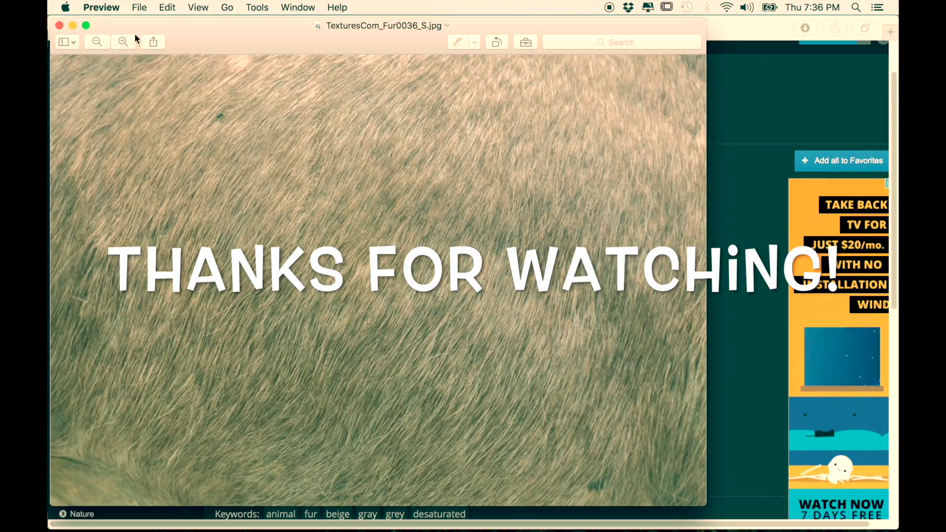
pyautogui.click(63, 22)
pyautogui.click(685, 514)
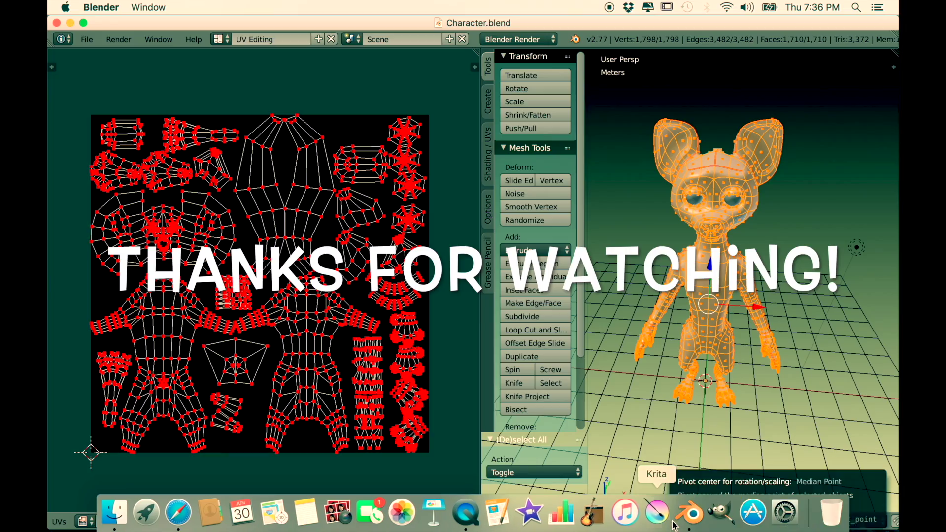